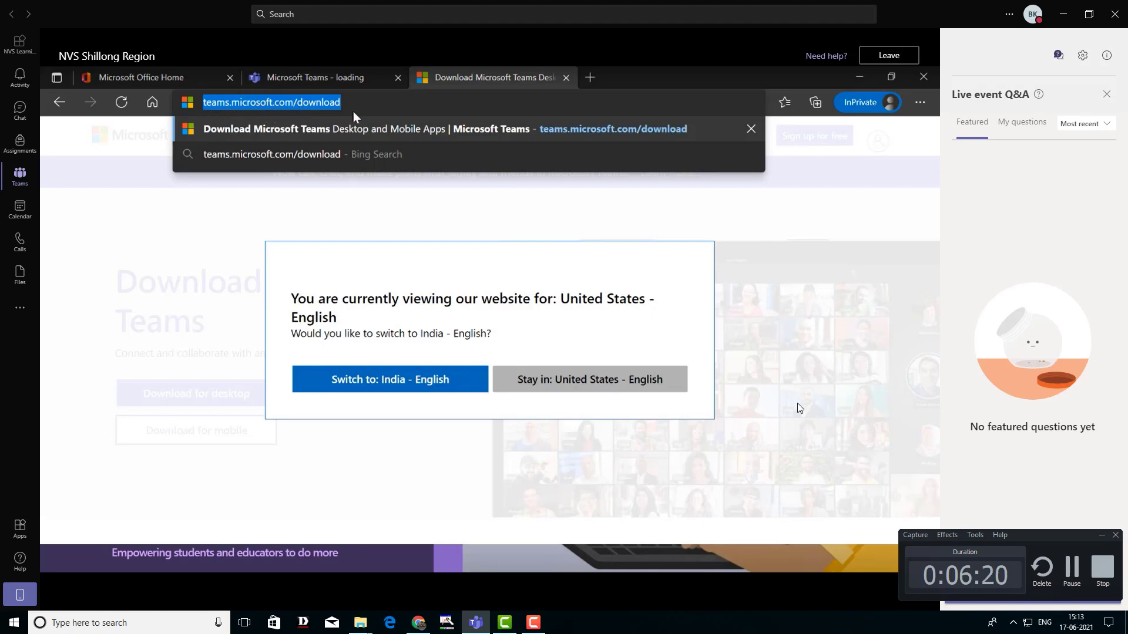
pyautogui.moveTo(353, 103); pyautogui.dragTo(170, 101)
pyautogui.click(362, 105)
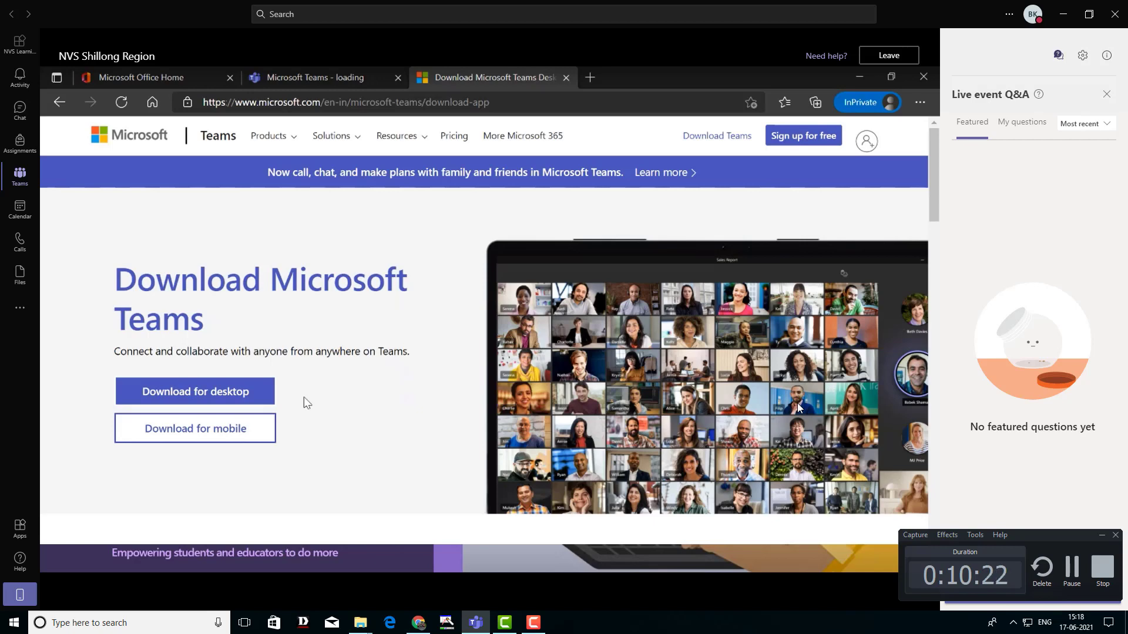
# Open the ABC Class X team from the teams overview and display its team management page
pyautogui.click(330, 76)
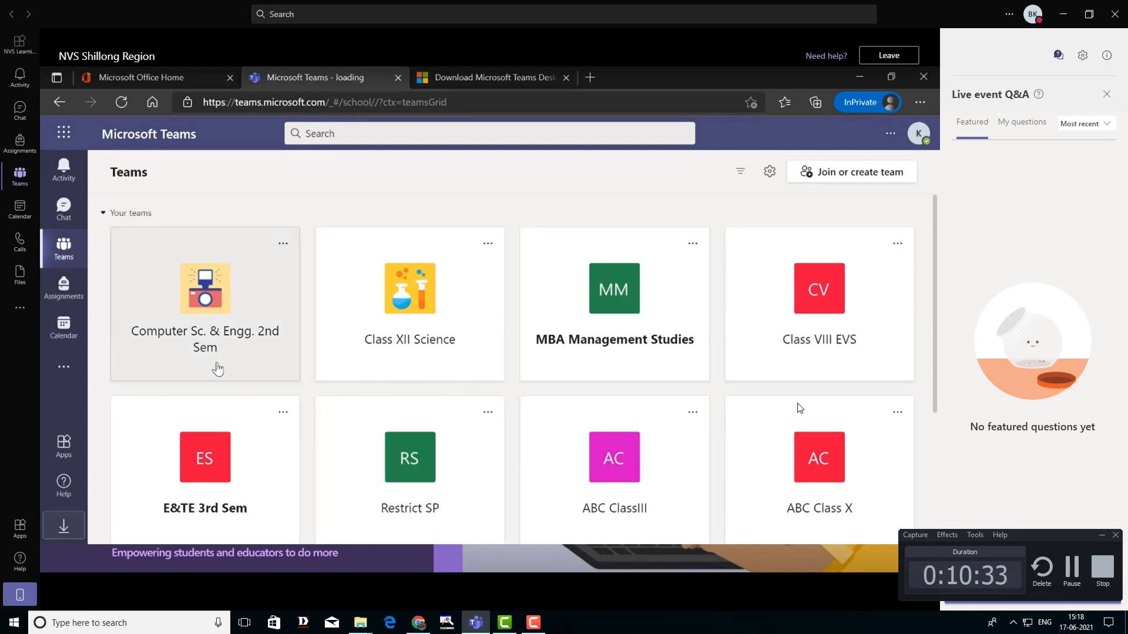
pyautogui.scroll(-3, 758, 376)
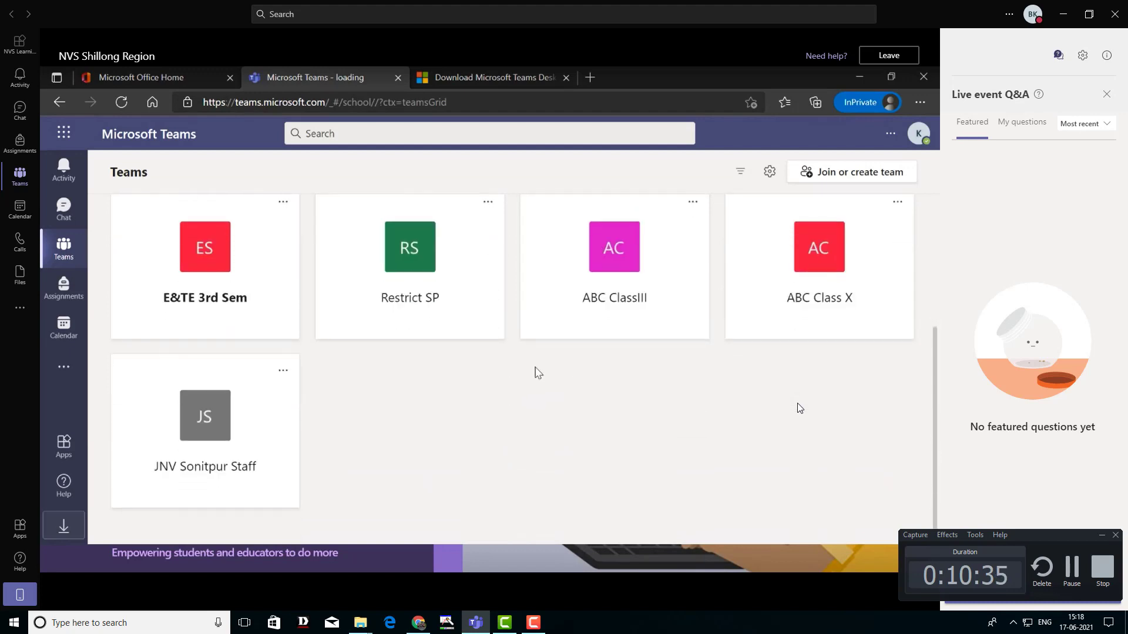
pyautogui.scroll(4, 271, 365)
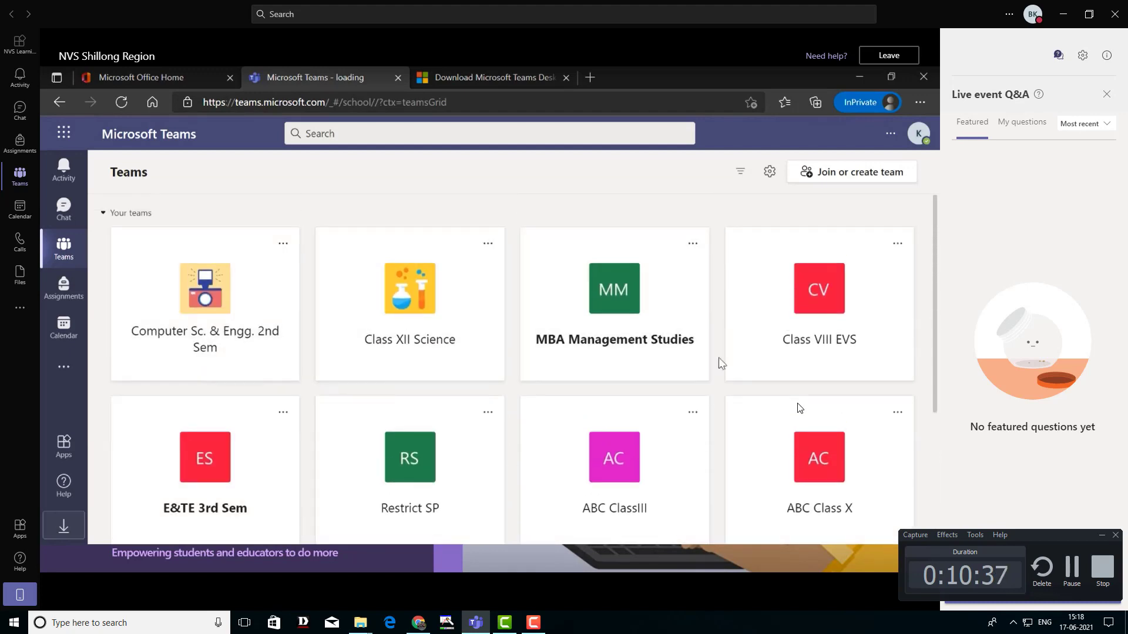
pyautogui.scroll(-2, 753, 369)
pyautogui.scroll(2, 463, 395)
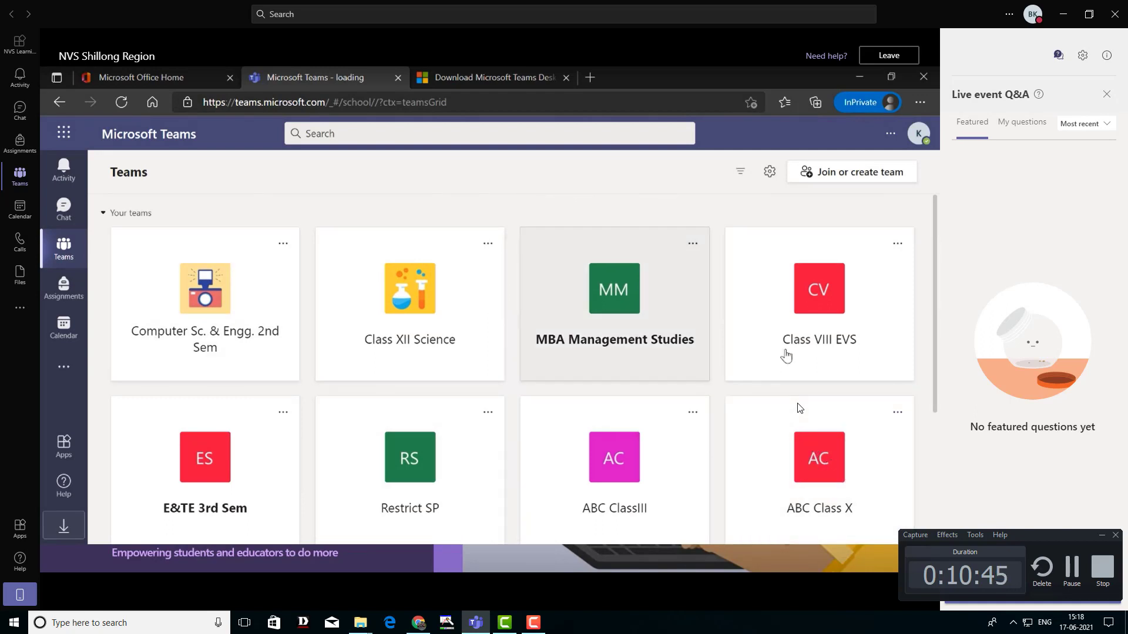
pyautogui.click(814, 457)
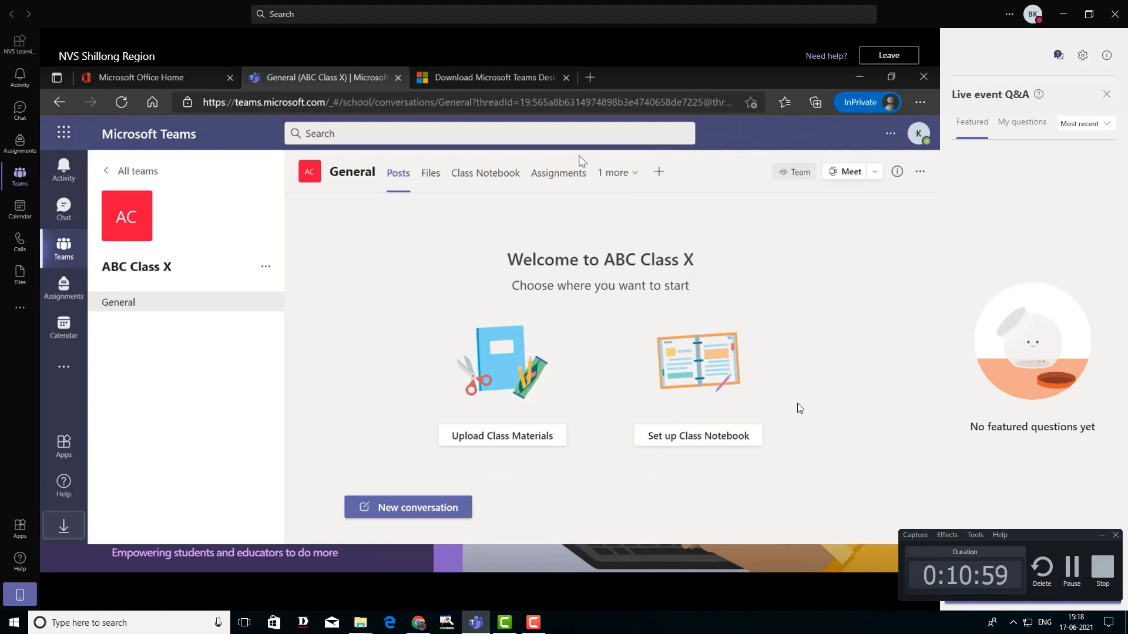
pyautogui.click(265, 268)
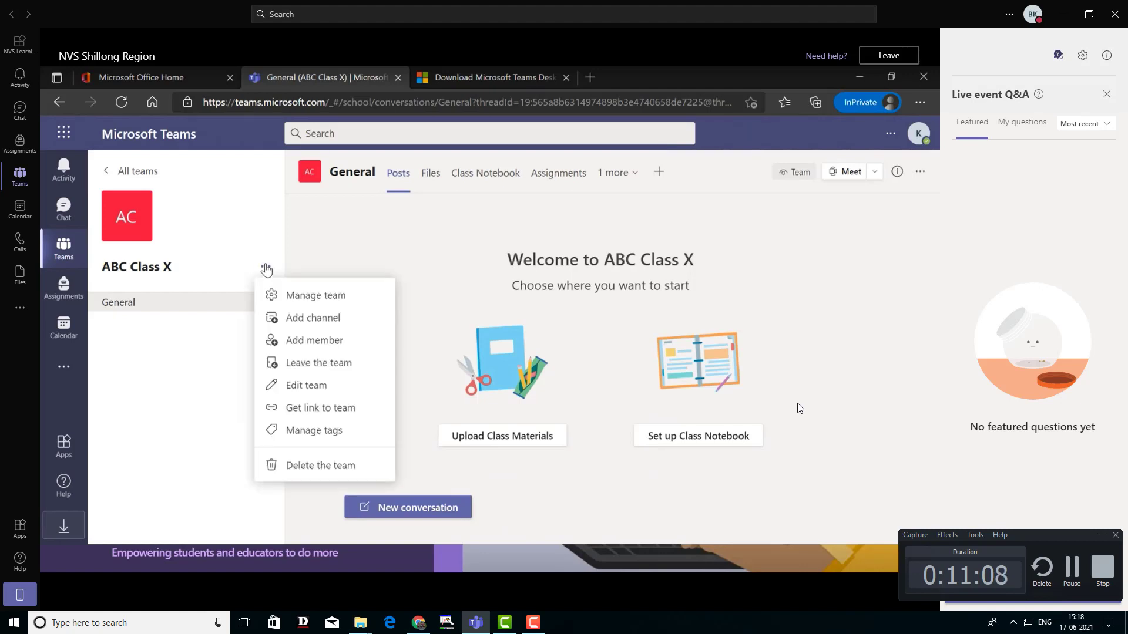
pyautogui.click(306, 297)
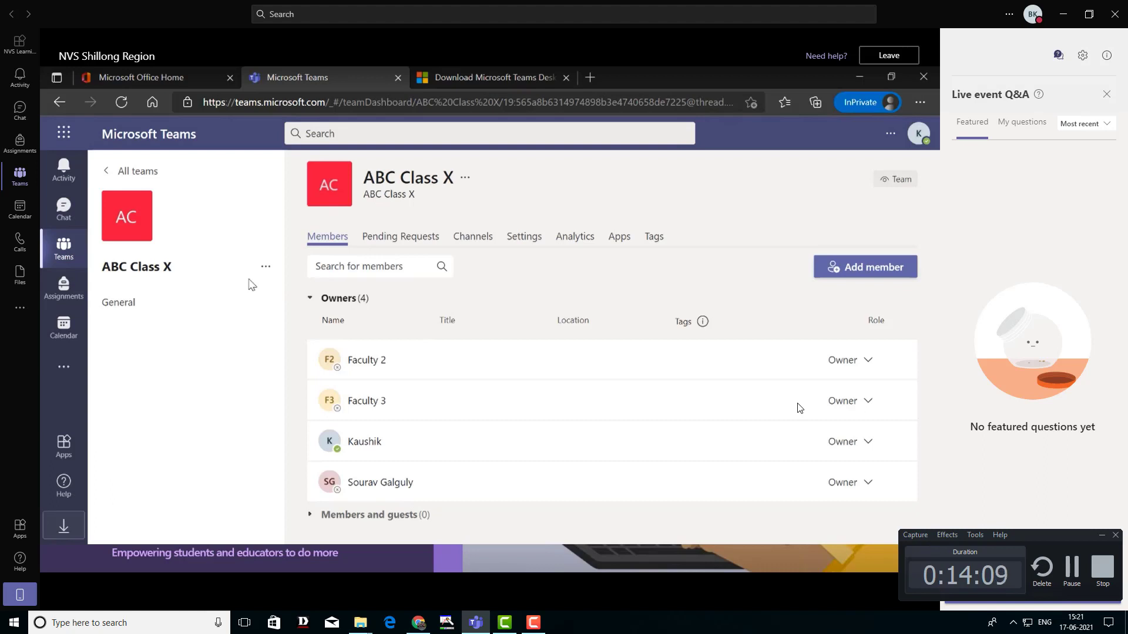
# Start a new conversation in the General channel of ABC Class X and expand the message's formatting options
pyautogui.click(122, 309)
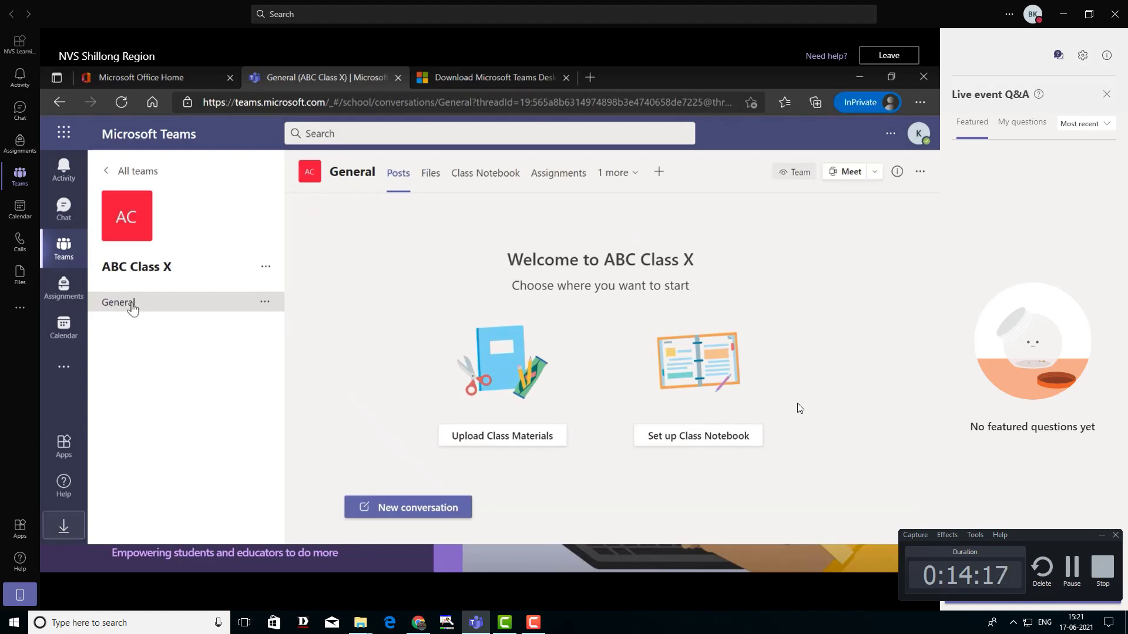
pyautogui.click(381, 507)
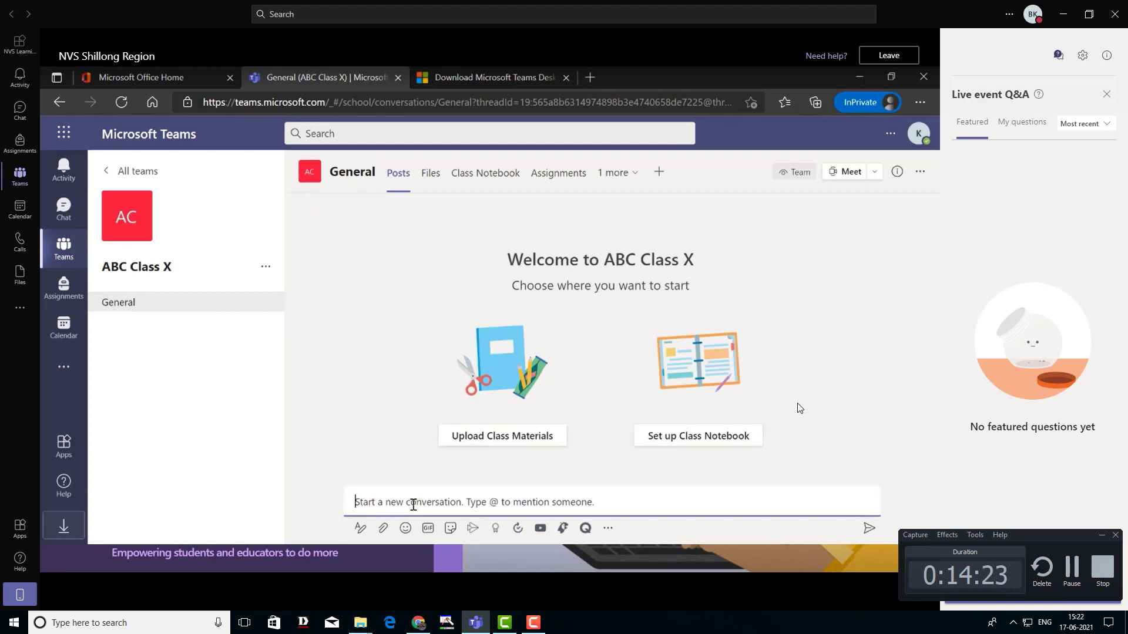
pyautogui.click(360, 528)
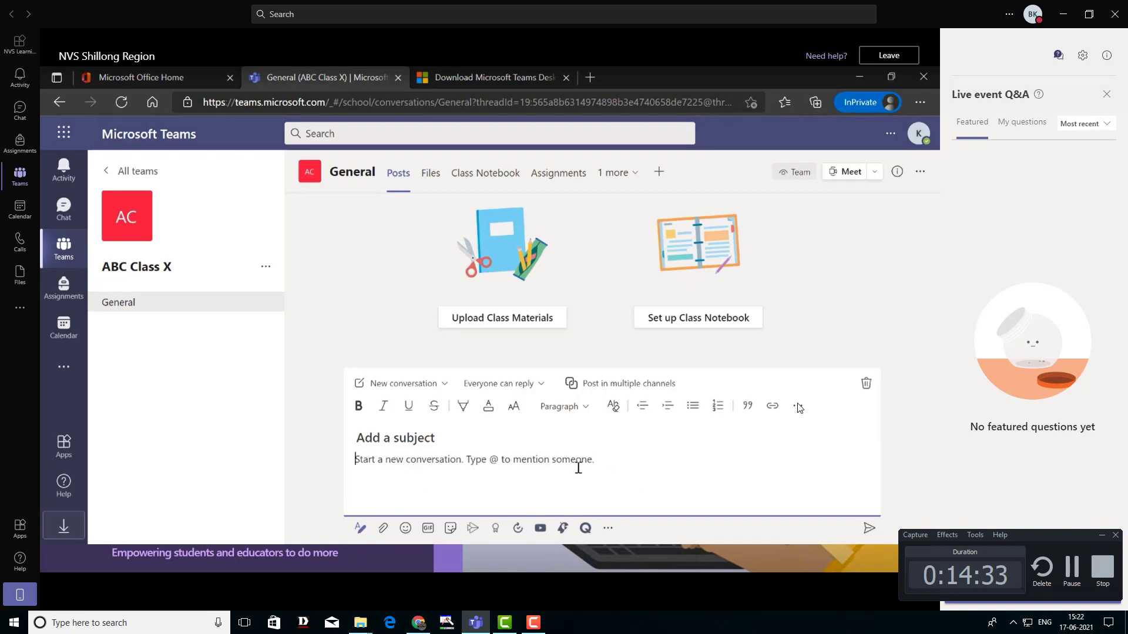
pyautogui.click(359, 528)
pyautogui.click(360, 528)
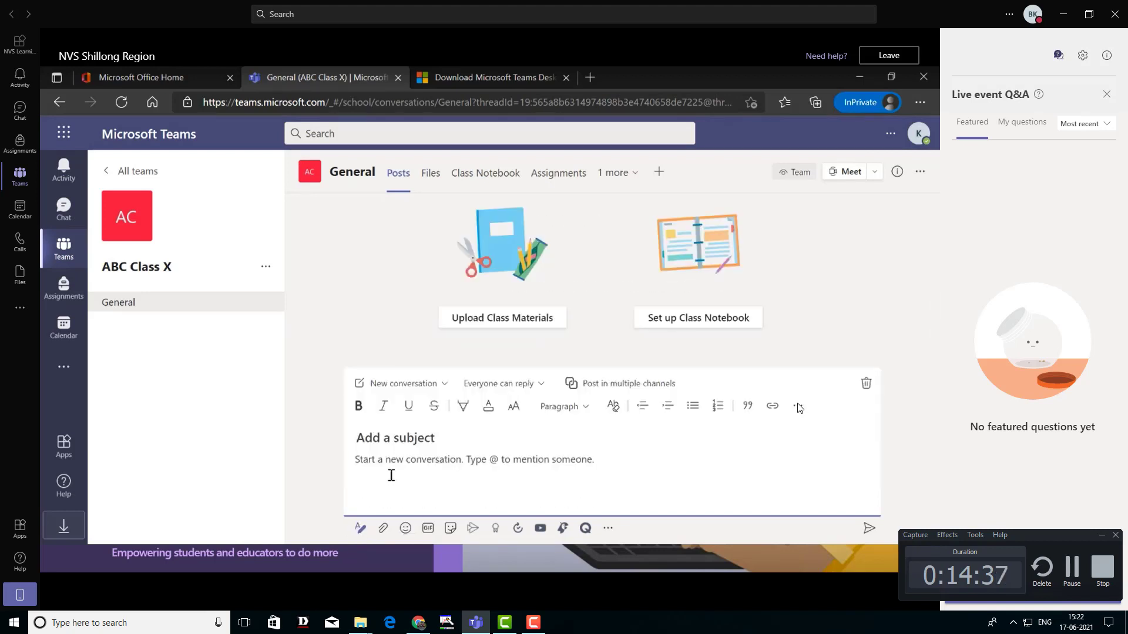
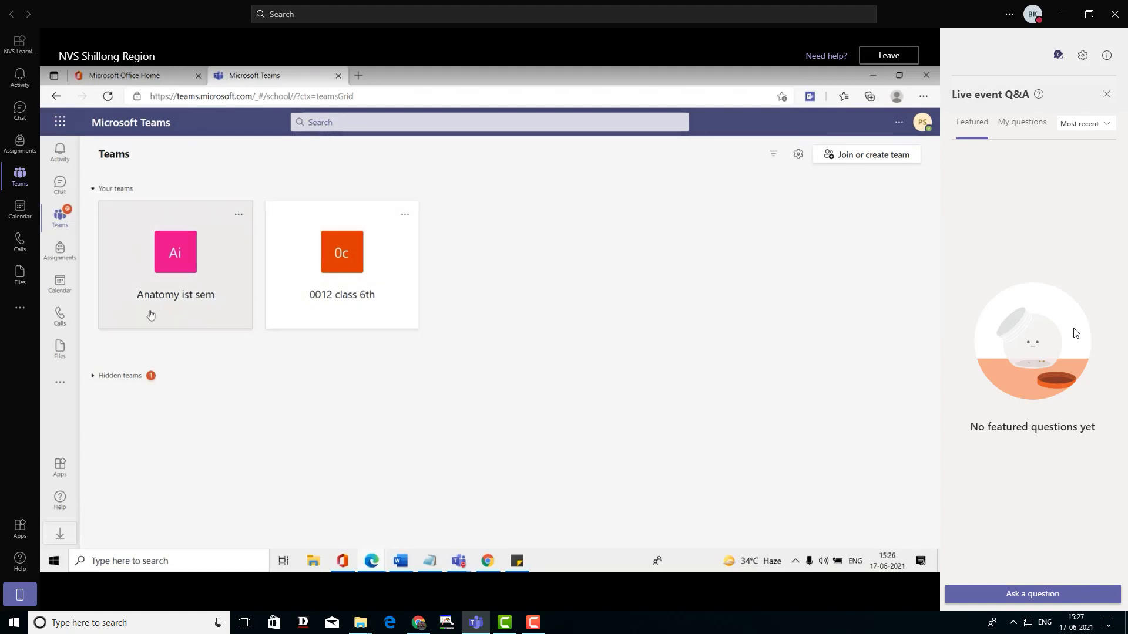
# Add a standard channel named "force" to the 0012 class 6th team, and view the General and force channels
pyautogui.click(345, 267)
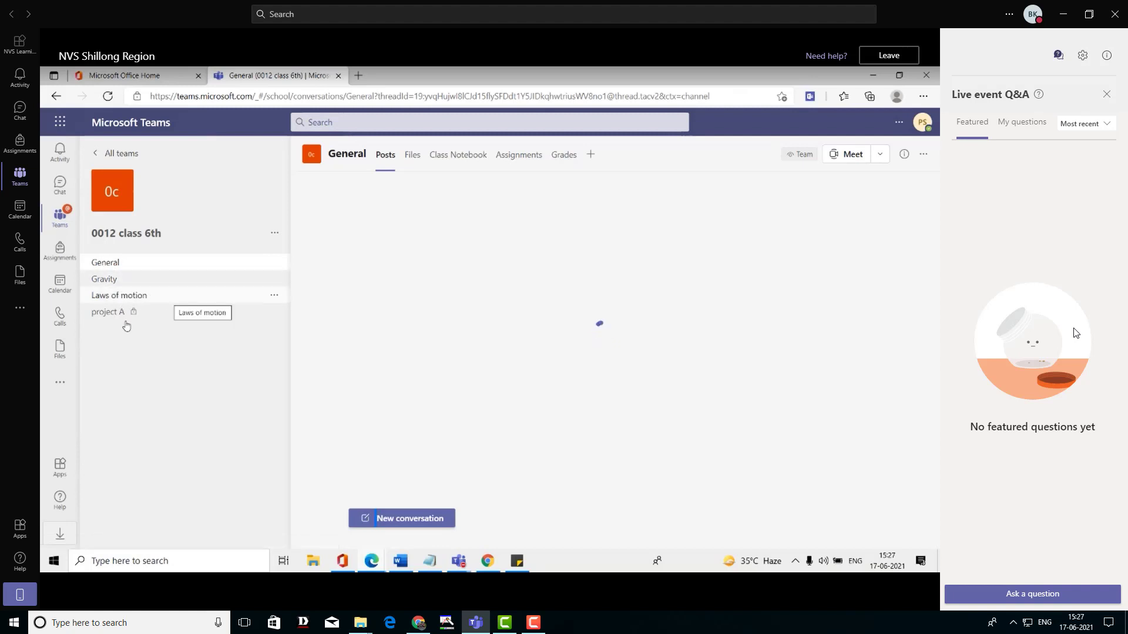
pyautogui.click(275, 234)
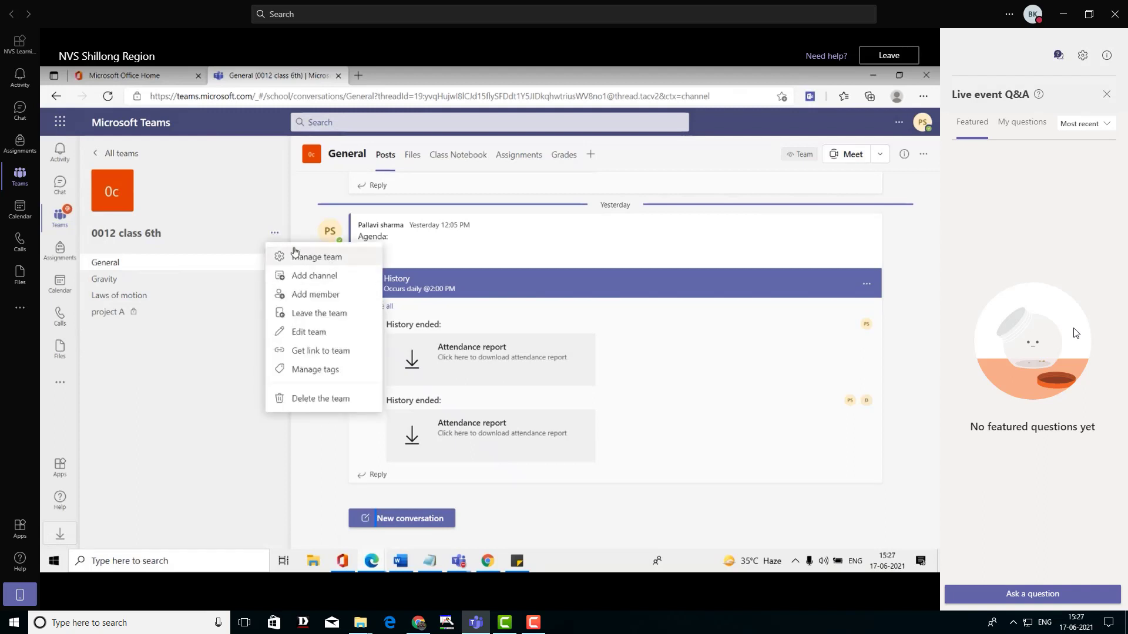
pyautogui.click(299, 276)
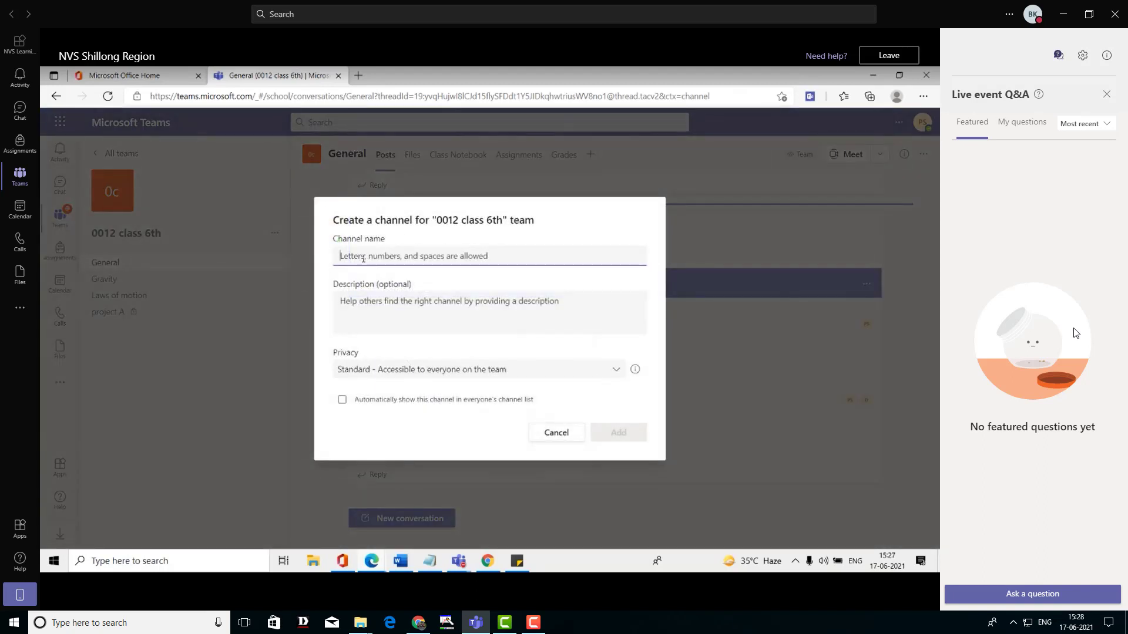
pyautogui.write('force')
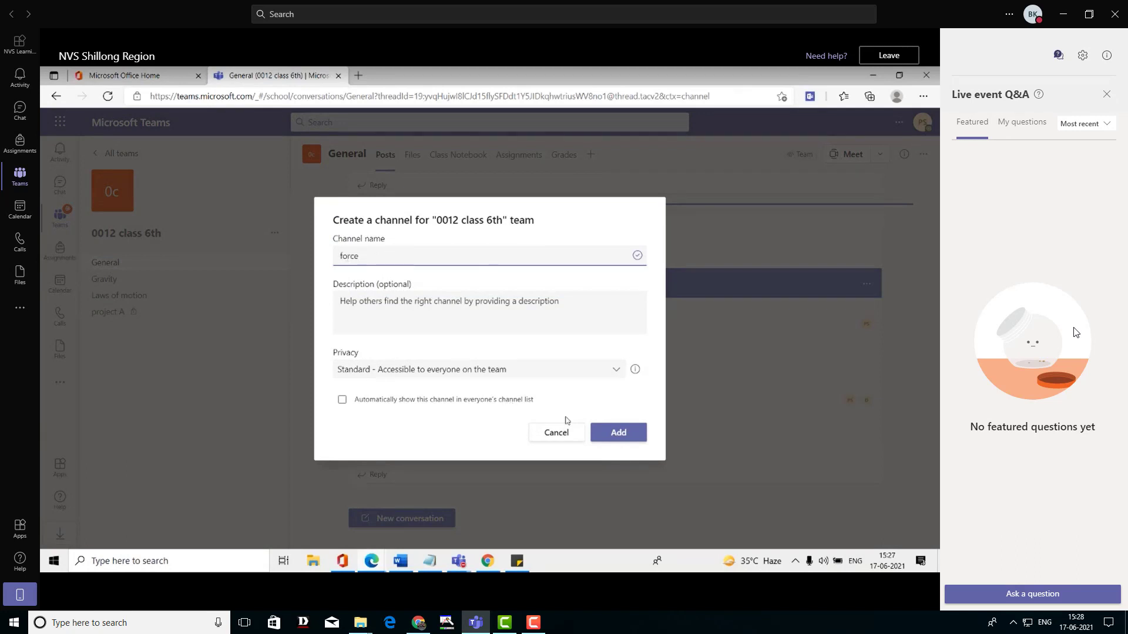
pyautogui.click(600, 432)
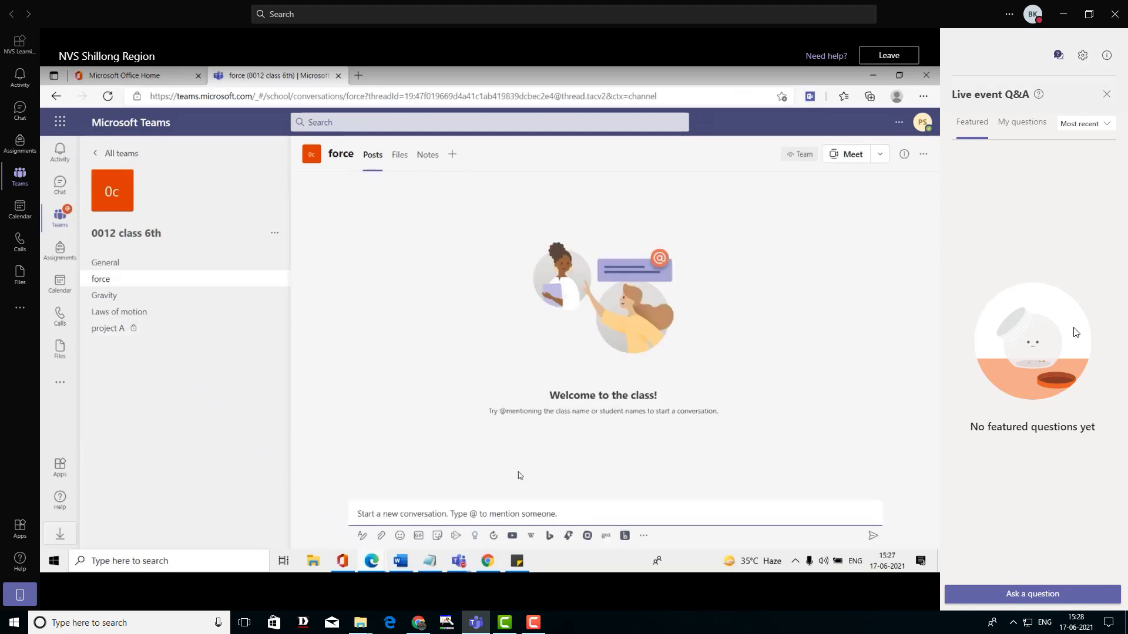
pyautogui.click(117, 264)
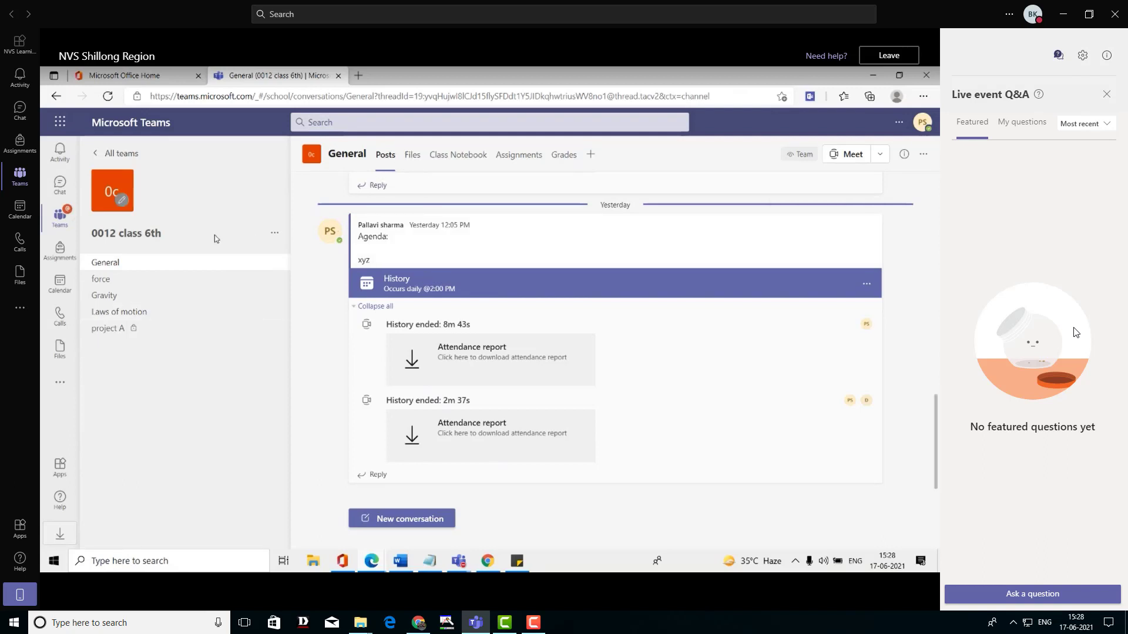
pyautogui.click(107, 282)
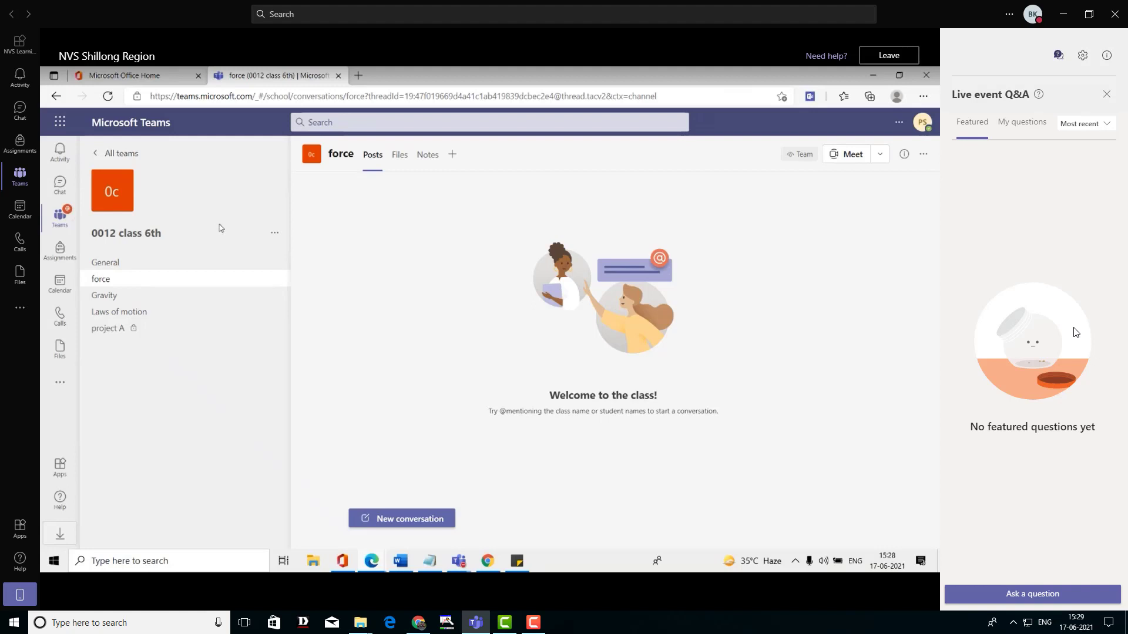
# Create a private channel named "Project B" in the 0012 class 6th team
pyautogui.click(274, 233)
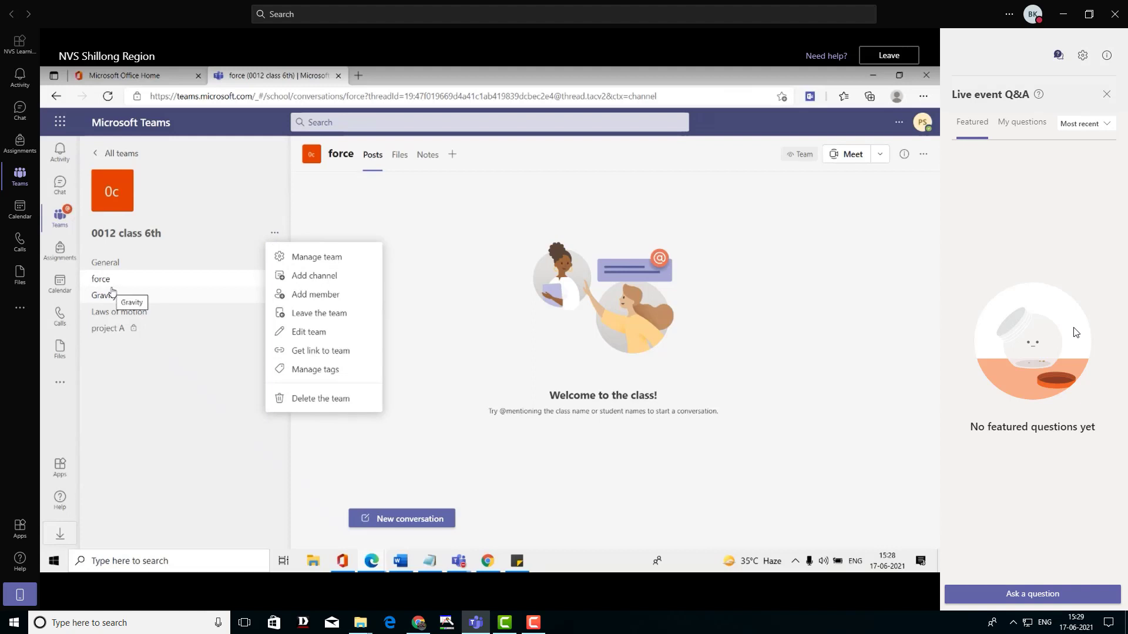
pyautogui.click(307, 277)
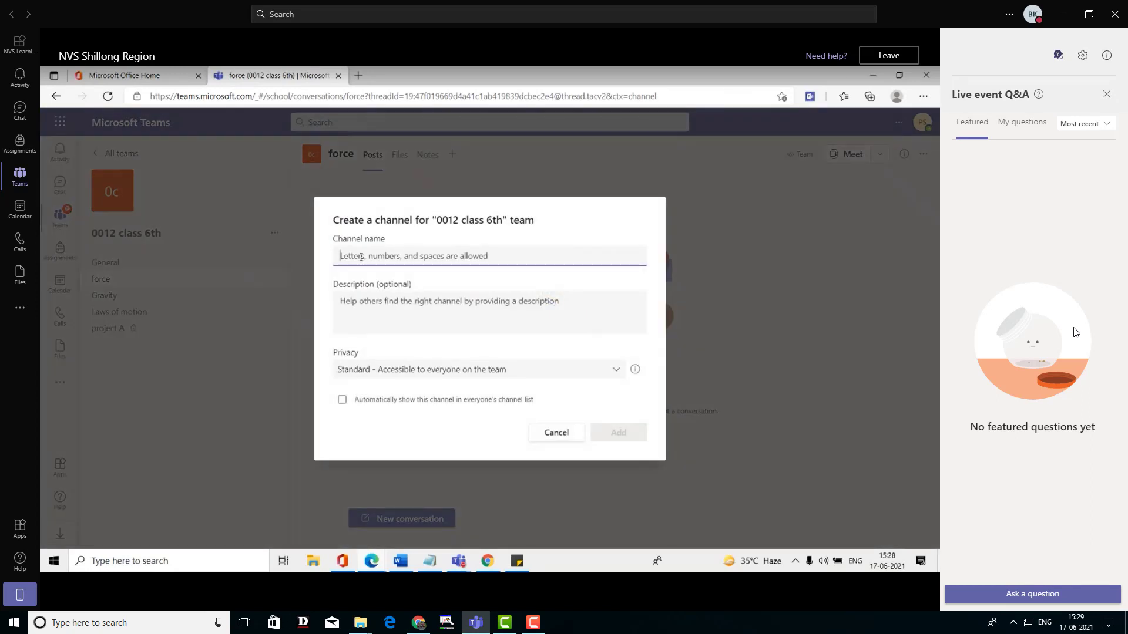
pyautogui.write('Proje')
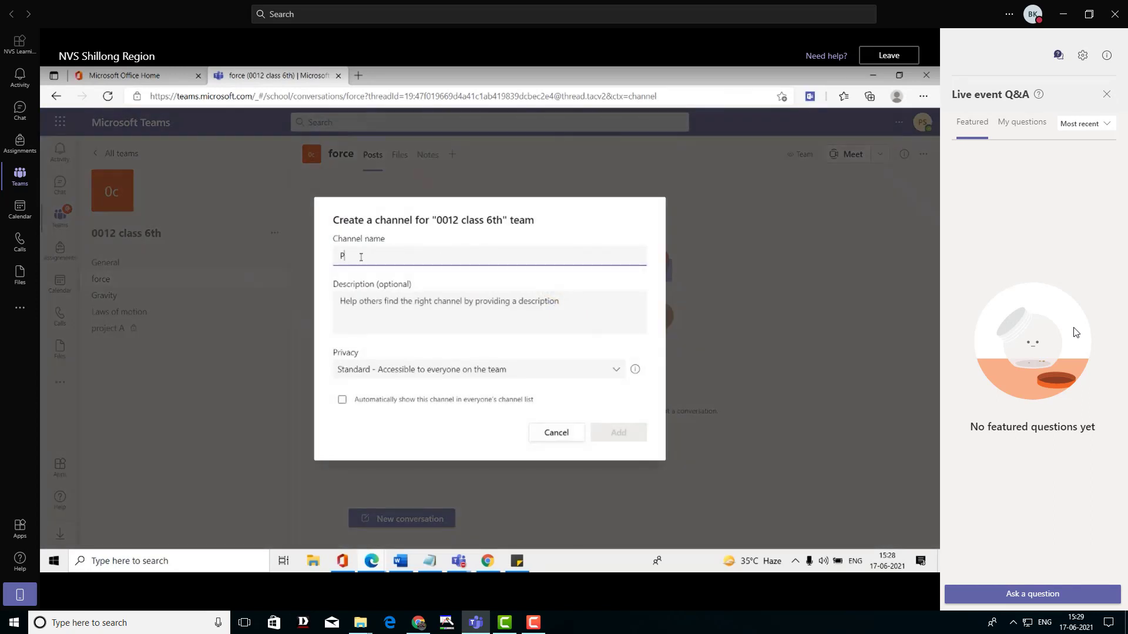
pyautogui.write('ct B')
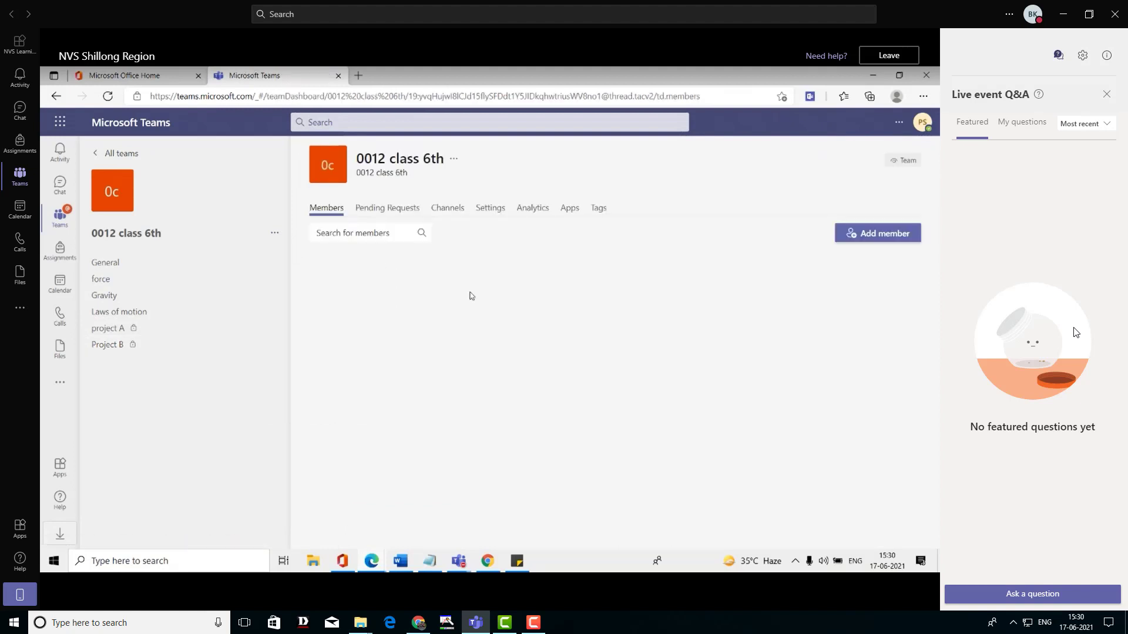
# Expand the members and guests list of the 0012 class 6th team, and open the Project B channel
pyautogui.click(312, 374)
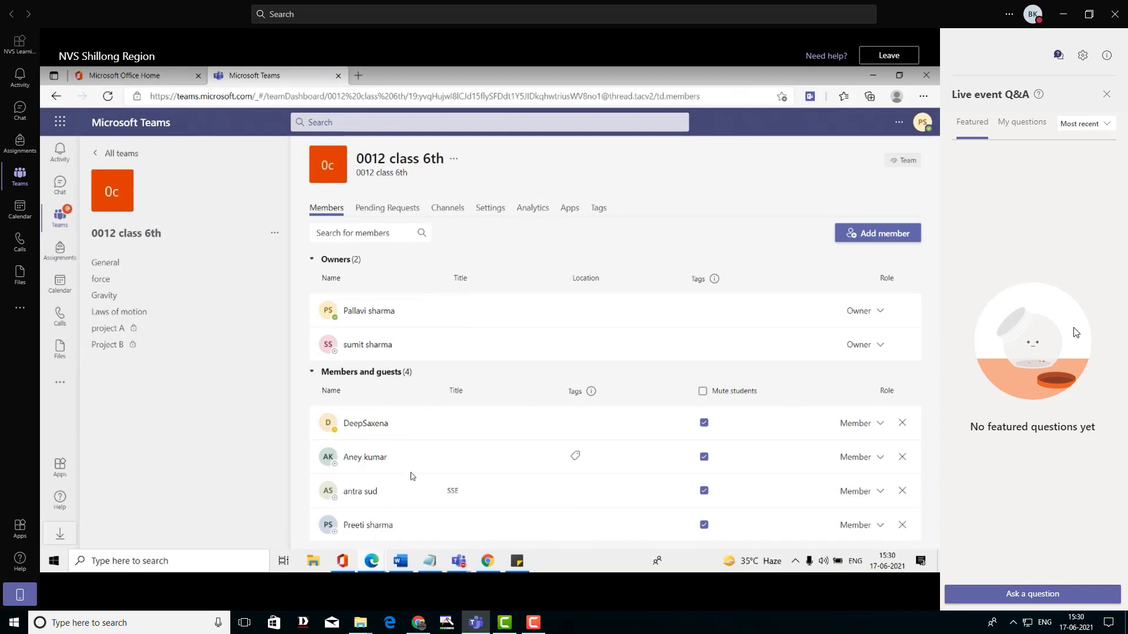
pyautogui.click(94, 347)
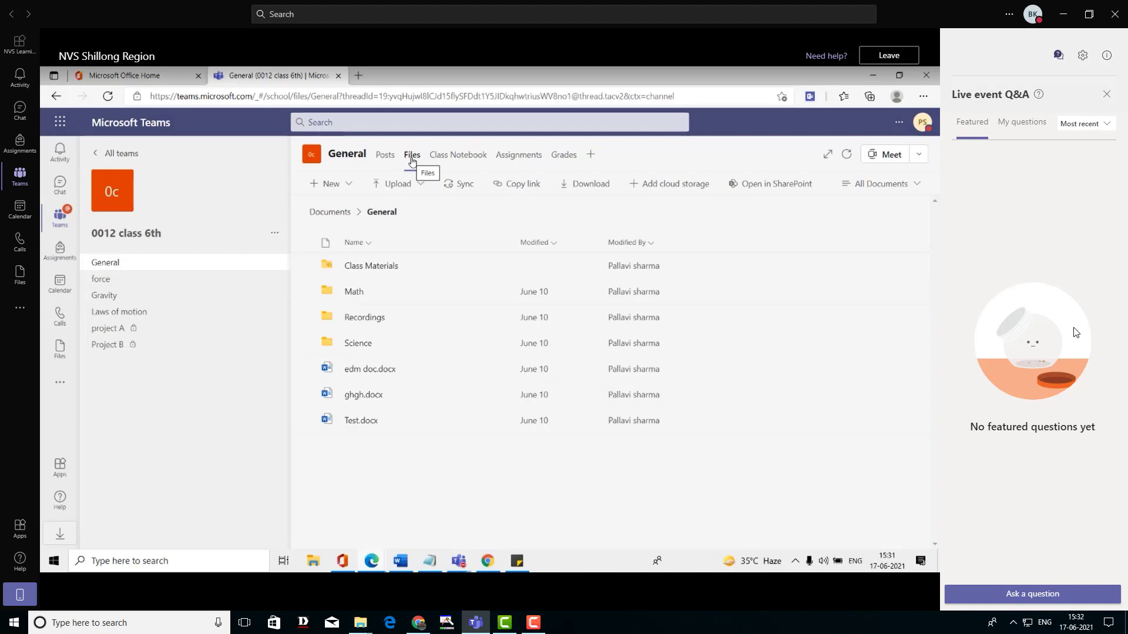
# Create a folder named "History" in the files of the General channel
pyautogui.click(350, 184)
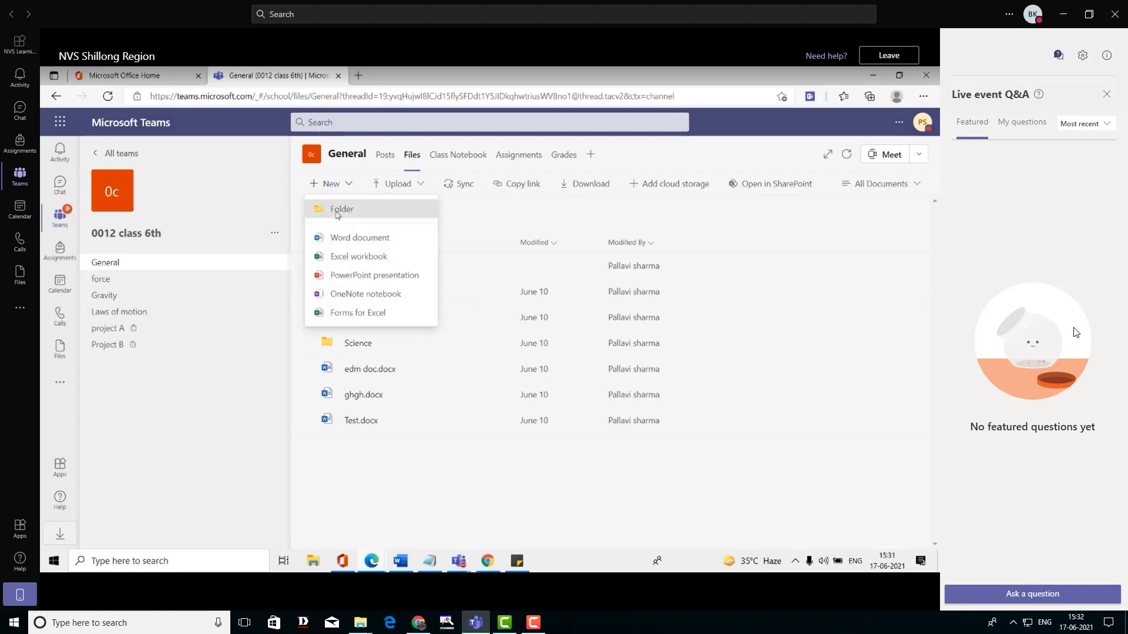
pyautogui.click(336, 210)
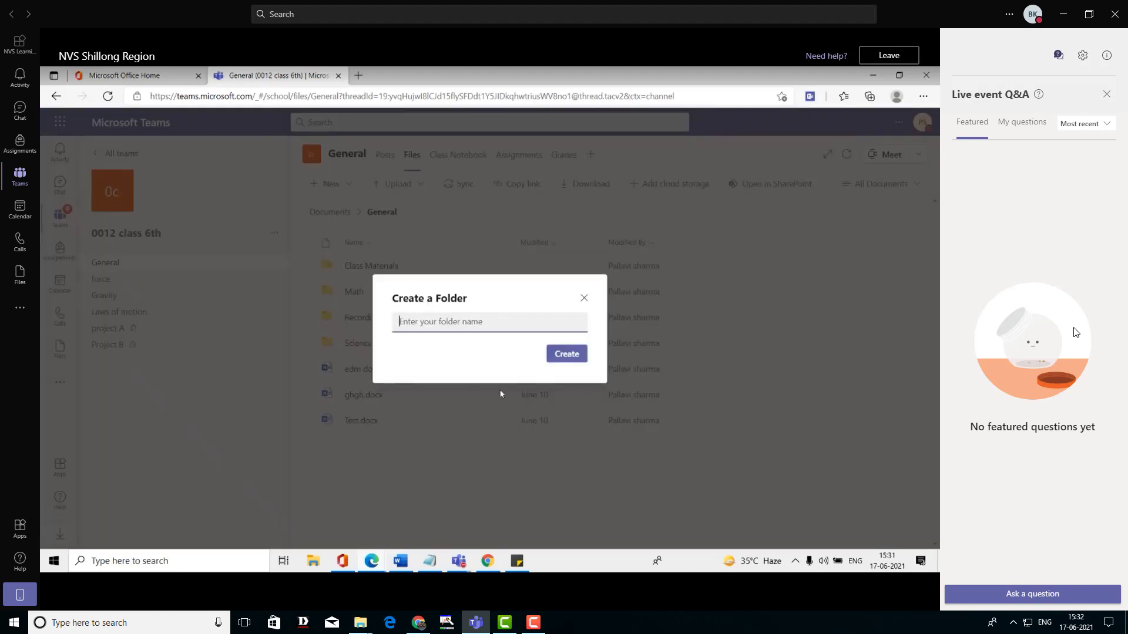
pyautogui.write('His')
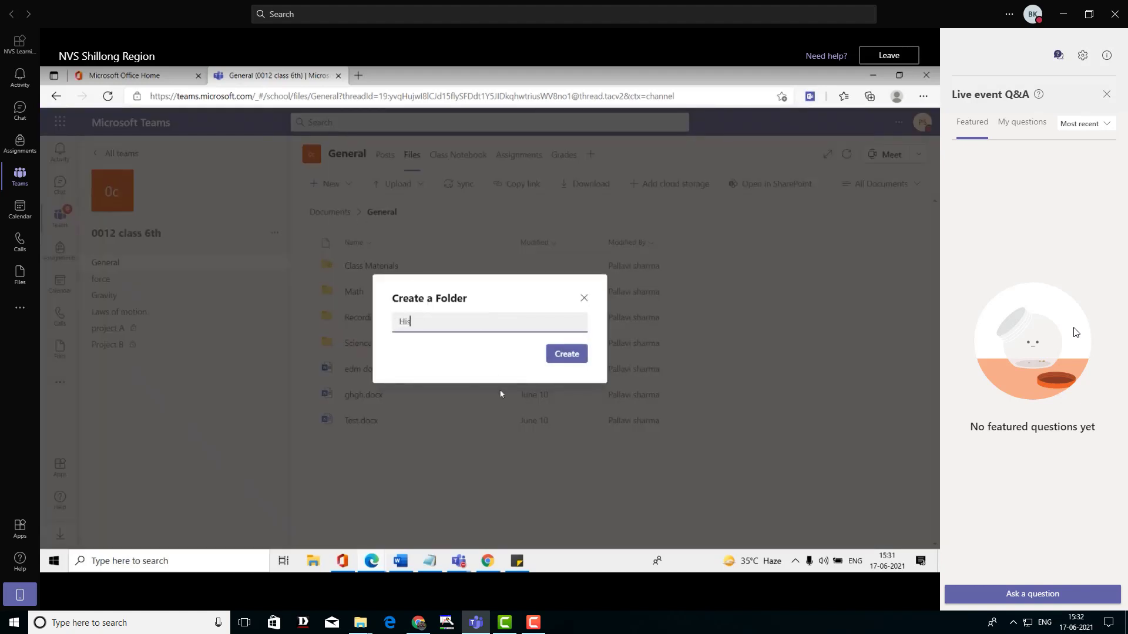
pyautogui.write('tory')
pyautogui.click(573, 356)
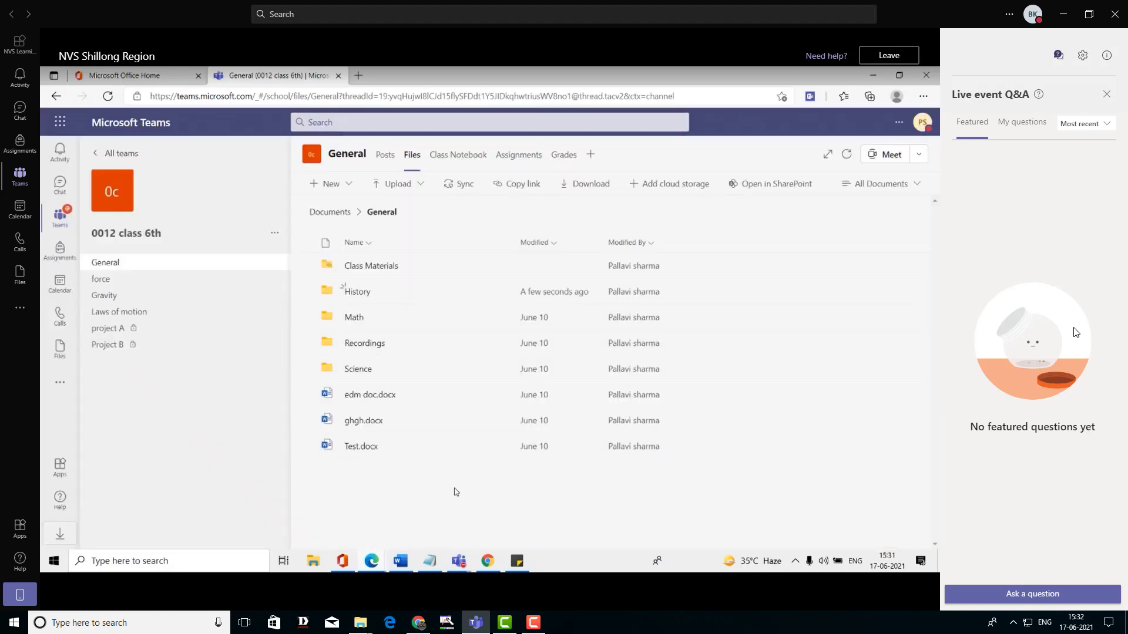
# Open the History folder and upload the file contact detail.xlsx into it
pyautogui.click(360, 294)
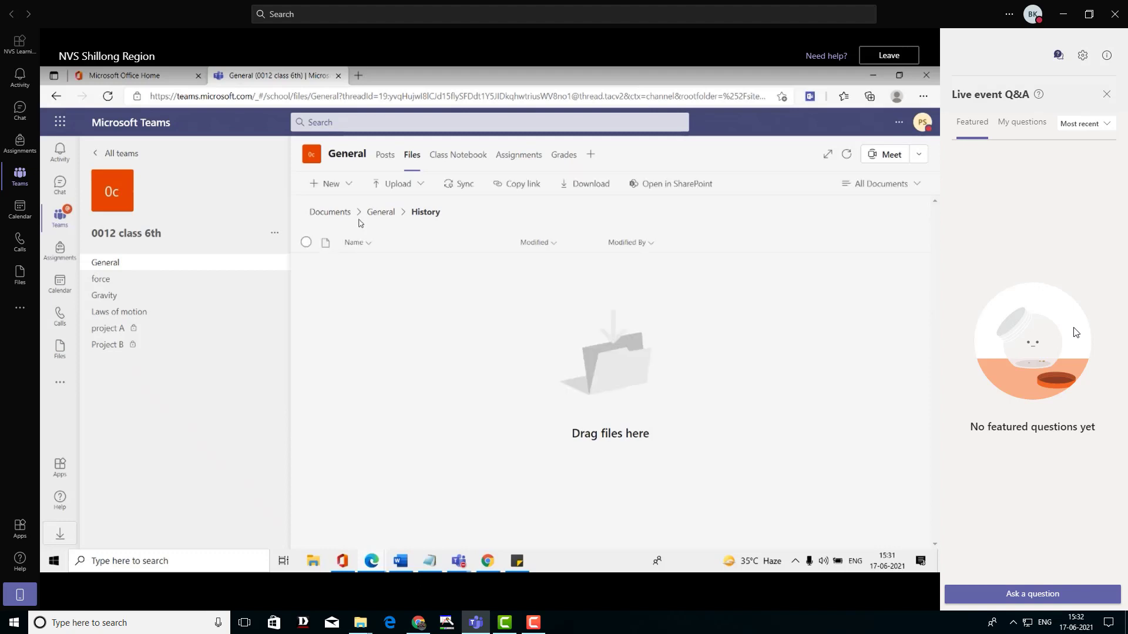
pyautogui.click(395, 187)
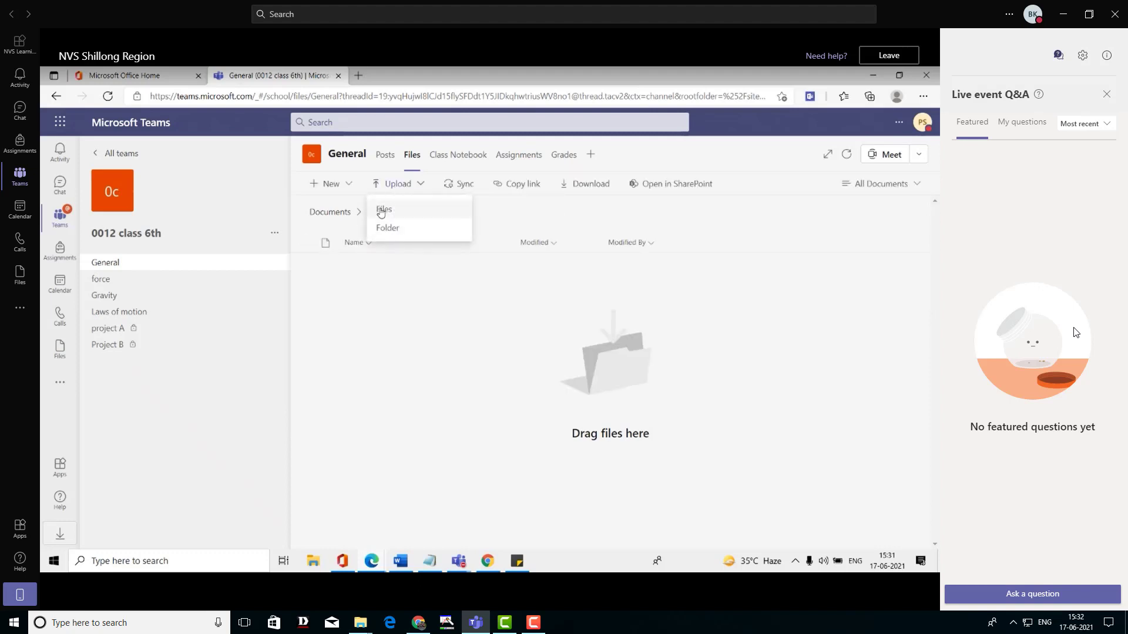
pyautogui.click(382, 209)
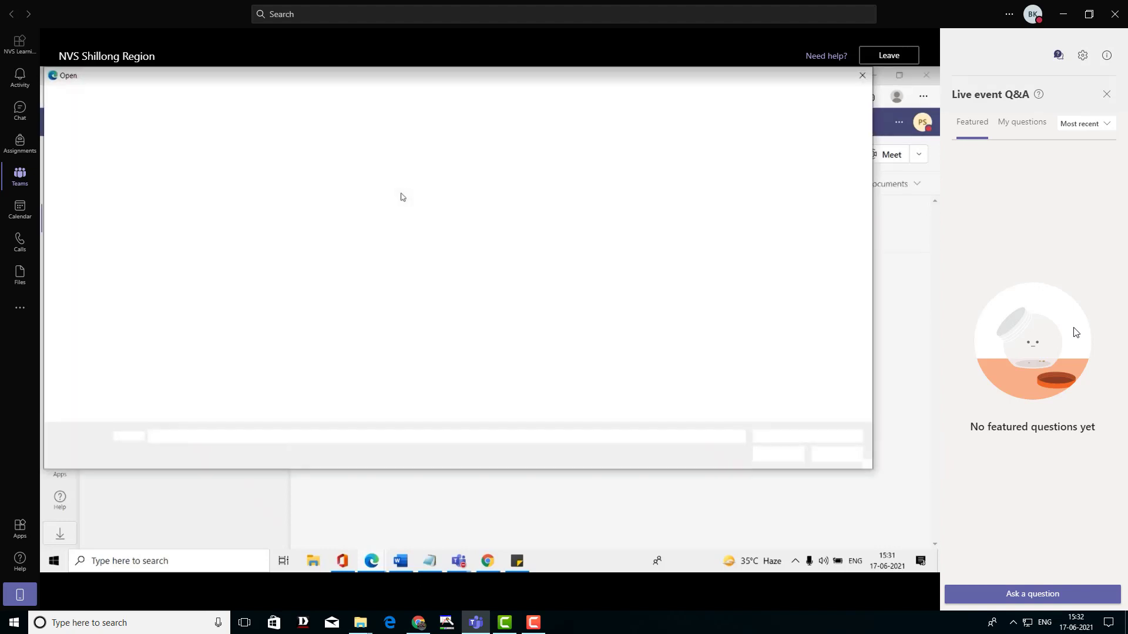
pyautogui.click(628, 166)
pyautogui.click(775, 456)
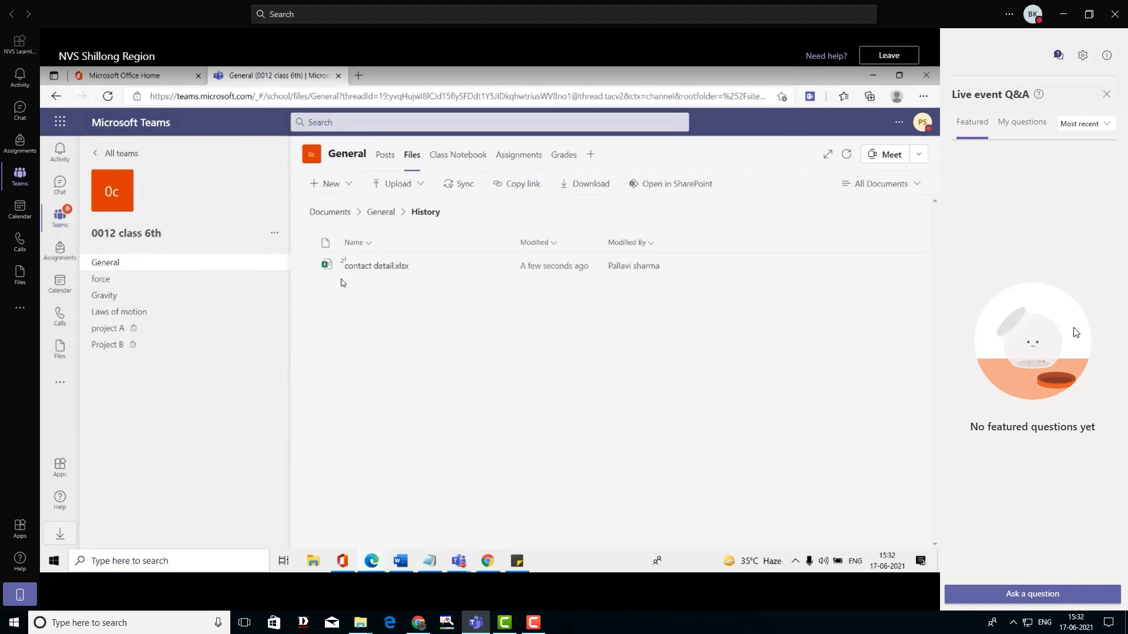
# Switch to the InPrivate browser window showing the force channel of the 0012 class 6th team
pyautogui.click(374, 565)
pyautogui.click(435, 511)
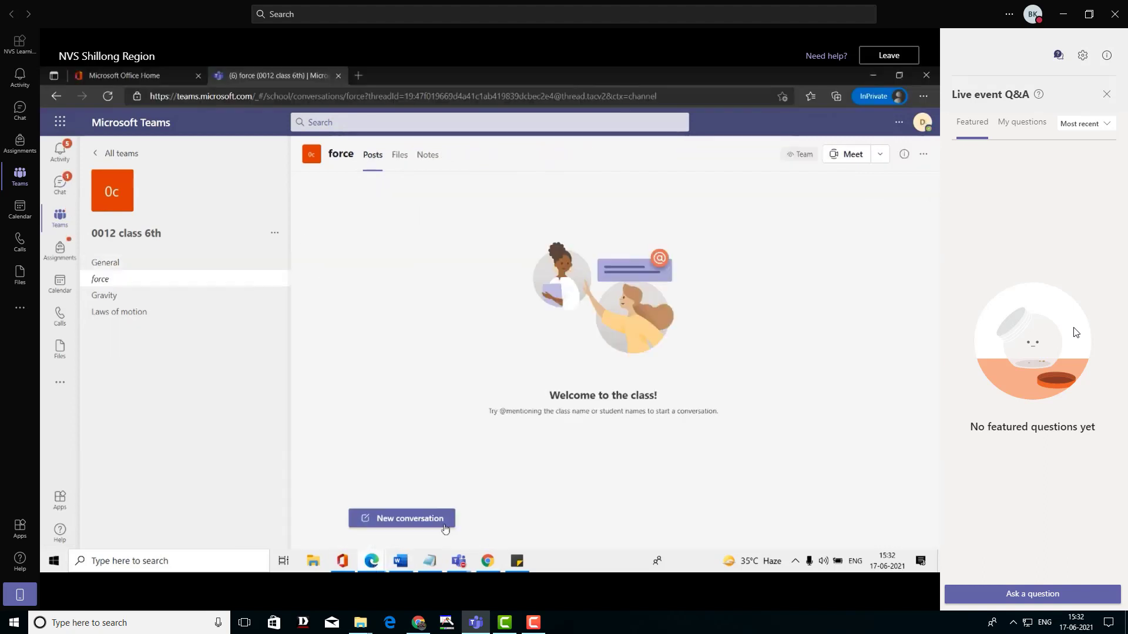
# View the contents of the History folder in the General channel's files from the student account
pyautogui.click(109, 262)
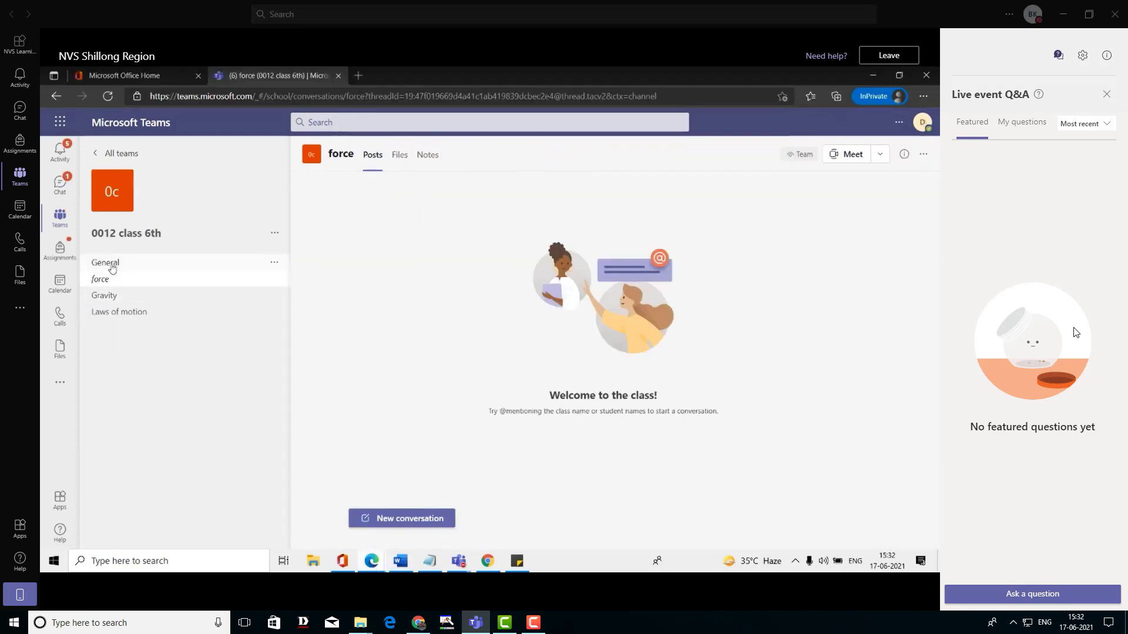
pyautogui.click(411, 161)
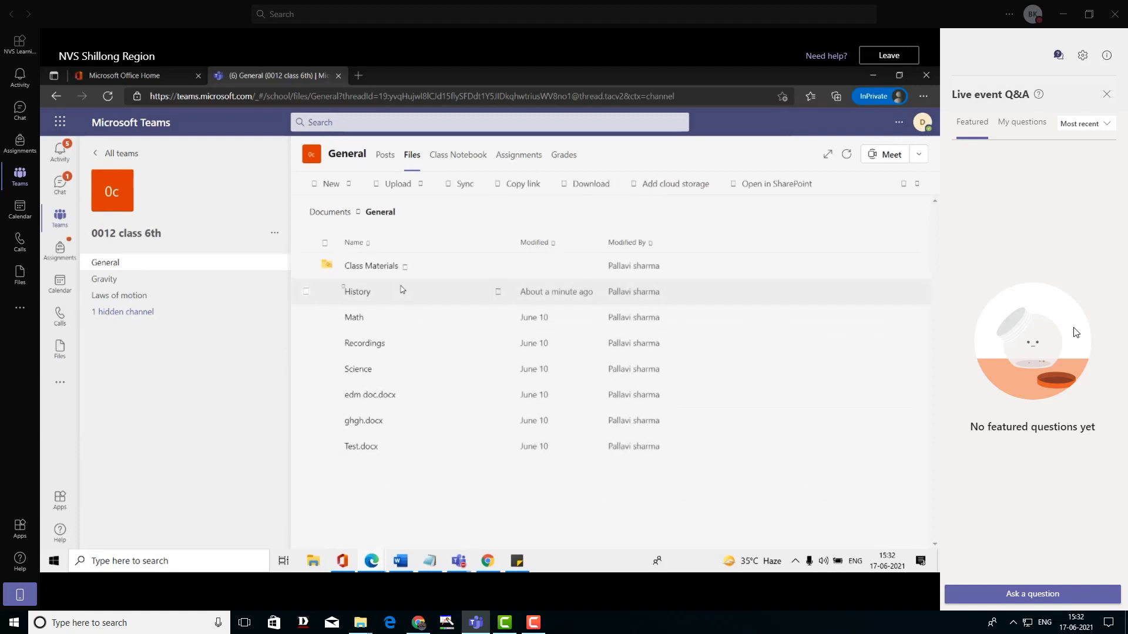
pyautogui.click(357, 292)
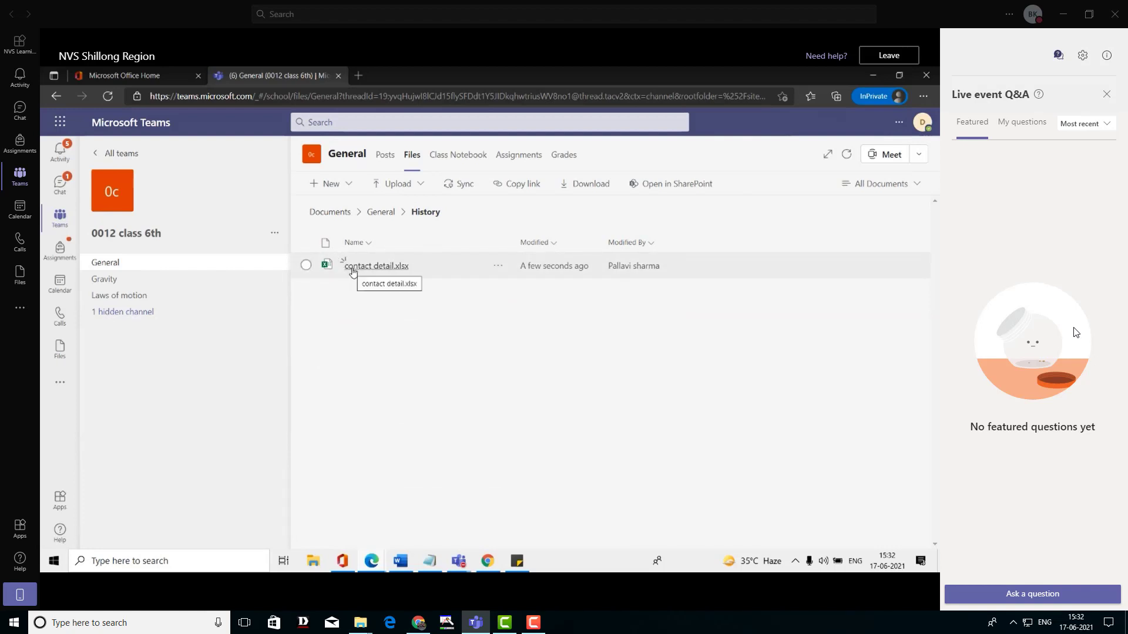
# Switch back to the teacher's browser window and create a Word document named "demo" in the General channel's root files folder
pyautogui.moveTo(378, 564)
pyautogui.click(323, 522)
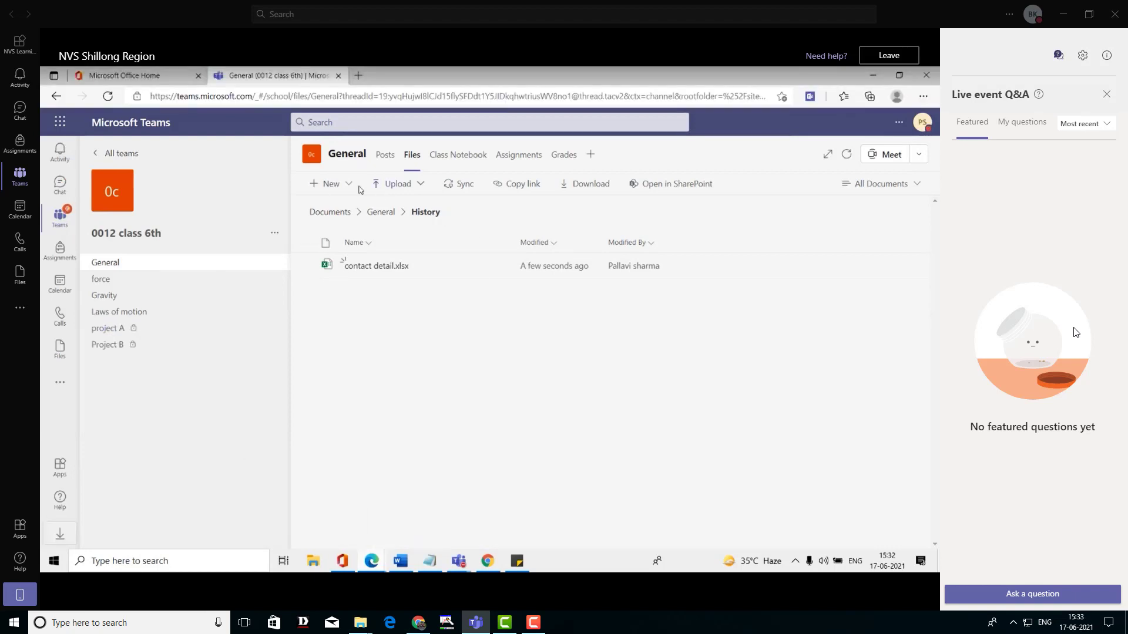
pyautogui.click(382, 213)
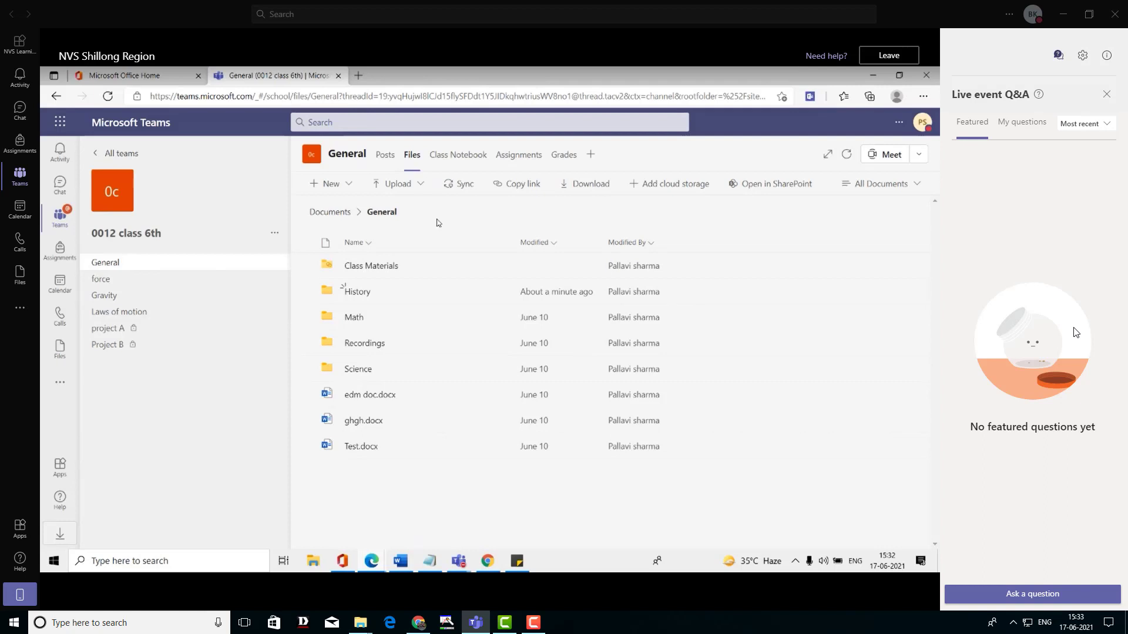
pyautogui.click(347, 185)
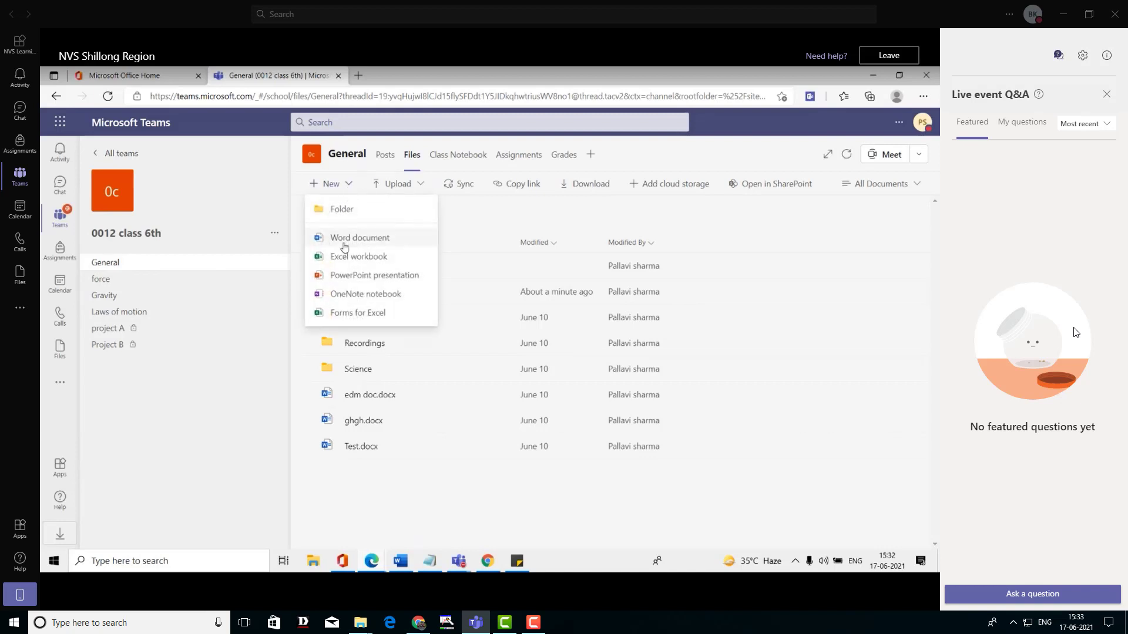
pyautogui.click(386, 241)
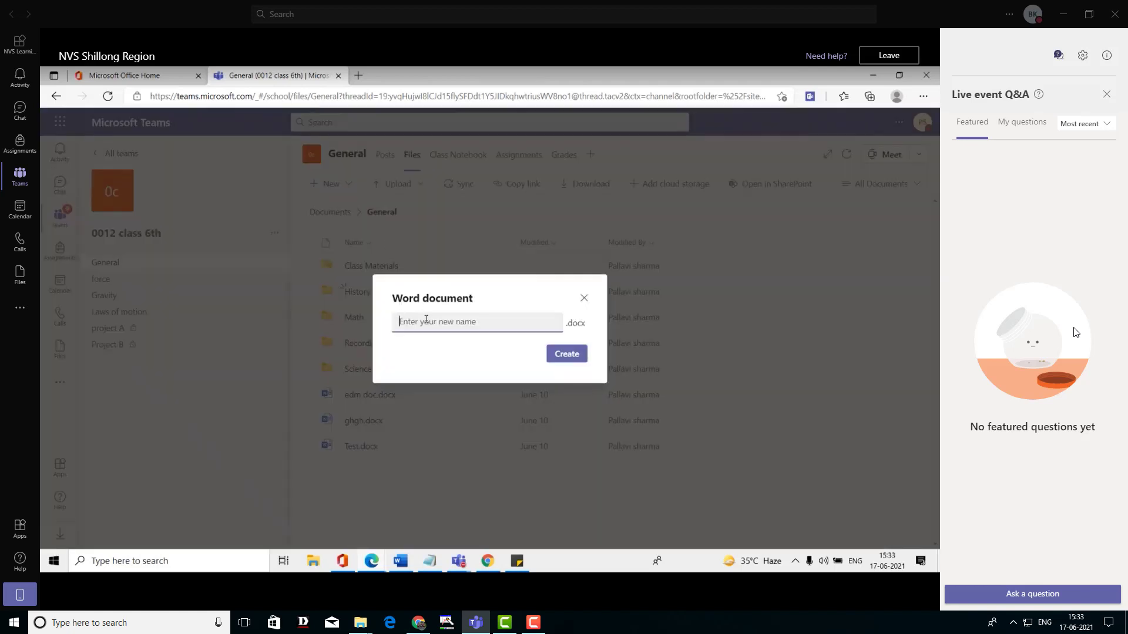
pyautogui.write('demo')
pyautogui.click(568, 359)
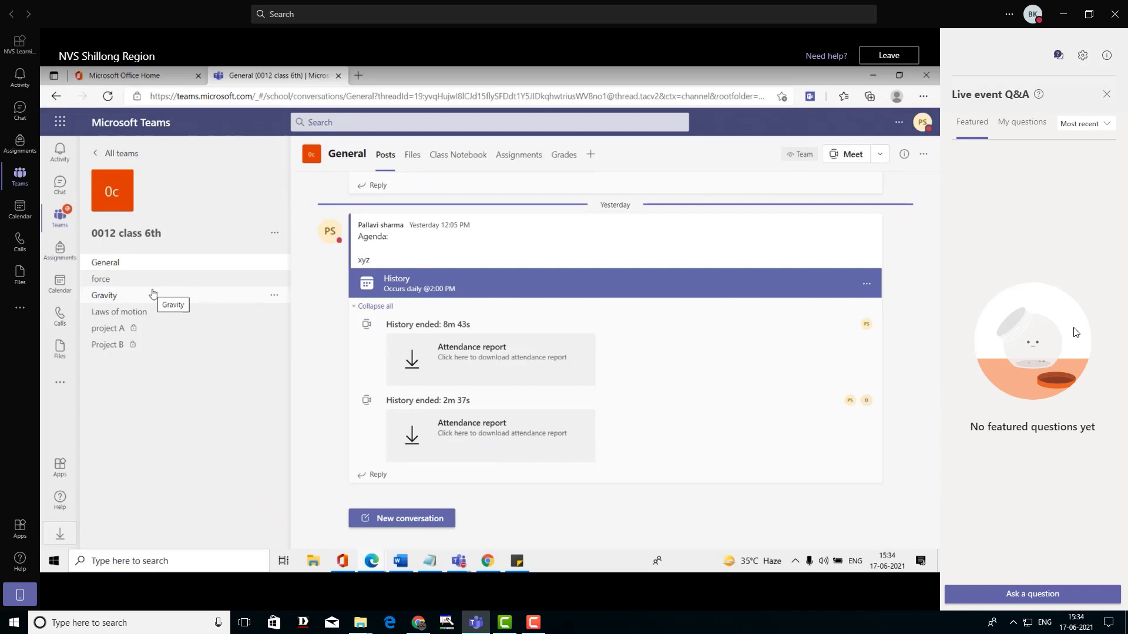
# Open the calendar and start a new meeting titled "science -force"
pyautogui.click(55, 295)
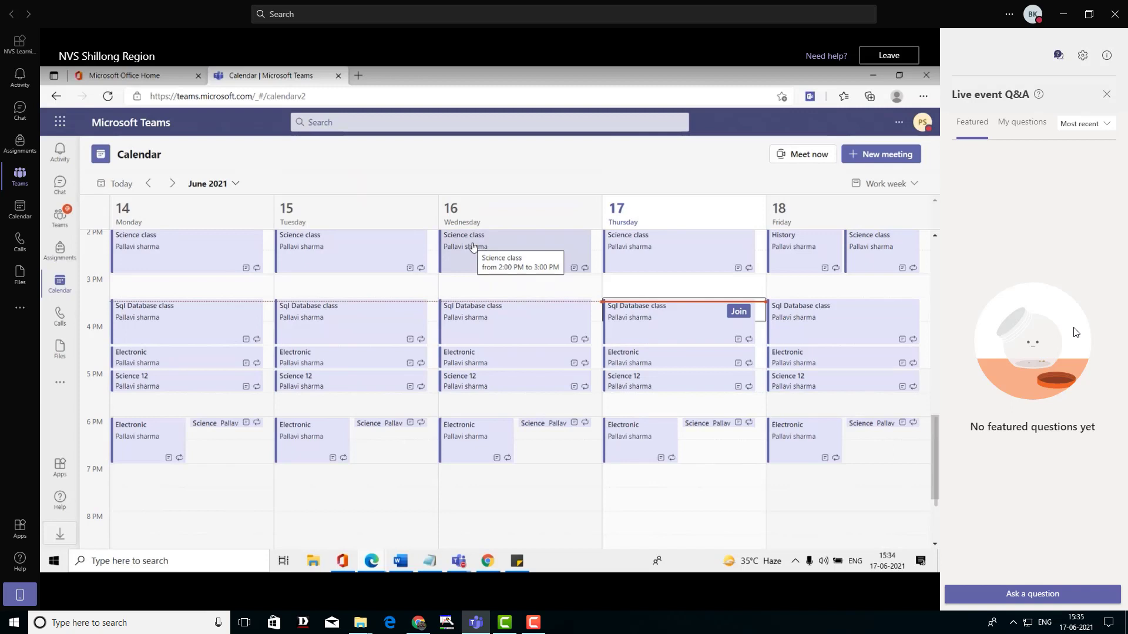
pyautogui.click(863, 158)
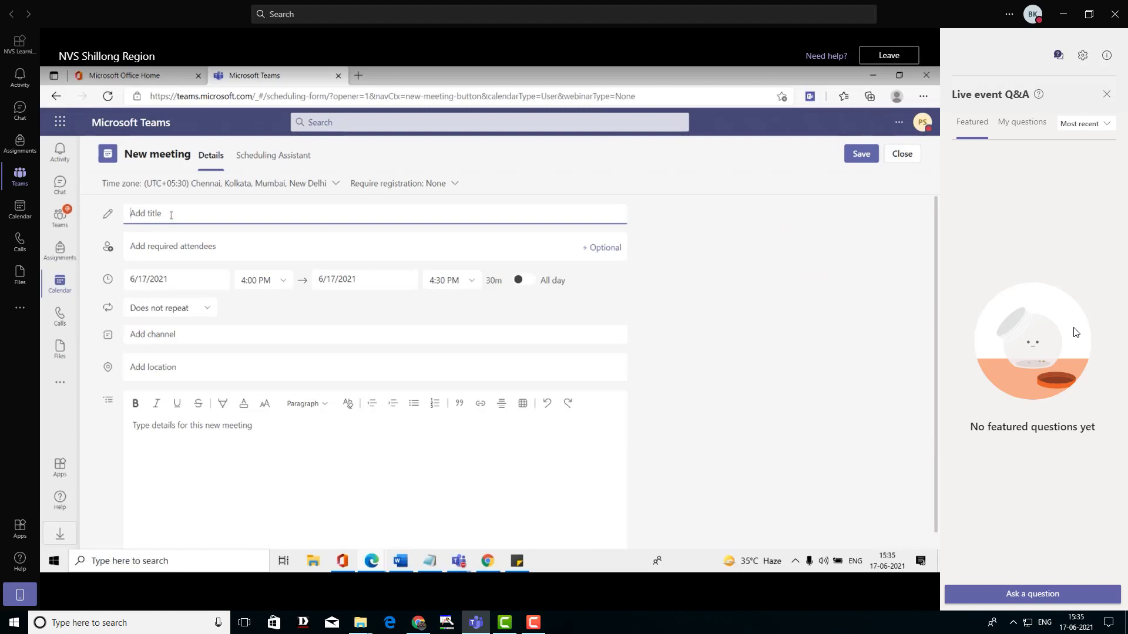
pyautogui.write('science -force')
# Browse the months available for the meeting's start date and choose June 17, 2021
pyautogui.click(180, 284)
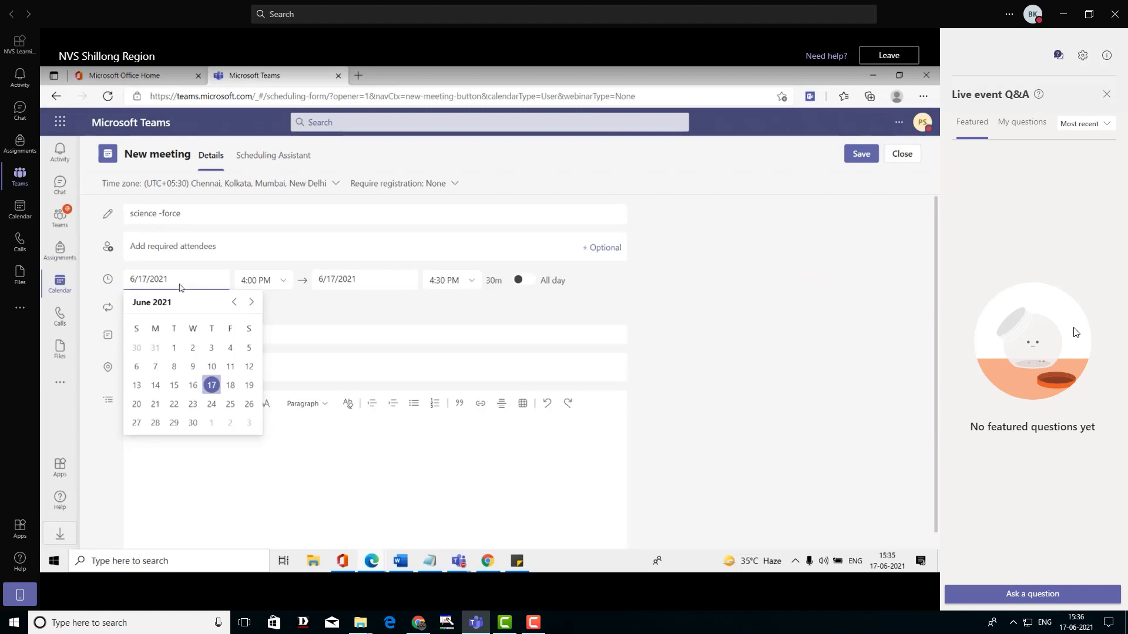
pyautogui.click(252, 305)
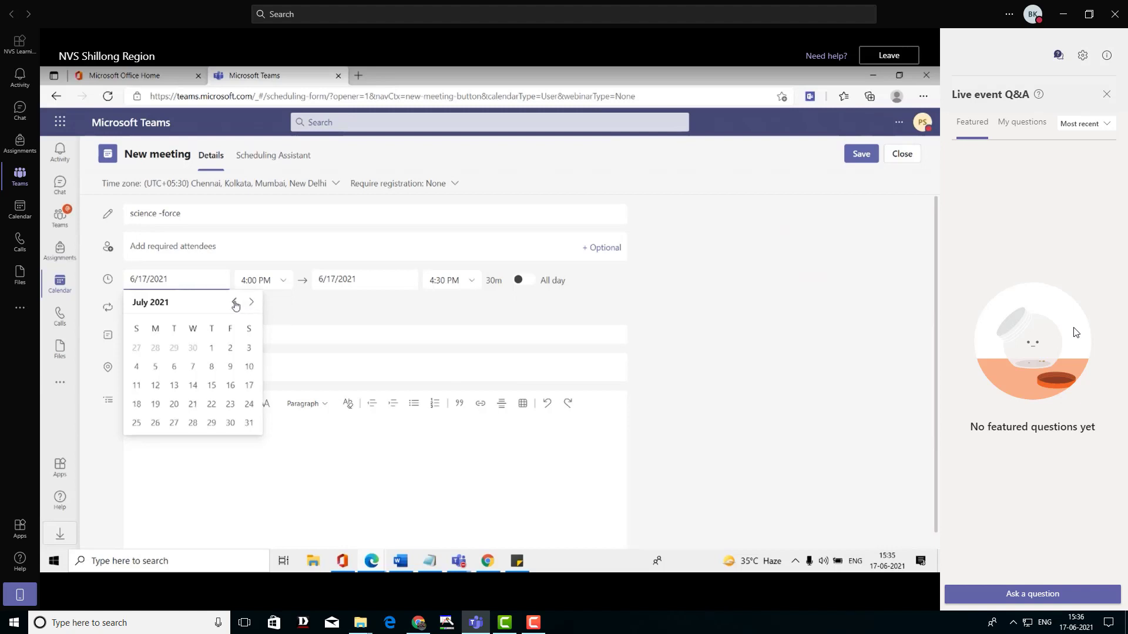
pyautogui.click(252, 302)
pyautogui.click(252, 303)
pyautogui.click(252, 302)
pyautogui.click(252, 303)
pyautogui.click(252, 303)
pyautogui.click(234, 302)
pyautogui.click(234, 303)
pyautogui.click(233, 303)
pyautogui.click(234, 303)
pyautogui.click(233, 303)
pyautogui.click(234, 302)
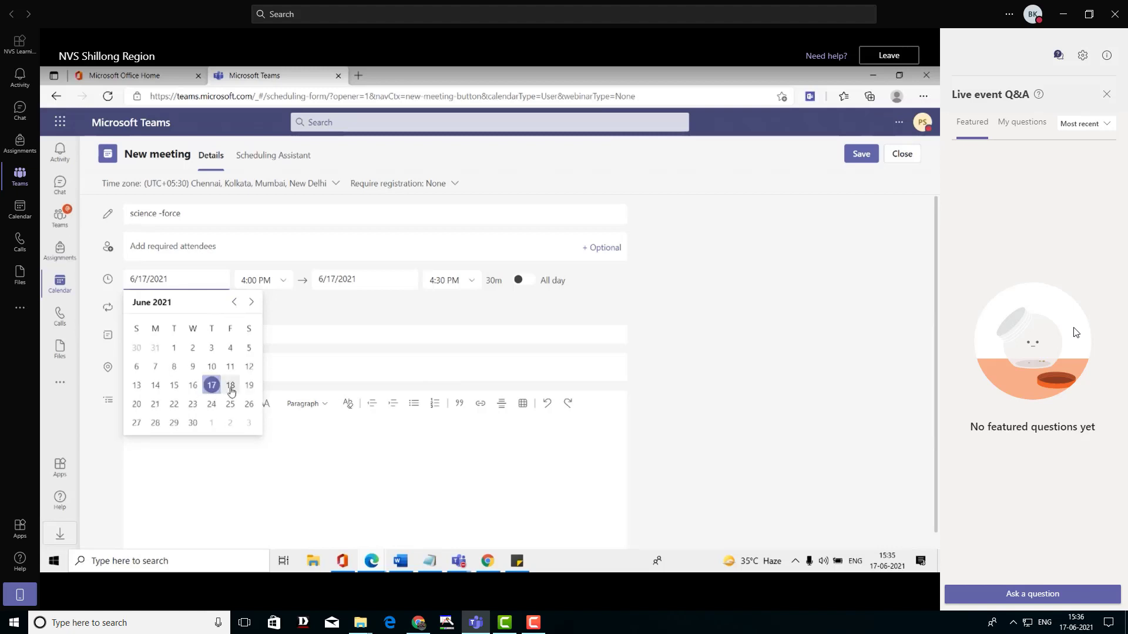
pyautogui.click(210, 385)
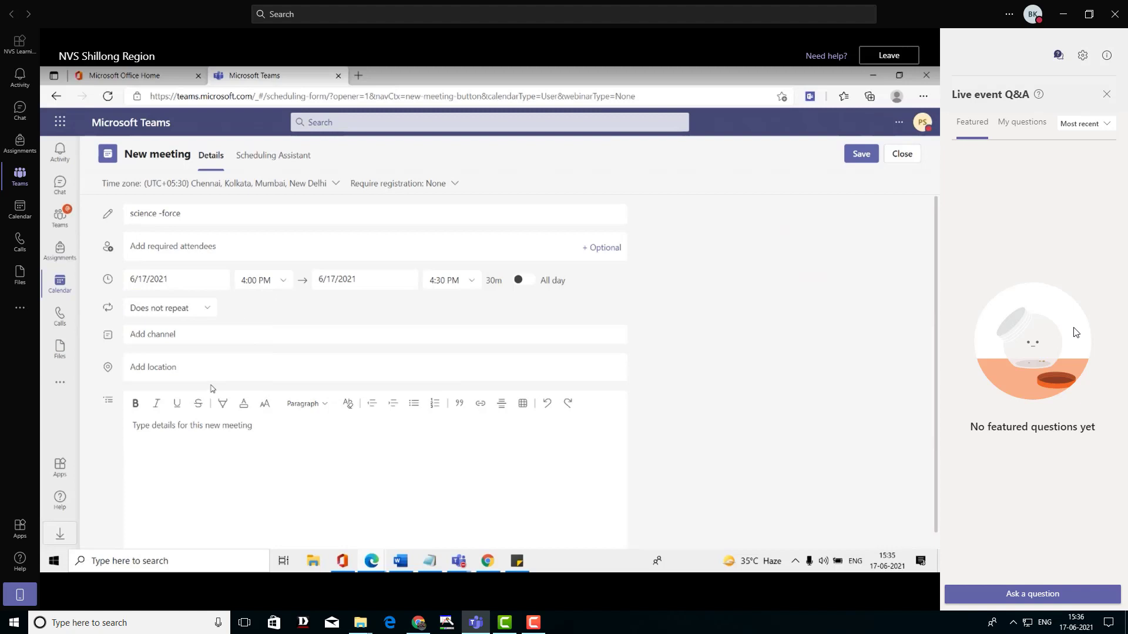
# Look through the meeting's start and end time choices, and turn the all-day option on and off again
pyautogui.click(282, 281)
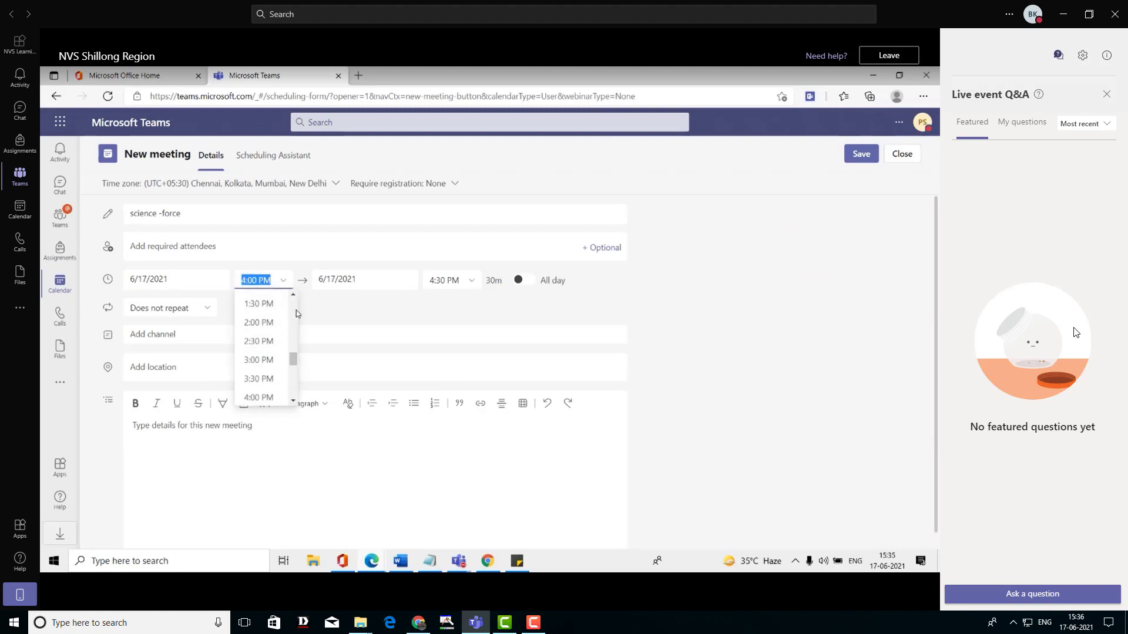
pyautogui.moveTo(293, 349)
pyautogui.mouseDown()
pyautogui.moveTo(293, 308)
pyautogui.moveTo(294, 350)
pyautogui.moveTo(289, 336)
pyautogui.mouseUp()
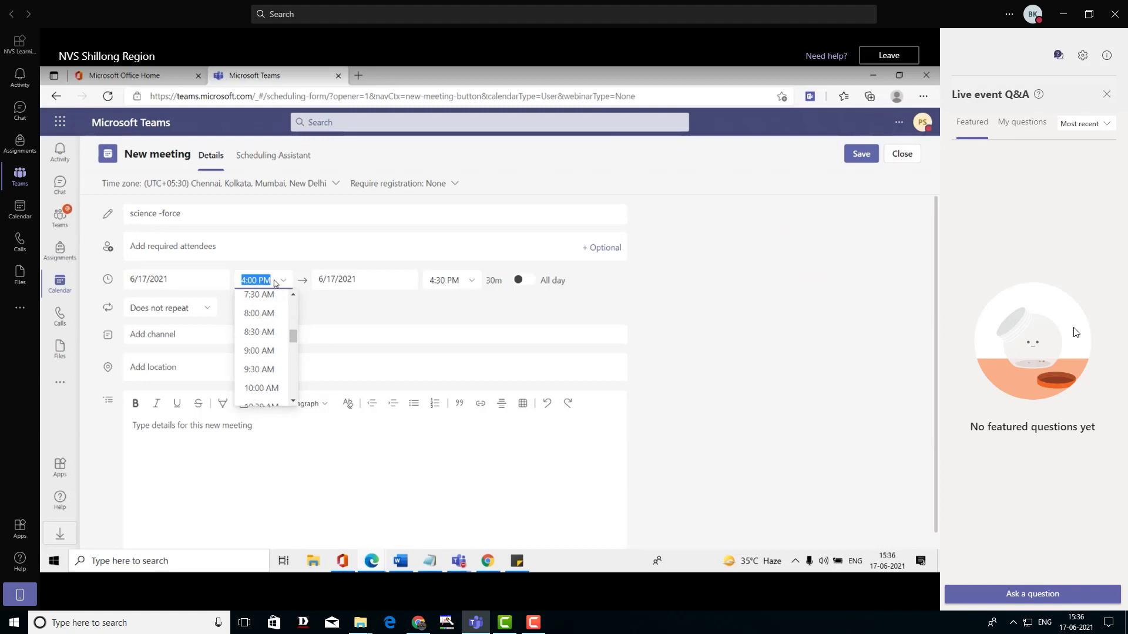
pyautogui.click(553, 301)
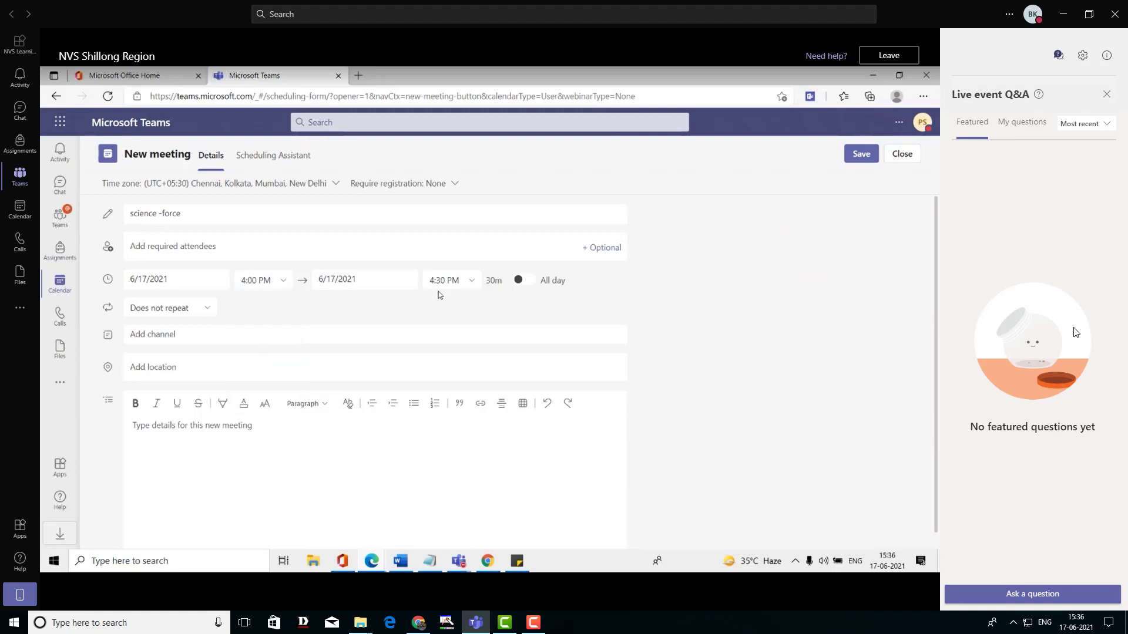
pyautogui.click(468, 281)
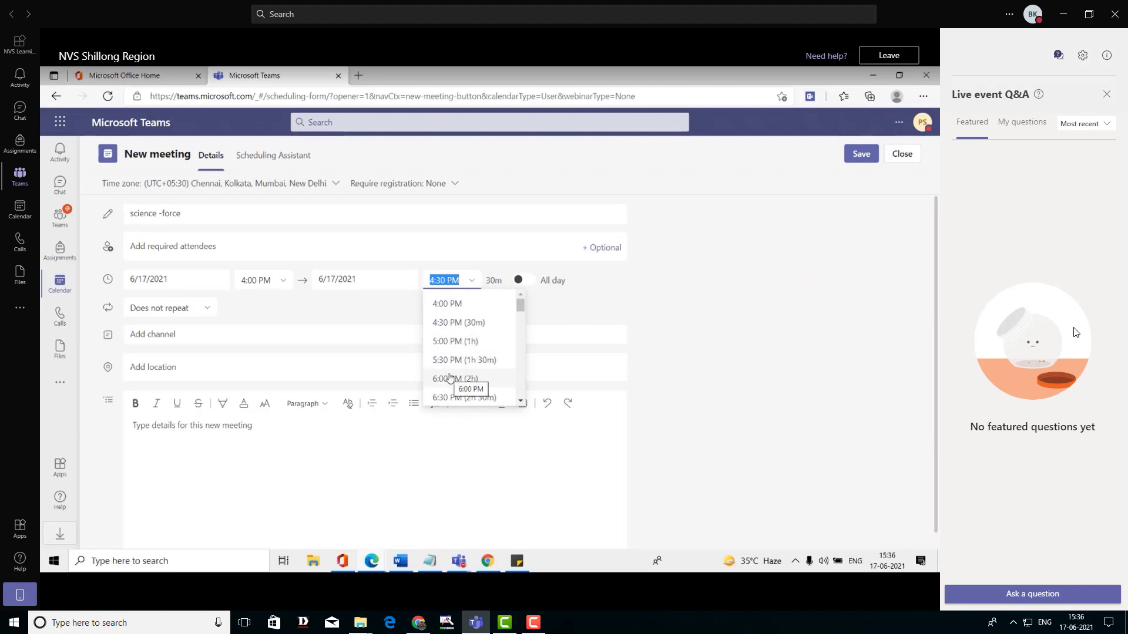
pyautogui.click(709, 344)
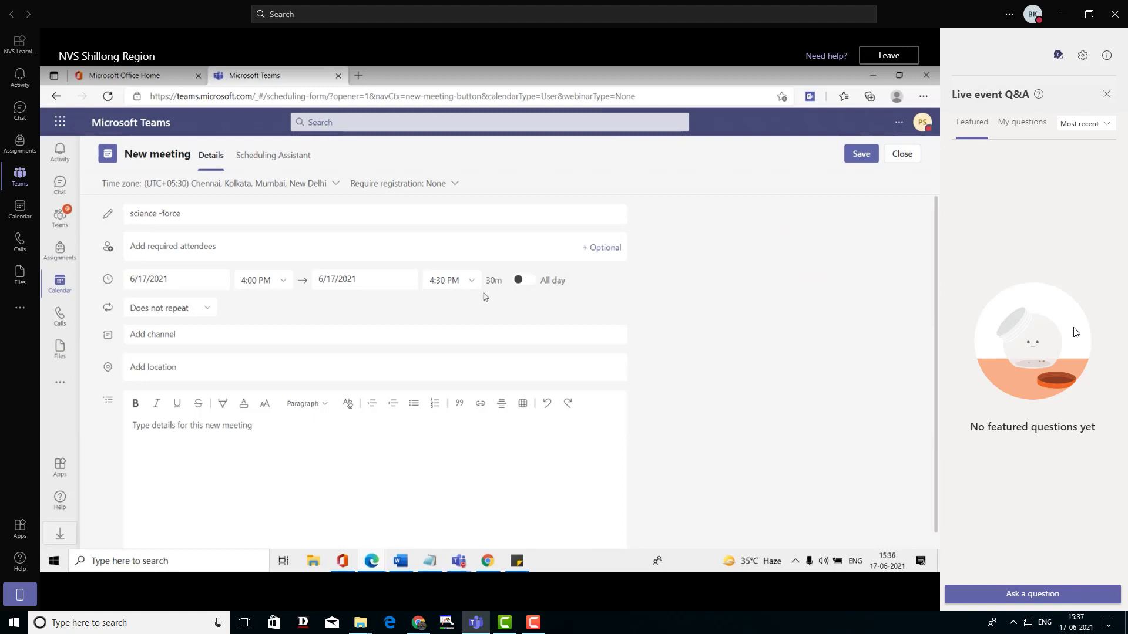
pyautogui.click(529, 284)
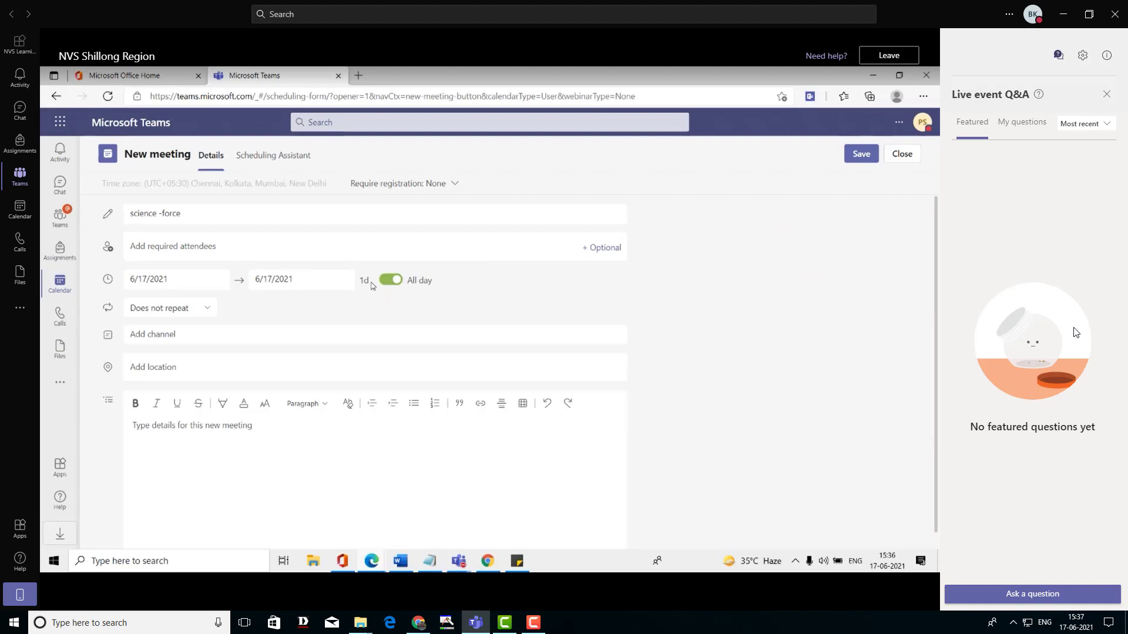
pyautogui.click(391, 282)
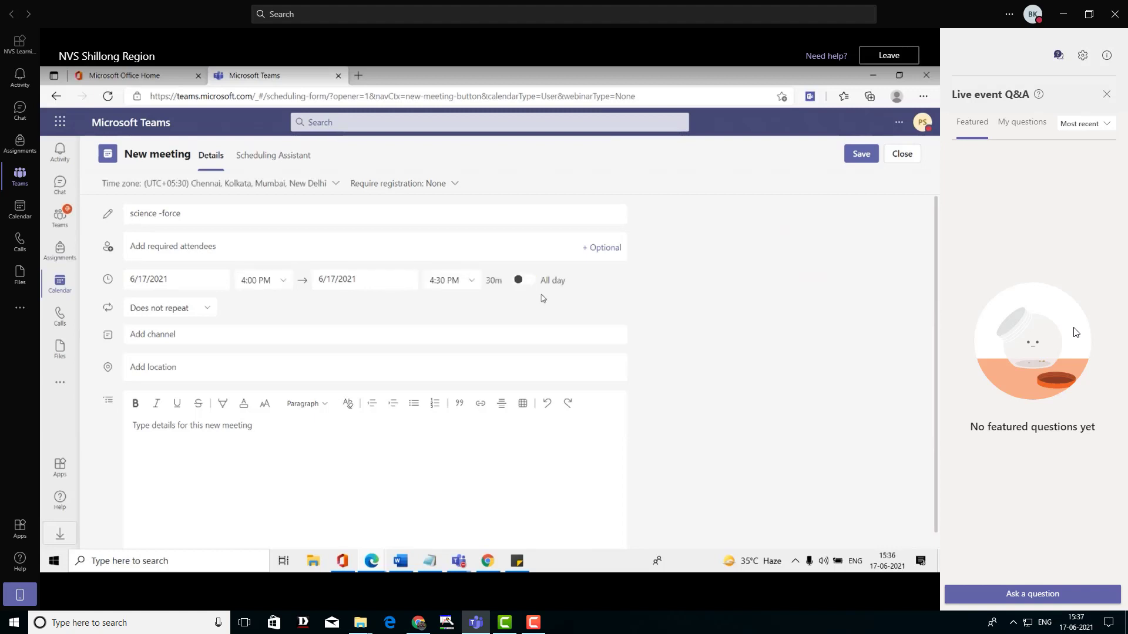
# Try the Every weekday (Mon - Fri) recurrence for the meeting, and set it back to Does not repeat
pyautogui.click(206, 309)
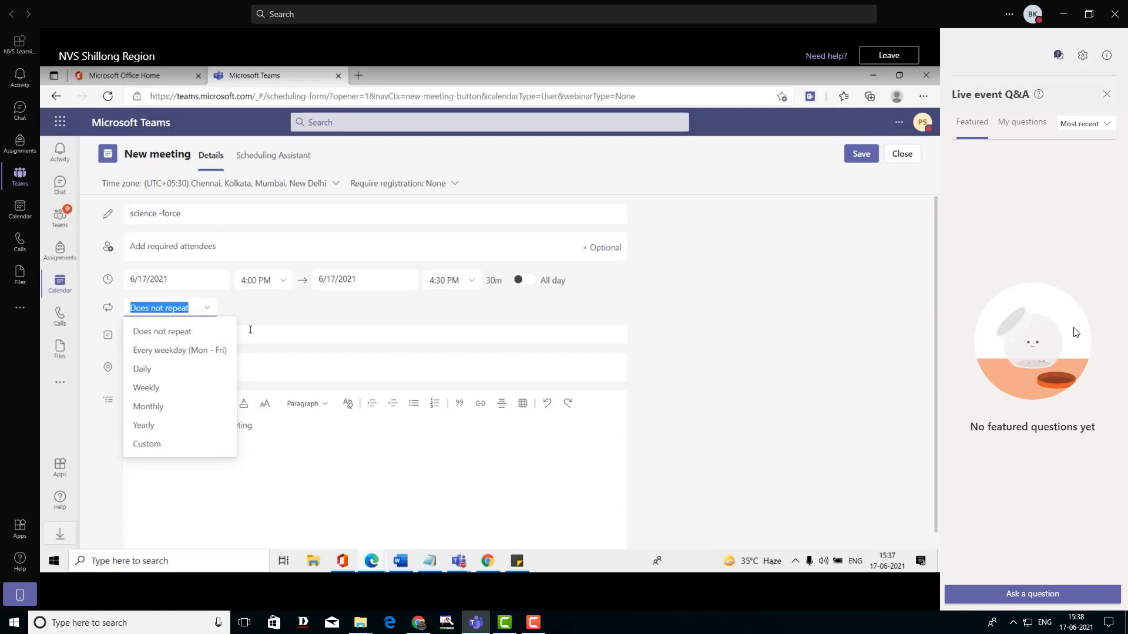
pyautogui.click(143, 351)
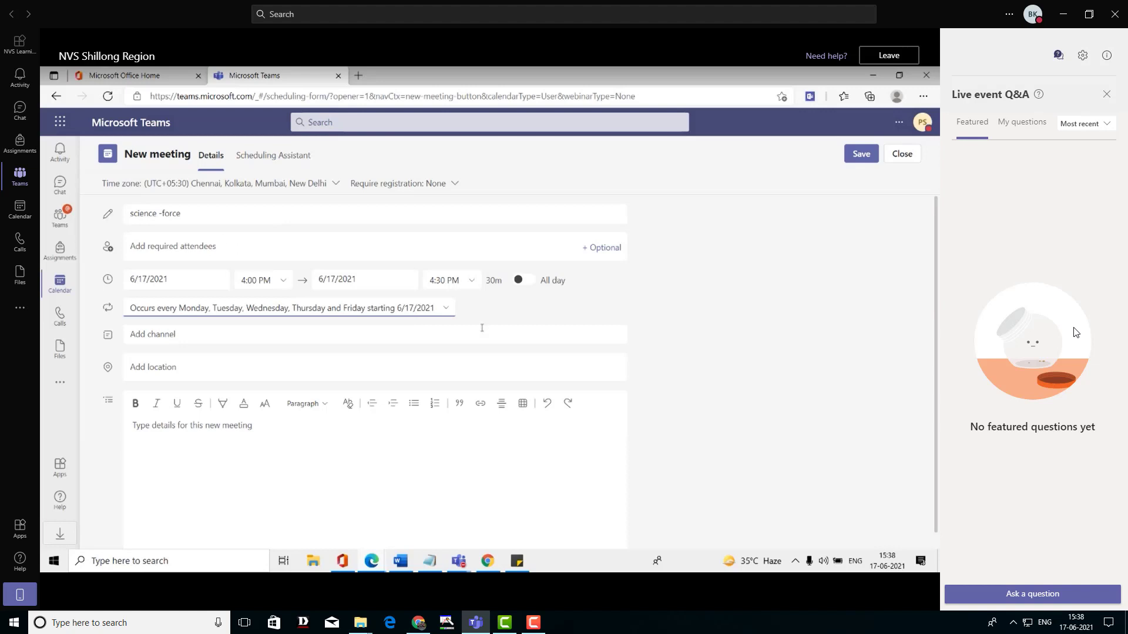
pyautogui.click(449, 316)
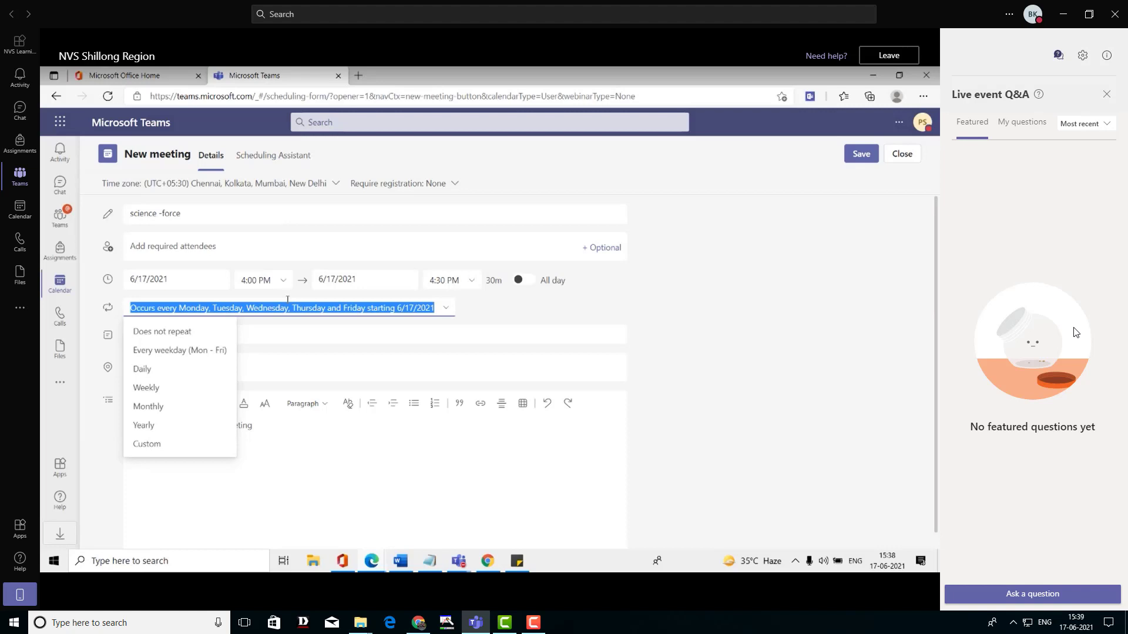
pyautogui.click(717, 317)
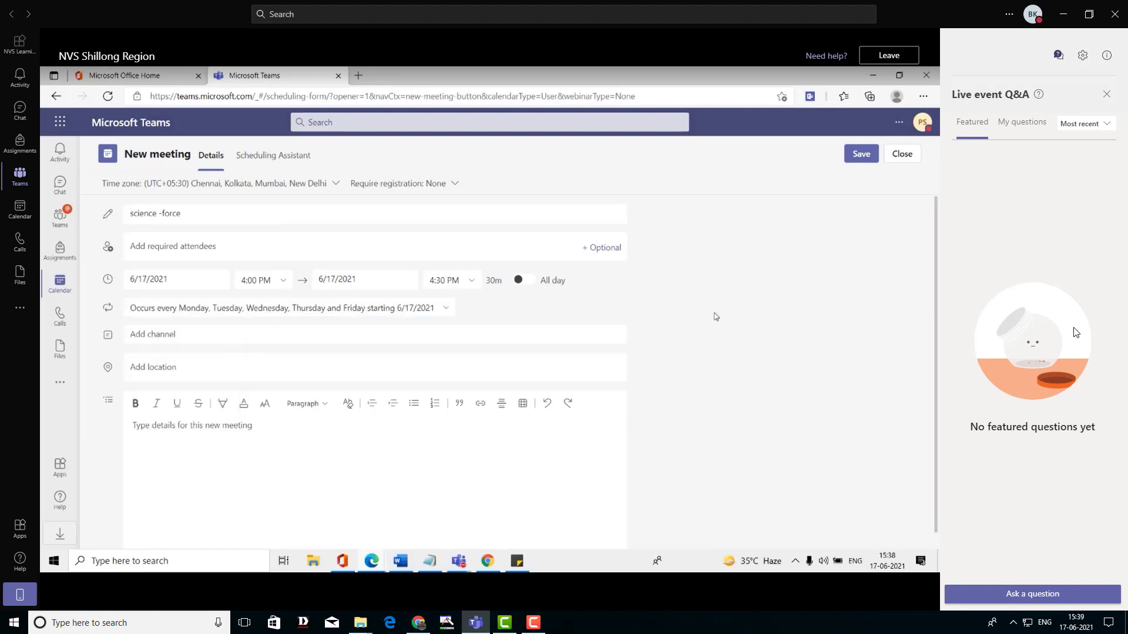
pyautogui.click(444, 307)
pyautogui.click(202, 329)
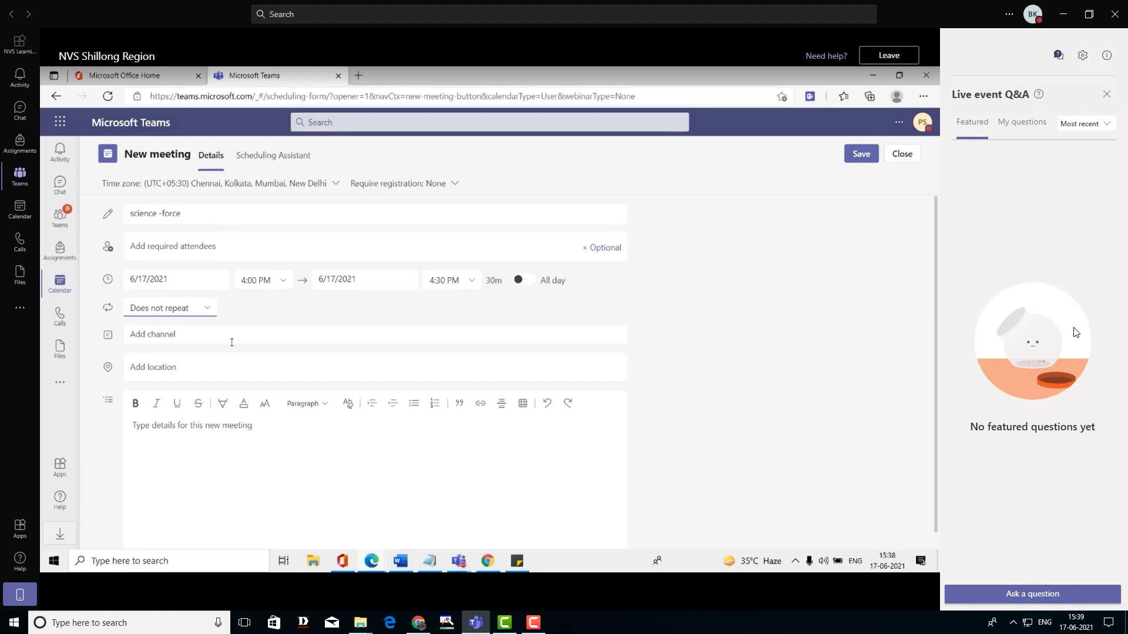
# Assign the meeting to the force channel of the 0012 class 6th team and send the invitation
pyautogui.click(132, 338)
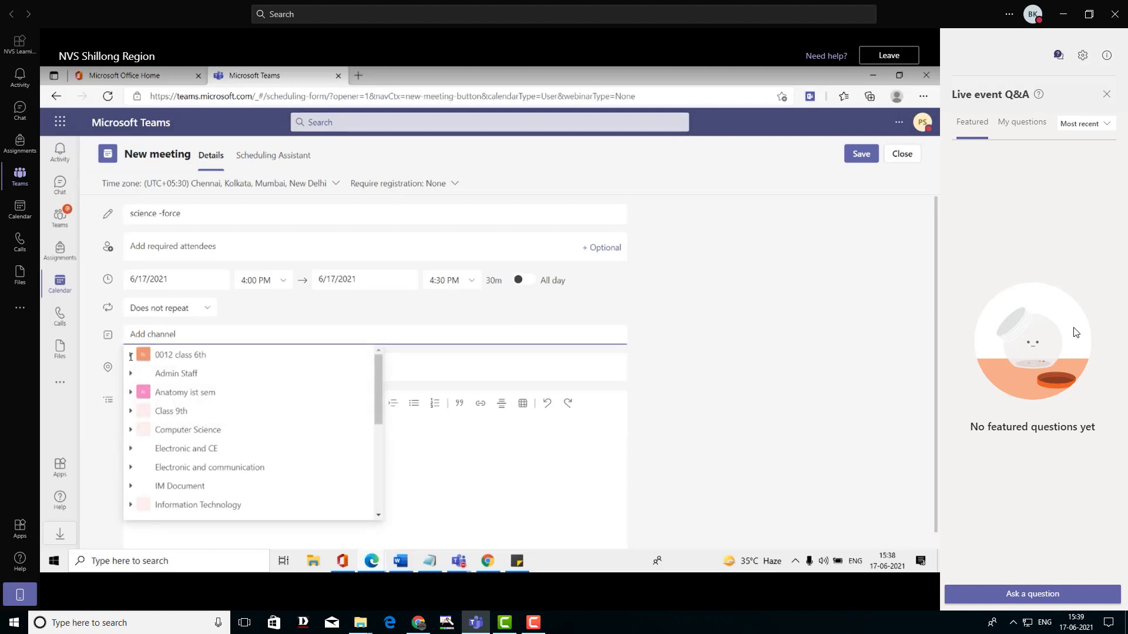
pyautogui.click(131, 356)
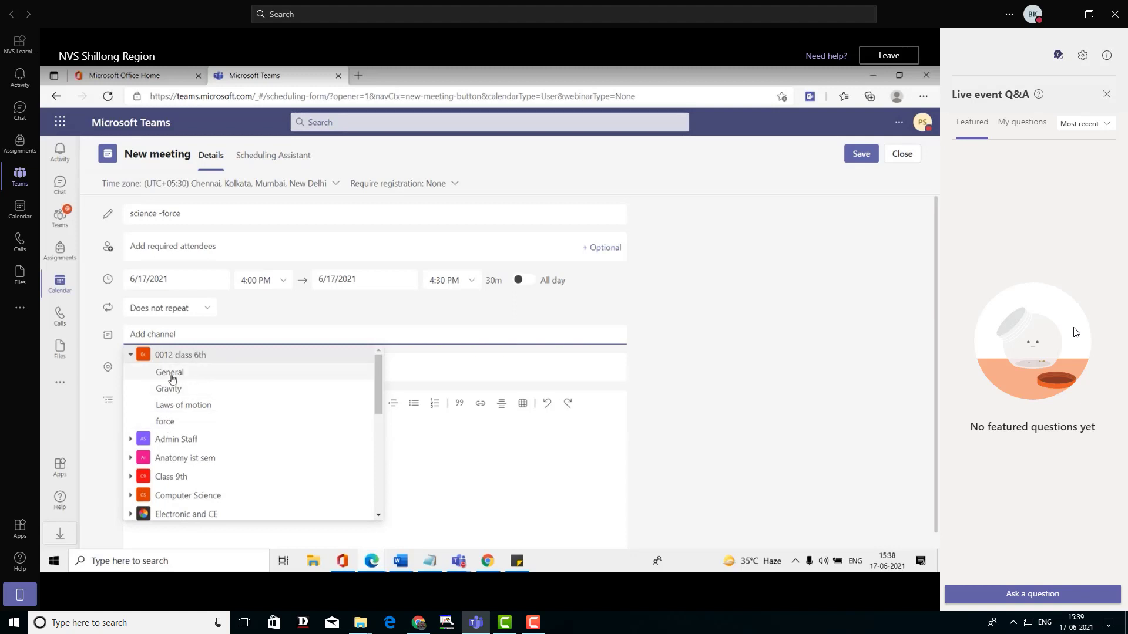
pyautogui.click(166, 423)
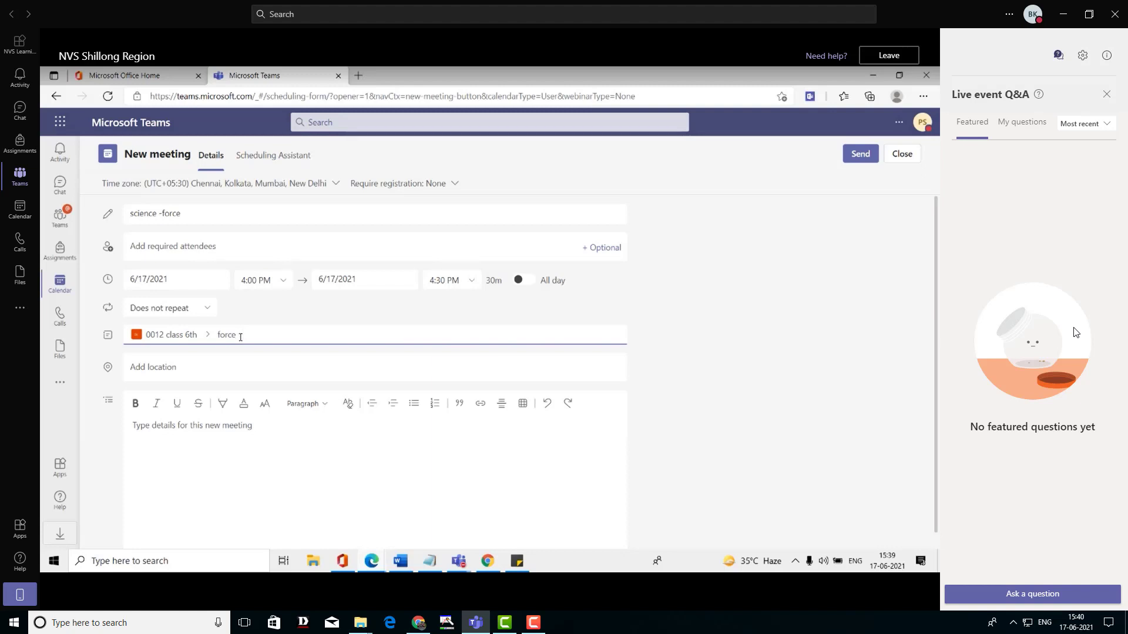
pyautogui.click(177, 441)
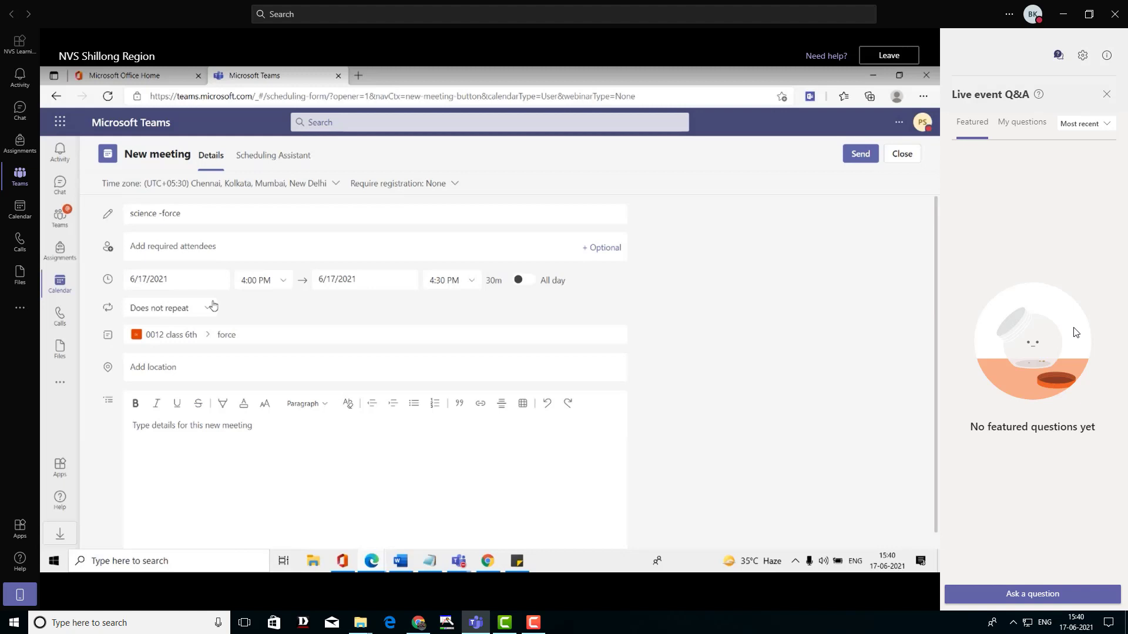
pyautogui.click(230, 249)
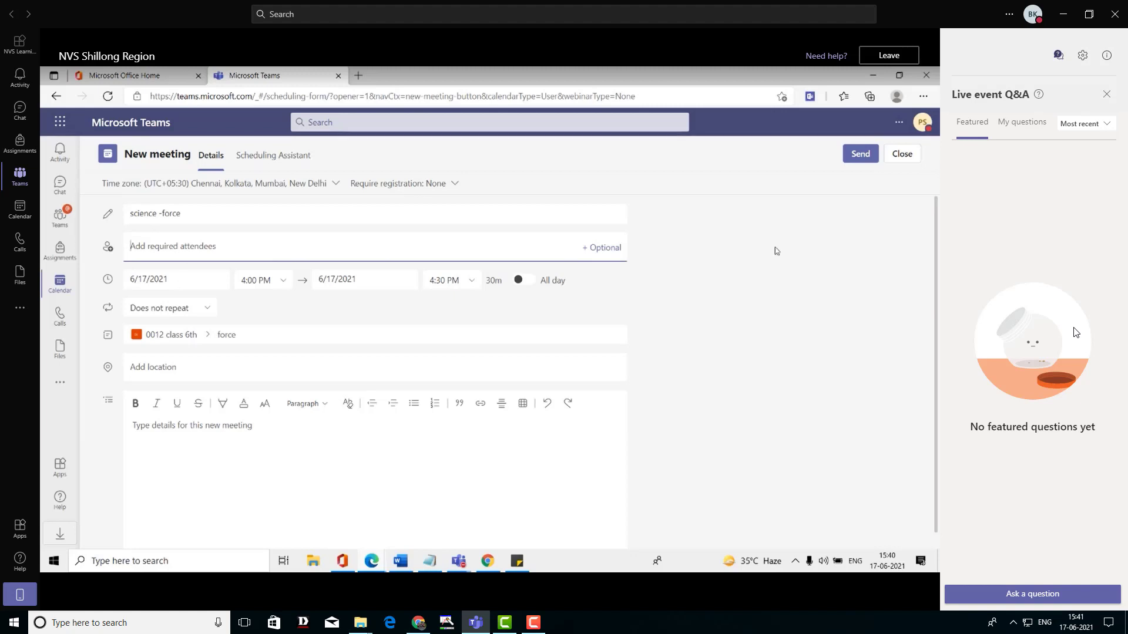
pyautogui.click(854, 160)
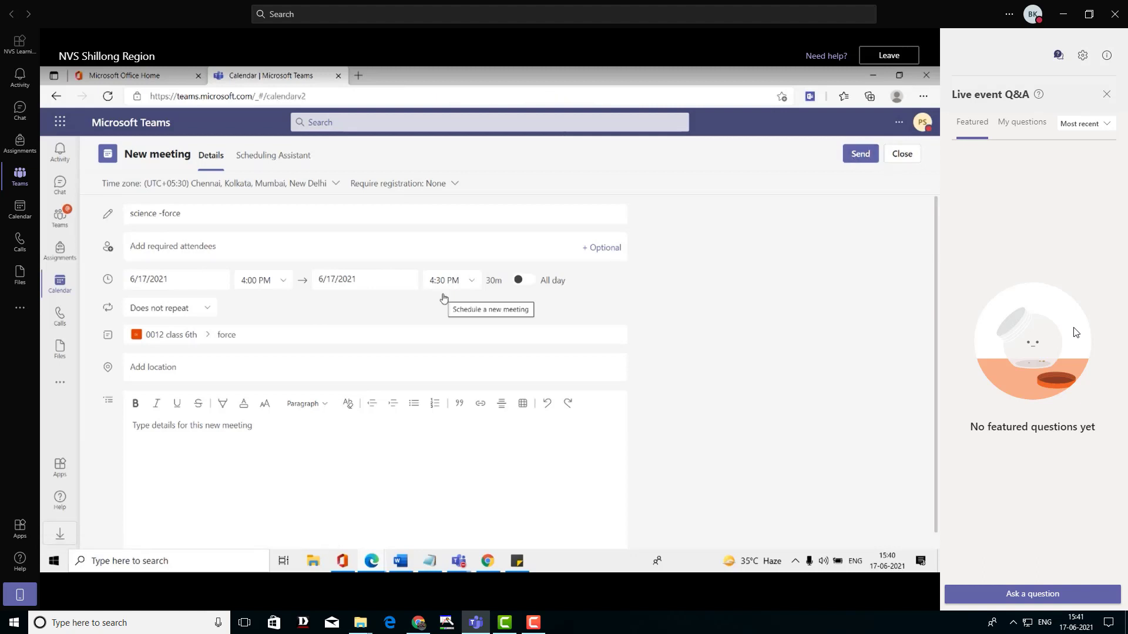
# Close the extra blank meeting form and return to the General channel of the 0012 class 6th team
pyautogui.click(872, 155)
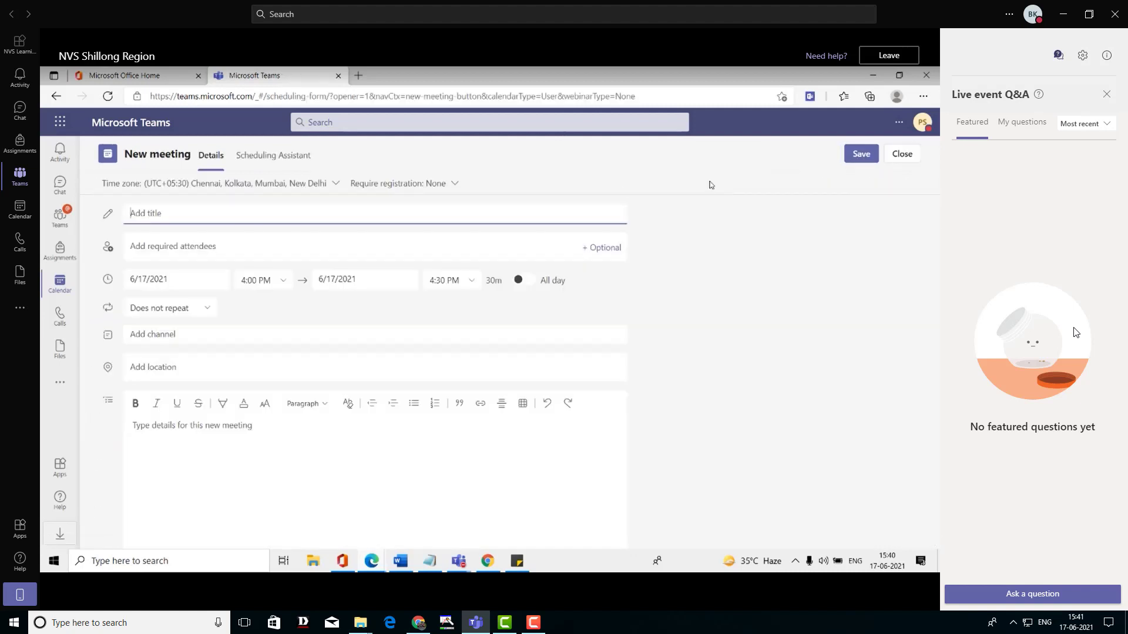
pyautogui.click(908, 154)
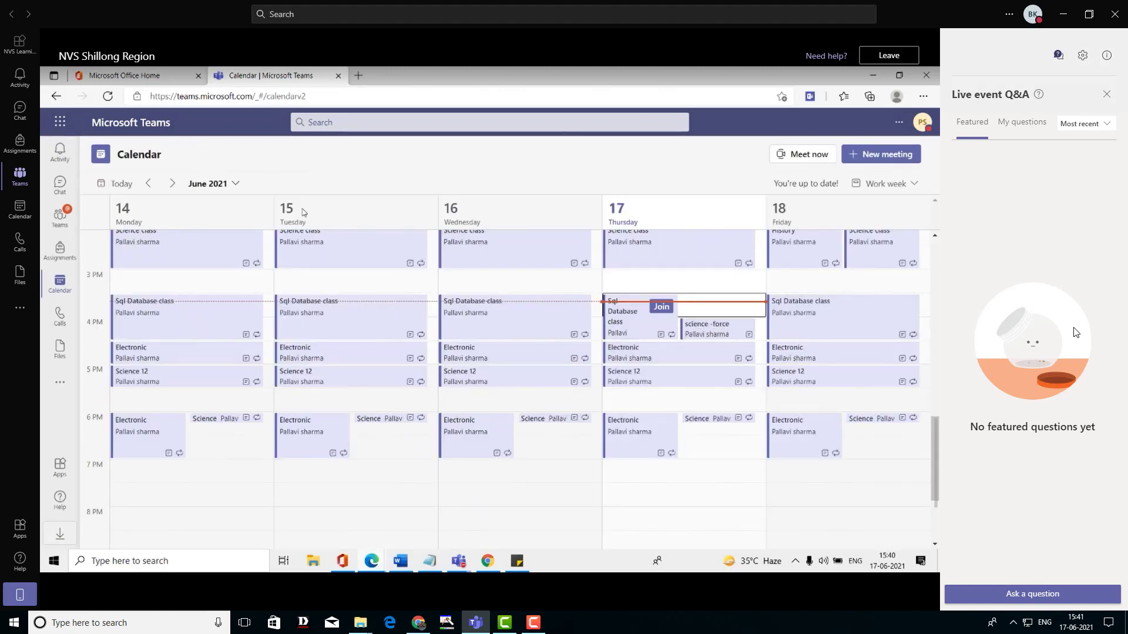
pyautogui.click(66, 222)
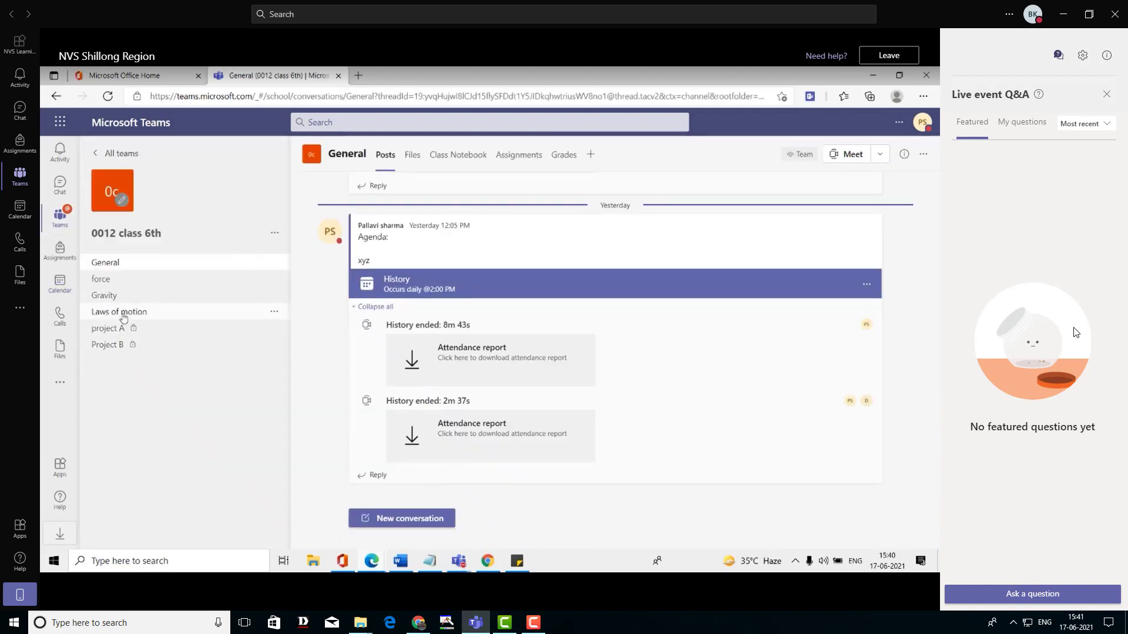
# Check the scheduled science -force meeting in the force channel and in the calendar
pyautogui.click(128, 283)
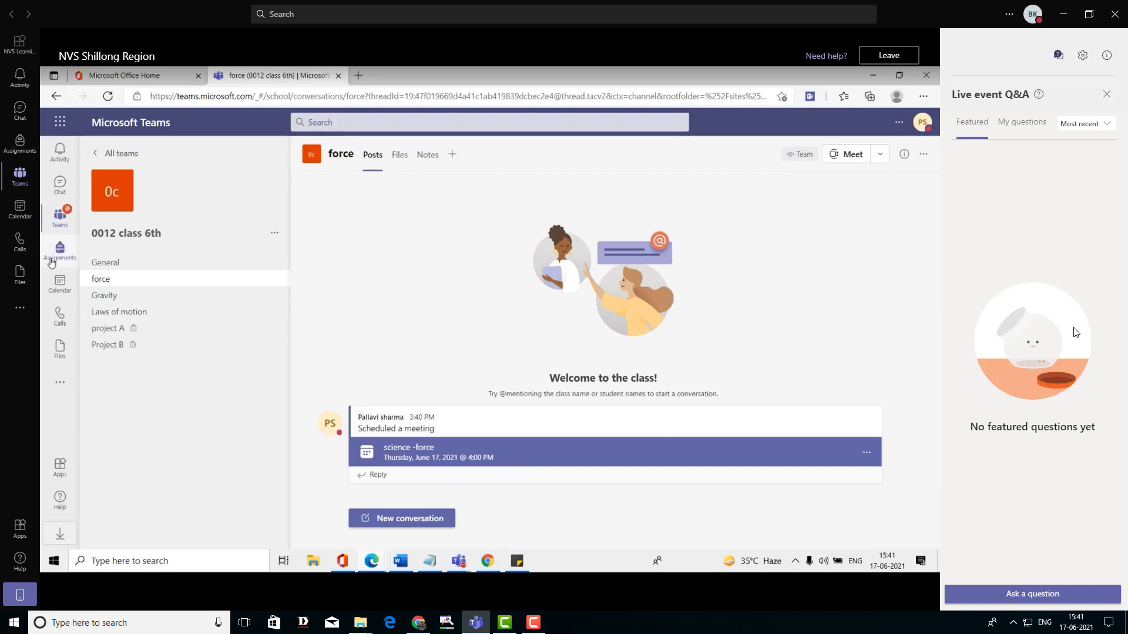
pyautogui.click(54, 279)
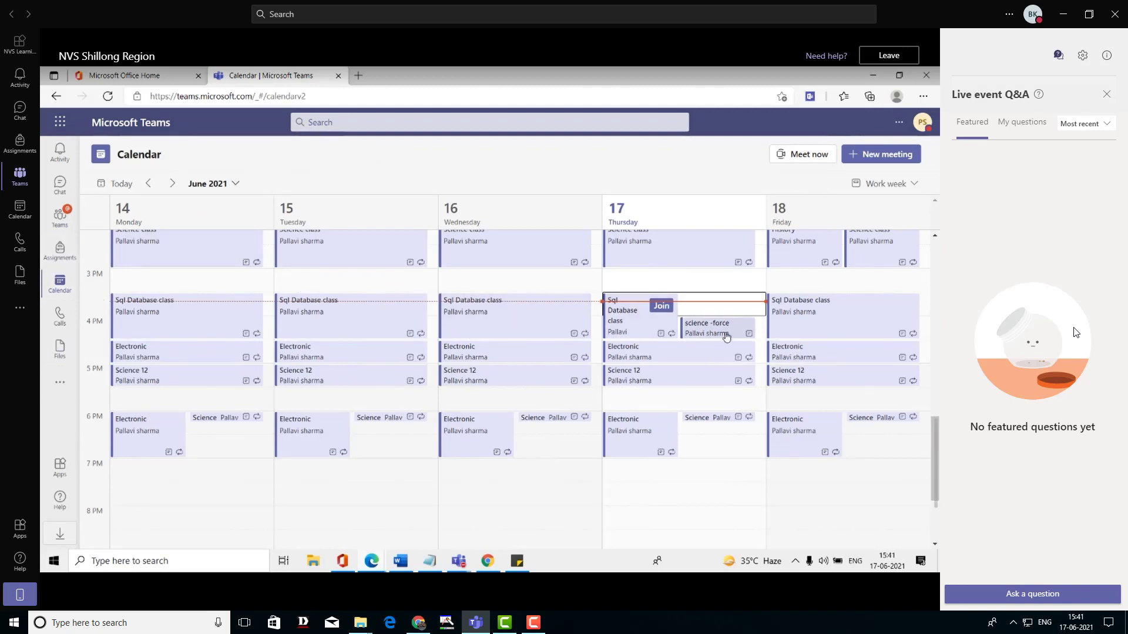
pyautogui.click(65, 218)
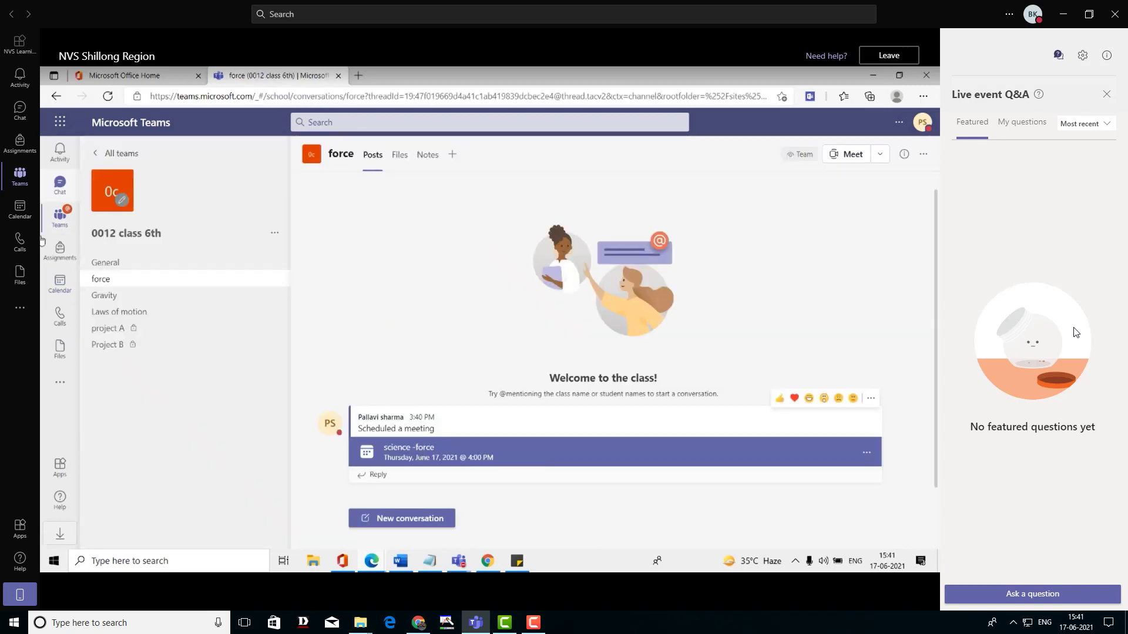
# Open the full details of the science -force meeting from the calendar and copy its link
pyautogui.click(49, 282)
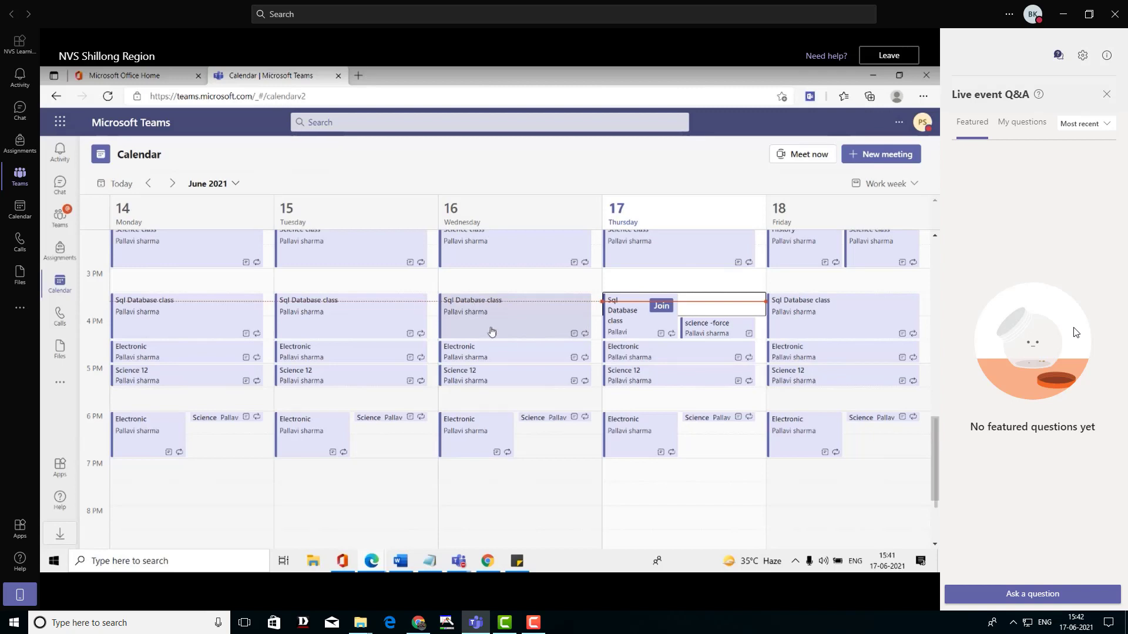
pyautogui.click(699, 333)
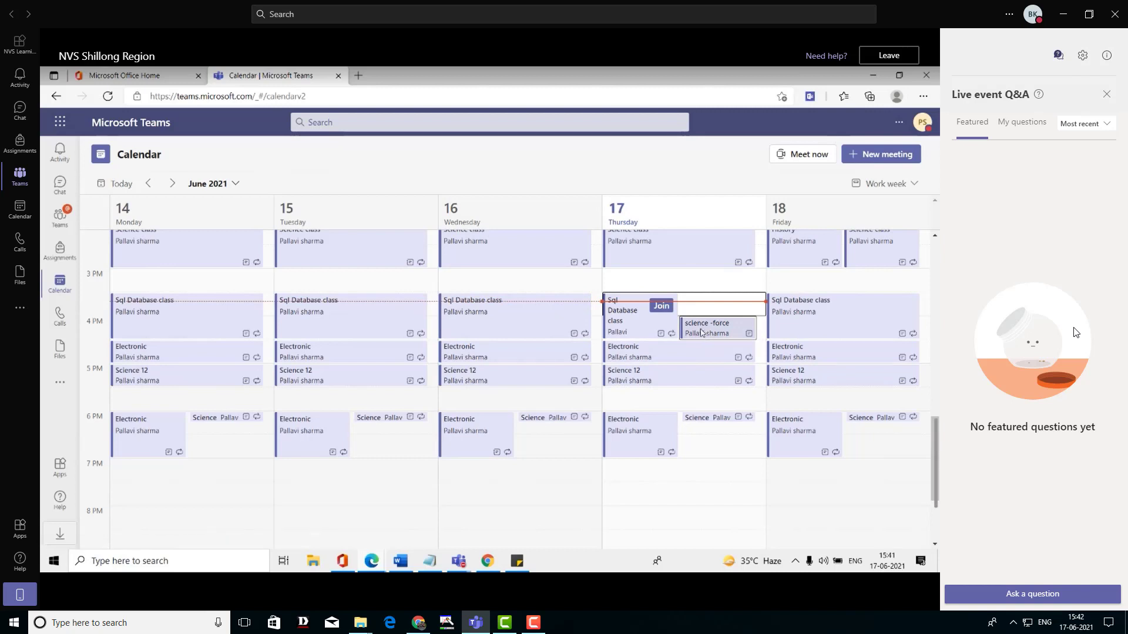
pyautogui.click(564, 297)
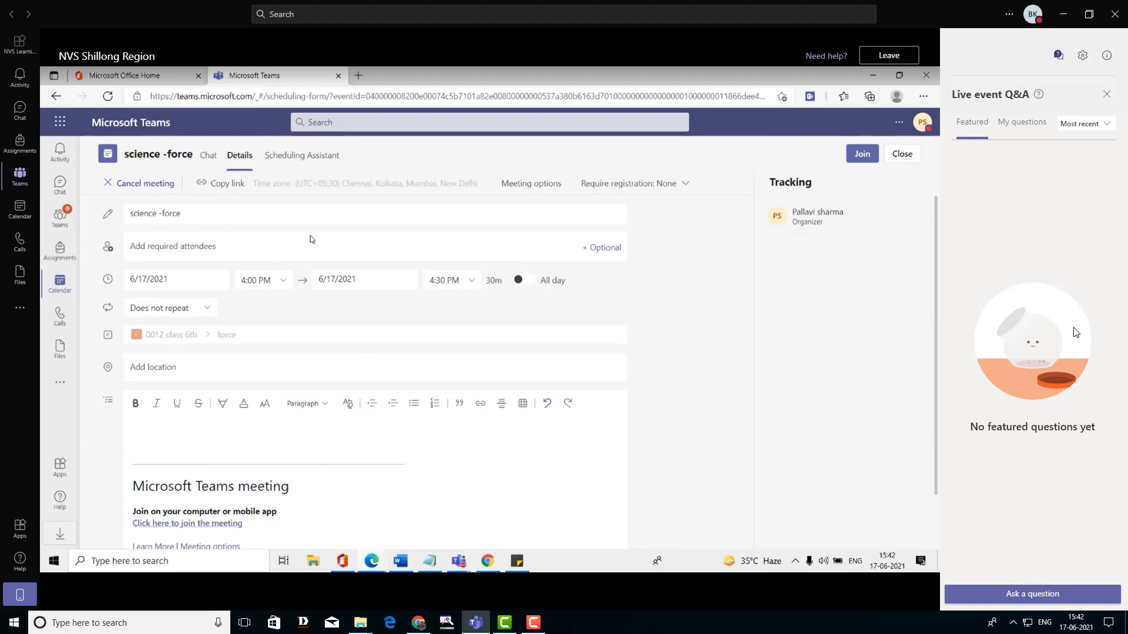
pyautogui.click(229, 187)
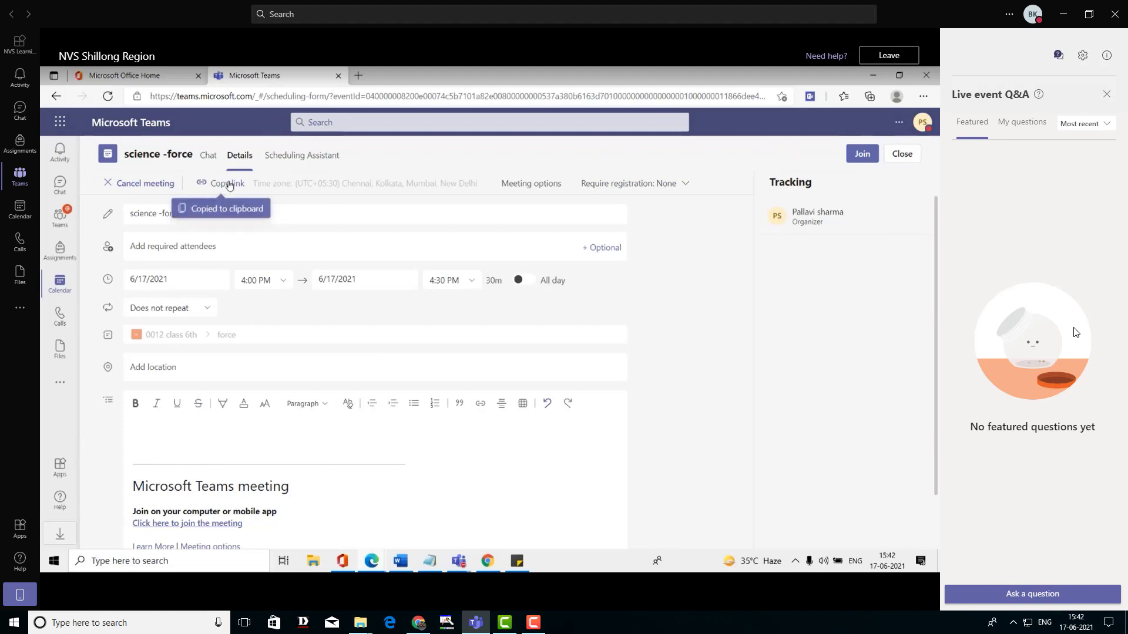
# In the science -force meeting options, try broader lobby bypass choices and set who can bypass the lobby to Only me
pyautogui.click(517, 187)
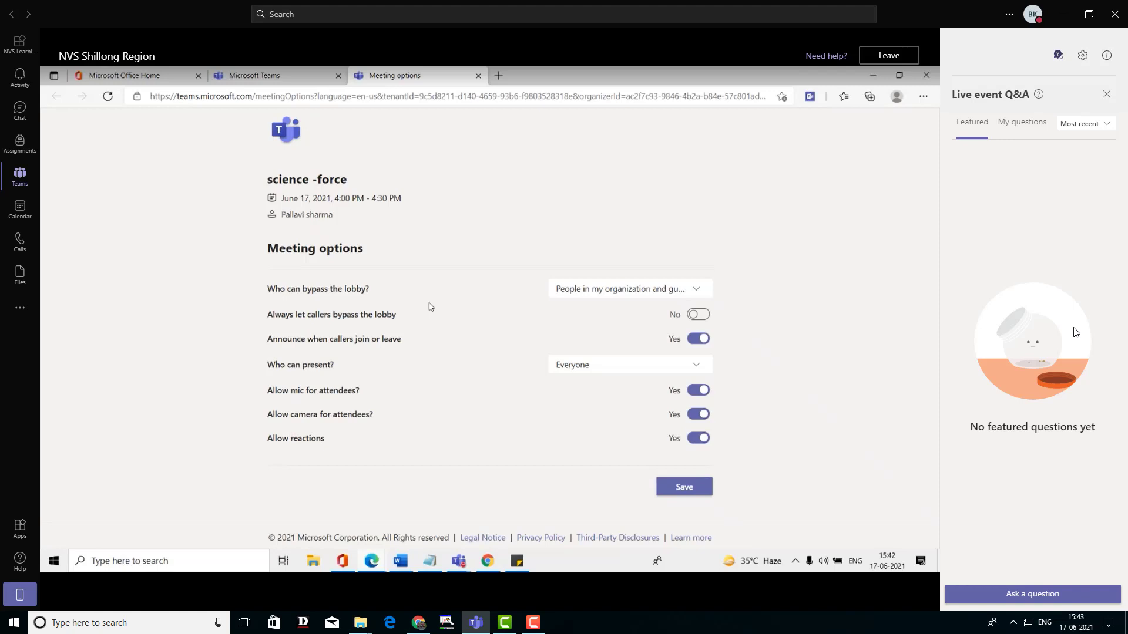
pyautogui.click(565, 294)
pyautogui.click(558, 311)
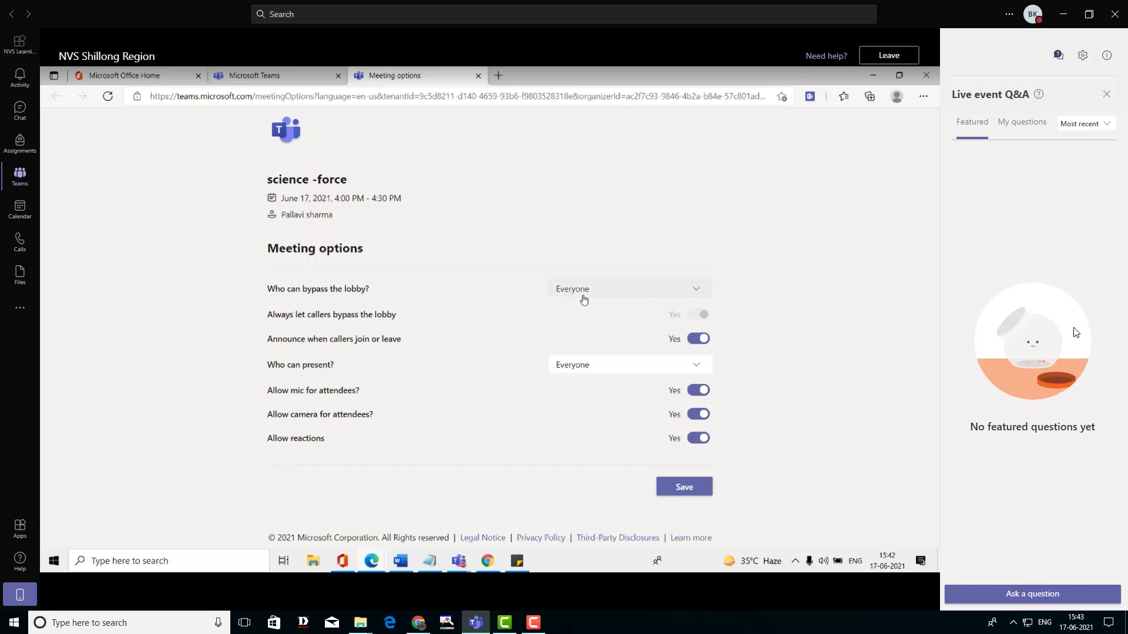
pyautogui.click(584, 300)
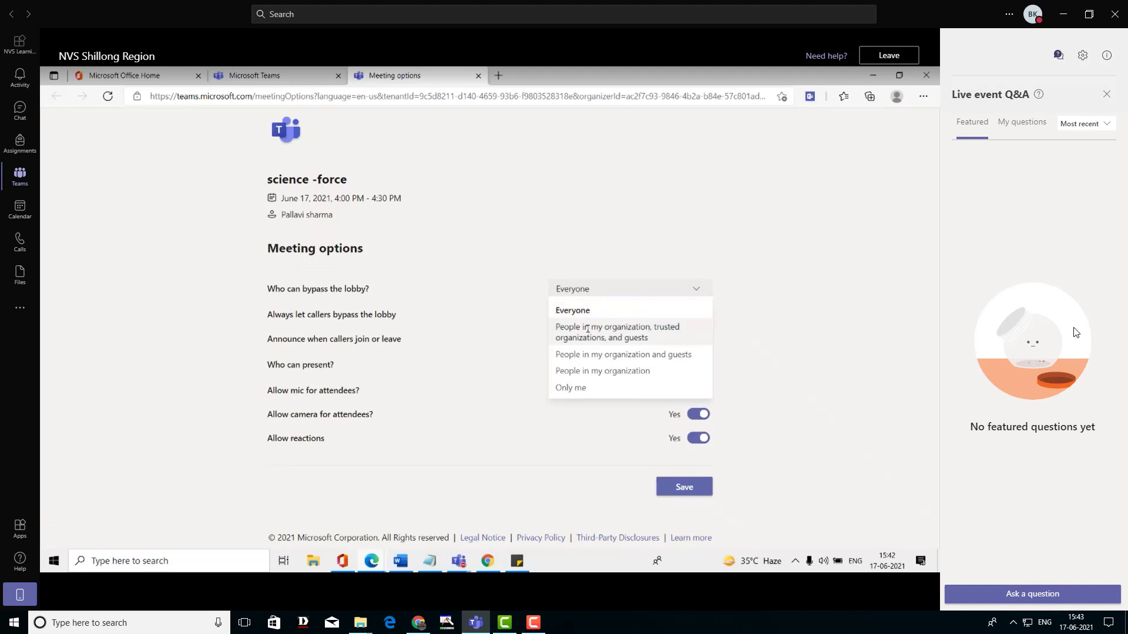
pyautogui.click(587, 330)
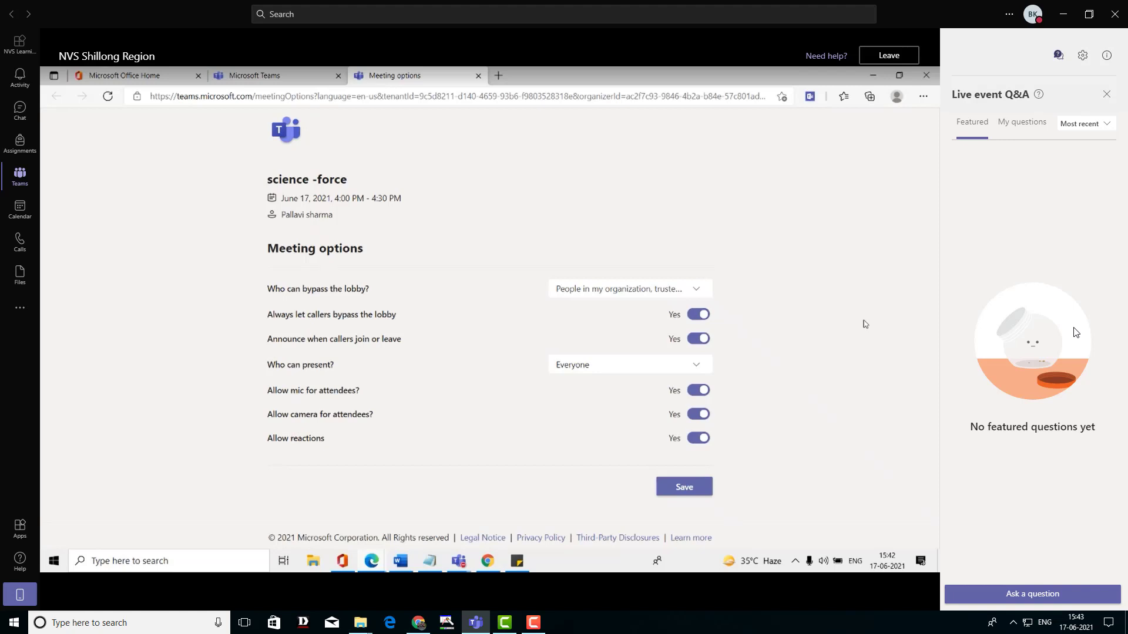
pyautogui.click(624, 292)
pyautogui.click(596, 386)
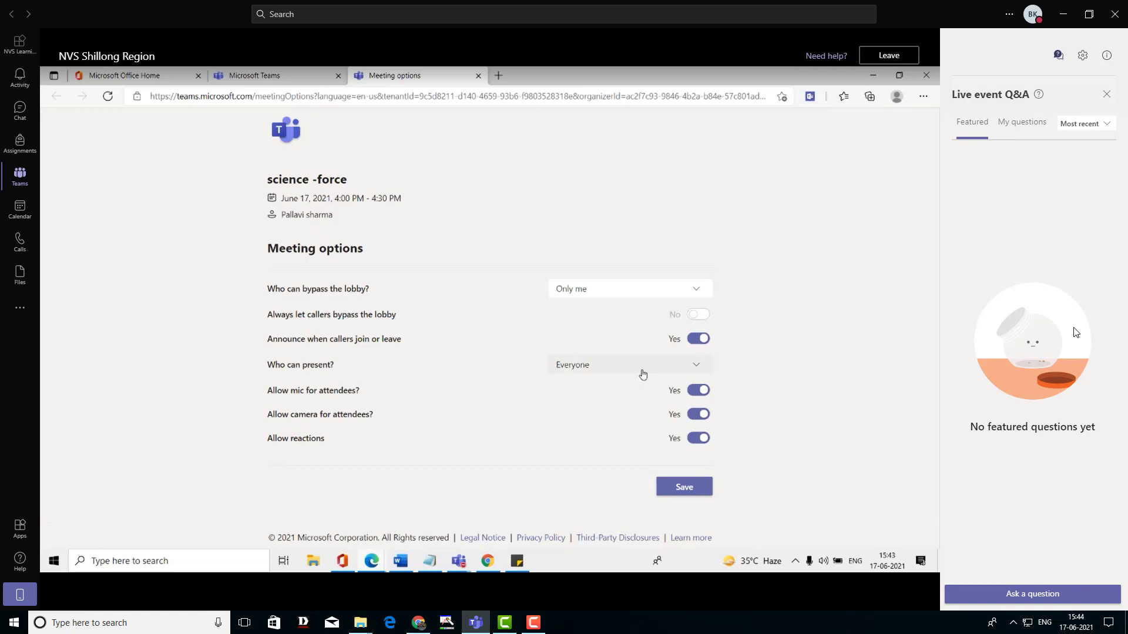
# Try People in my organization and guests as presenters, and set who can present to Only me
pyautogui.click(643, 374)
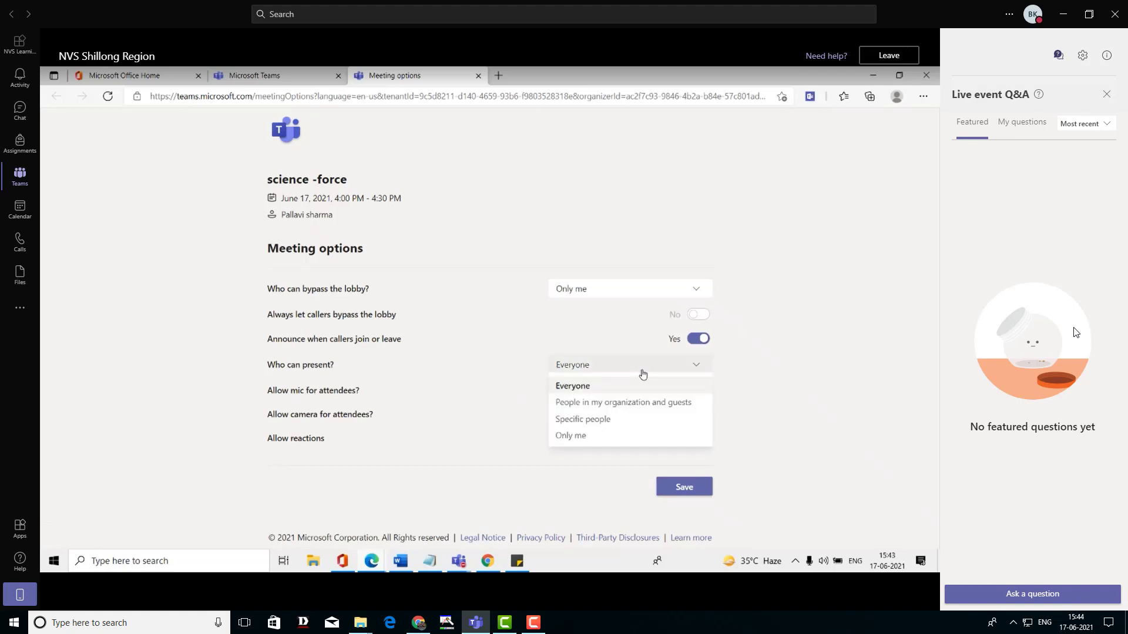
pyautogui.click(620, 400)
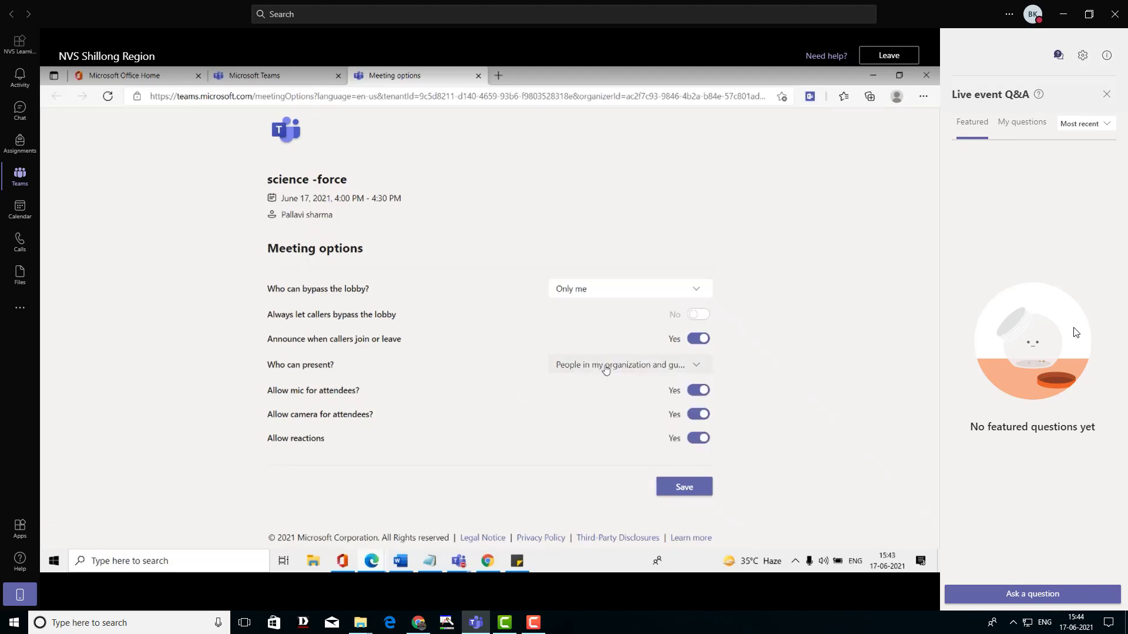
pyautogui.click(606, 370)
pyautogui.click(564, 439)
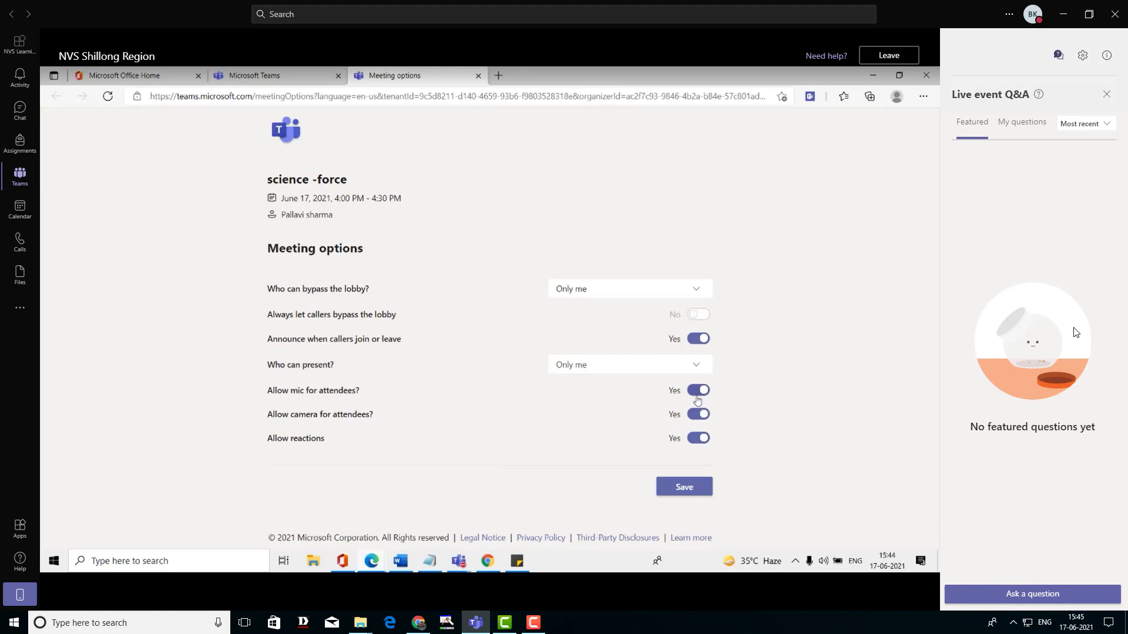
# Turn off mic, camera and reactions for the meeting's attendees and save the meeting options
pyautogui.click(694, 393)
pyautogui.click(693, 415)
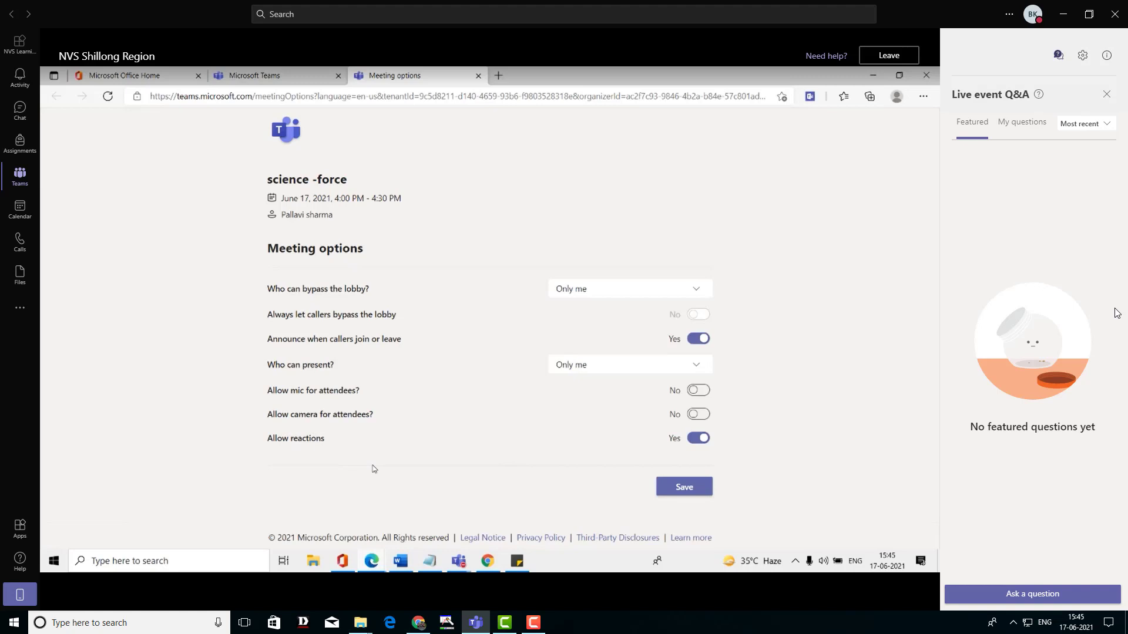
pyautogui.click(691, 448)
pyautogui.click(685, 488)
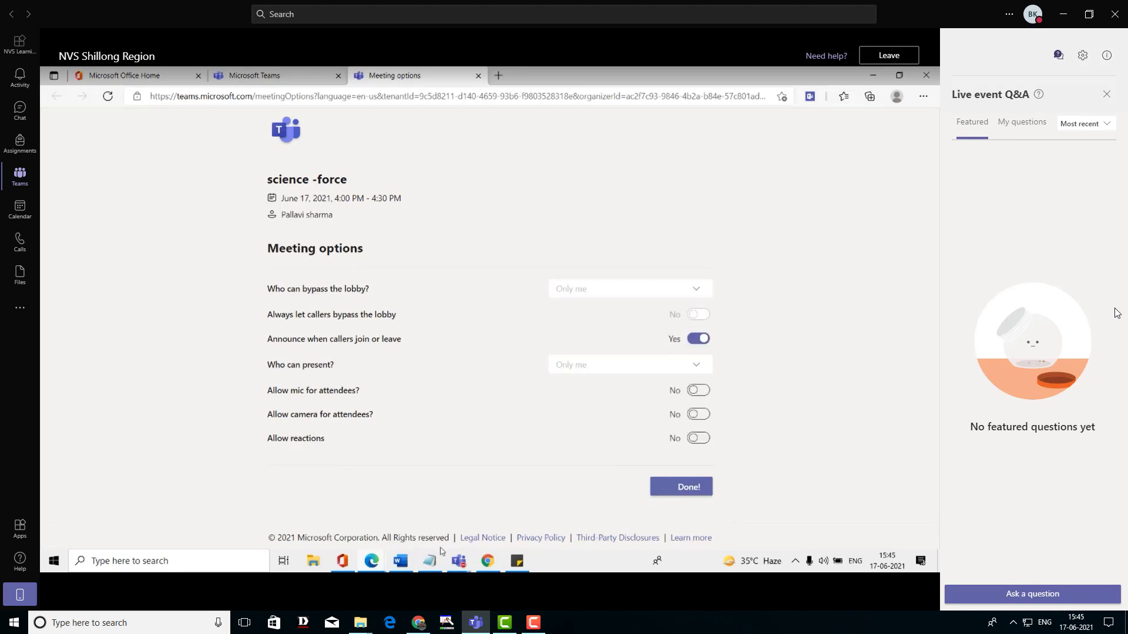
# In the student's InPrivate browser window, show the hidden force channel and open the science -force meeting from its post
pyautogui.click(376, 563)
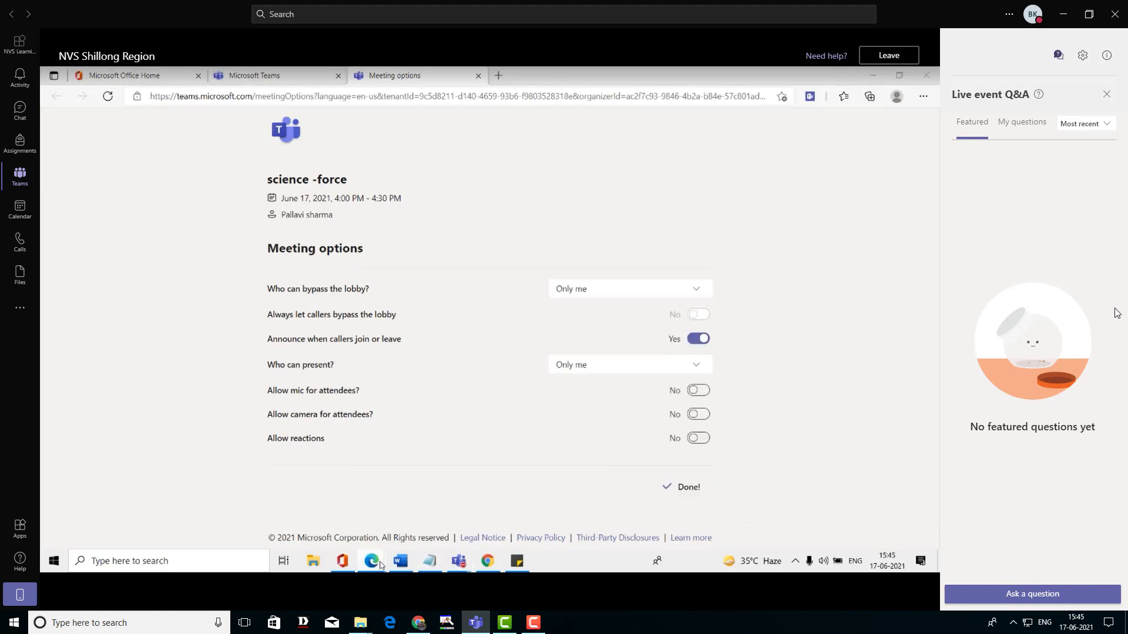
pyautogui.click(448, 519)
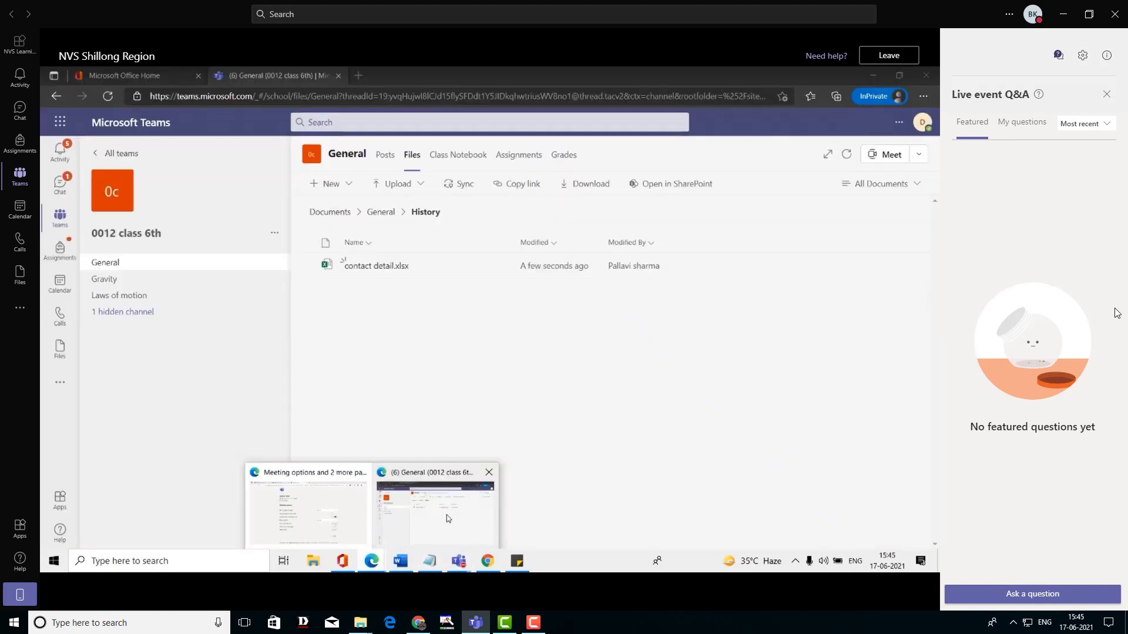
pyautogui.click(128, 310)
pyautogui.click(318, 331)
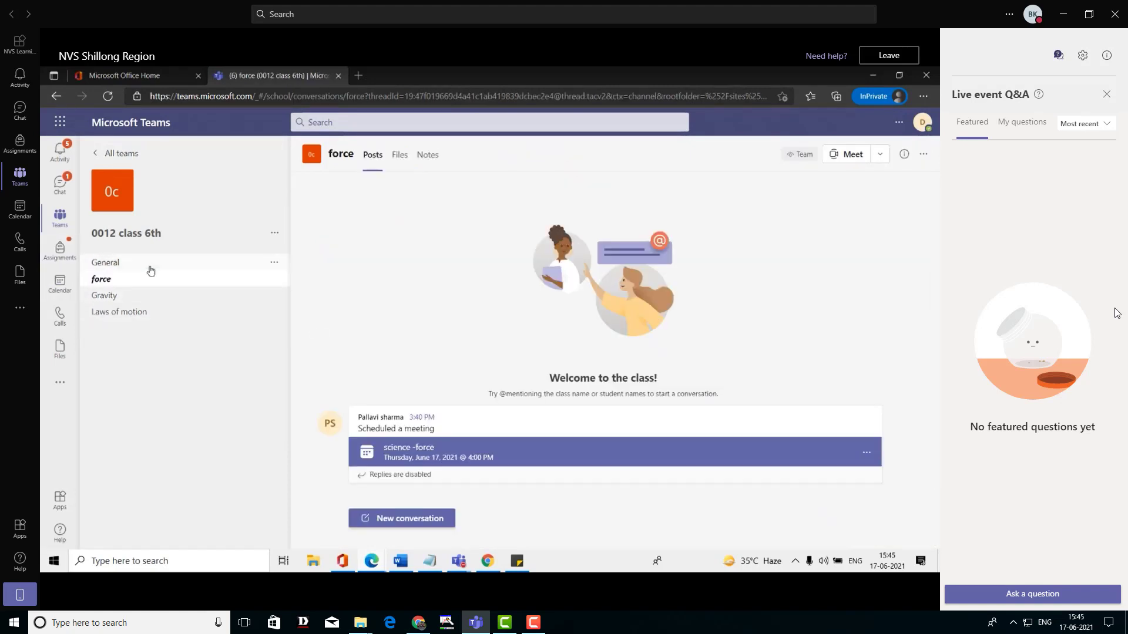
pyautogui.click(434, 460)
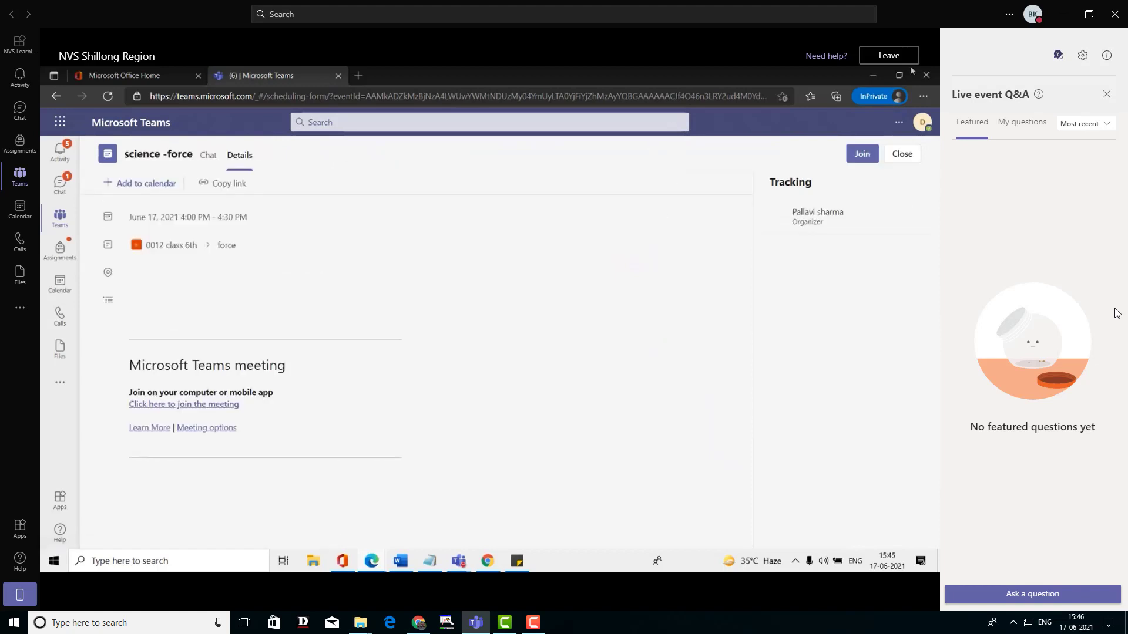
# Join the science -force meeting as the student, allowing device access, with camera and microphone off
pyautogui.click(874, 156)
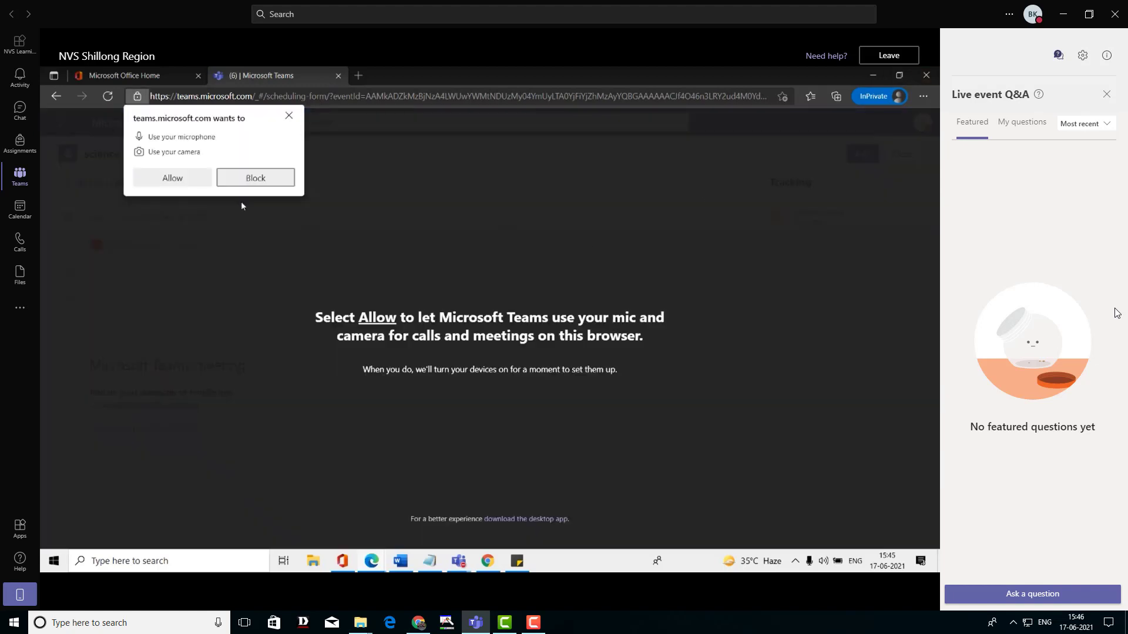
pyautogui.click(161, 176)
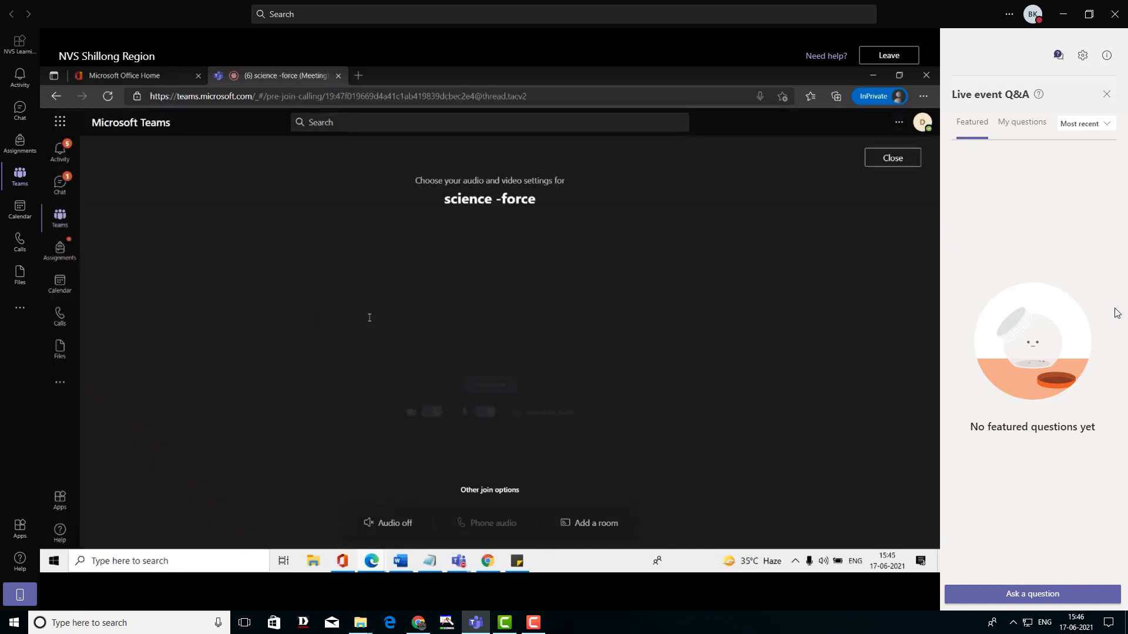
pyautogui.click(428, 414)
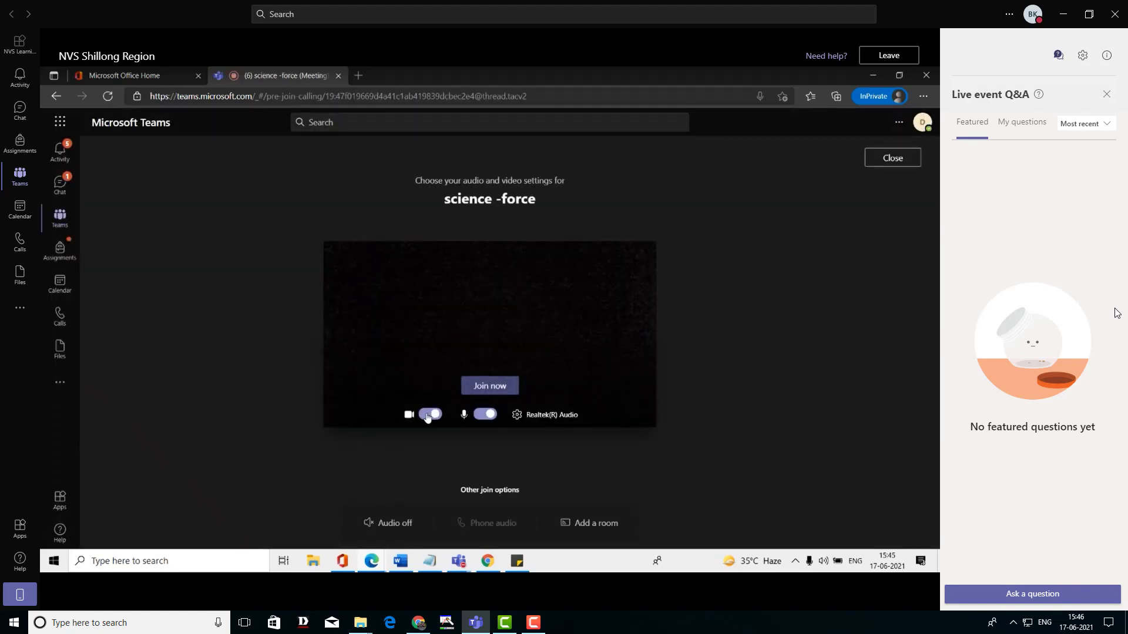
pyautogui.click(483, 414)
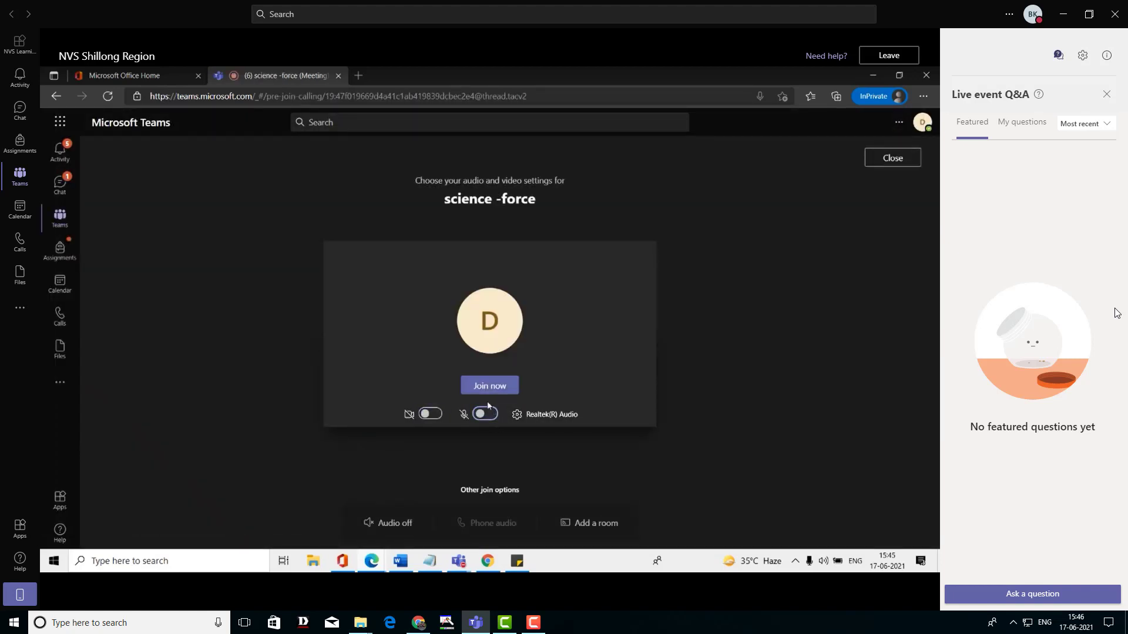
pyautogui.click(493, 383)
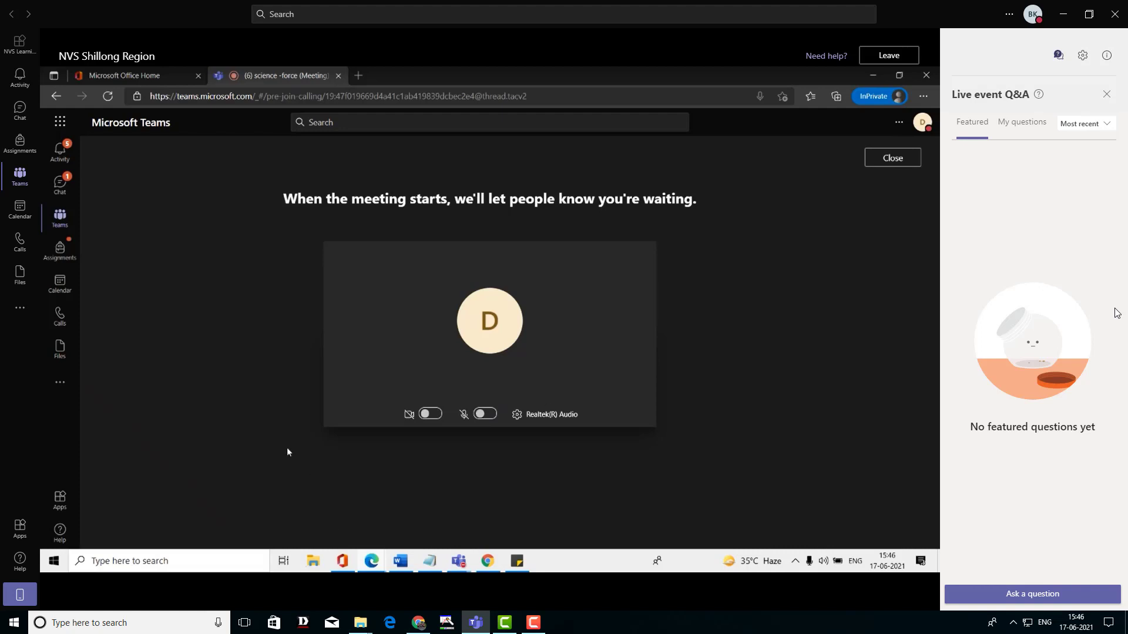
# Switch to the organizer's browser window and join the science -force meeting with the microphone off
pyautogui.moveTo(372, 562)
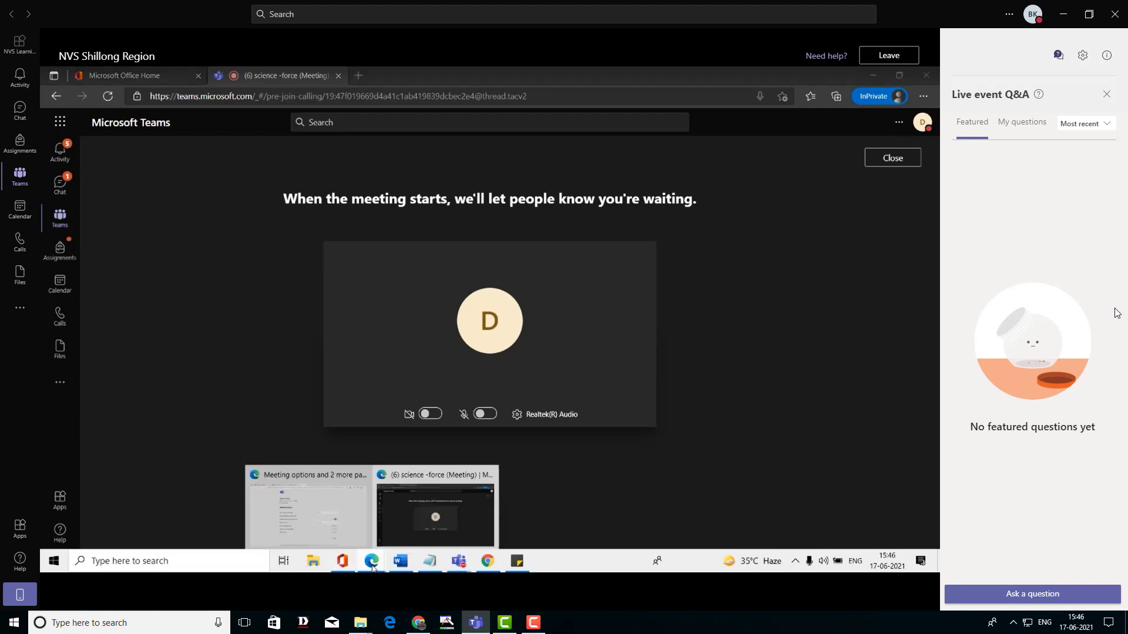
pyautogui.click(313, 522)
pyautogui.click(293, 76)
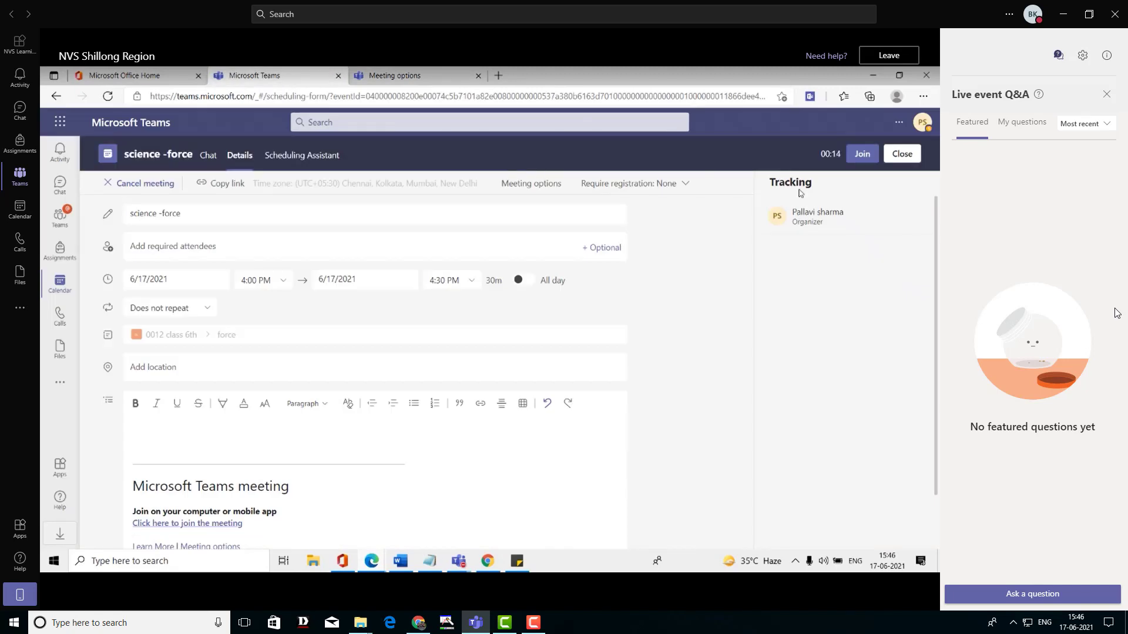
pyautogui.click(867, 156)
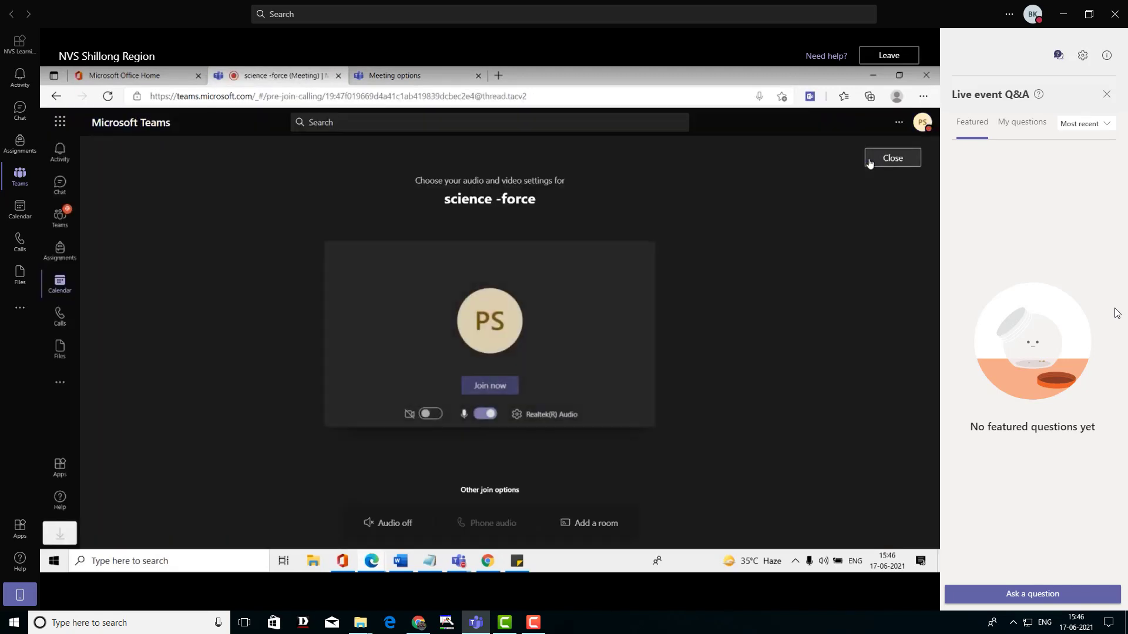
pyautogui.click(485, 414)
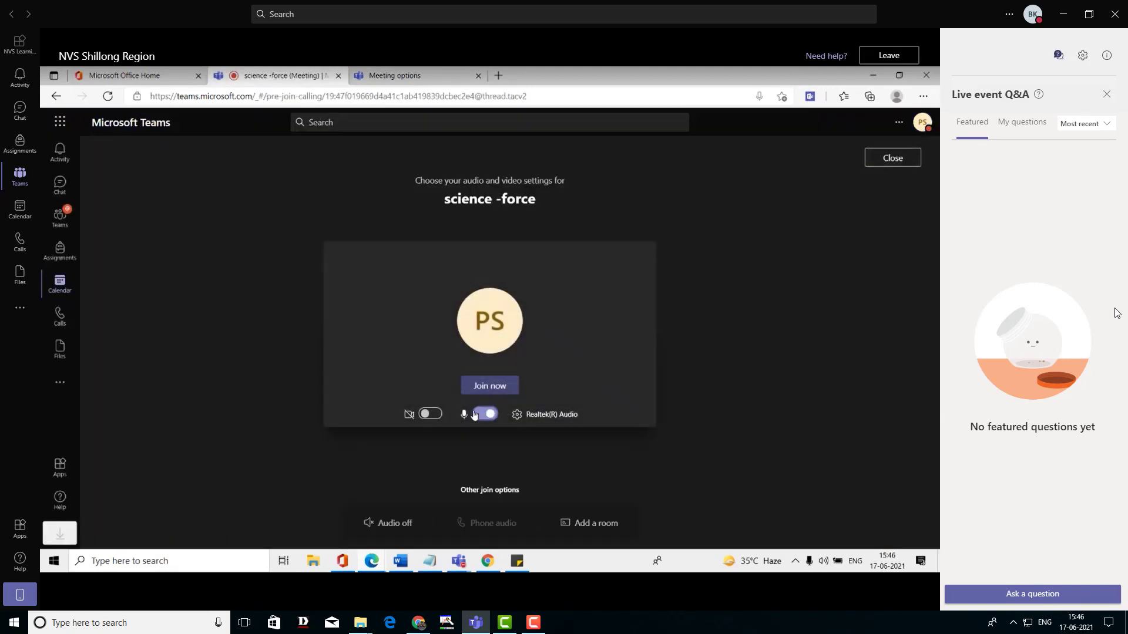
pyautogui.click(498, 388)
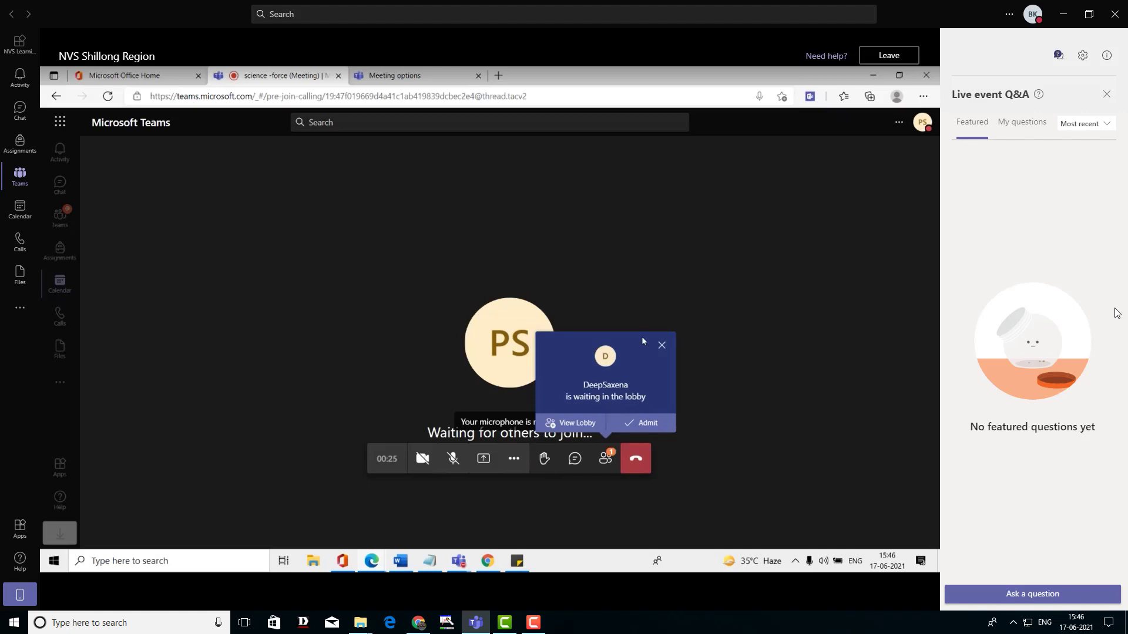
# Dismiss the lobby notification, admit the waiting student from the participant list and switch to the student's meeting window
pyautogui.click(662, 345)
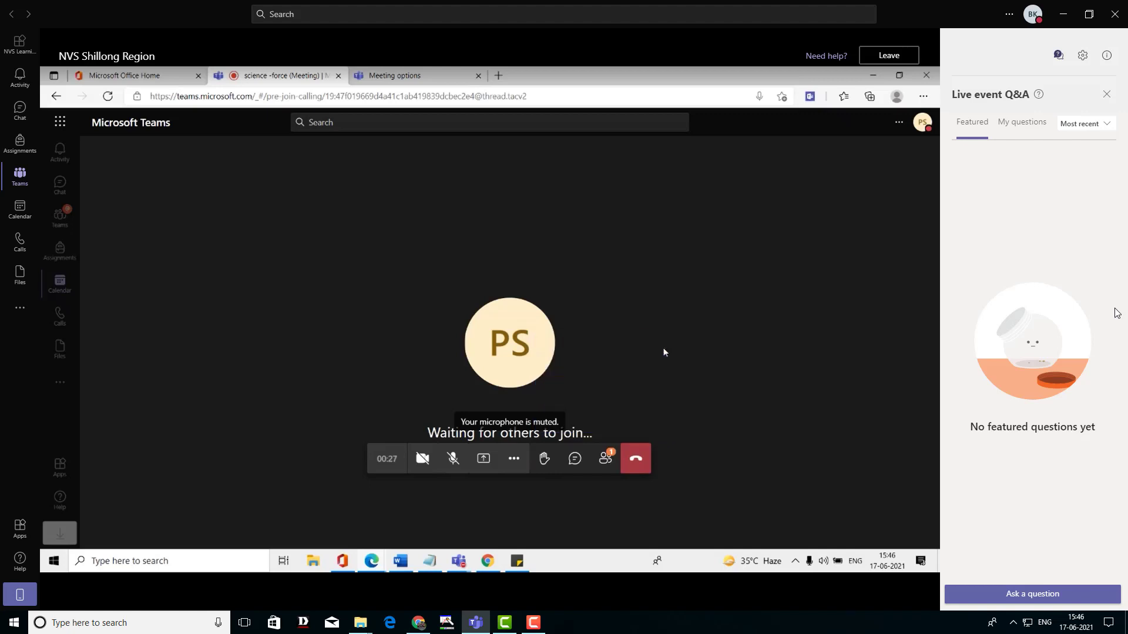
pyautogui.click(605, 465)
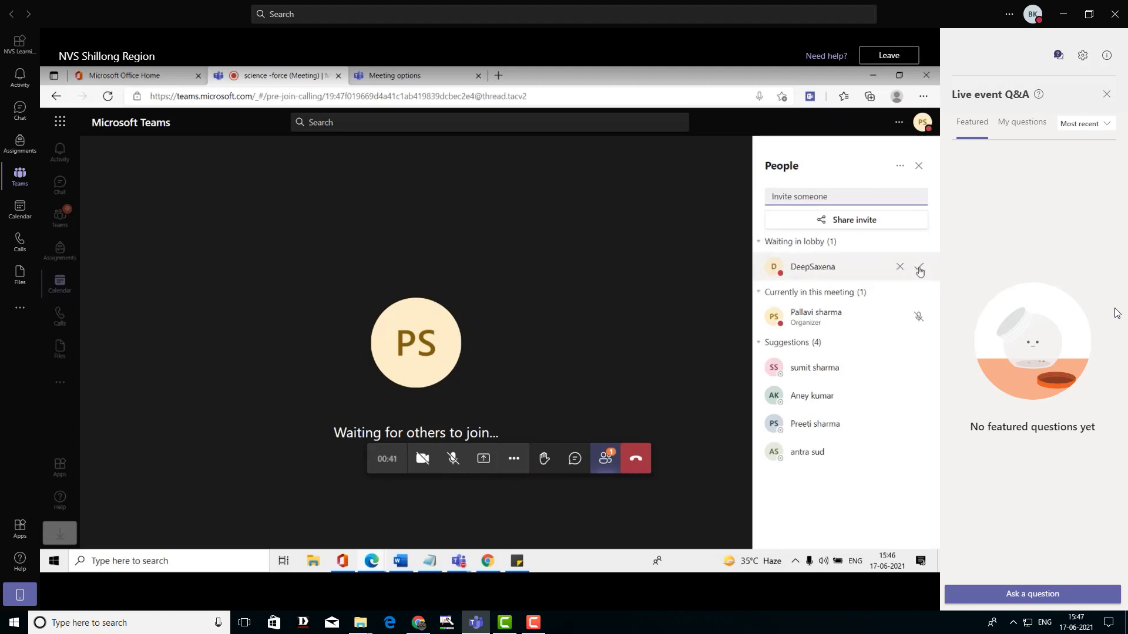
pyautogui.click(920, 267)
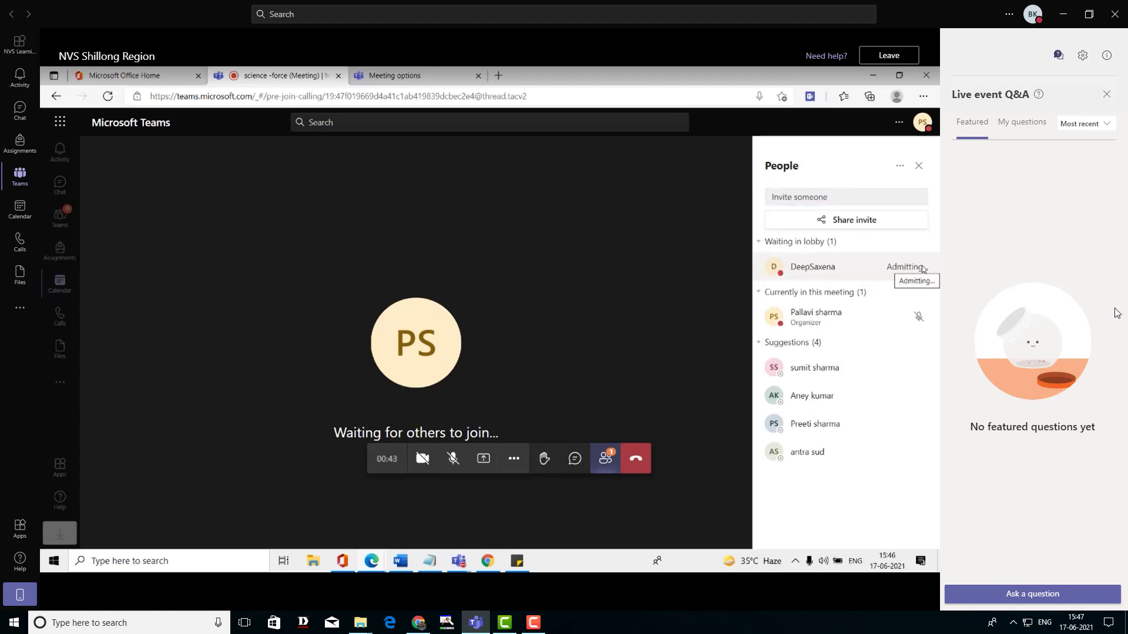
pyautogui.click(393, 541)
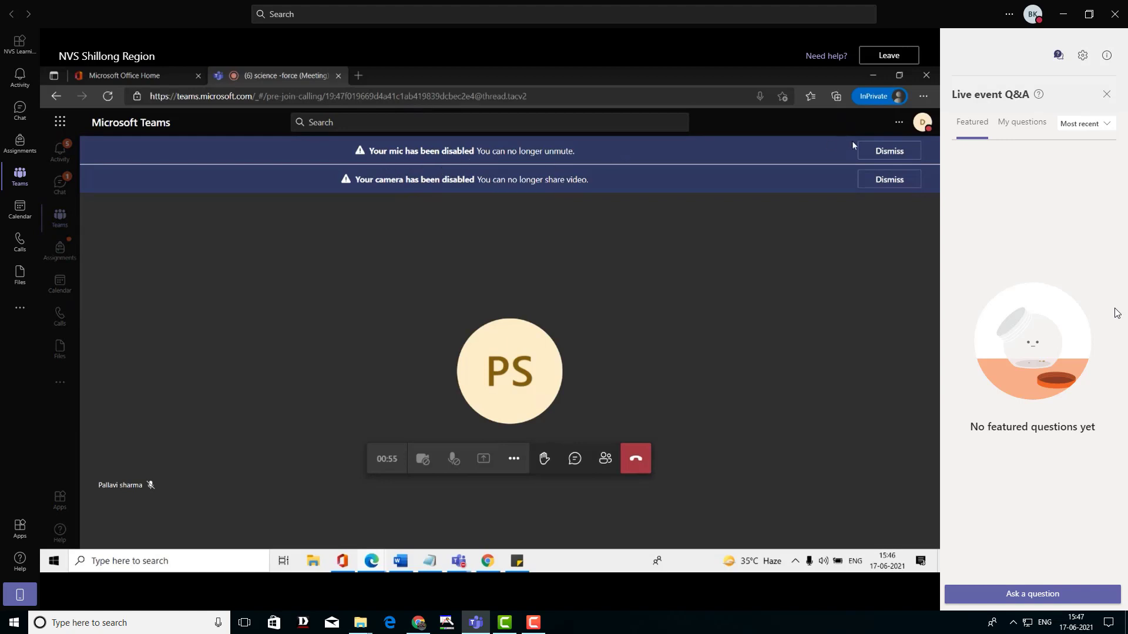
# Dismiss the disabled mic and camera notices in the student's meeting, and return to the organizer's window with the participant list closed
pyautogui.click(886, 151)
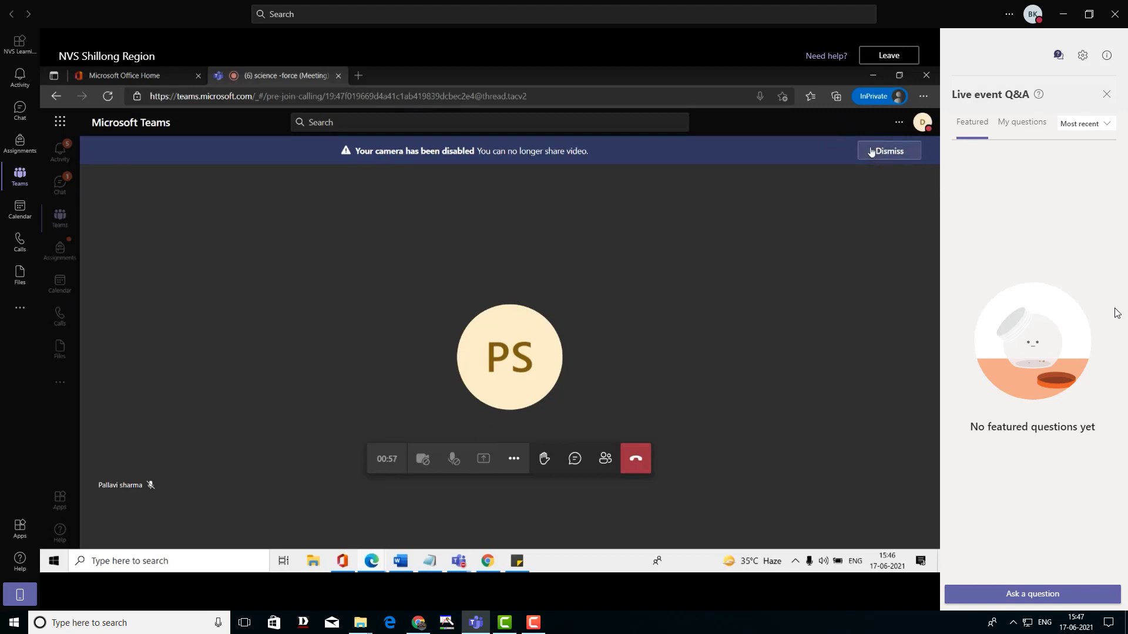
pyautogui.click(871, 152)
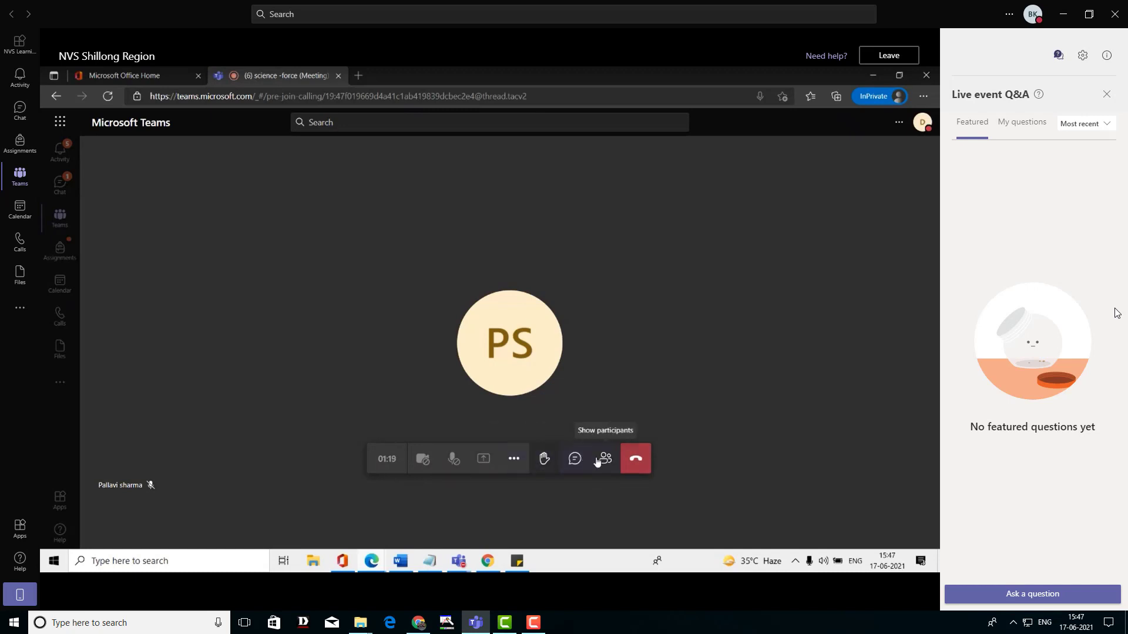
pyautogui.click(371, 561)
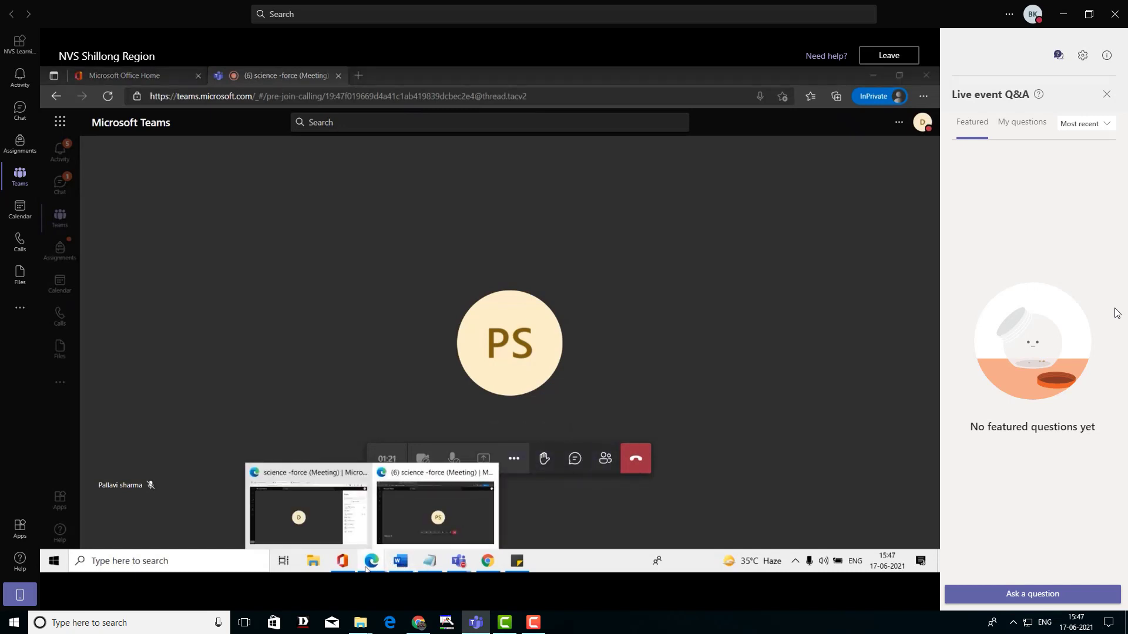
pyautogui.click(312, 525)
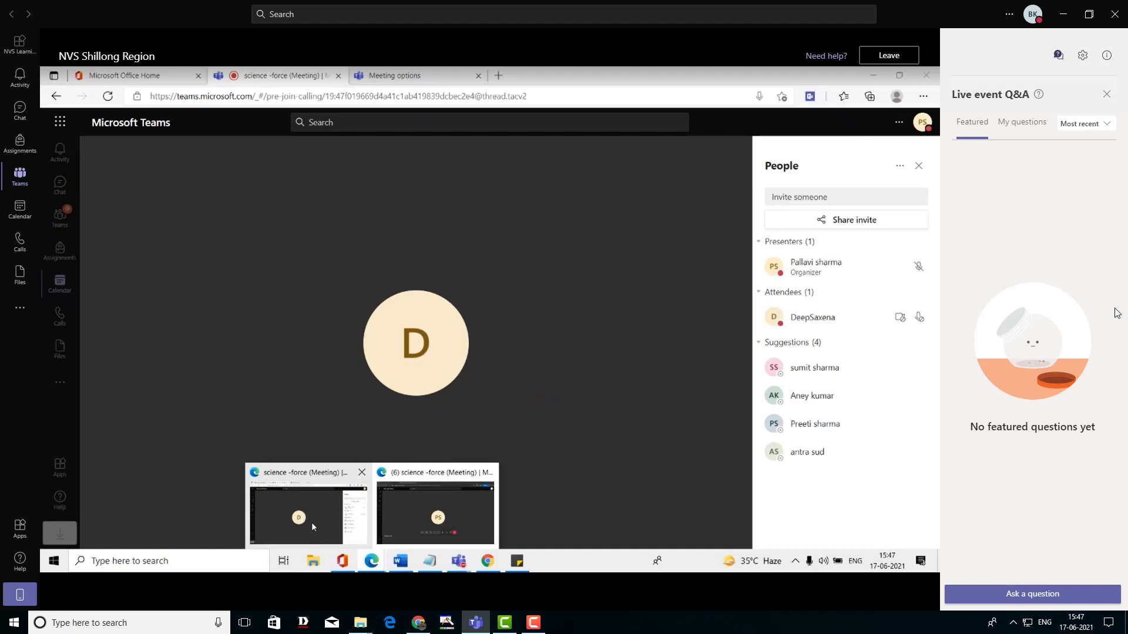
pyautogui.click(917, 170)
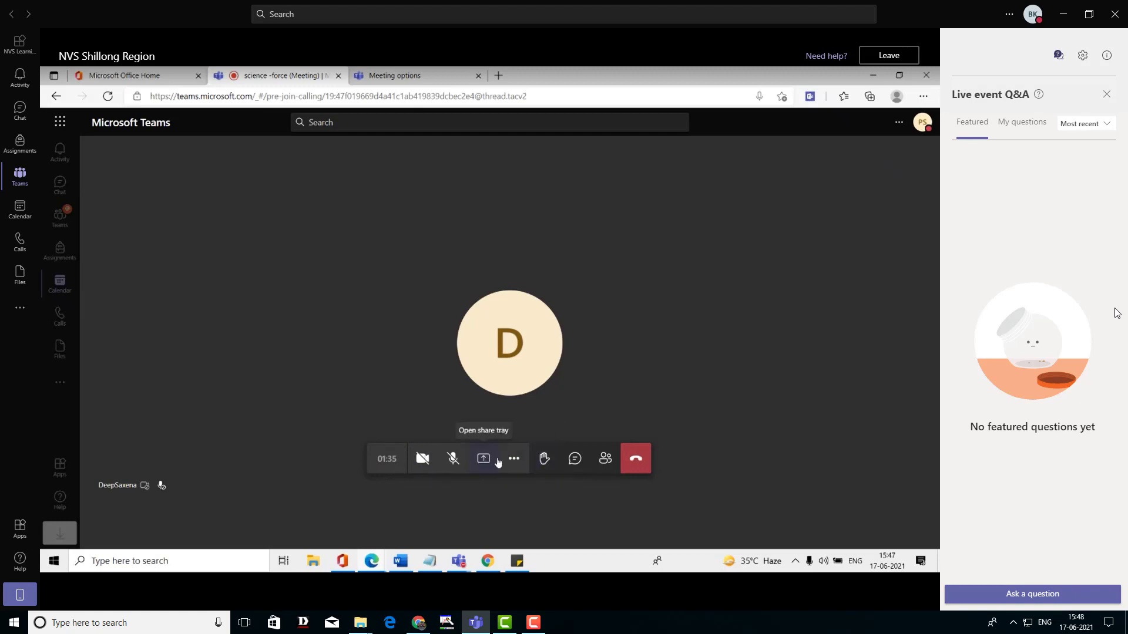
# View the organizer's participant list and the meeting chat with its reply field, leaving both closed
pyautogui.click(604, 460)
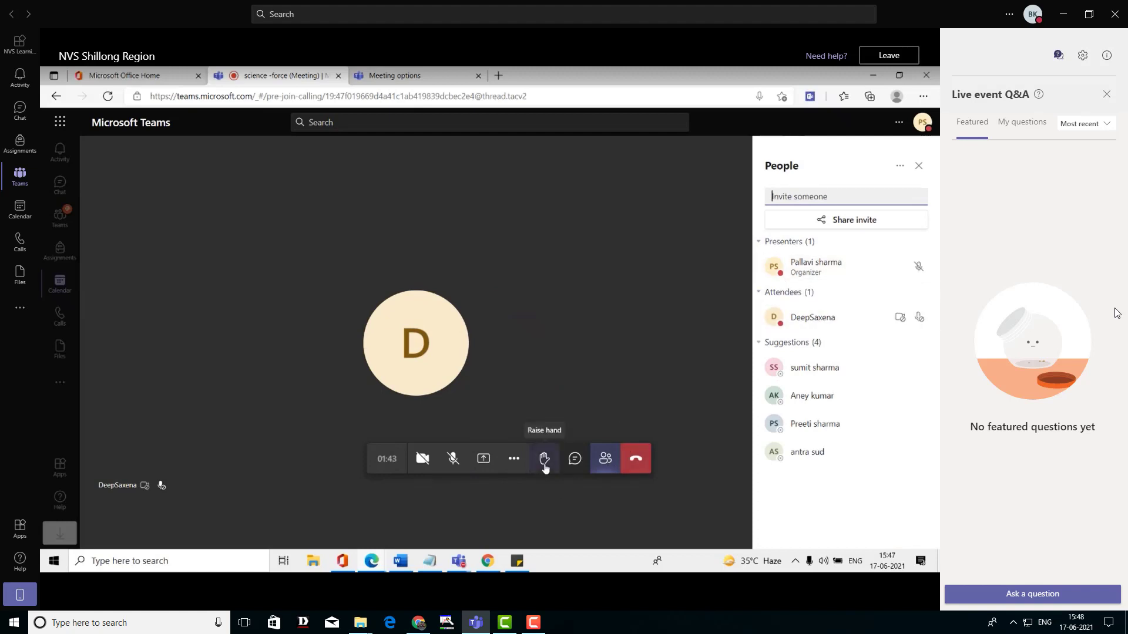
pyautogui.click(577, 461)
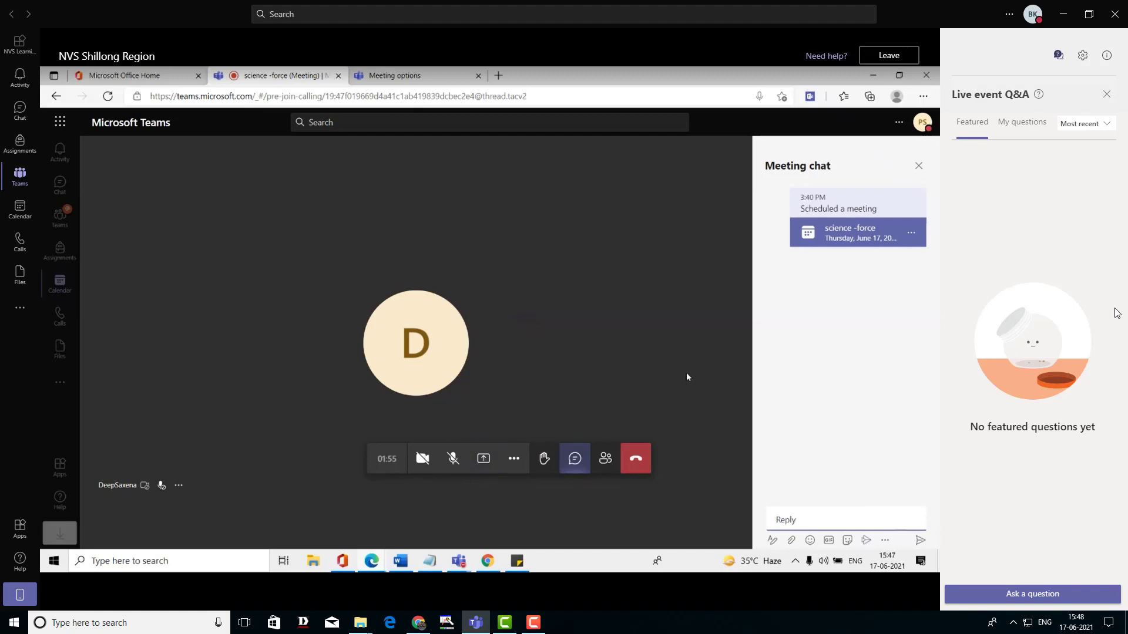
pyautogui.click(801, 519)
pyautogui.click(921, 168)
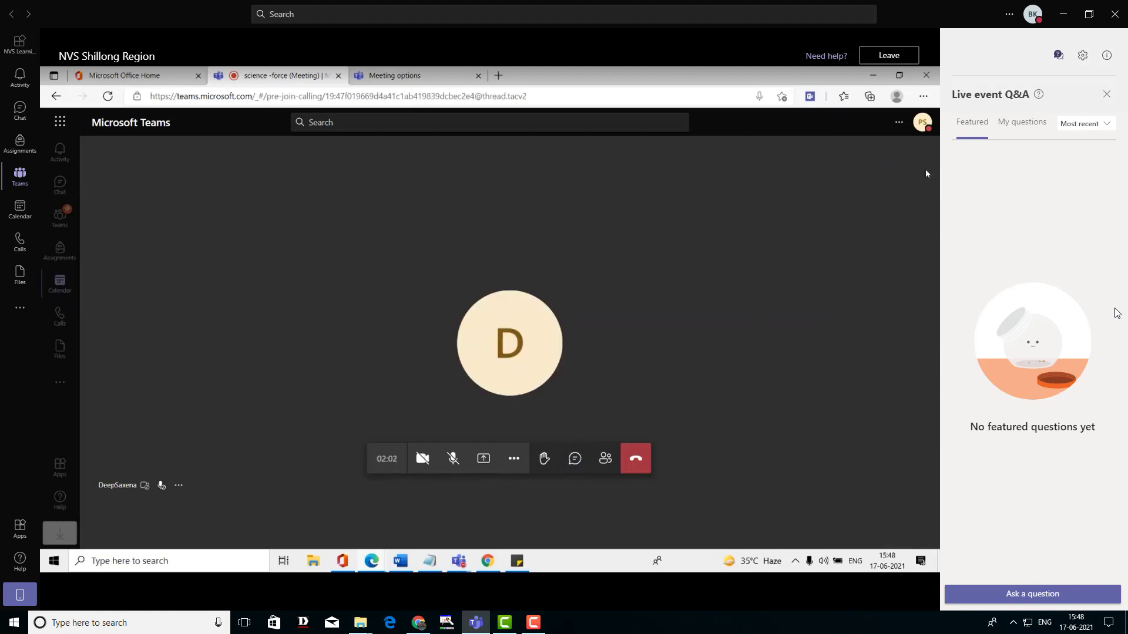
# Raise the organizer's hand, and show the participant options for attendee mic, camera, permissions and attendance list download
pyautogui.click(541, 467)
pyautogui.click(514, 466)
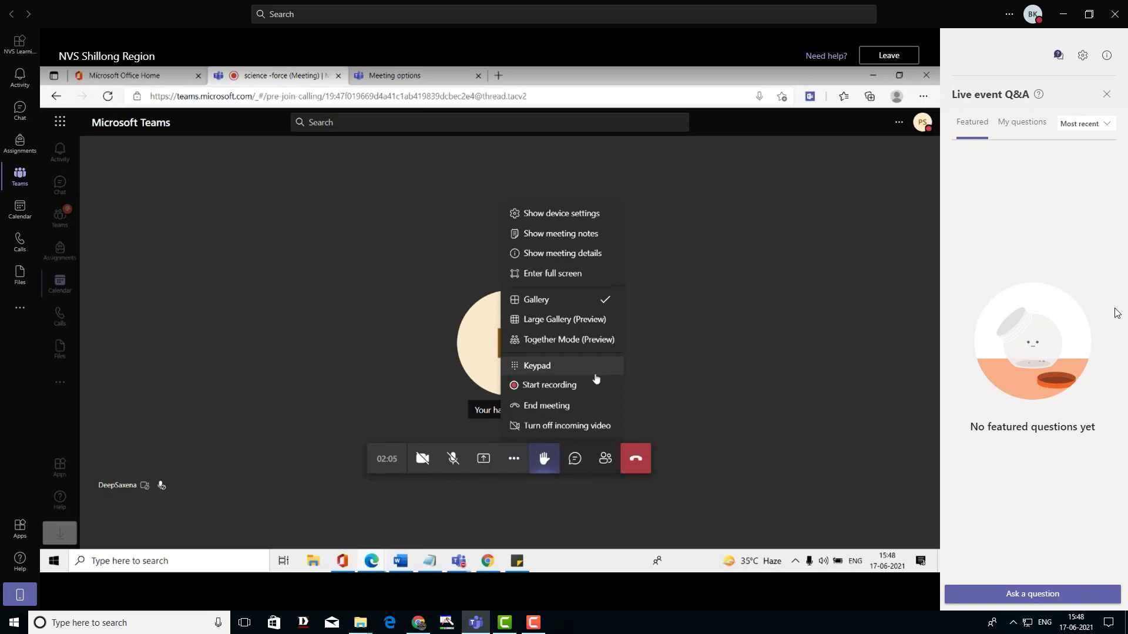
pyautogui.click(612, 459)
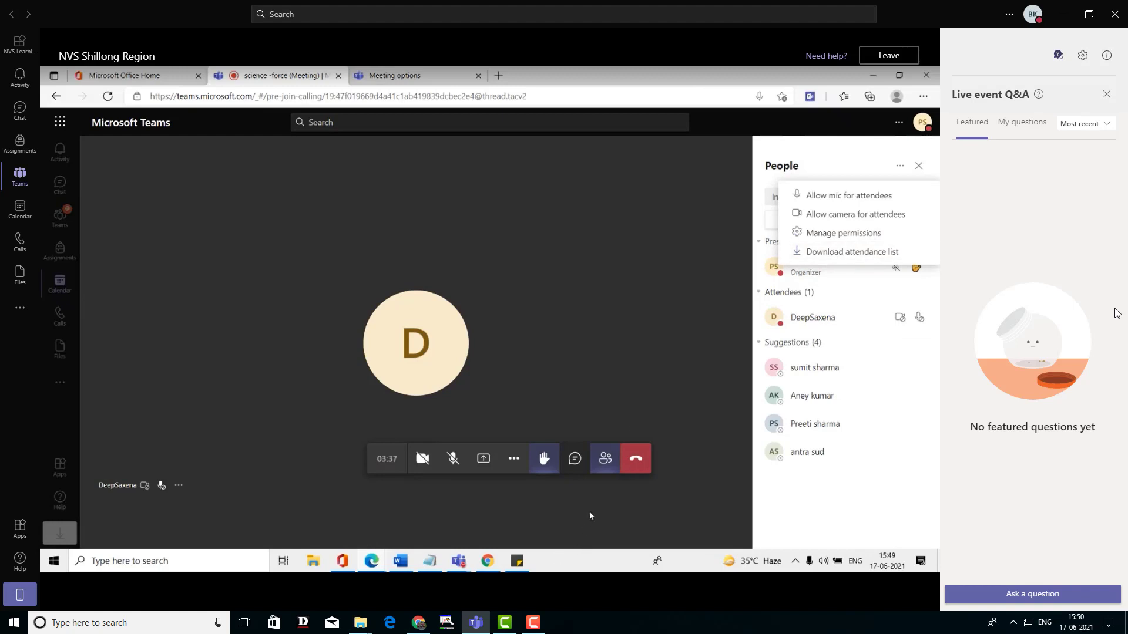
pyautogui.click(606, 461)
pyautogui.click(608, 466)
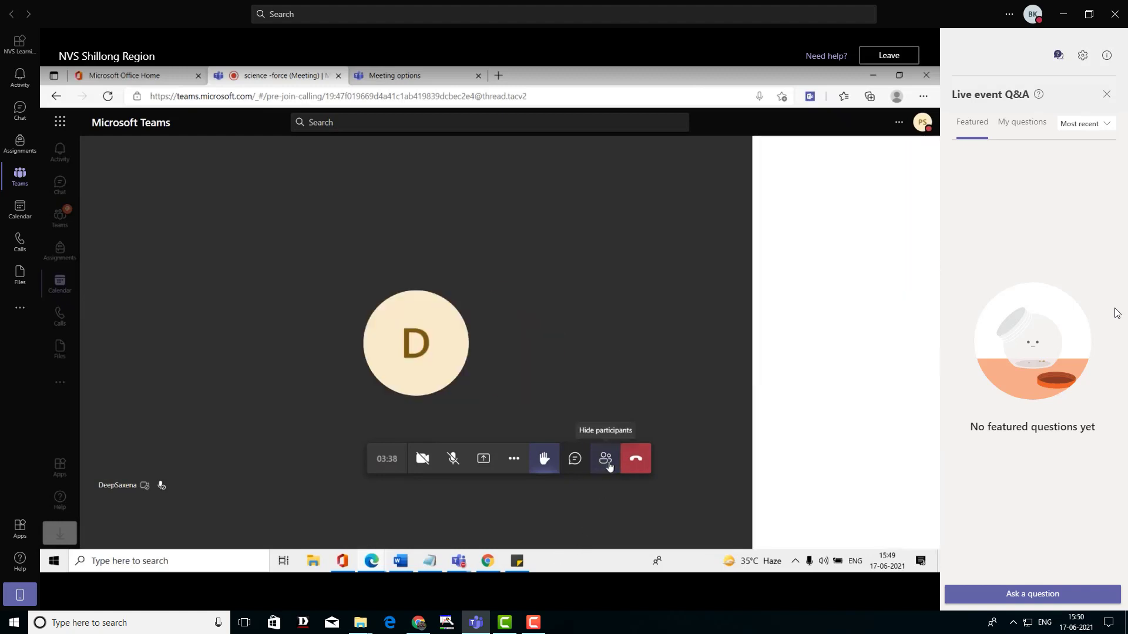
pyautogui.click(902, 168)
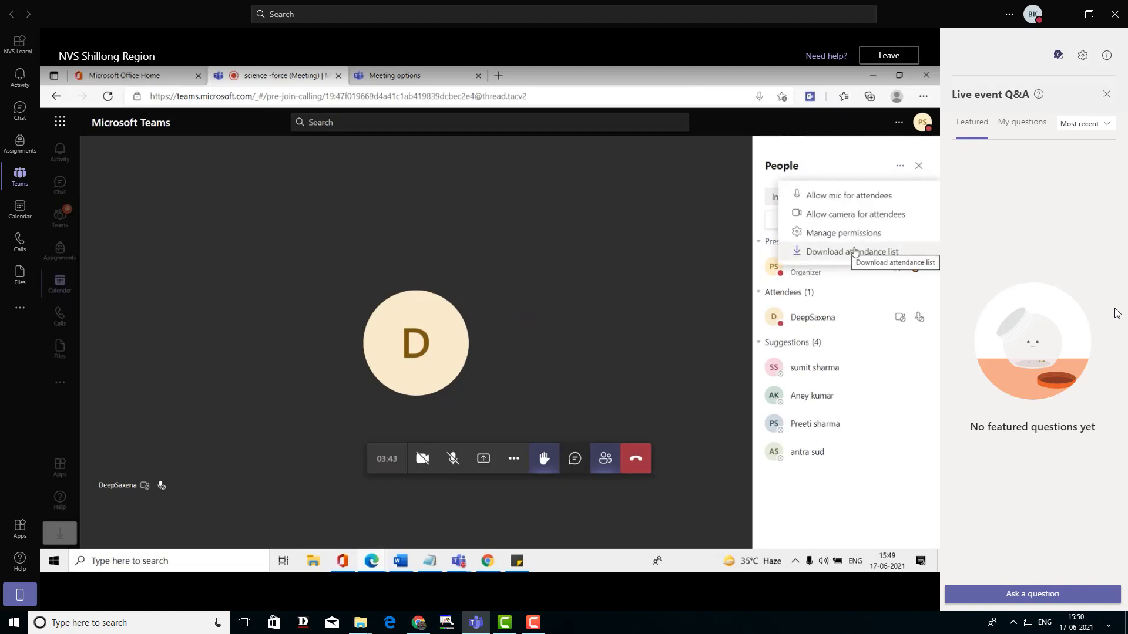
pyautogui.click(739, 249)
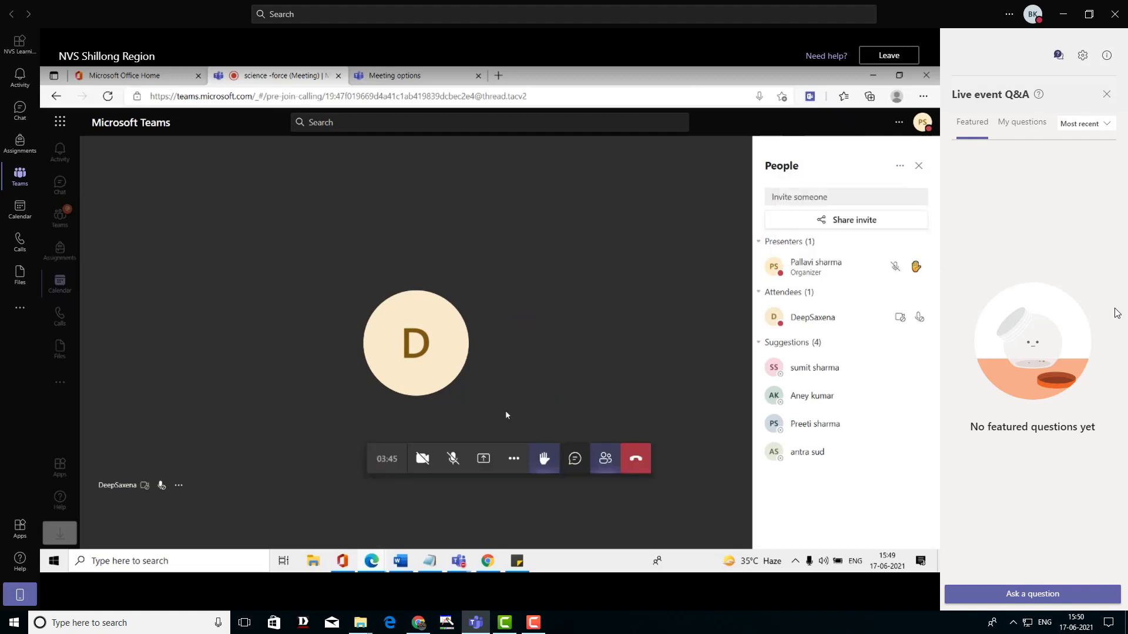
# Start recording the meeting, close the participant list and check the recording entry among the additional meeting actions
pyautogui.click(514, 464)
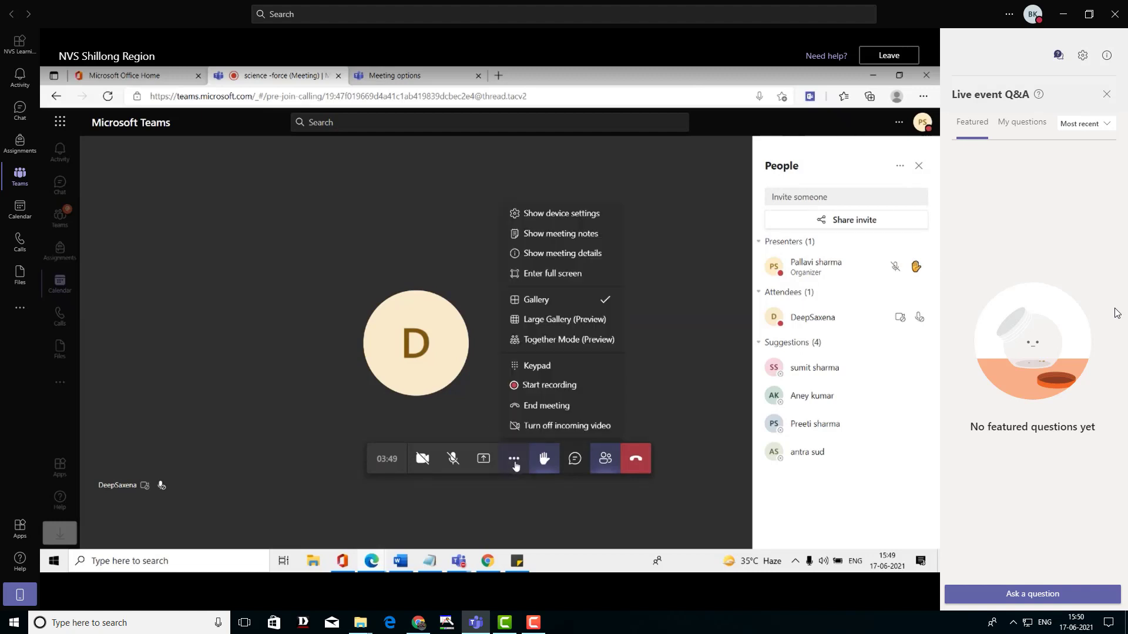
pyautogui.click(542, 387)
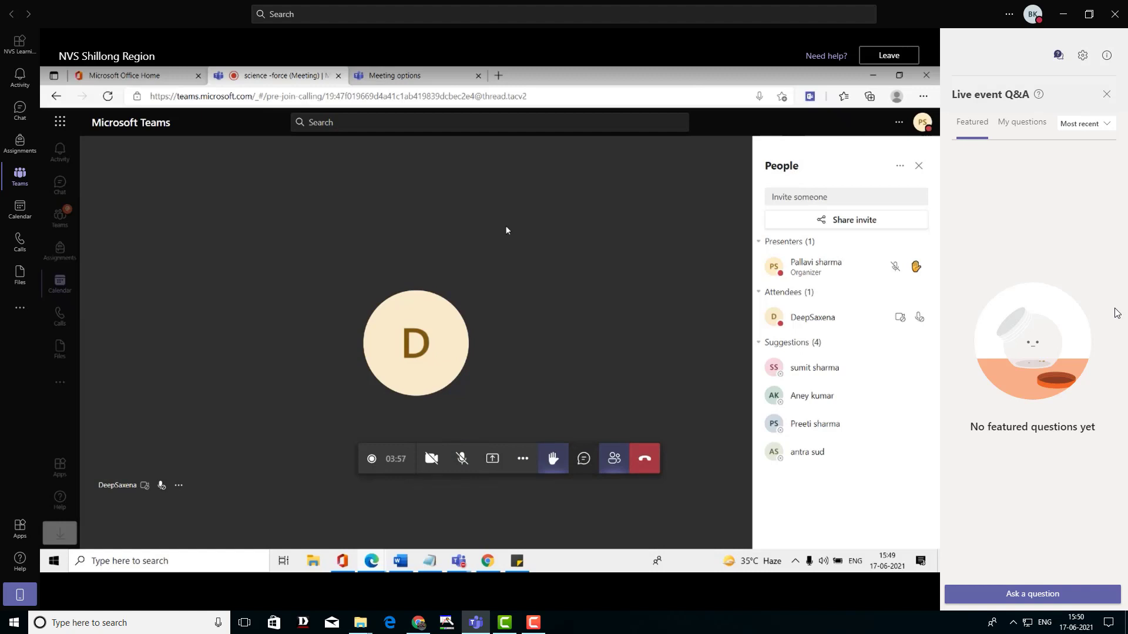
pyautogui.click(918, 169)
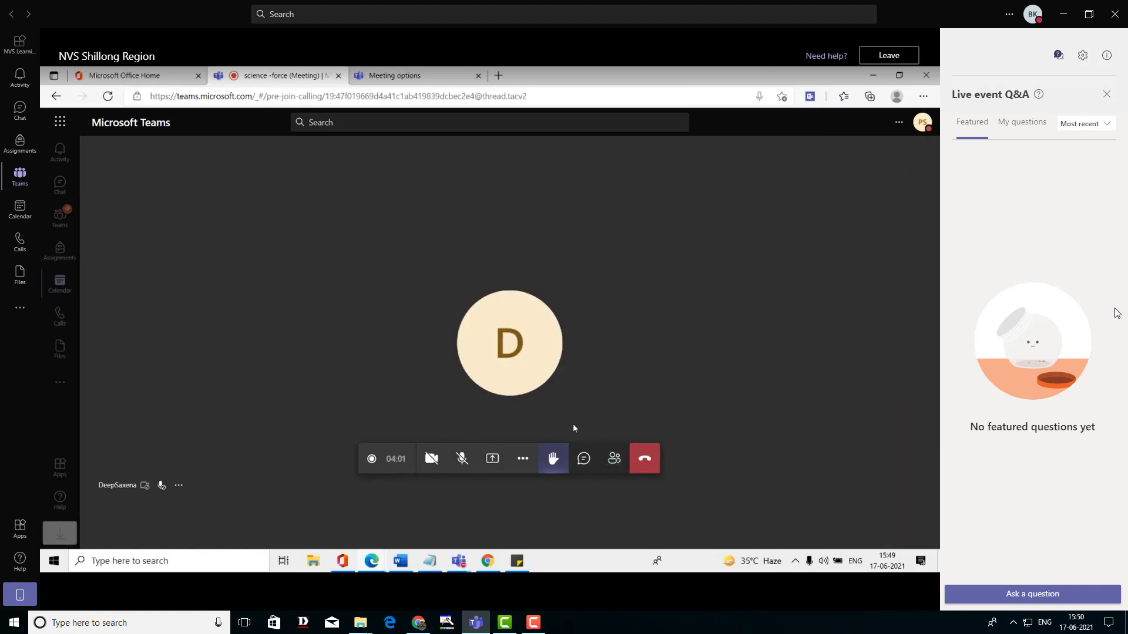
pyautogui.click(524, 461)
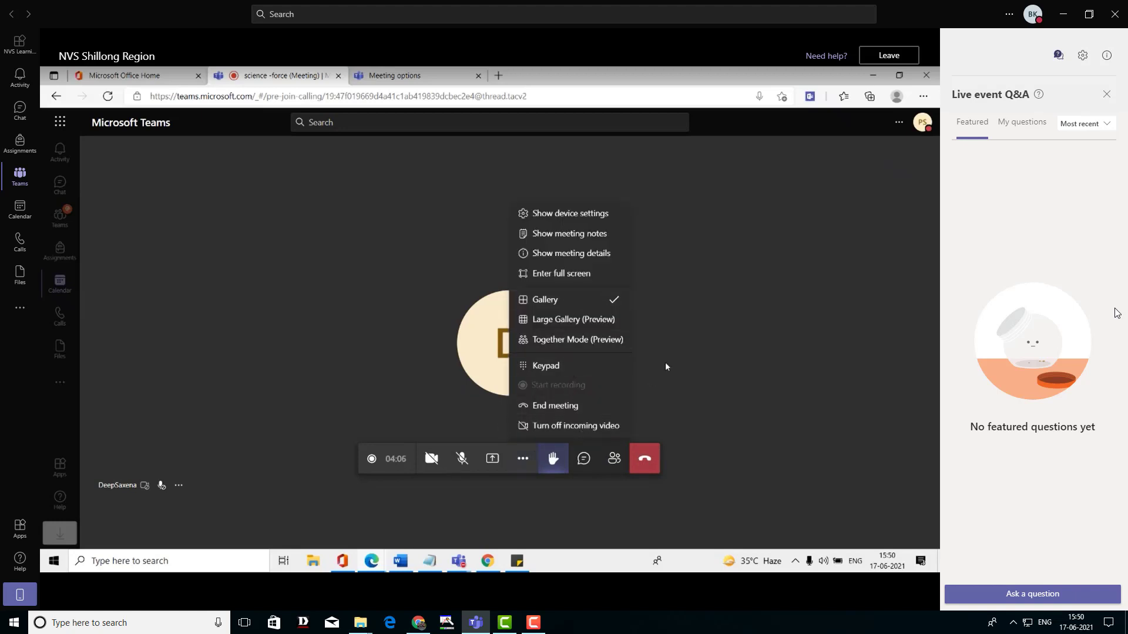
pyautogui.click(416, 385)
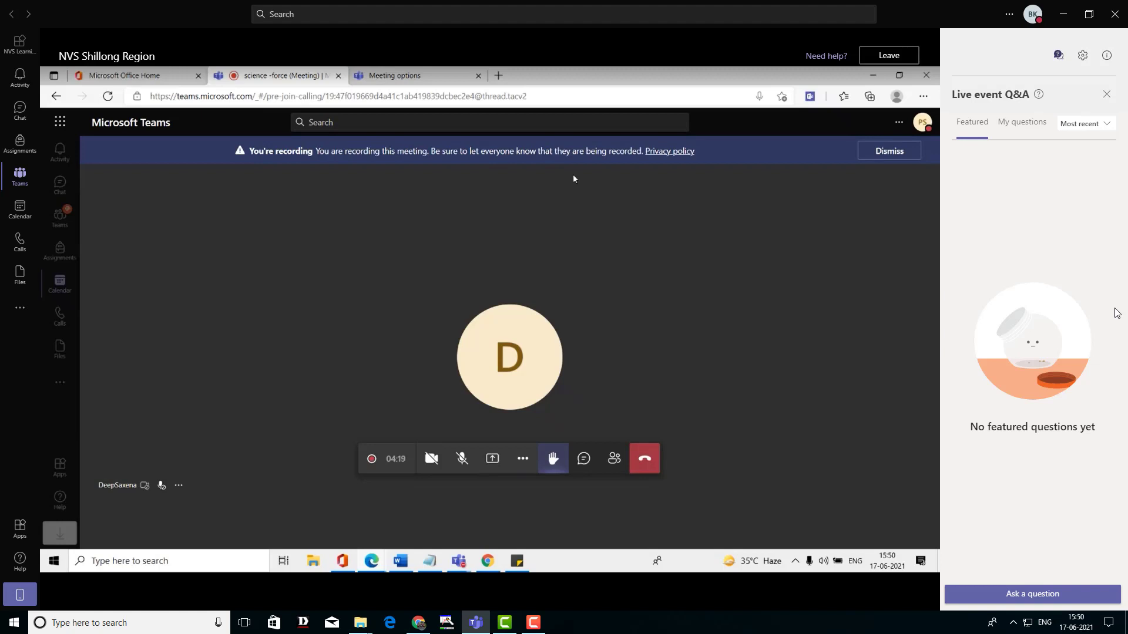
# Dismiss the recording notice and share Microsoft Whiteboard in the meeting
pyautogui.click(492, 459)
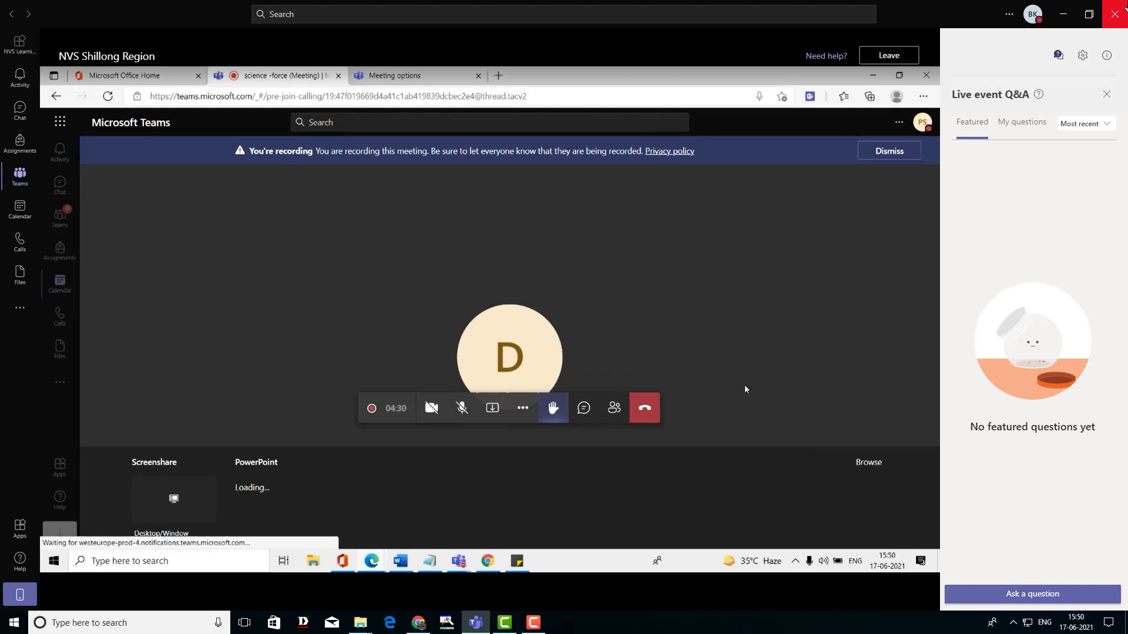
pyautogui.click(884, 154)
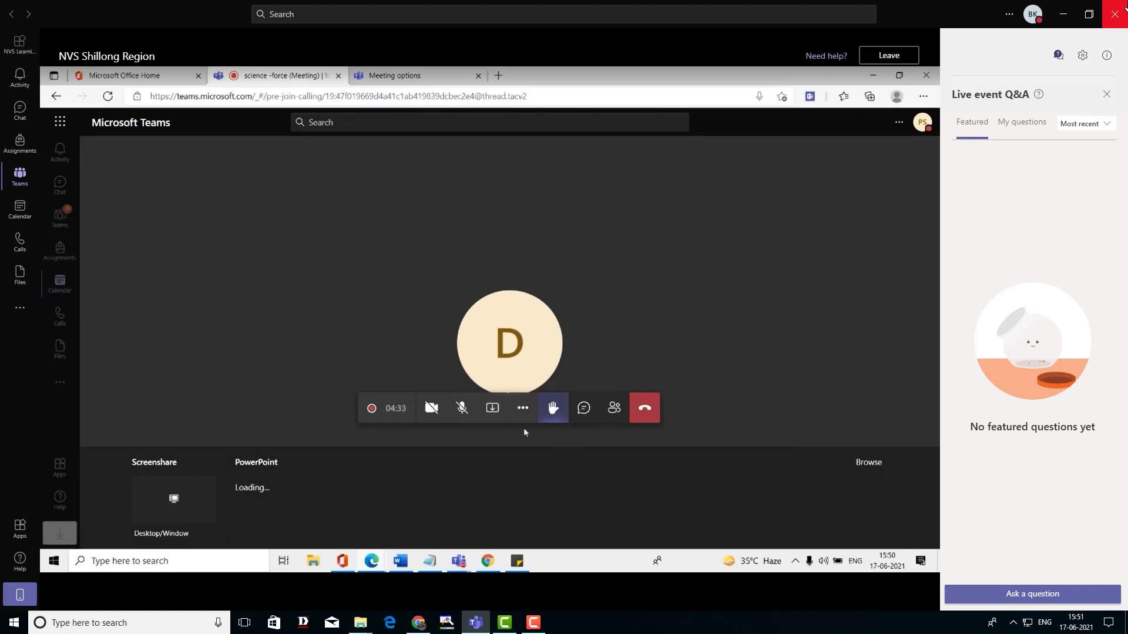
pyautogui.click(491, 410)
pyautogui.click(493, 458)
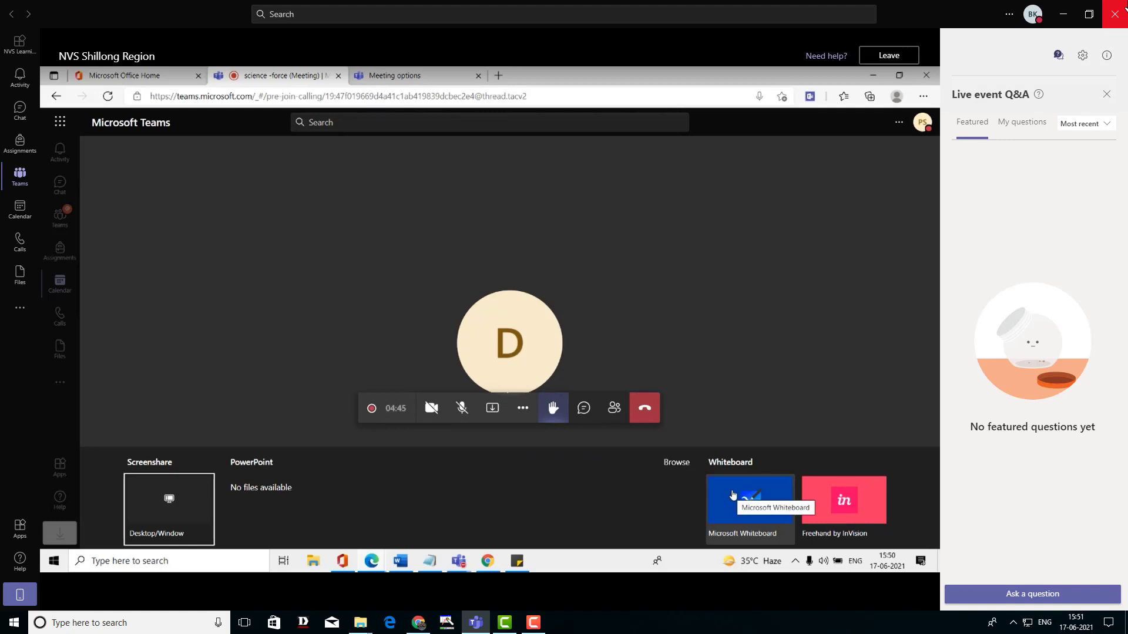
pyautogui.click(732, 496)
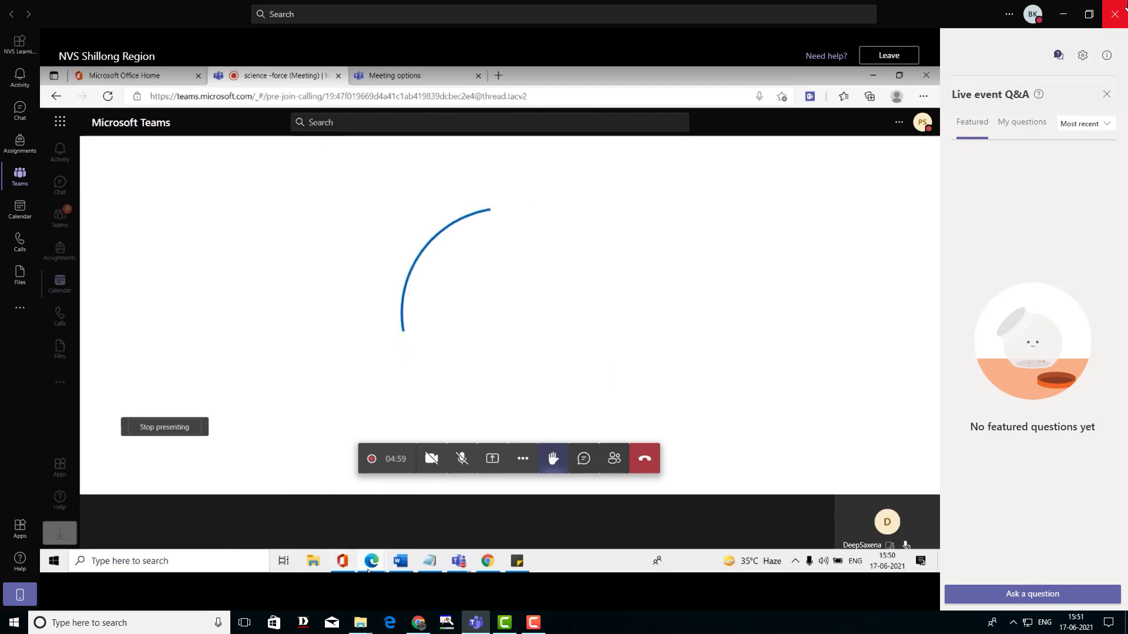
# Check the shared whiteboard in the student's meeting window and return to the organizer's window
pyautogui.moveTo(368, 567)
pyautogui.click(473, 499)
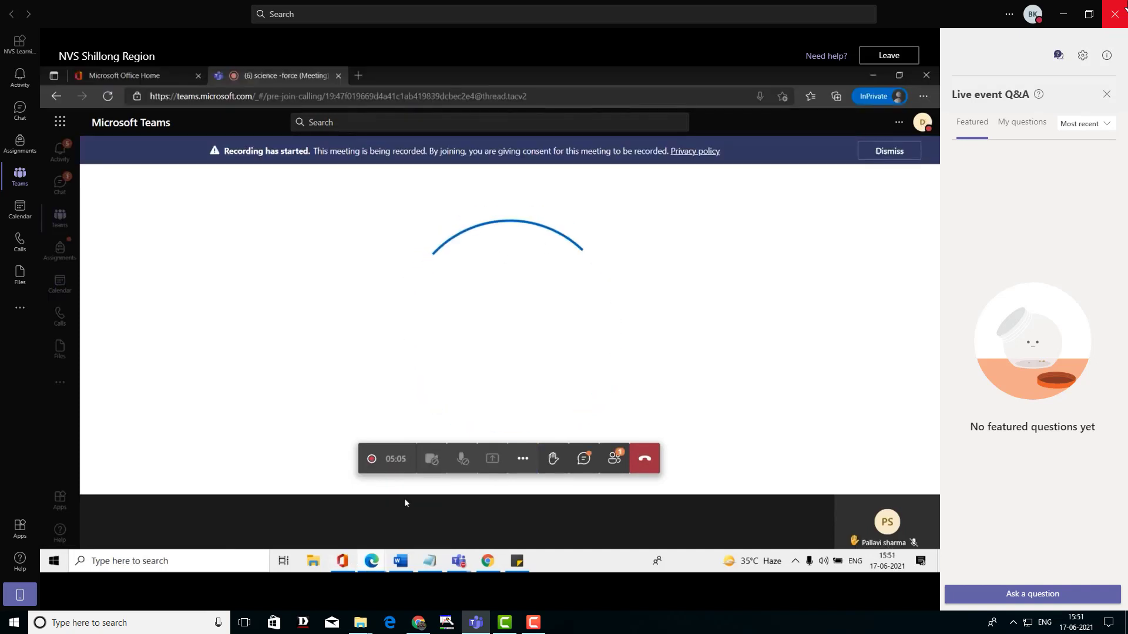
pyautogui.moveTo(371, 561)
pyautogui.click(310, 508)
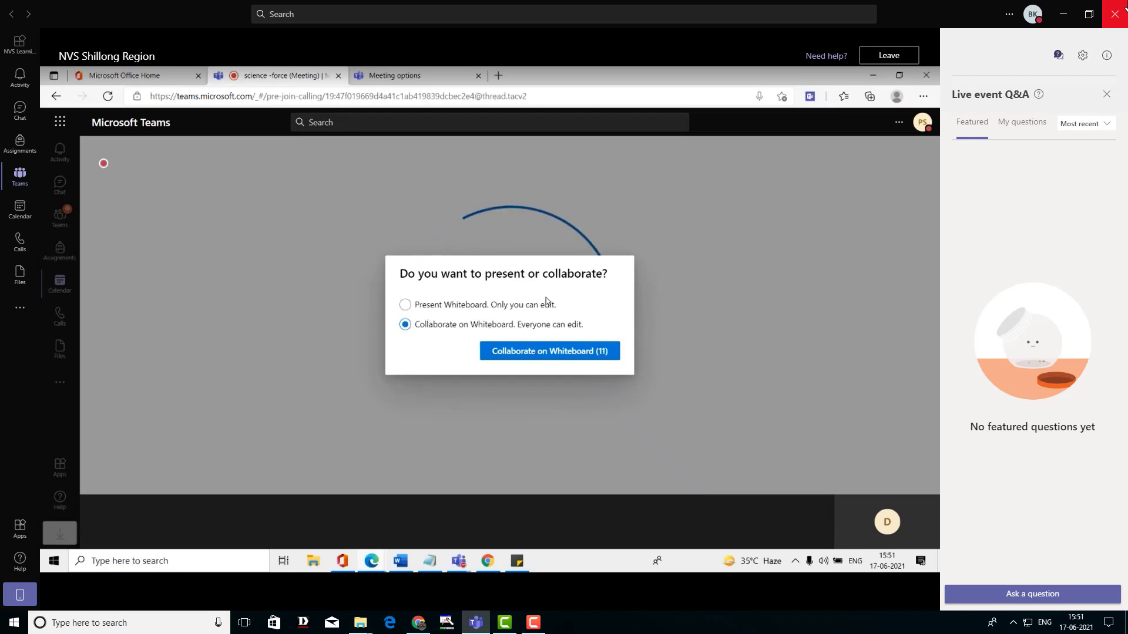
# Start the whiteboard in collaboration mode so that everyone can edit
pyautogui.rightClick(407, 306)
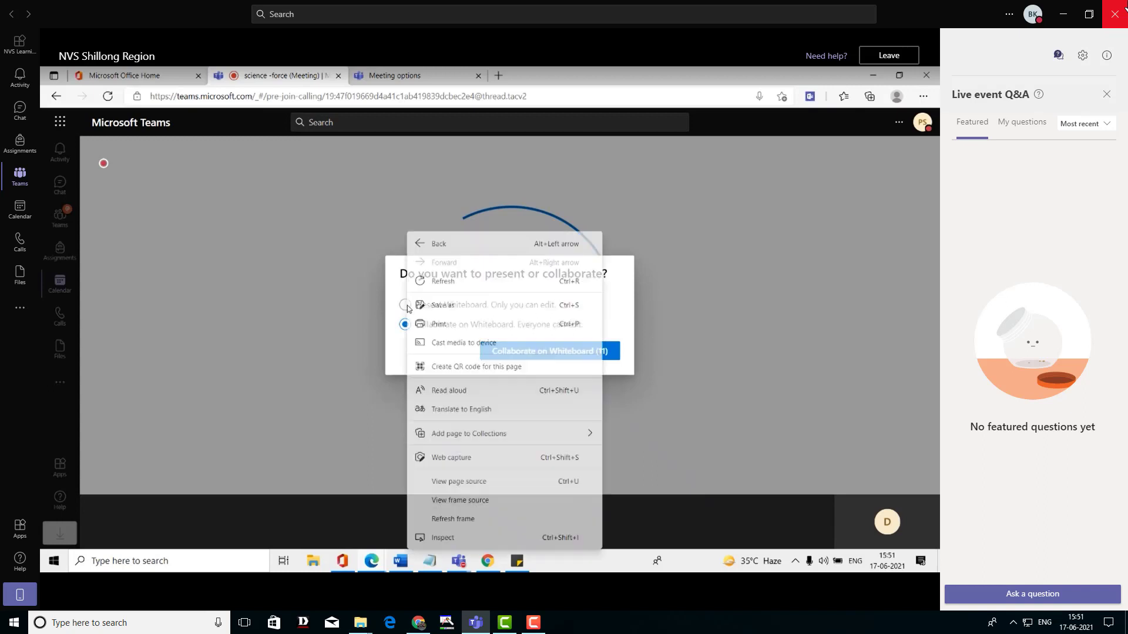
pyautogui.press('Escape')
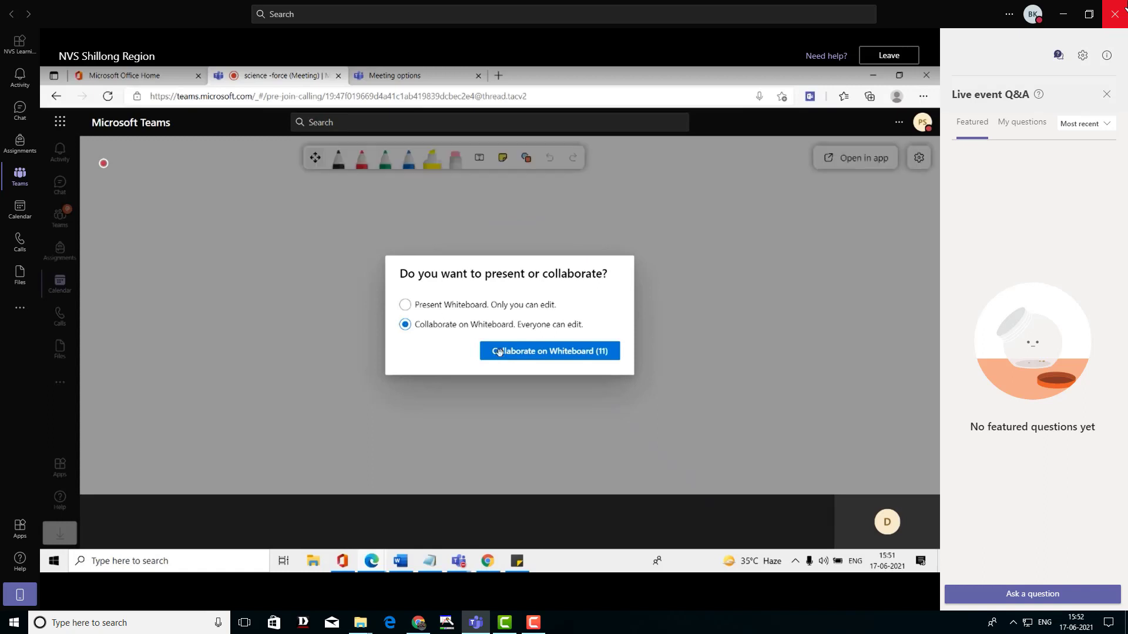
pyautogui.click(501, 355)
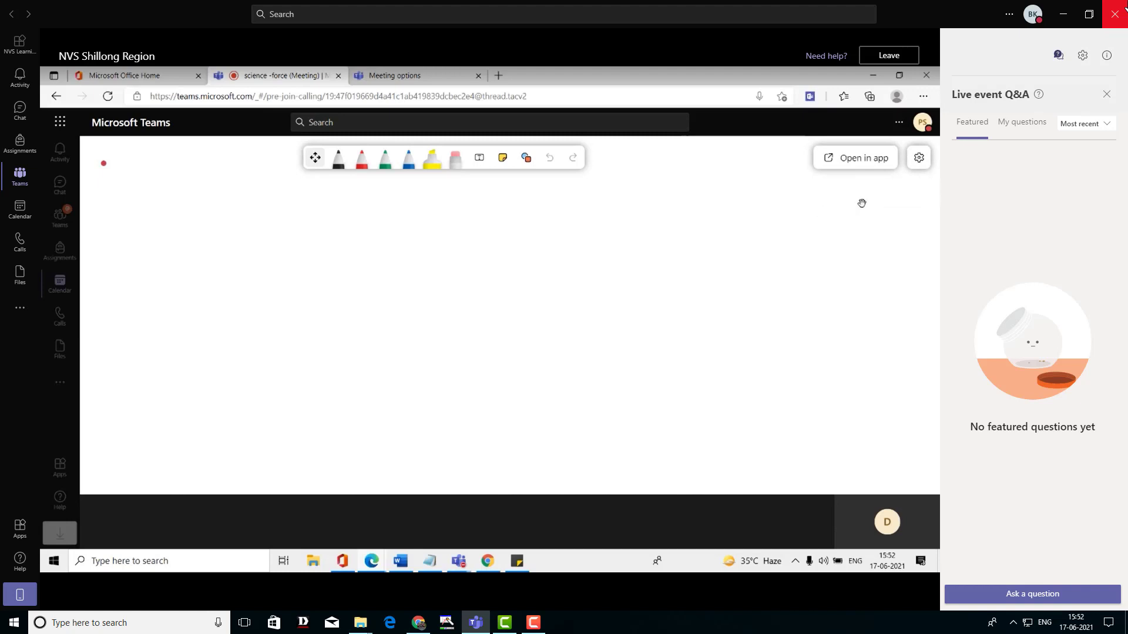
# Turn off "Other participants can edit" in the whiteboard settings and stop presenting the whiteboard
pyautogui.click(919, 158)
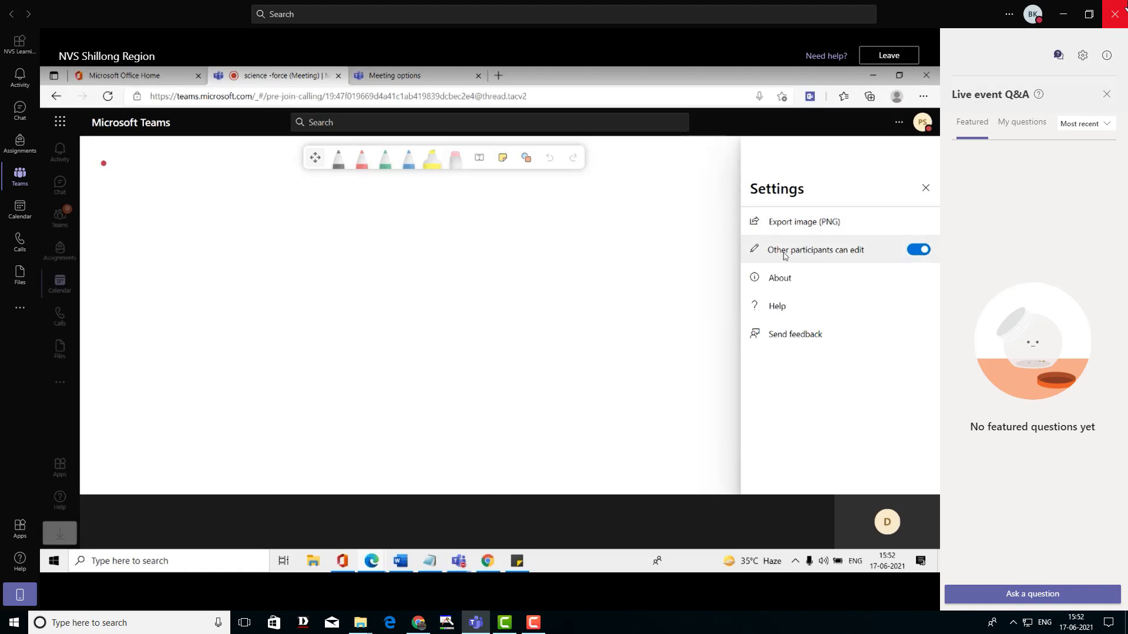
pyautogui.click(912, 252)
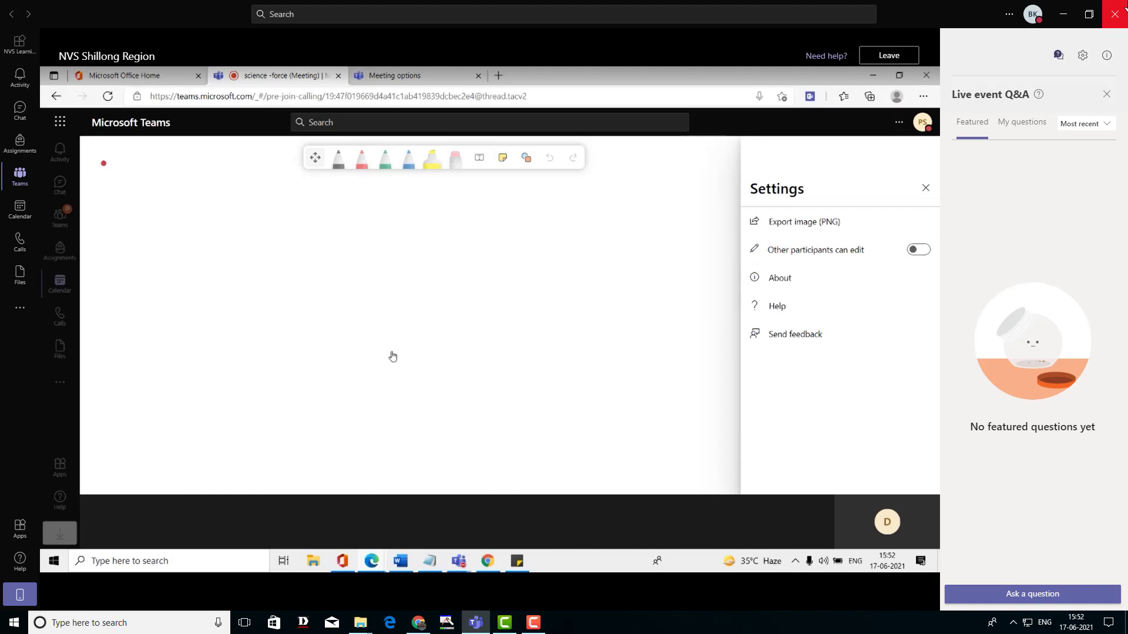
pyautogui.click(927, 189)
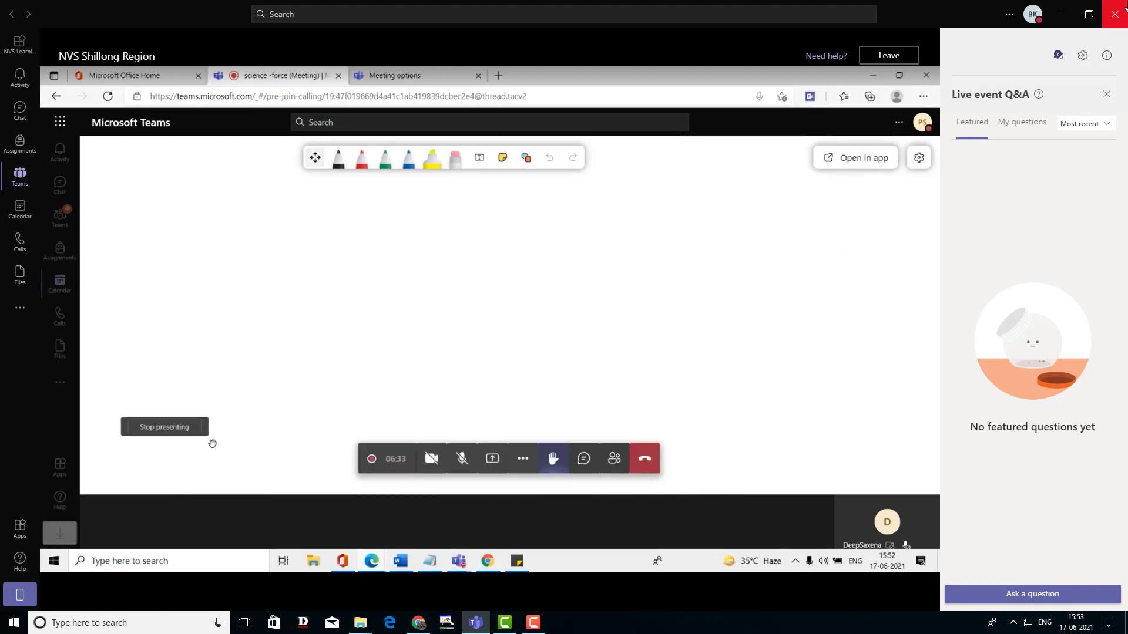
pyautogui.click(163, 431)
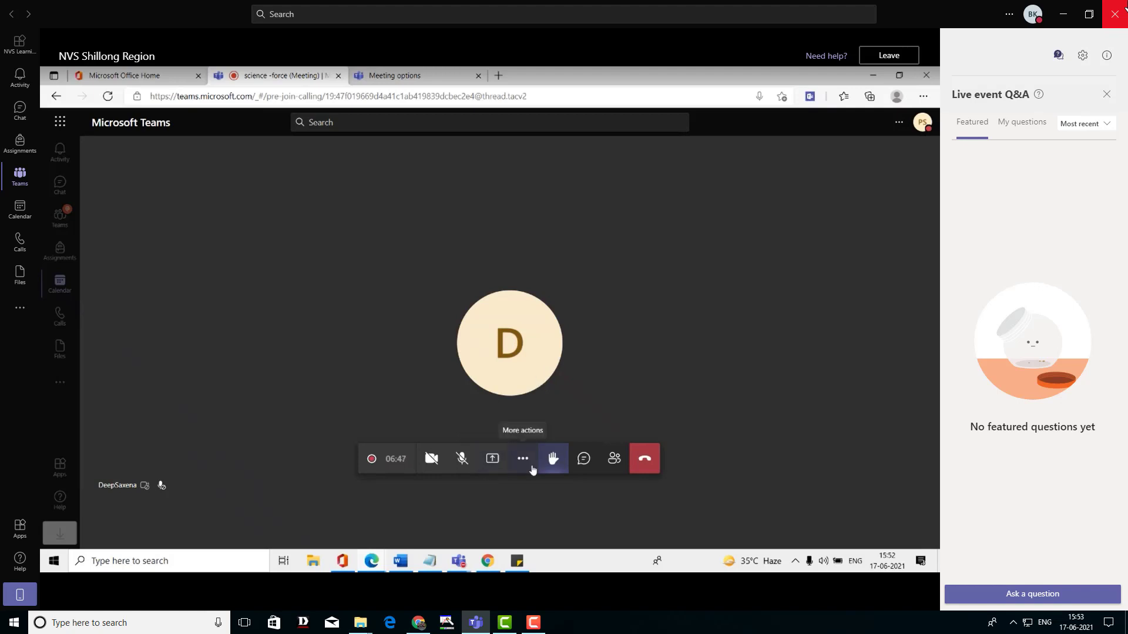
# Make the attending student a presenter from the participant list and confirm the role change
pyautogui.click(613, 471)
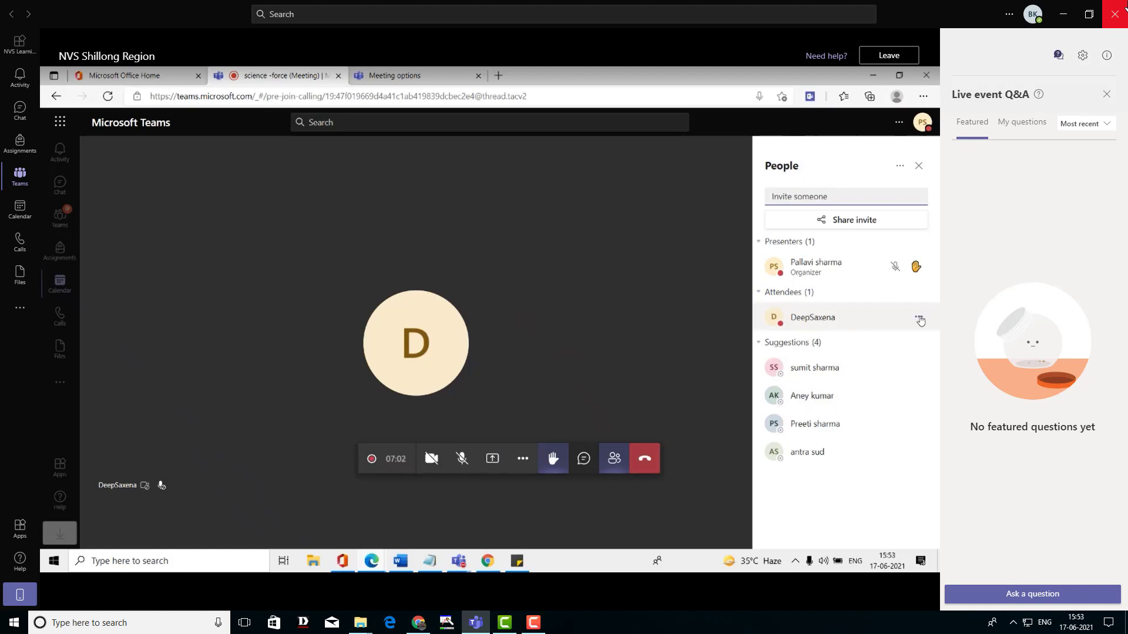
pyautogui.click(919, 320)
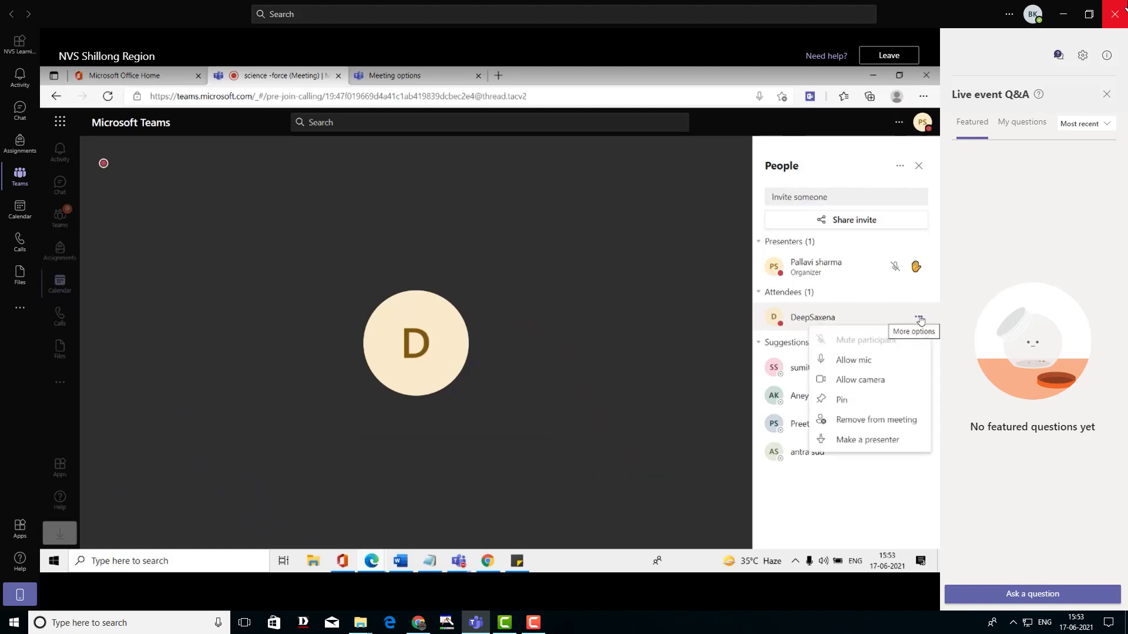
pyautogui.click(870, 442)
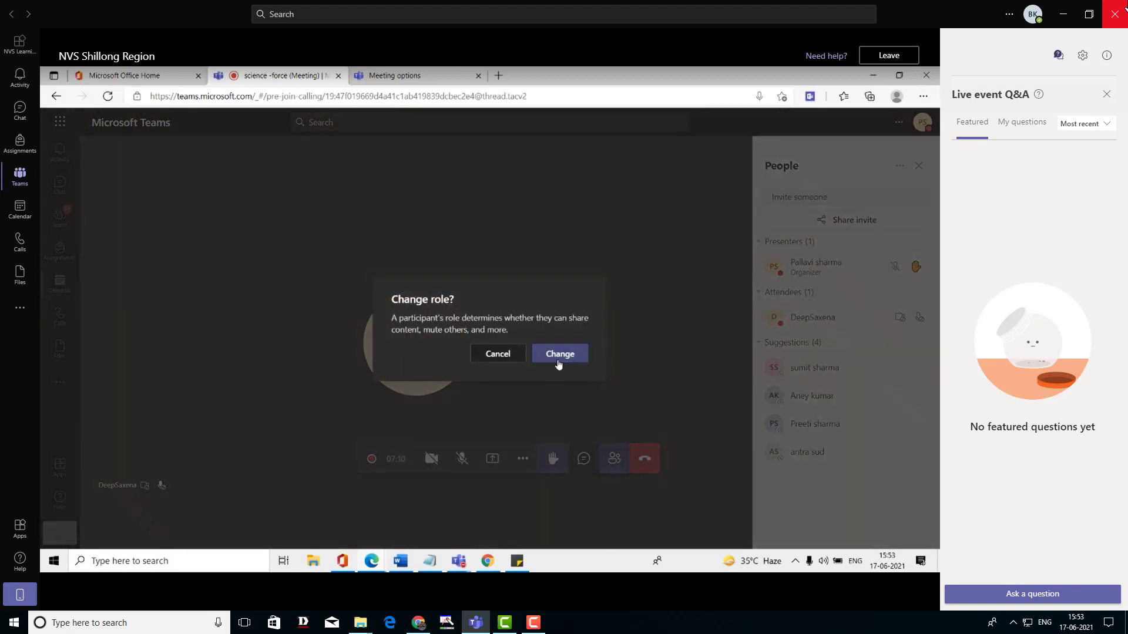
pyautogui.click(558, 362)
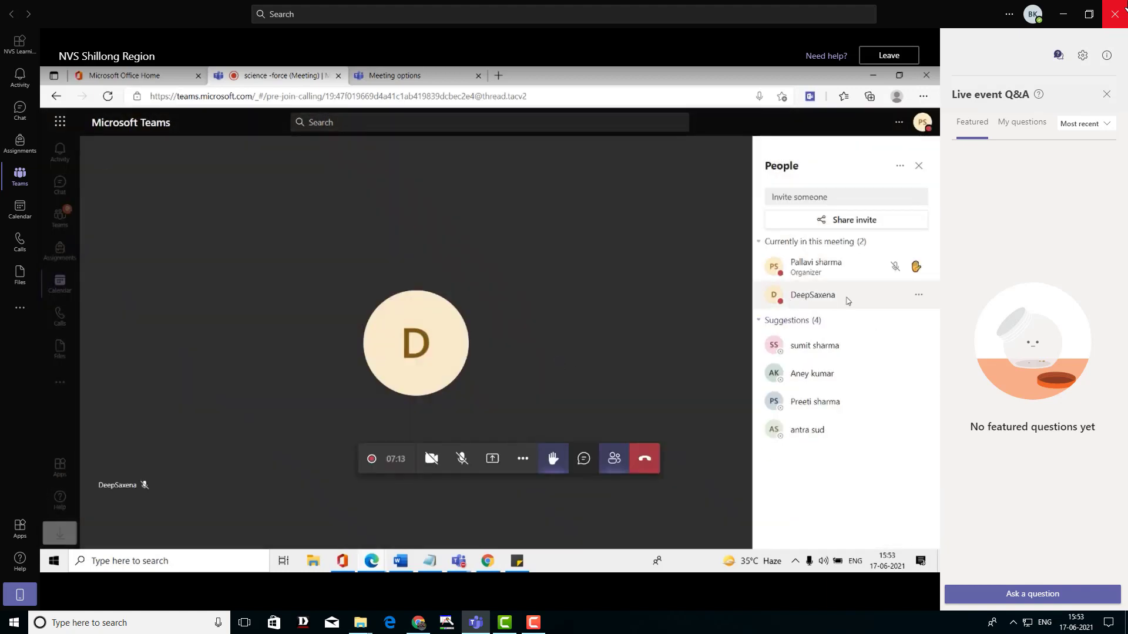
# Dismiss the recording and presenter-role notices in the student's meeting window
pyautogui.moveTo(388, 567)
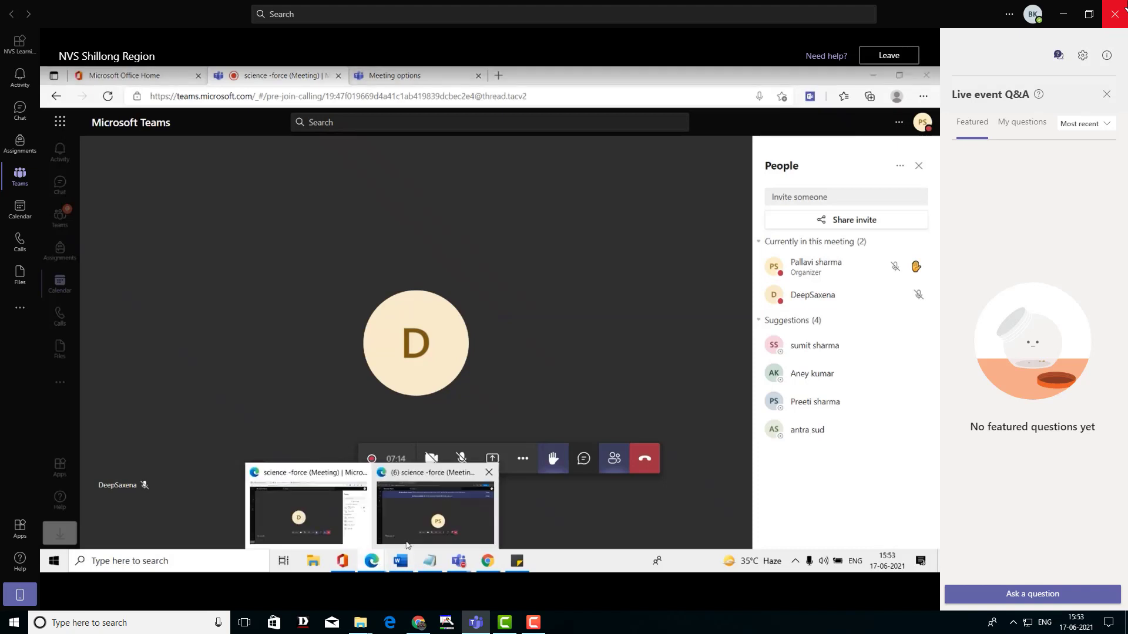
pyautogui.click(426, 530)
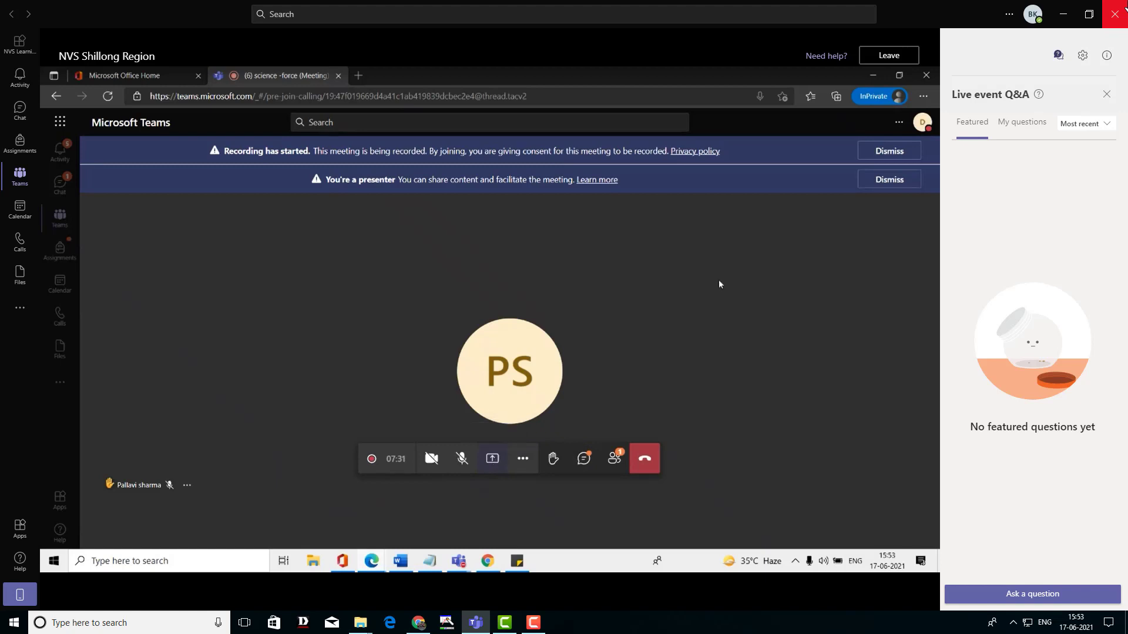
pyautogui.click(885, 152)
pyautogui.click(882, 154)
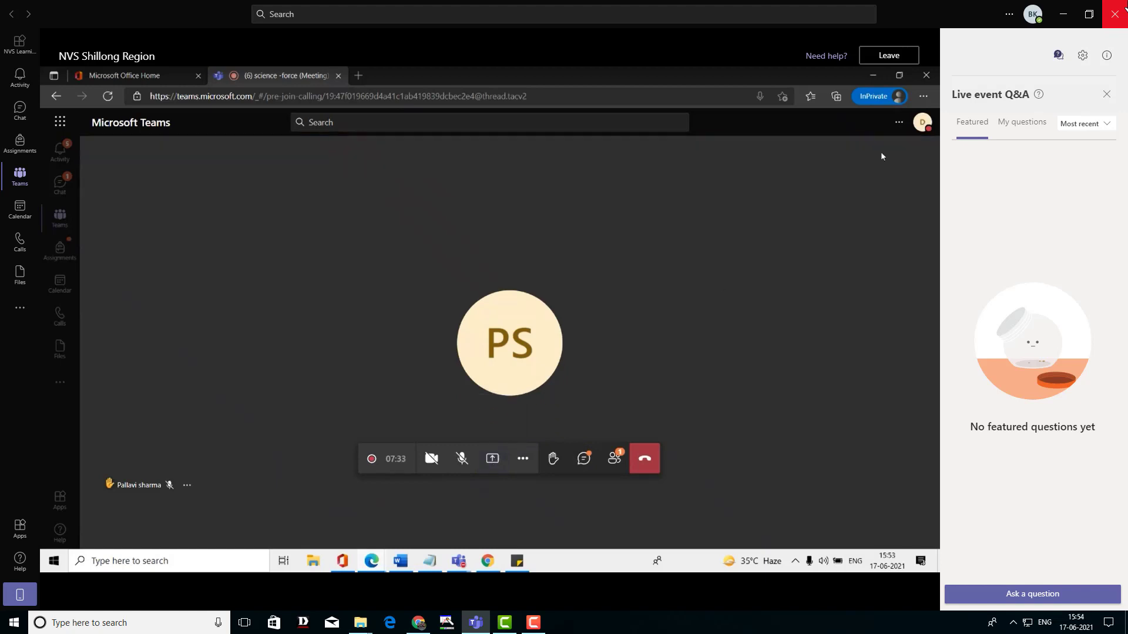
# Return to the organizer's meeting window, change the student's role back to attendee and confirm the change
pyautogui.moveTo(371, 561)
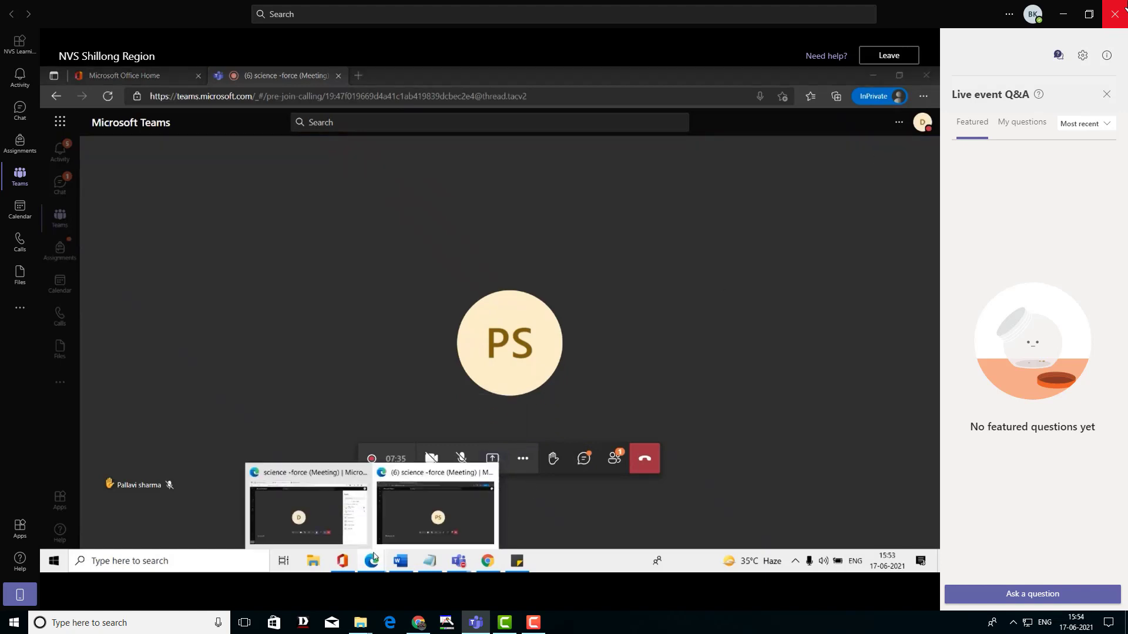
pyautogui.click(329, 514)
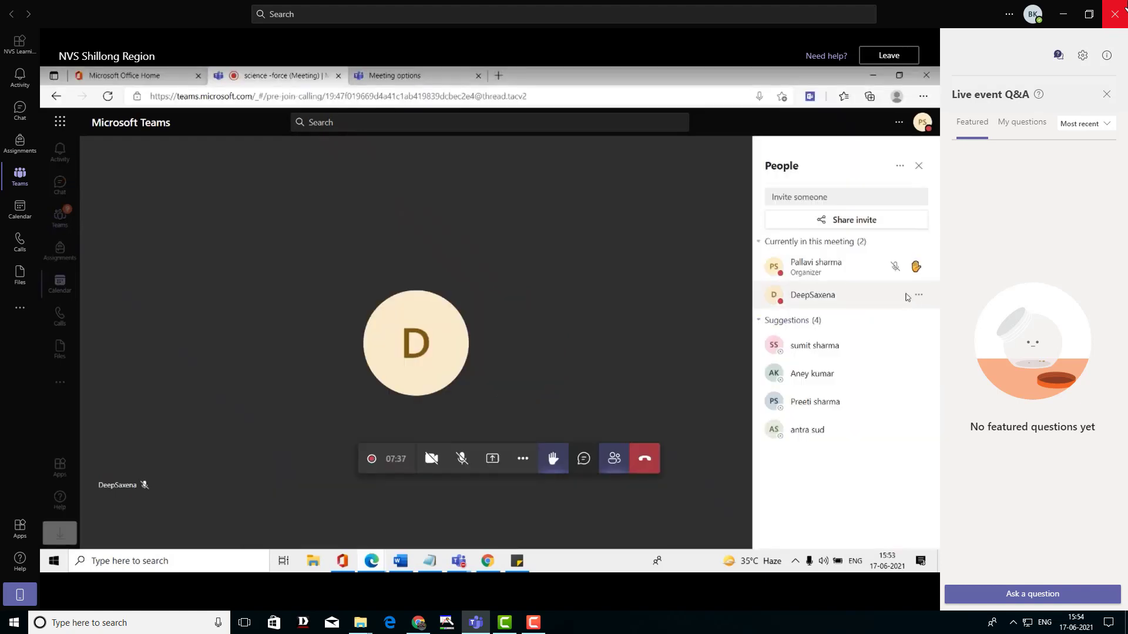
pyautogui.click(919, 296)
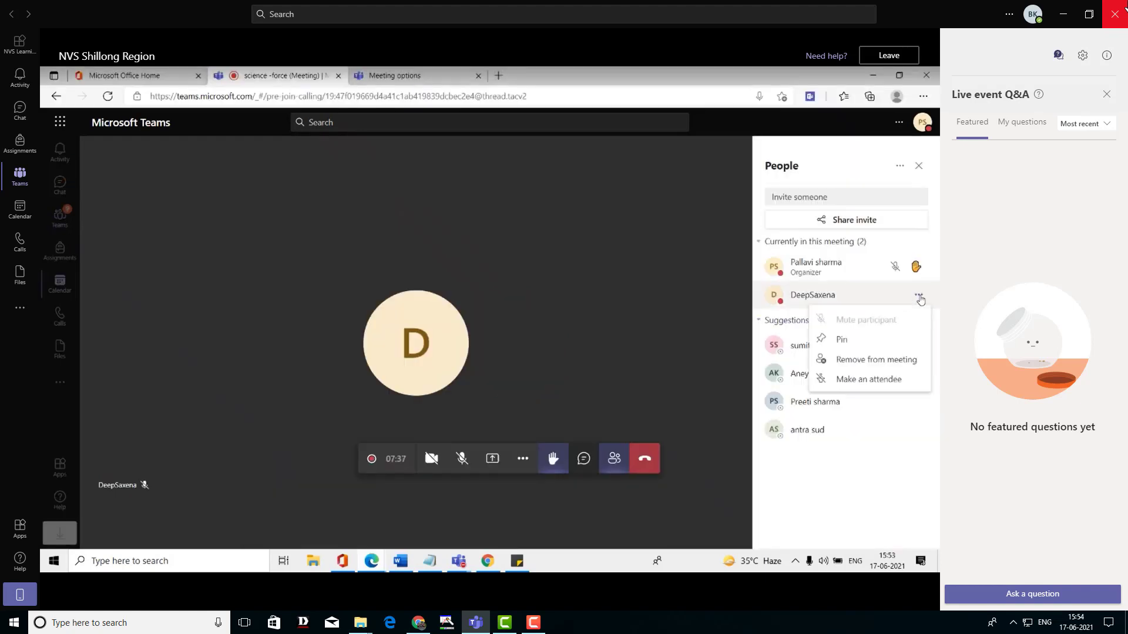
pyautogui.click(852, 381)
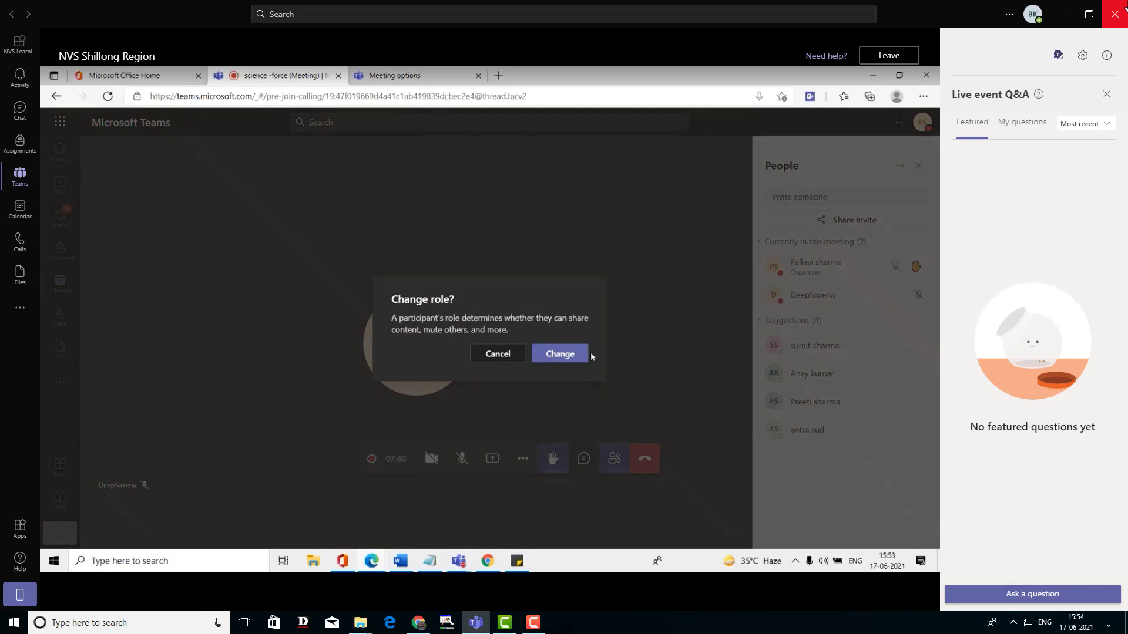
pyautogui.click(585, 354)
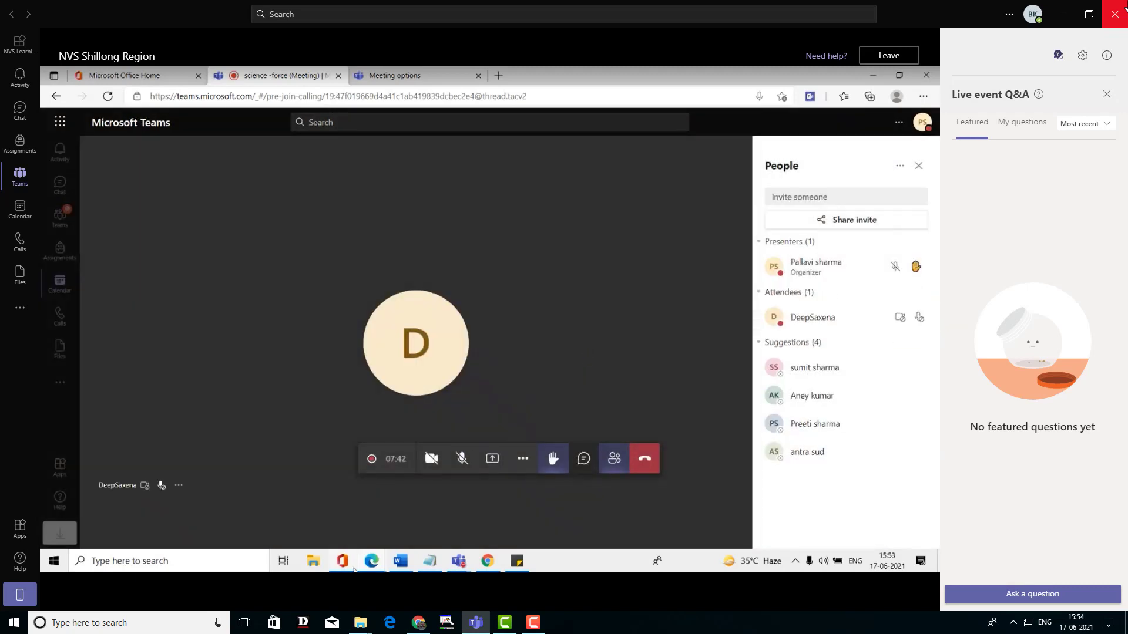
# Check the attendee restrictions in the student's meeting window and return to the organizer's window
pyautogui.moveTo(376, 568)
pyautogui.click(461, 514)
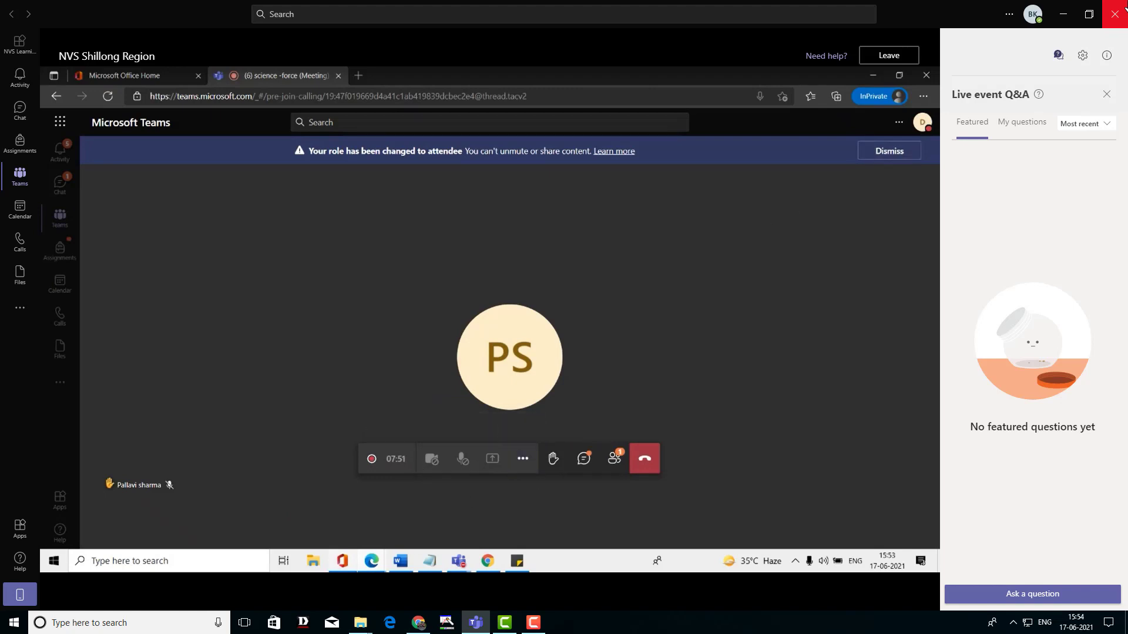
pyautogui.moveTo(371, 568)
pyautogui.click(317, 511)
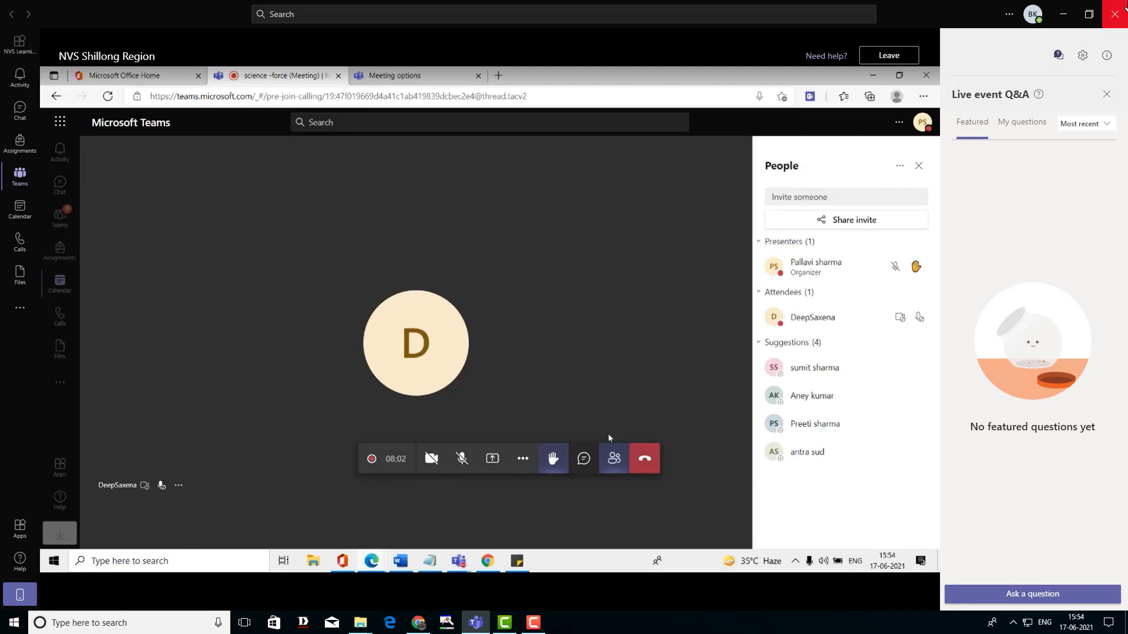
# Show the attendee permission and attendance options for the participant list, and leave the meeting
pyautogui.click(897, 168)
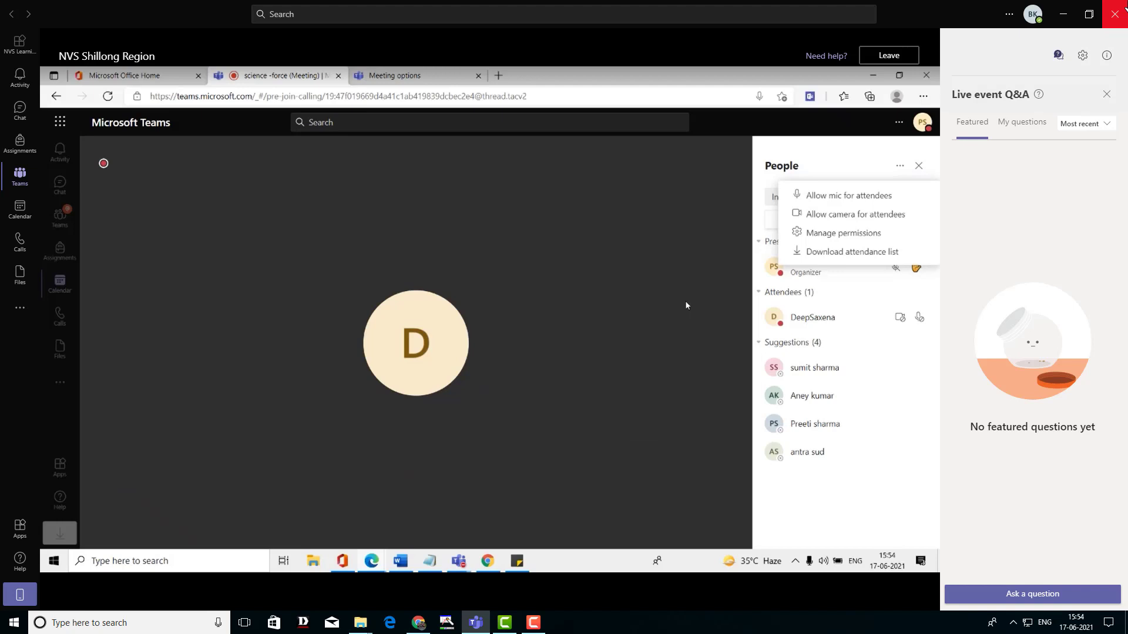
pyautogui.moveTo(622, 488)
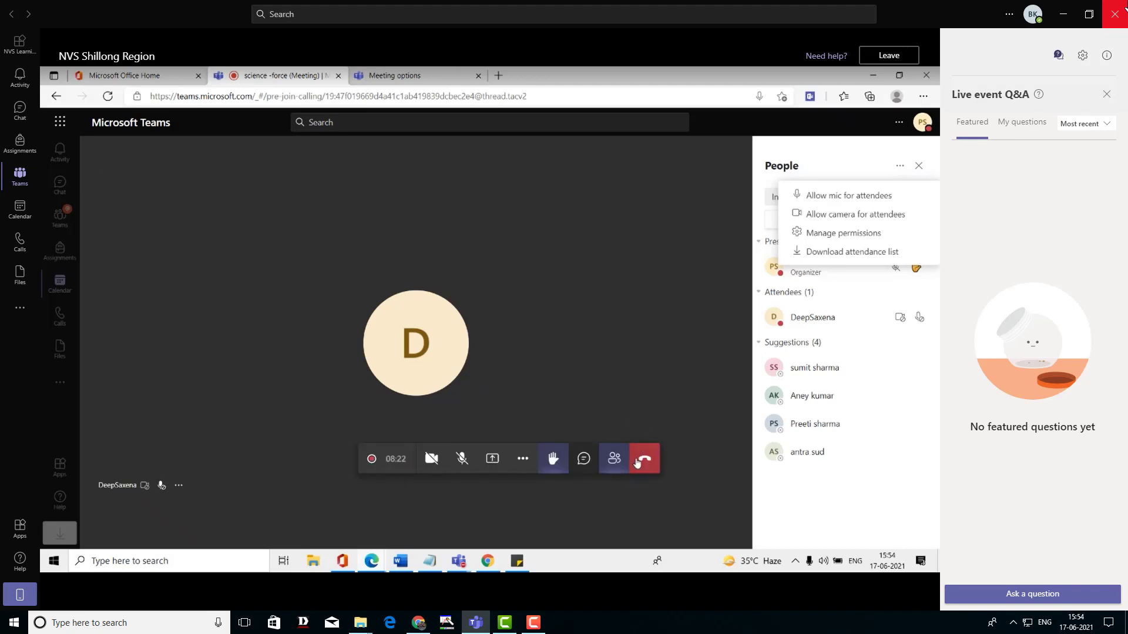
pyautogui.click(637, 465)
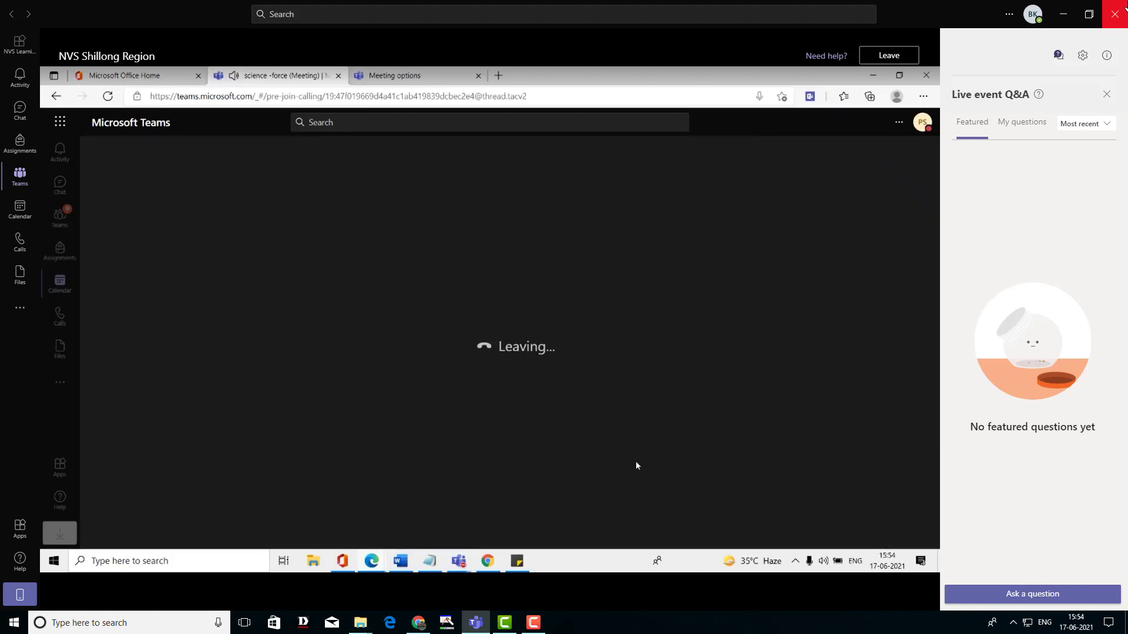
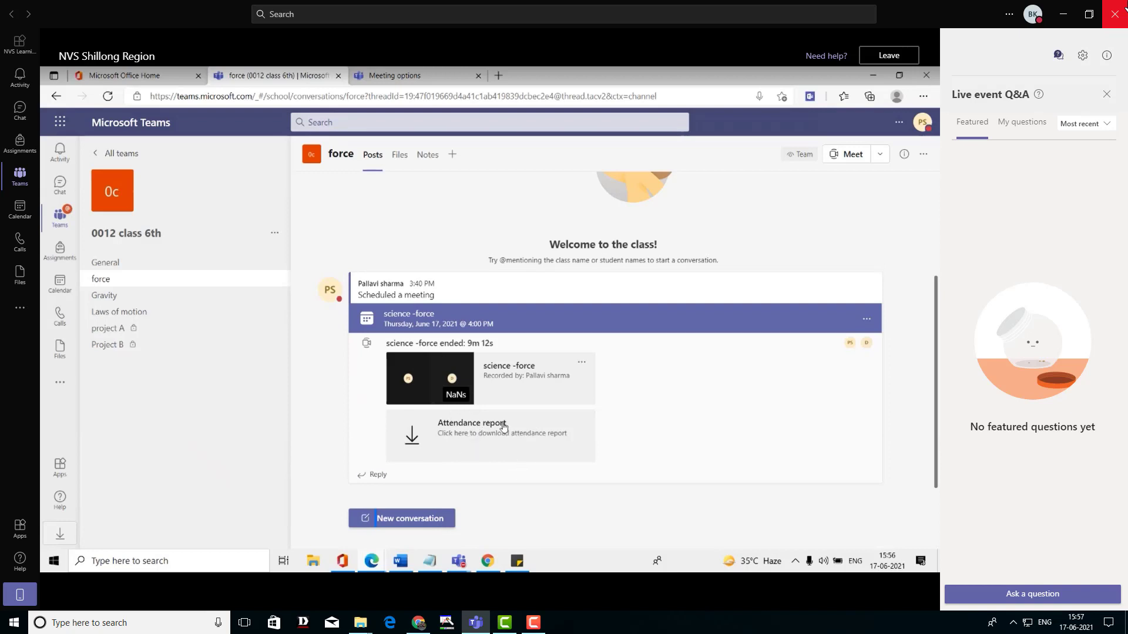
# Start a new assignment in the General channel of the 0012 class 6th team
pyautogui.click(129, 262)
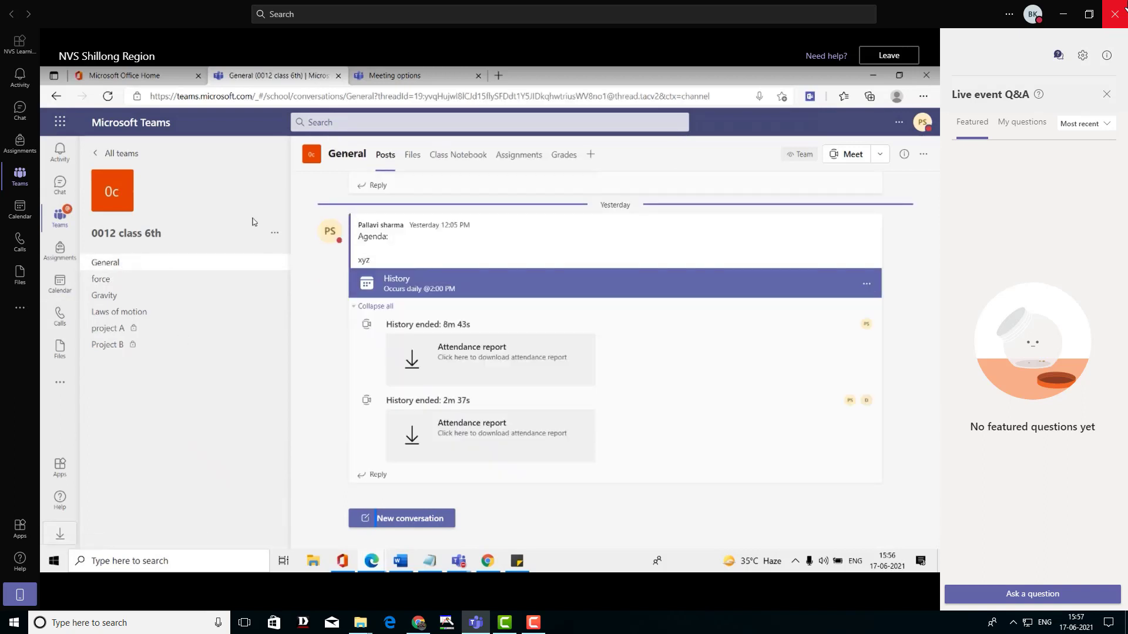
pyautogui.click(519, 156)
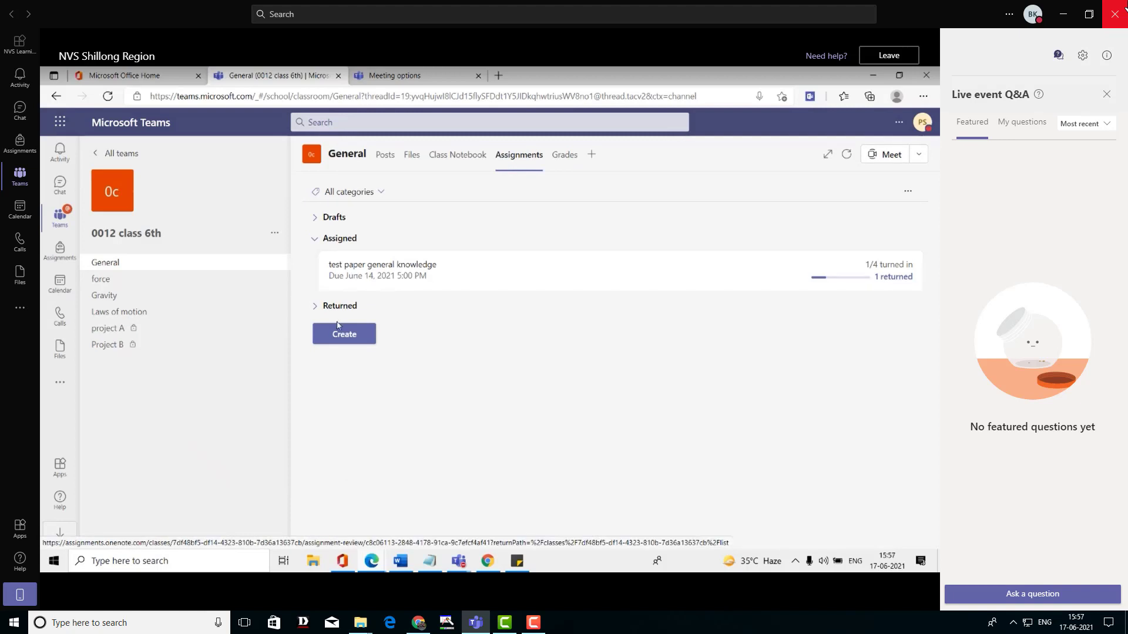
pyautogui.click(345, 339)
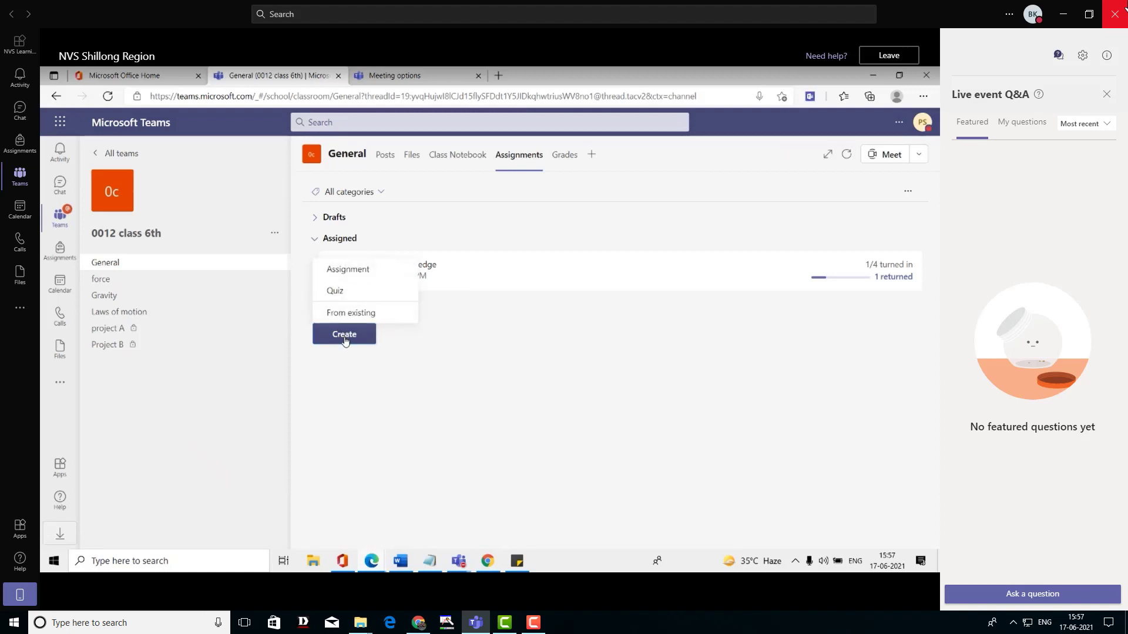
pyautogui.click(365, 269)
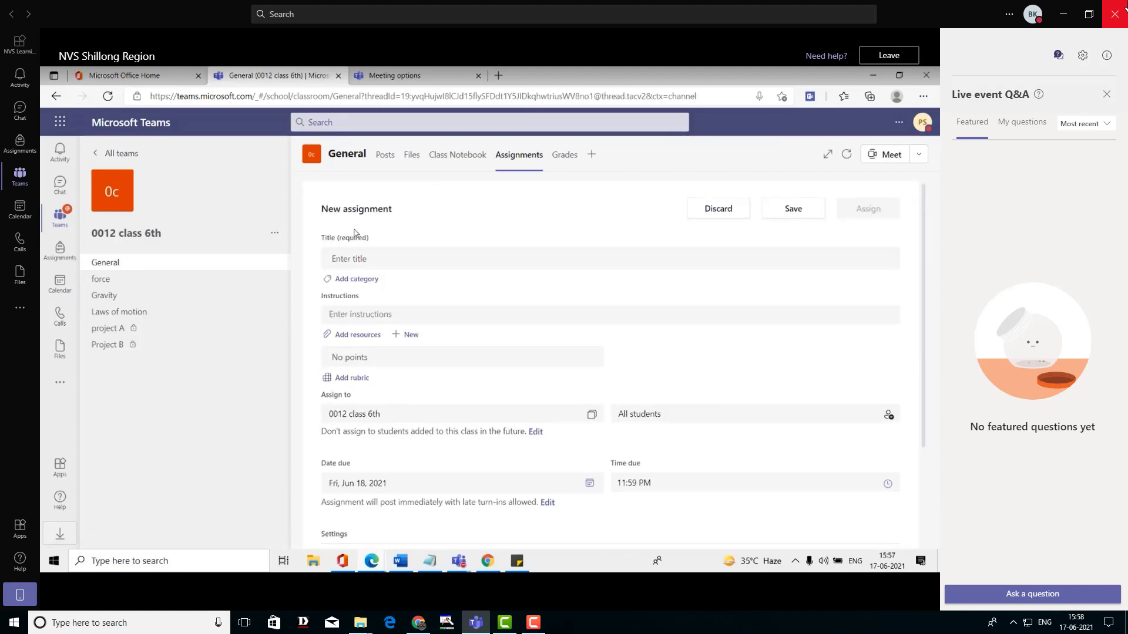
# Title the new assignment "History"
pyautogui.rightClick(354, 260)
pyautogui.click(344, 257)
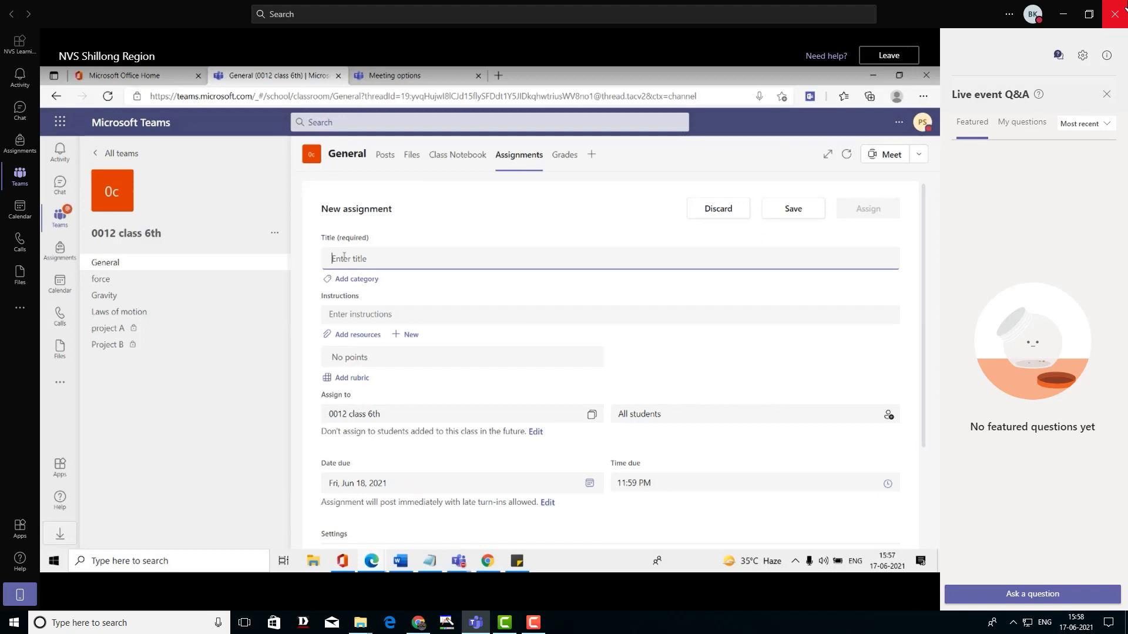
pyautogui.write('His')
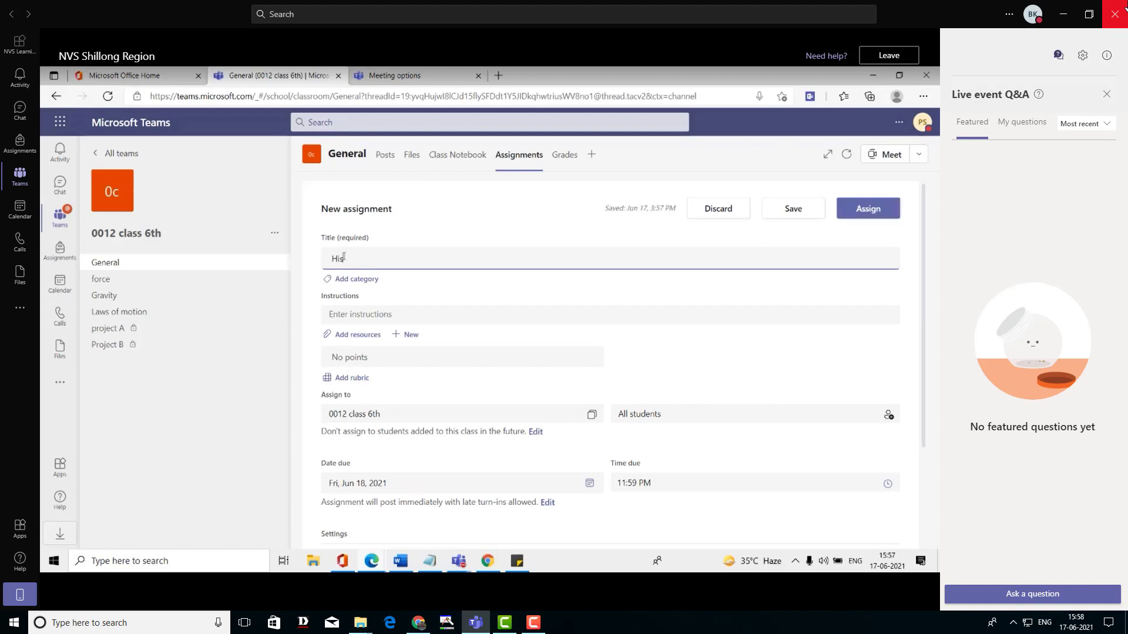
pyautogui.write('tory')
# Enter the italic assignment instructions "Please solve it and submit it by tomorrow" and select the text
pyautogui.click(390, 317)
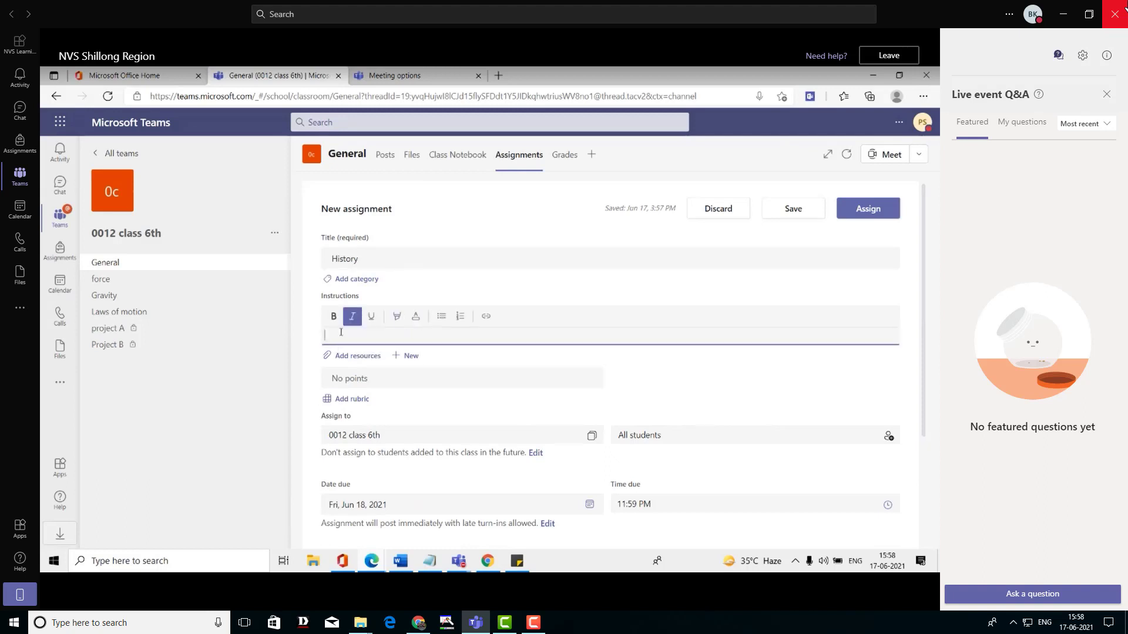
pyautogui.write('Please solve it and submit it by tomo')
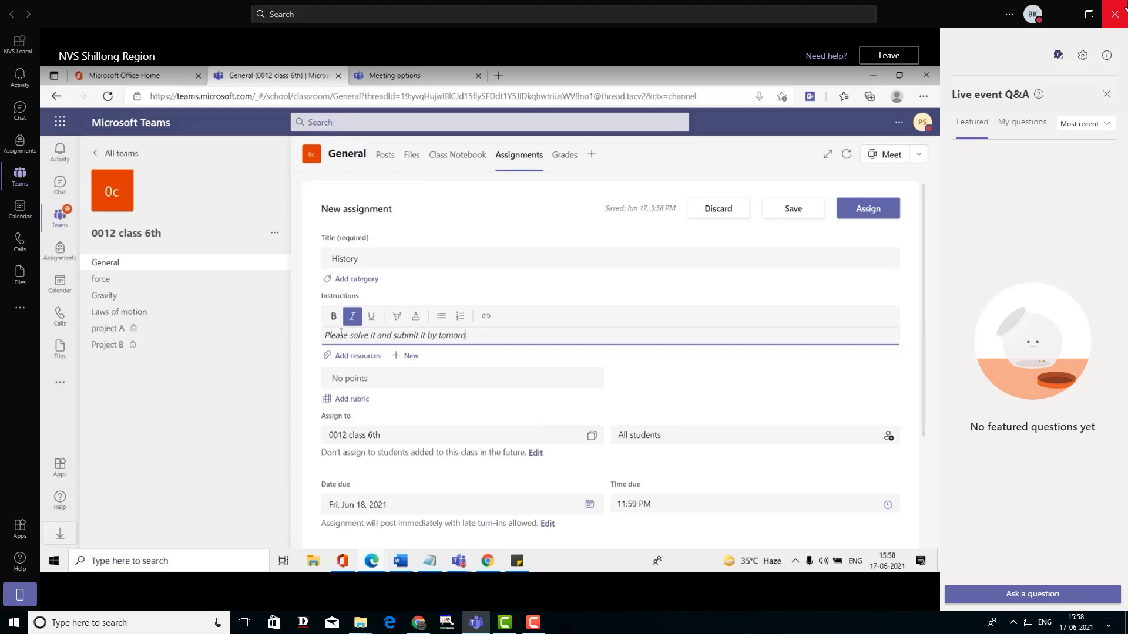
pyautogui.press('BackSpace')
pyautogui.write('row')
pyautogui.moveTo(484, 330); pyautogui.dragTo(318, 337)
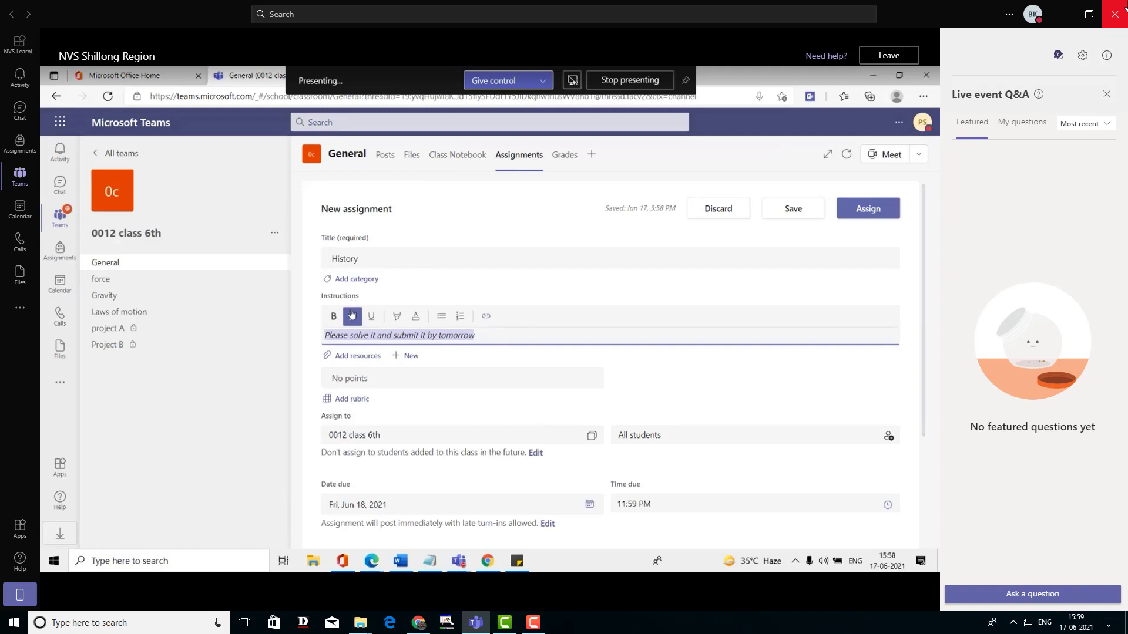
# Attach the Word file Assignment.docx from the v555 folder on this device as an assignment resource
pyautogui.click(358, 359)
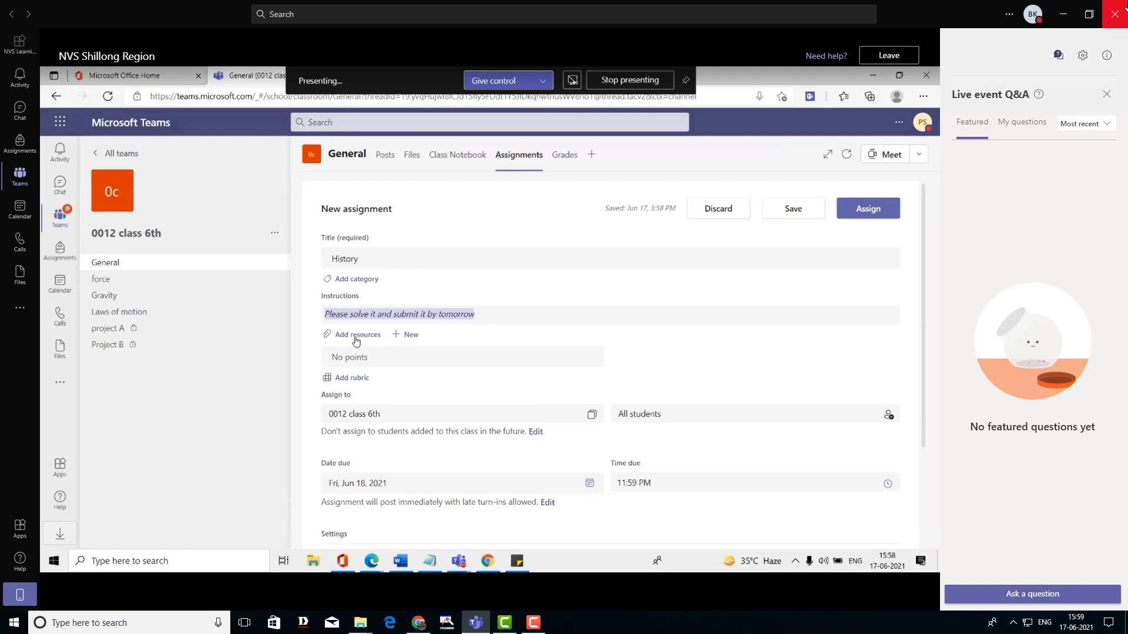
pyautogui.click(356, 339)
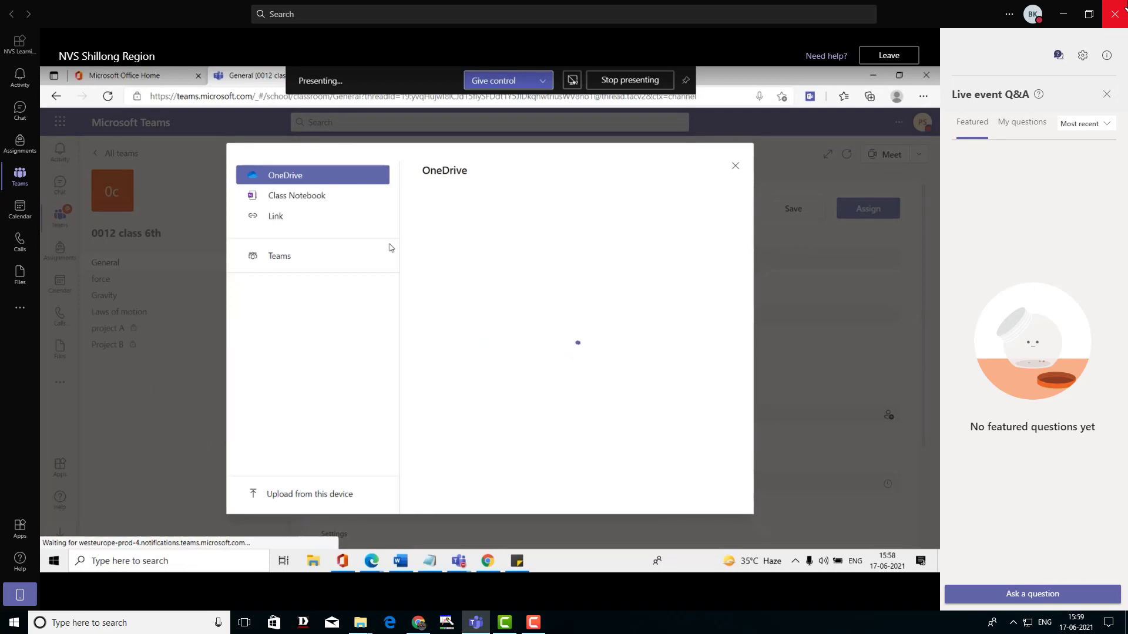
pyautogui.click(331, 501)
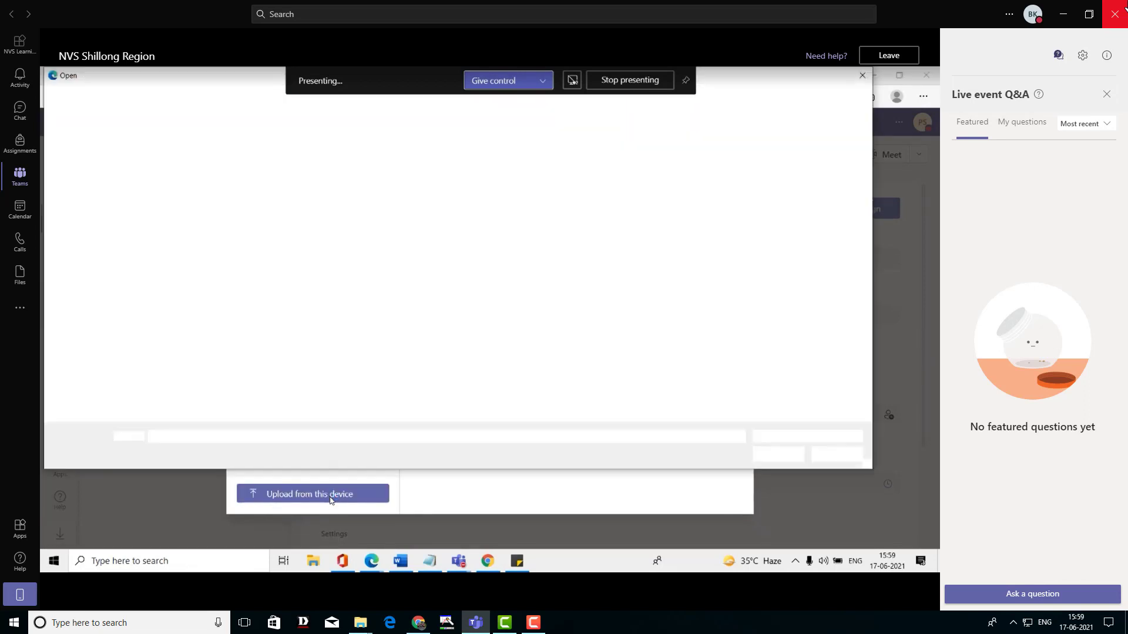
pyautogui.click(503, 134)
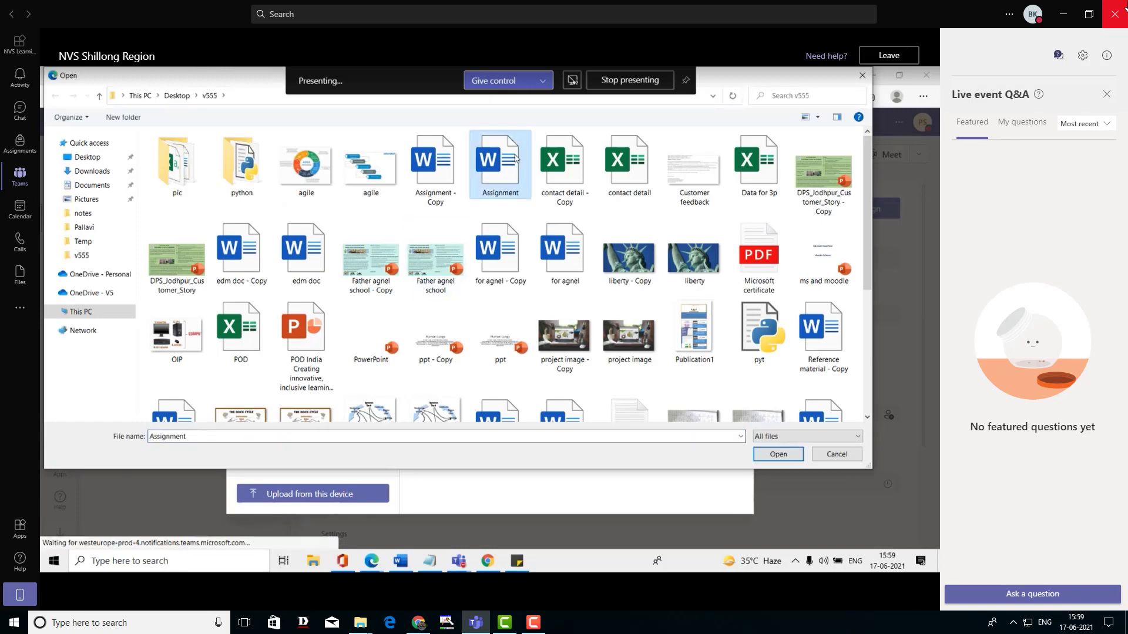
pyautogui.click(784, 456)
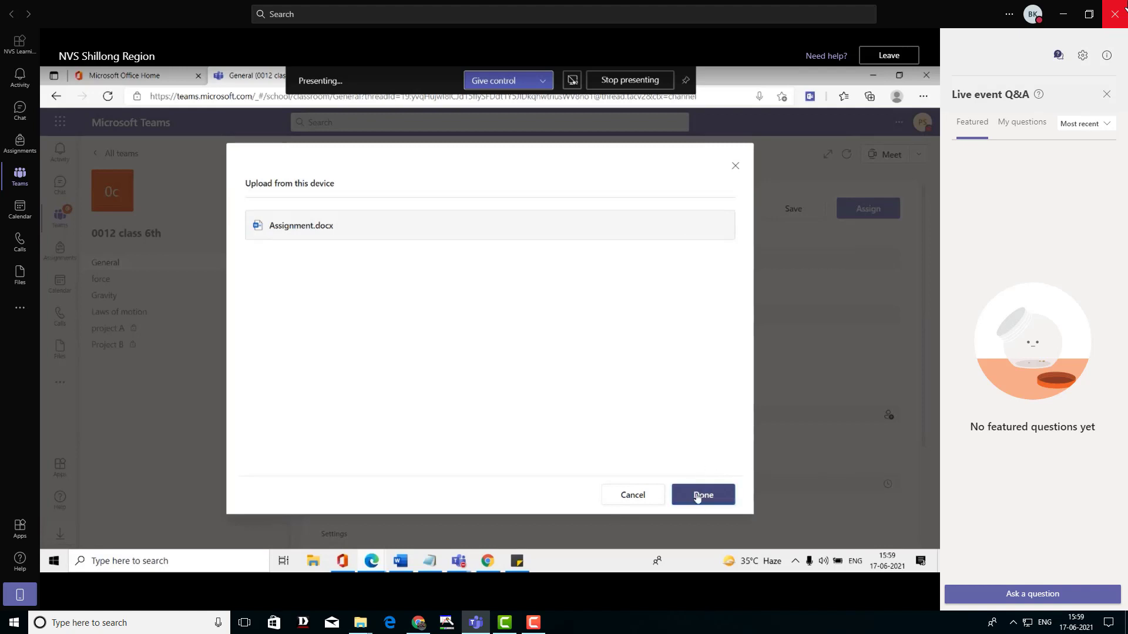
pyautogui.click(697, 496)
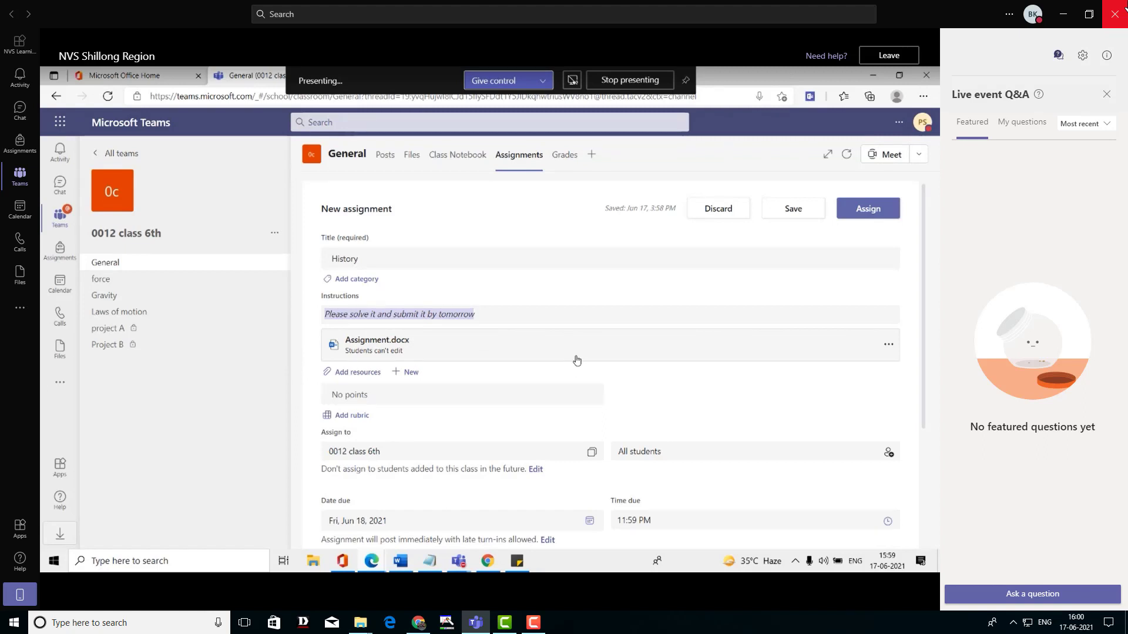
# Set the assignment's points to 50 and start creating a new rubric for it
pyautogui.click(380, 398)
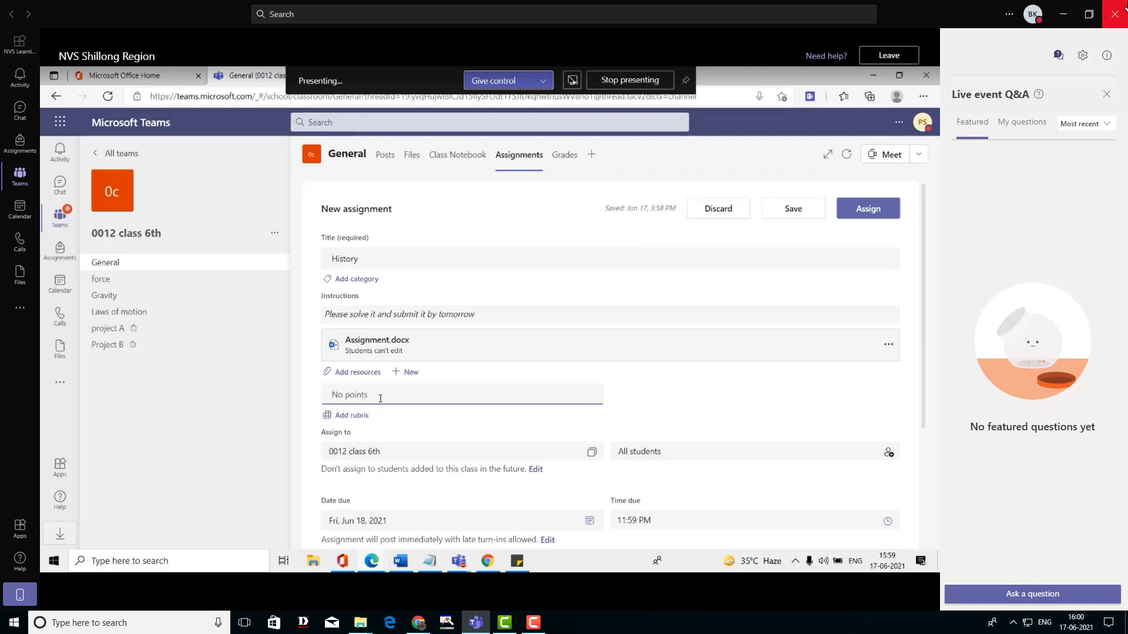
pyautogui.write('50')
pyautogui.click(353, 417)
pyautogui.click(355, 417)
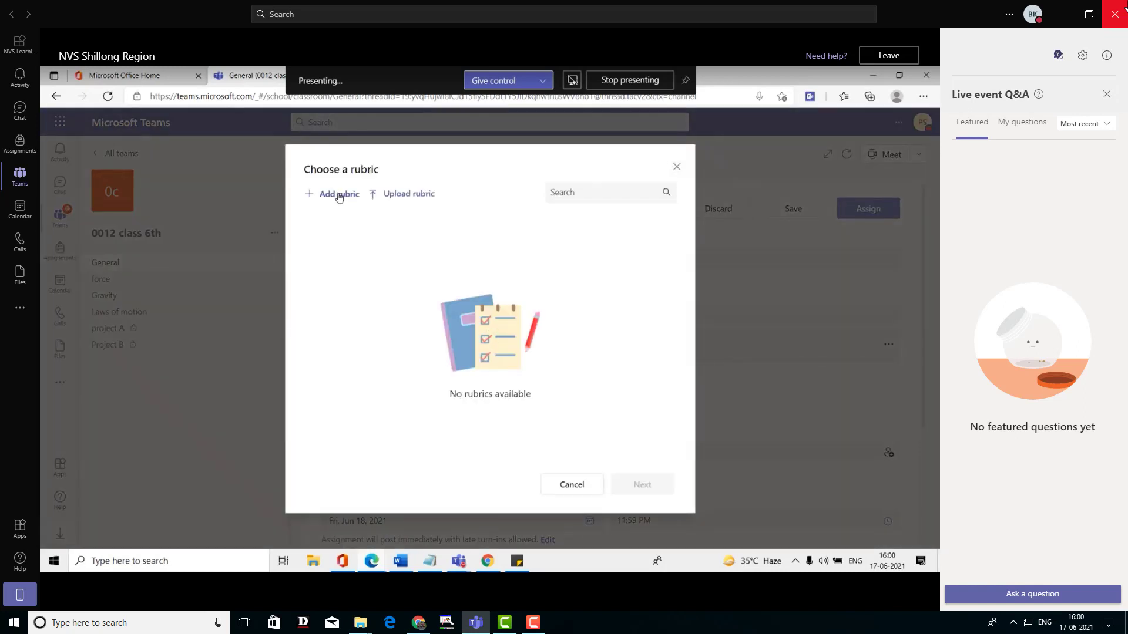
pyautogui.click(339, 195)
# Give the new rubric the title "jkjk" and the description "jkjkjkjkh"
pyautogui.click(209, 215)
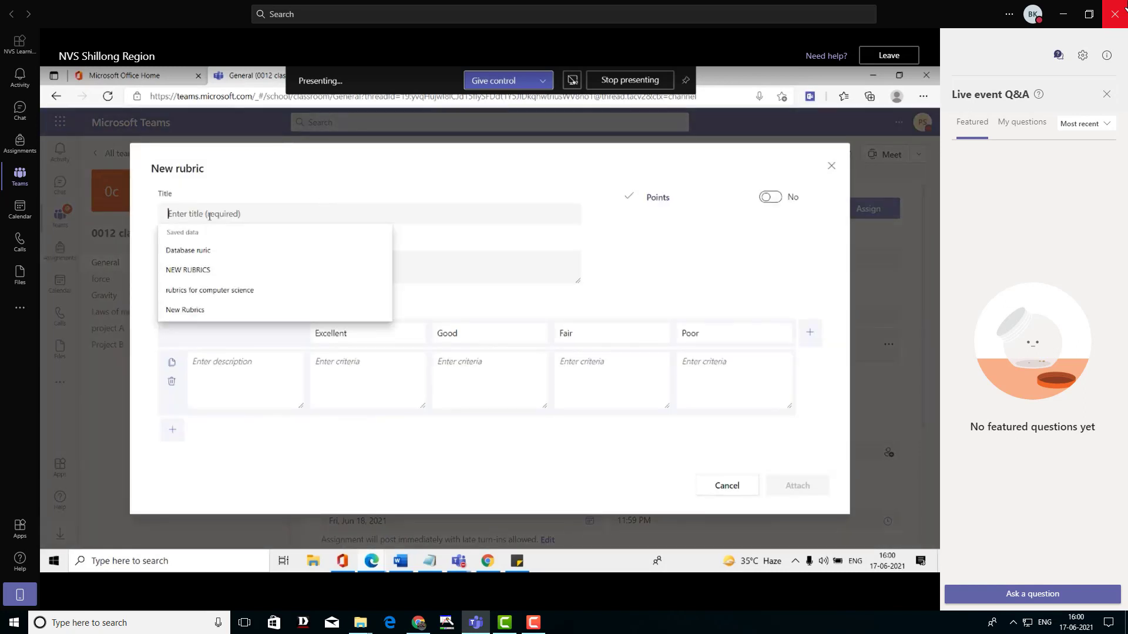
pyautogui.write('jkjk')
pyautogui.write('jkjkjkjkh')
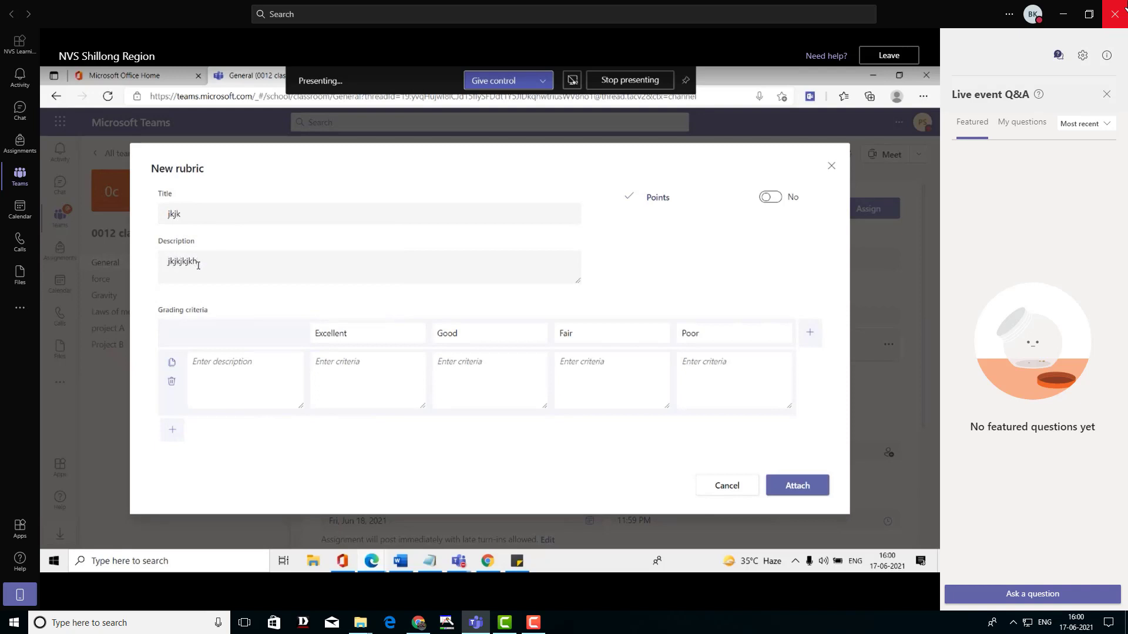
# Enter 50 as the Excellent criterion, add a second grading row and enter A as its Excellent criterion
pyautogui.click(353, 368)
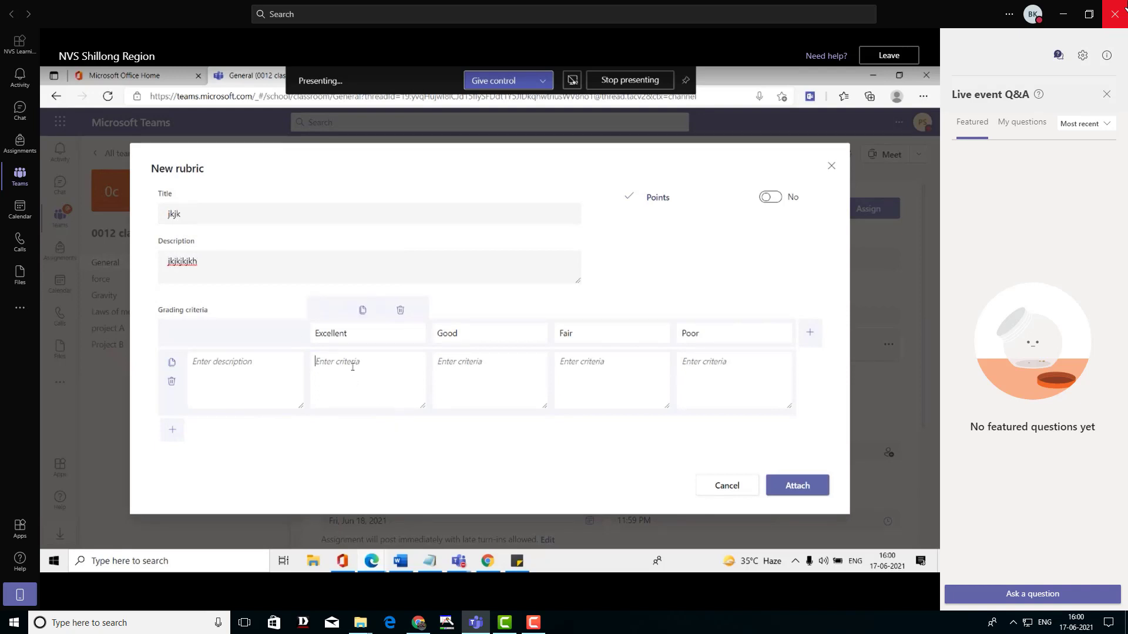
pyautogui.write('50')
pyautogui.click(172, 430)
pyautogui.click(358, 377)
pyautogui.write('A')
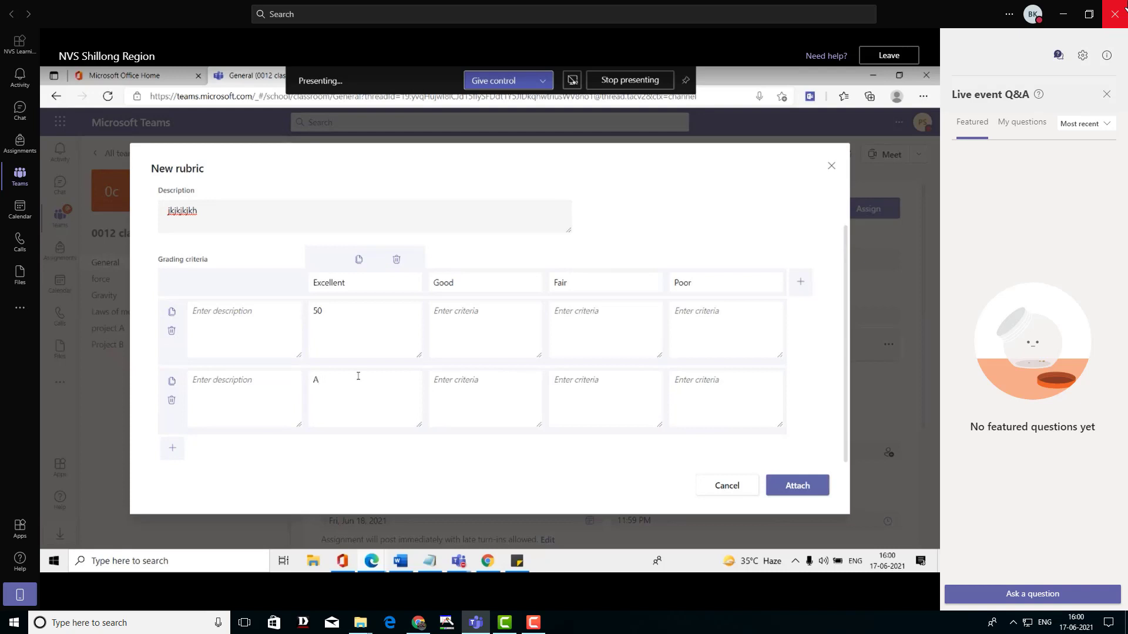
# Enter 40 and B as the two Good criteria, and discard the new rubric without attaching it
pyautogui.click(477, 325)
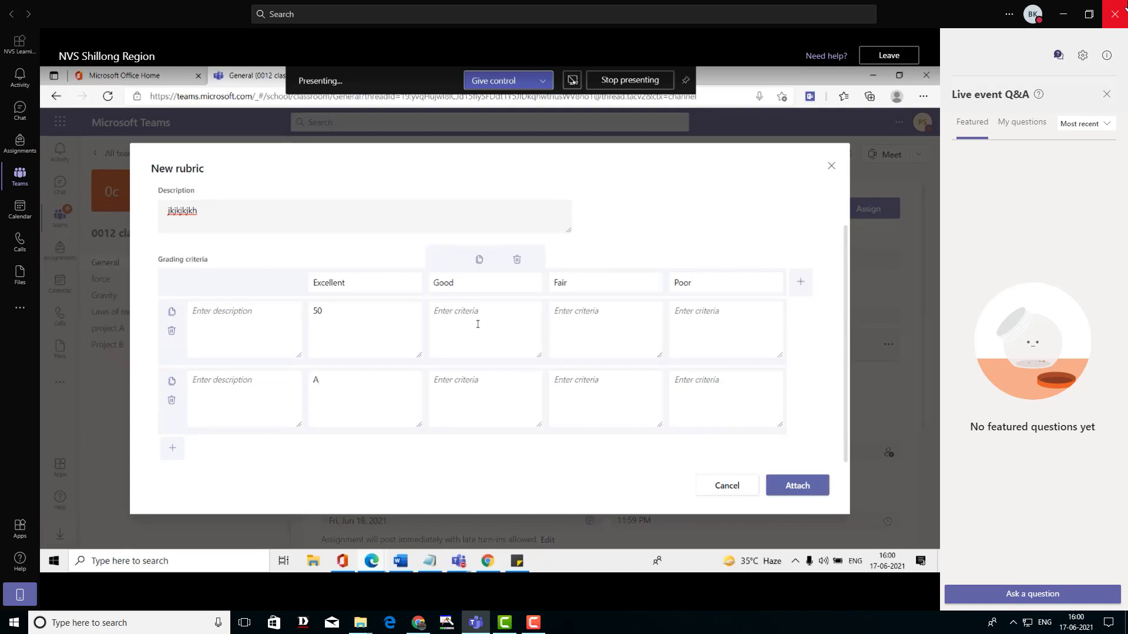
pyautogui.write('40')
pyautogui.click(472, 388)
pyautogui.write('B')
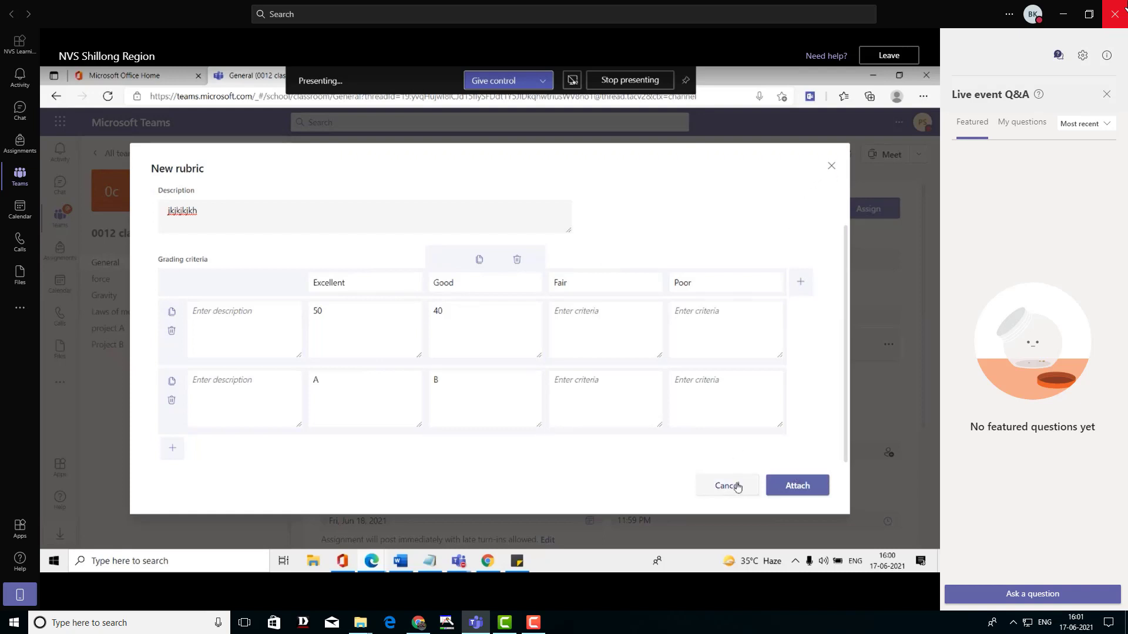
pyautogui.click(727, 487)
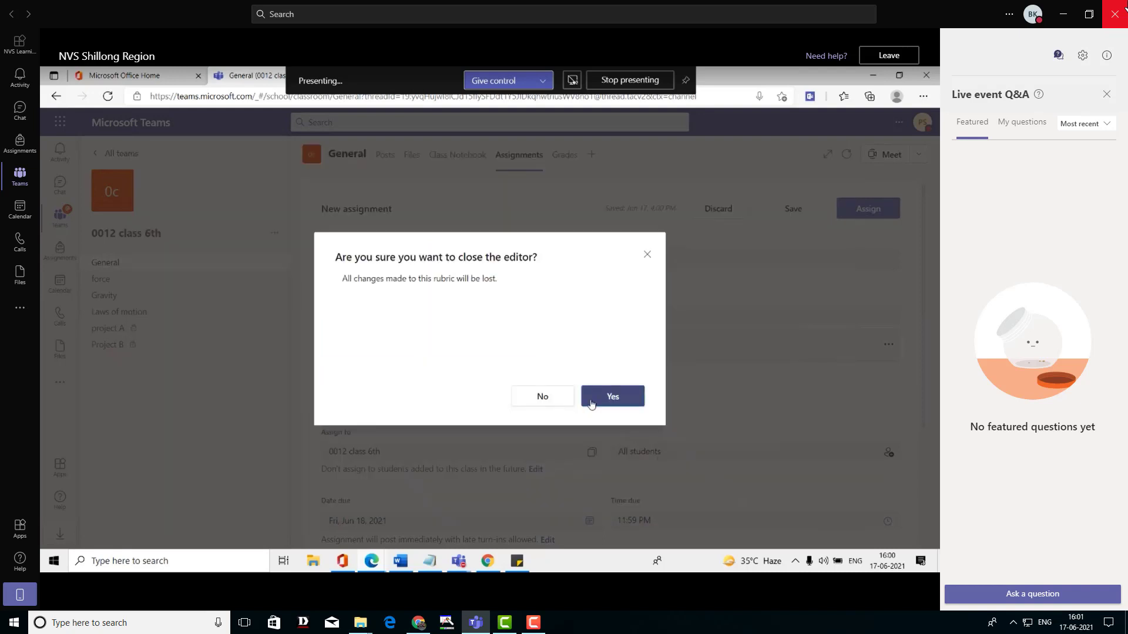
pyautogui.click(590, 400)
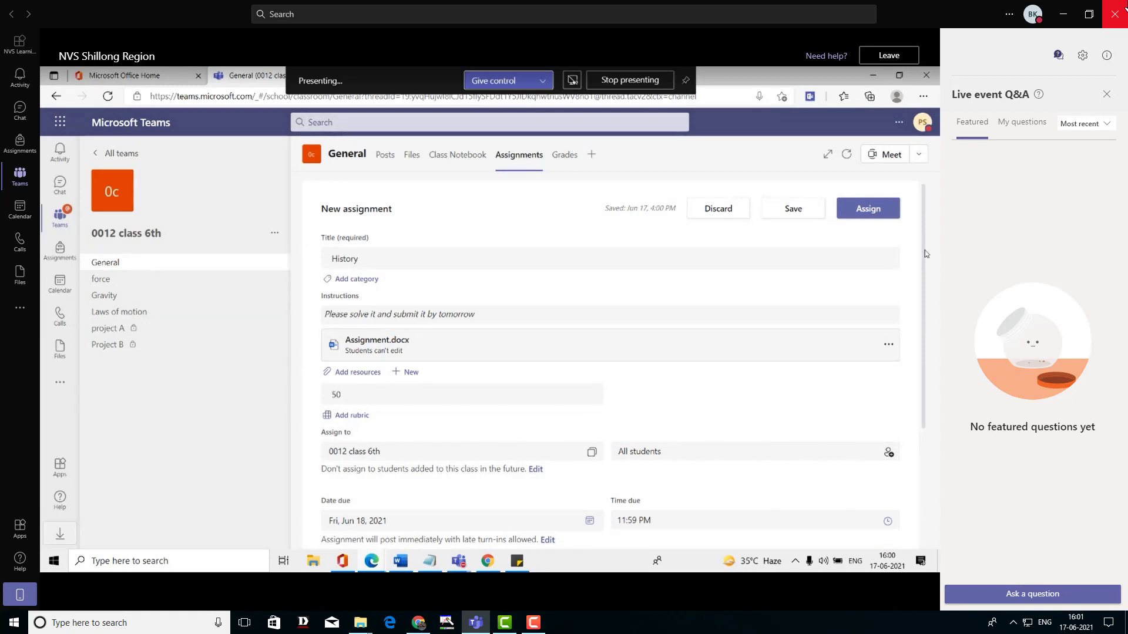
# View the list of other classes that the assignment can be assigned to, and close it without choosing any
pyautogui.scroll(-3, 922, 252)
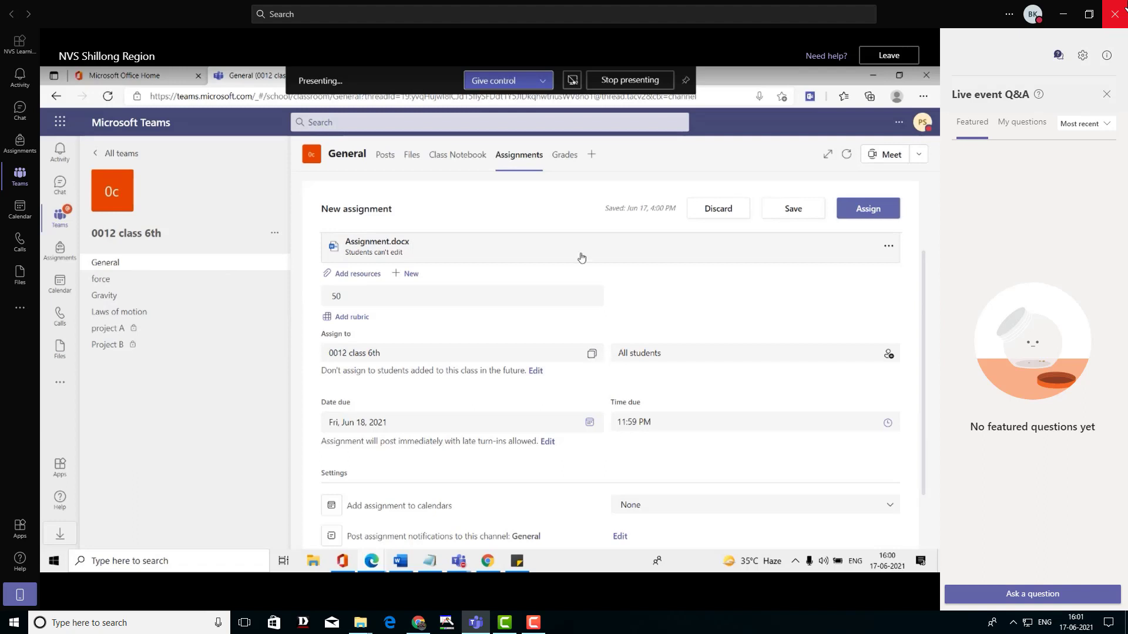
pyautogui.click(594, 351)
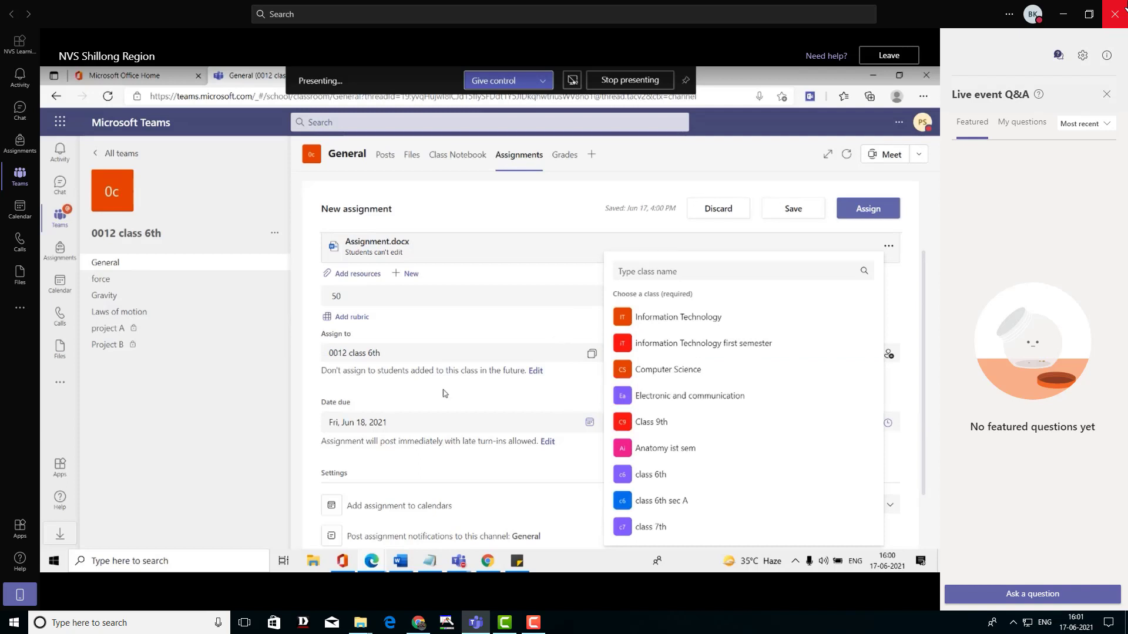
pyautogui.click(579, 320)
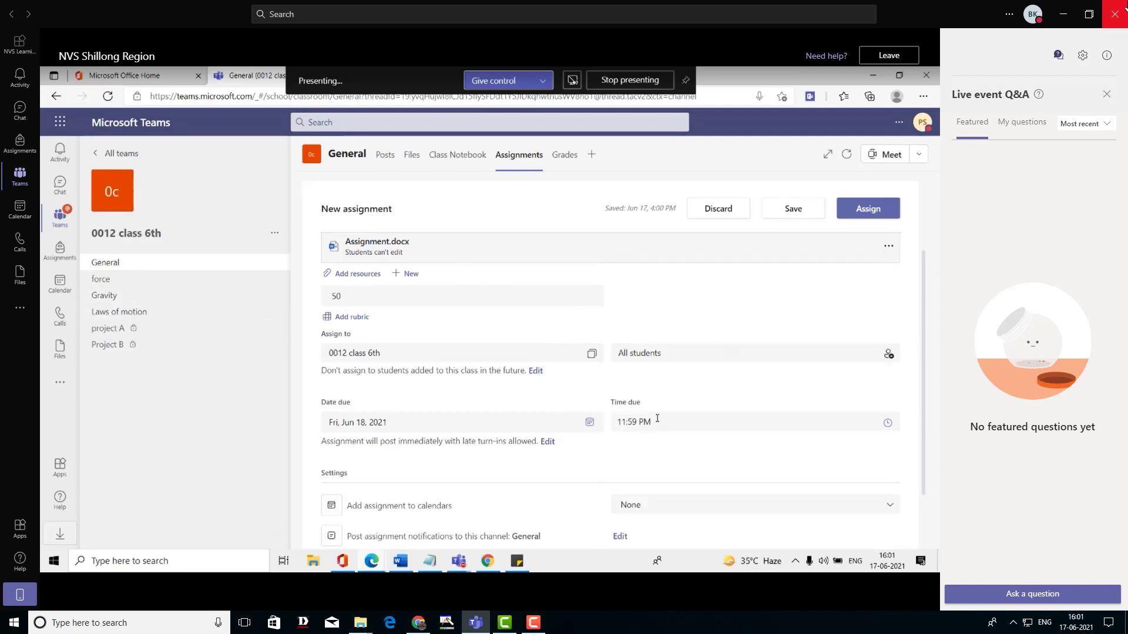
# Try assigning the work to two individual students only, and clear that selection to return to all students
pyautogui.click(890, 356)
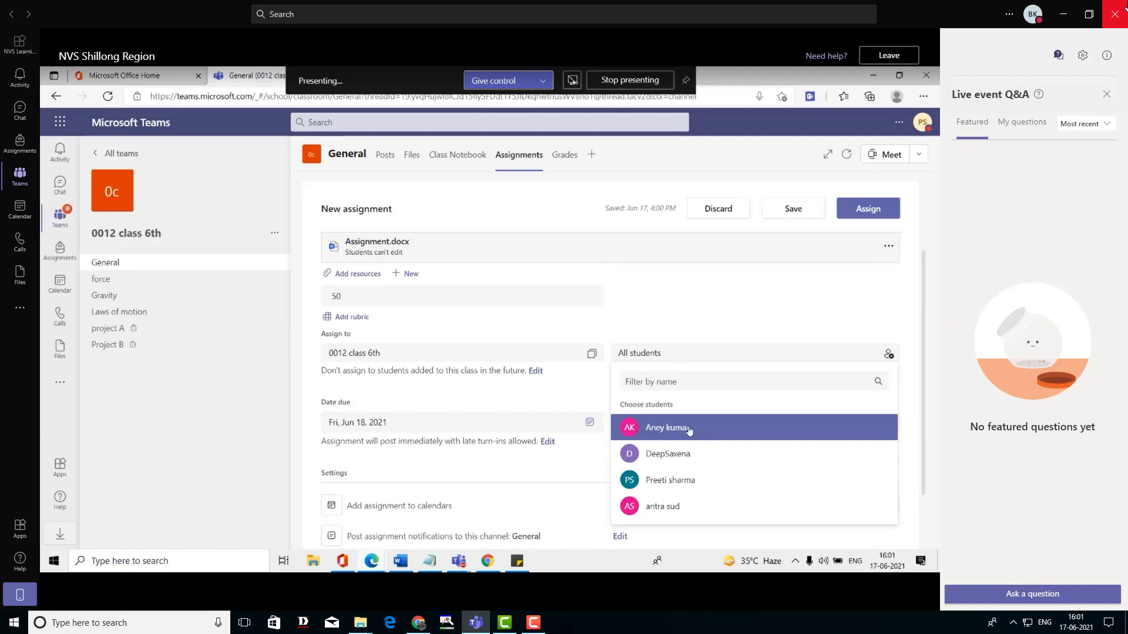
pyautogui.click(684, 461)
pyautogui.click(682, 481)
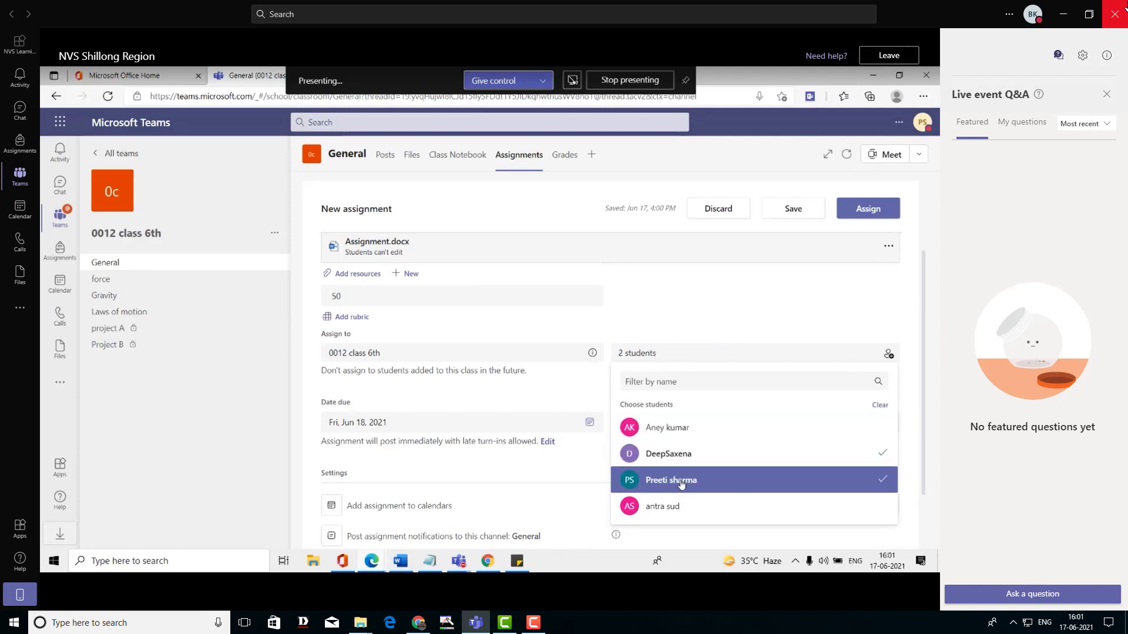
pyautogui.click(889, 355)
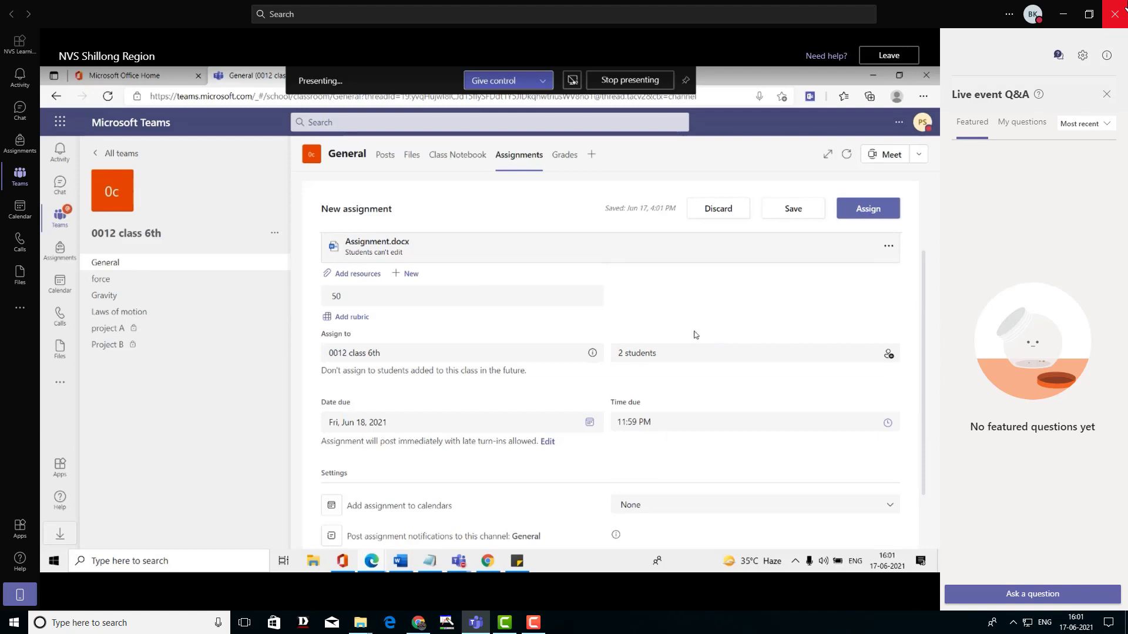
pyautogui.click(888, 354)
pyautogui.click(875, 406)
pyautogui.click(670, 306)
# Set the assignment's due date to Fri, Jun 18, 2021 and its due time to 6:00 PM
pyautogui.click(590, 422)
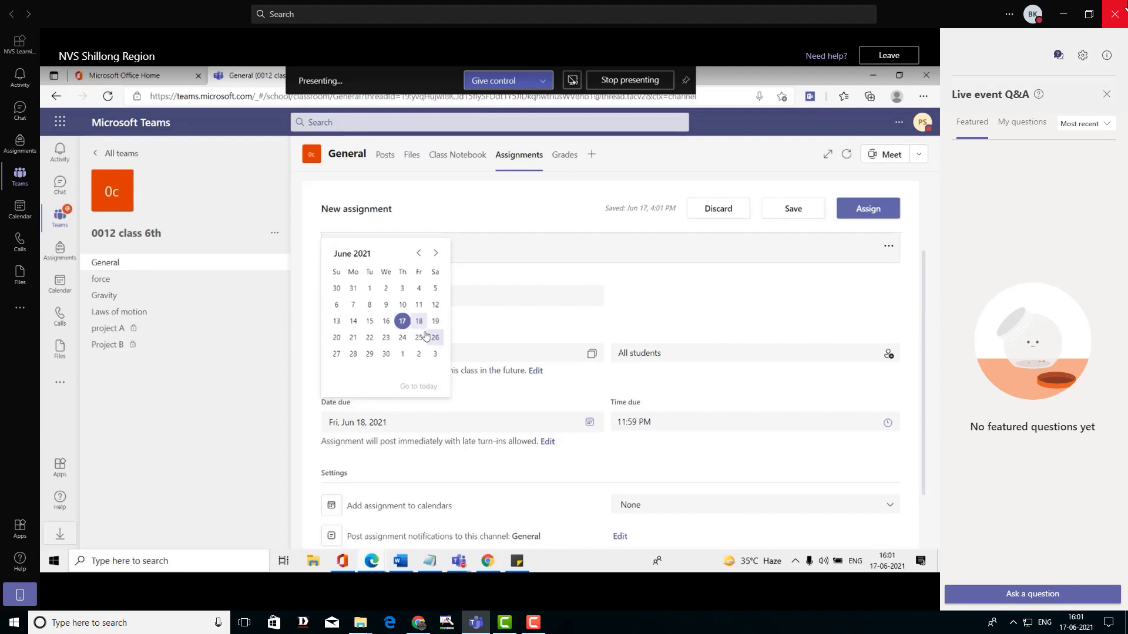
pyautogui.click(355, 339)
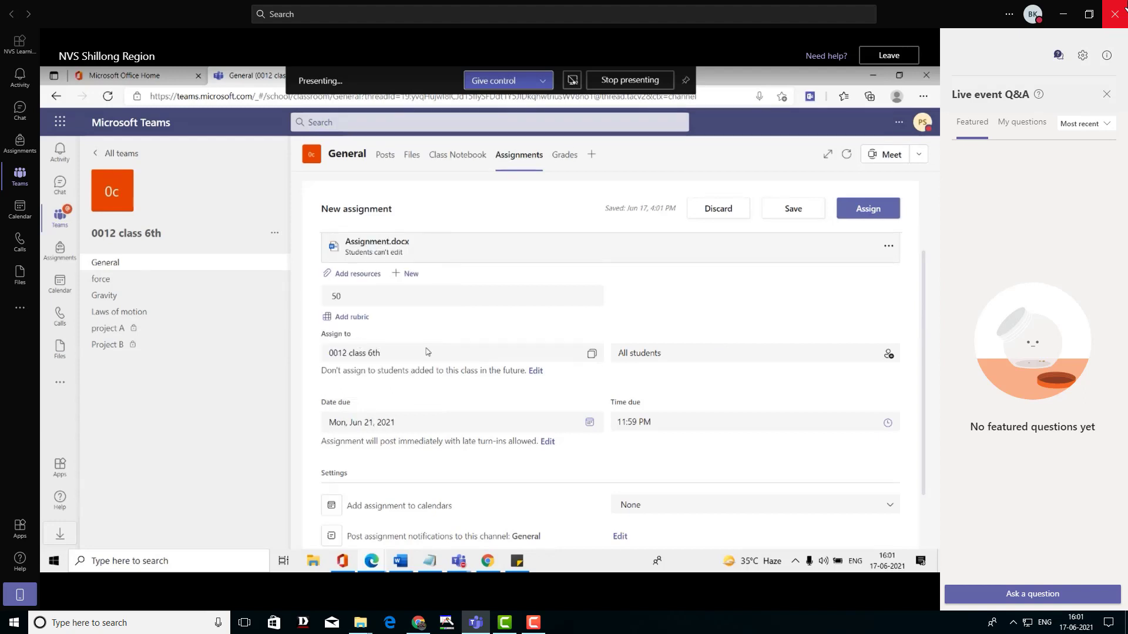
pyautogui.click(590, 424)
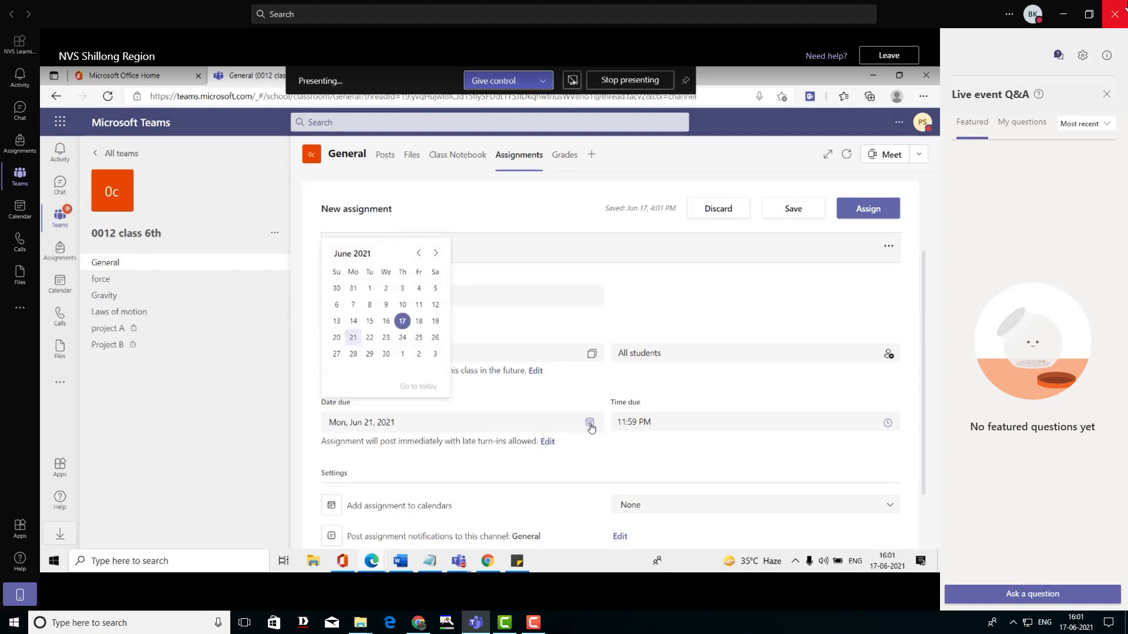
pyautogui.click(419, 320)
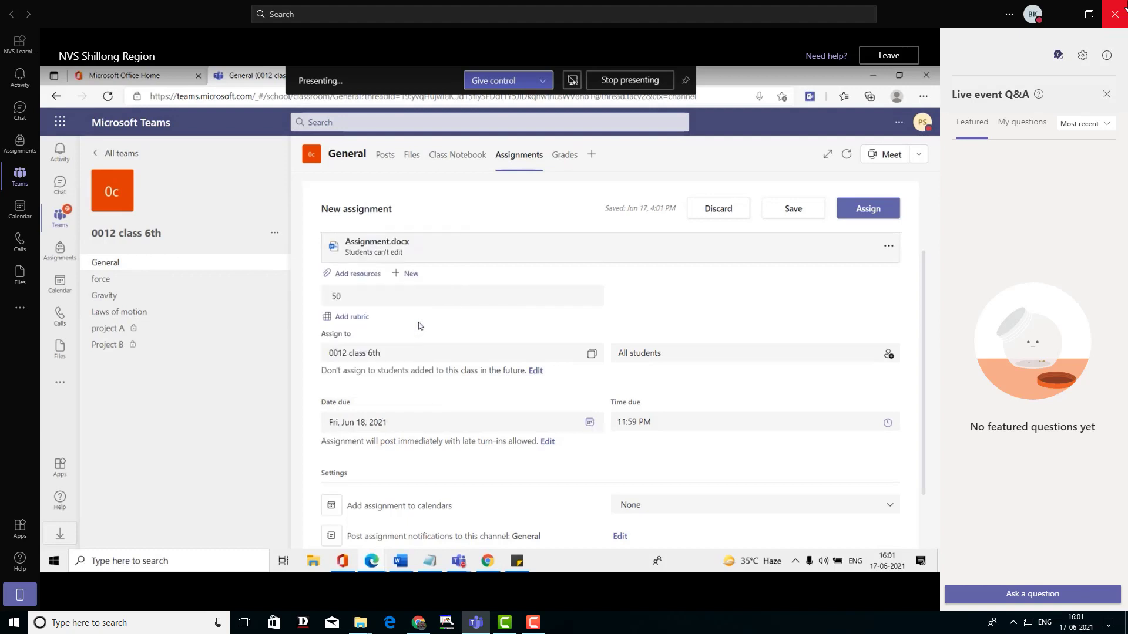
pyautogui.click(887, 421)
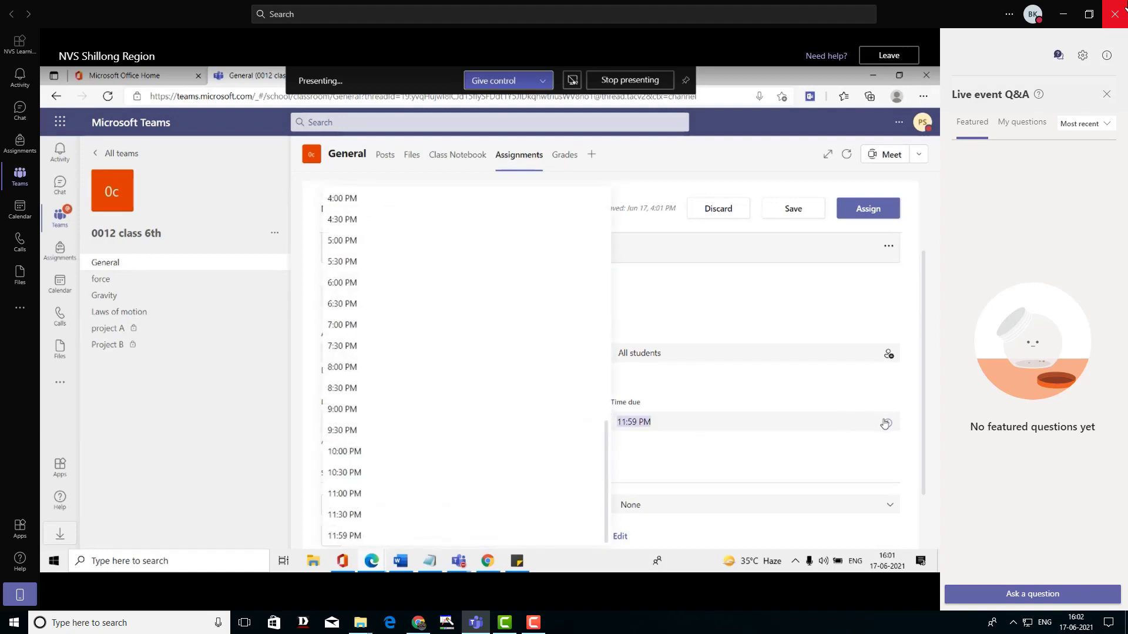
pyautogui.click(345, 282)
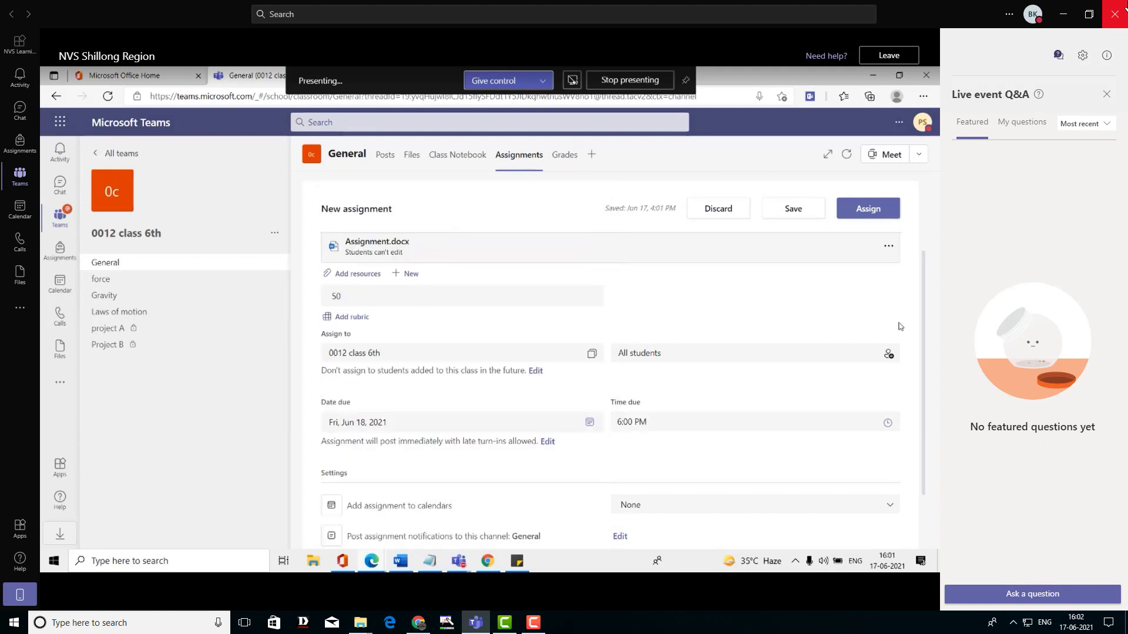
# Try the future scheduling and close date options in the assignment timeline, and cancel without applying them
pyautogui.moveTo(926, 362); pyautogui.dragTo(921, 414)
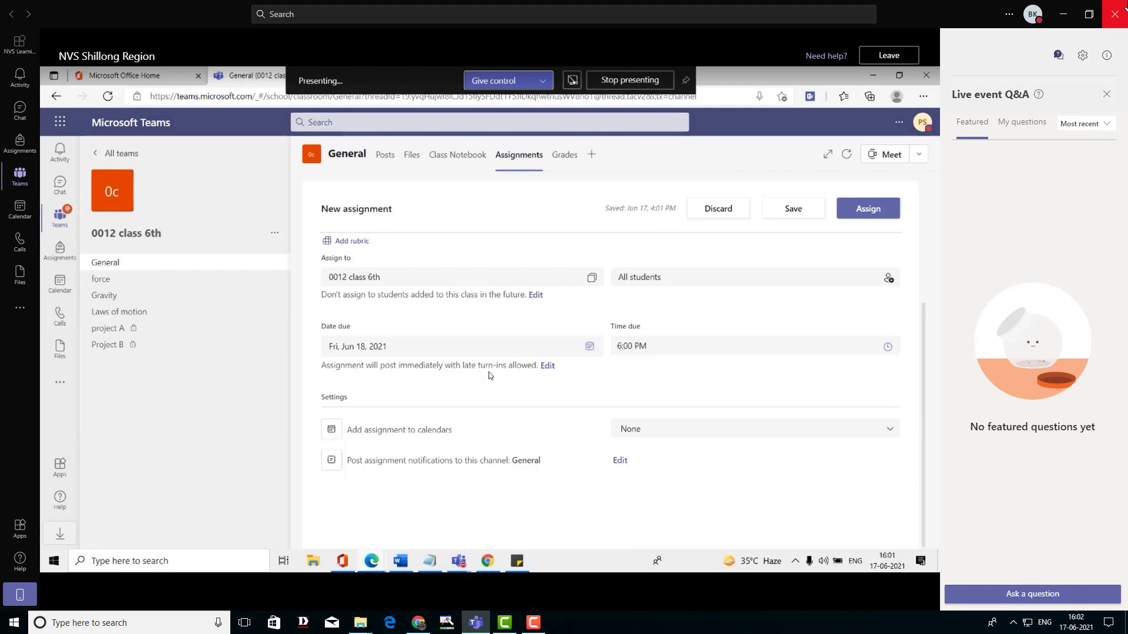
pyautogui.click(546, 366)
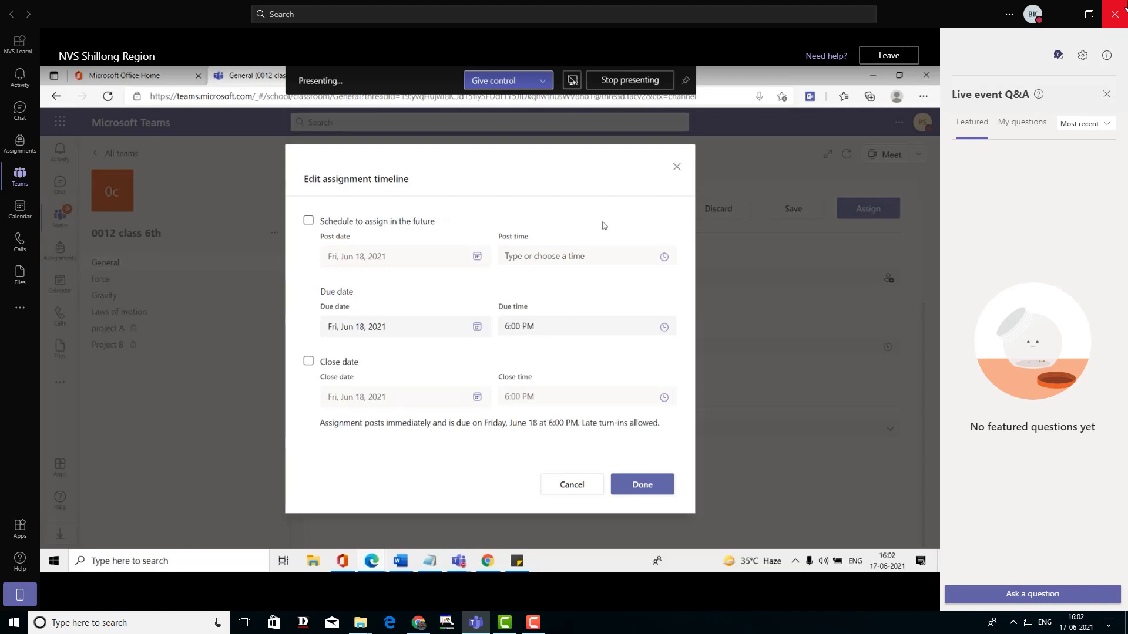
pyautogui.click(533, 623)
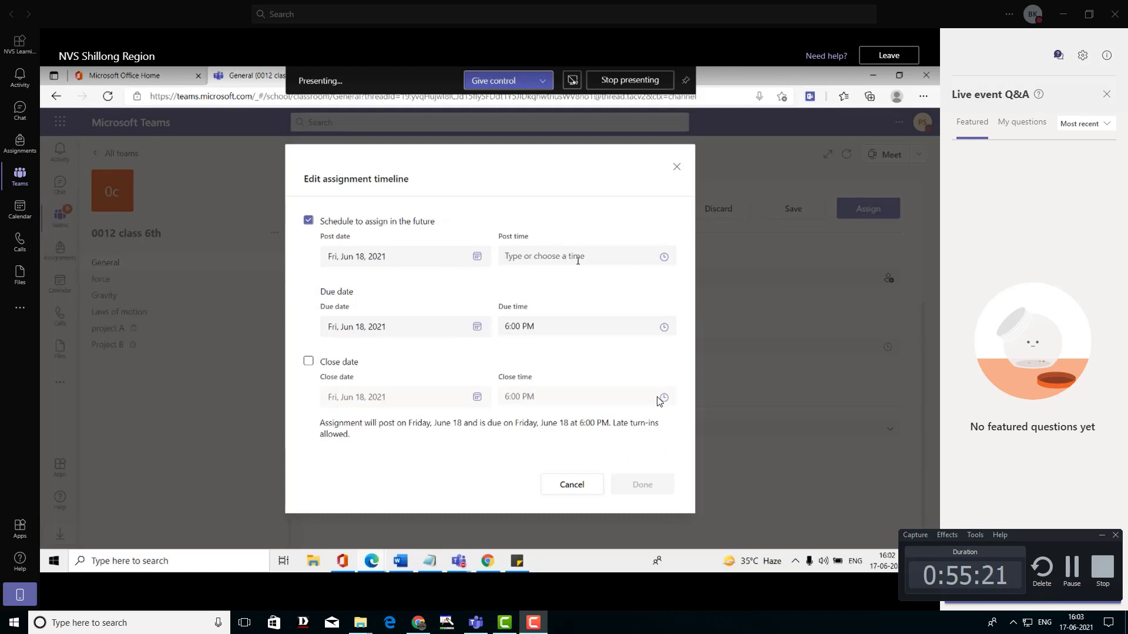
pyautogui.click(308, 221)
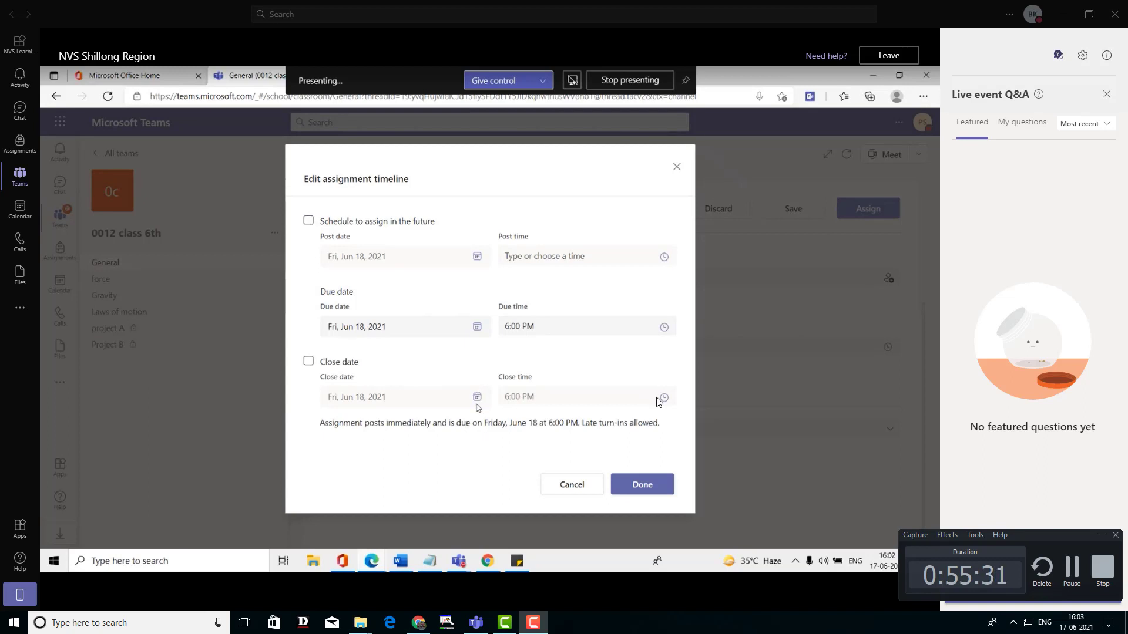
pyautogui.click(306, 360)
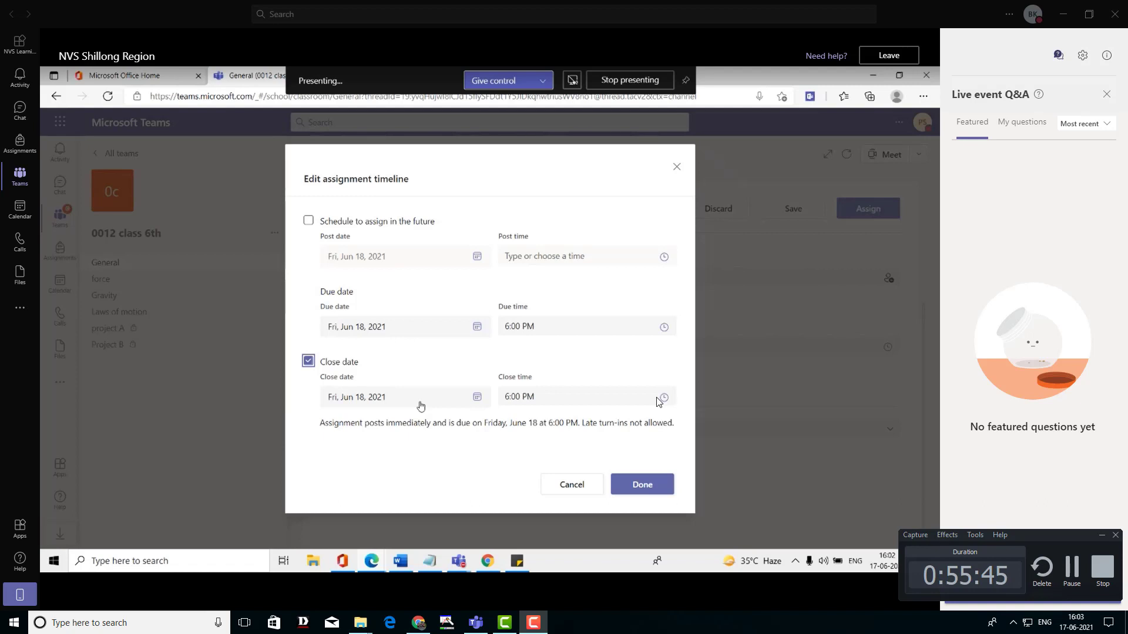
pyautogui.click(309, 360)
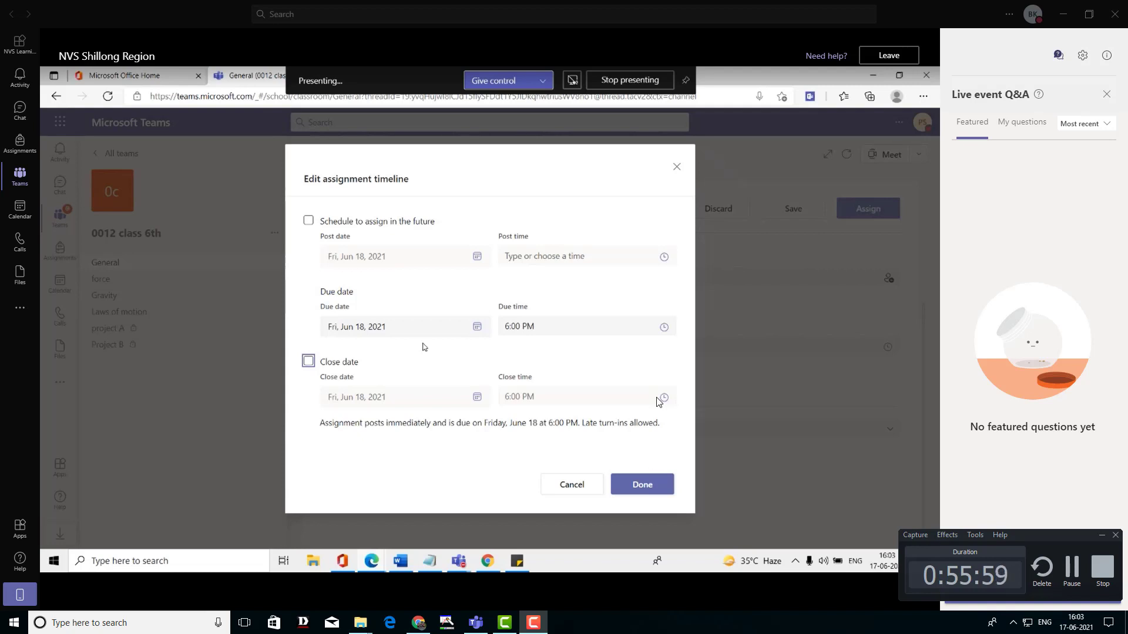
pyautogui.click(308, 362)
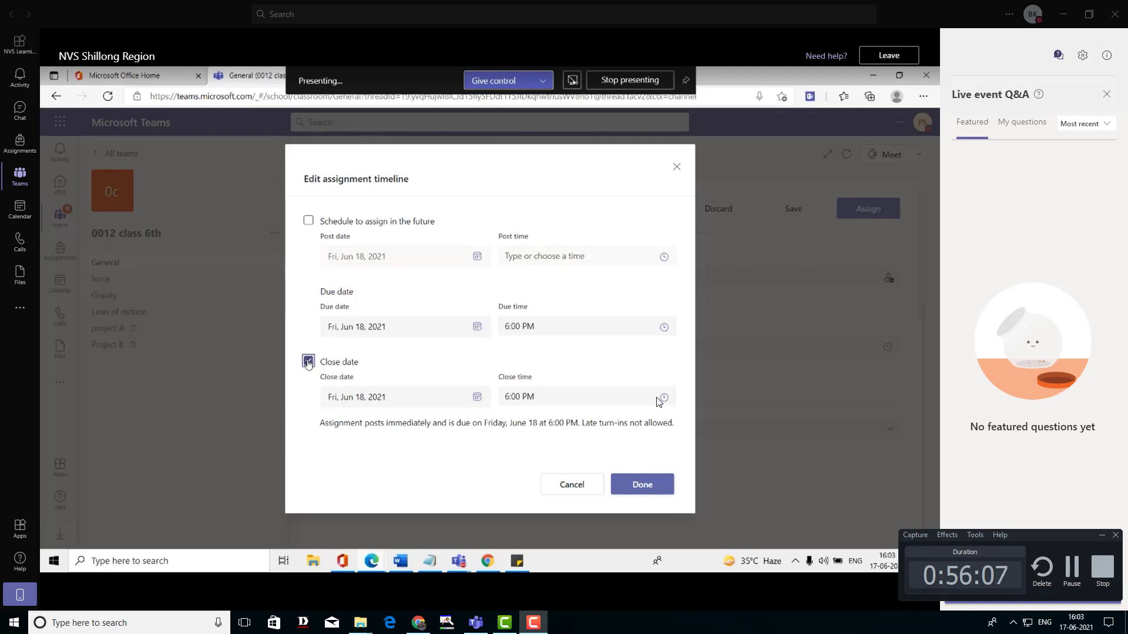
pyautogui.click(308, 366)
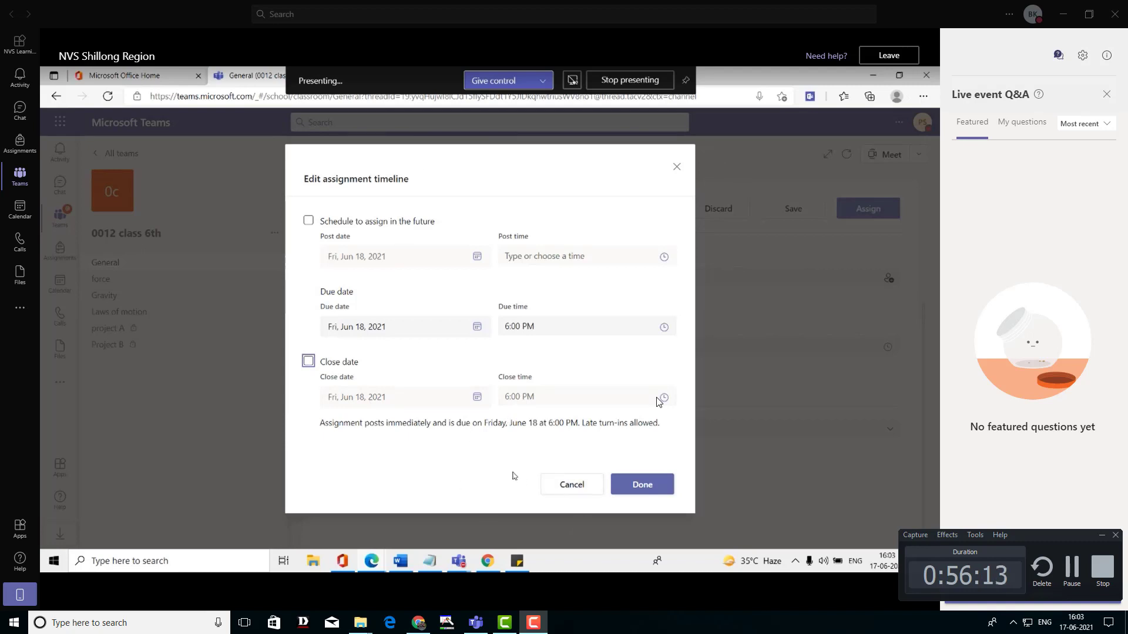
pyautogui.click(568, 484)
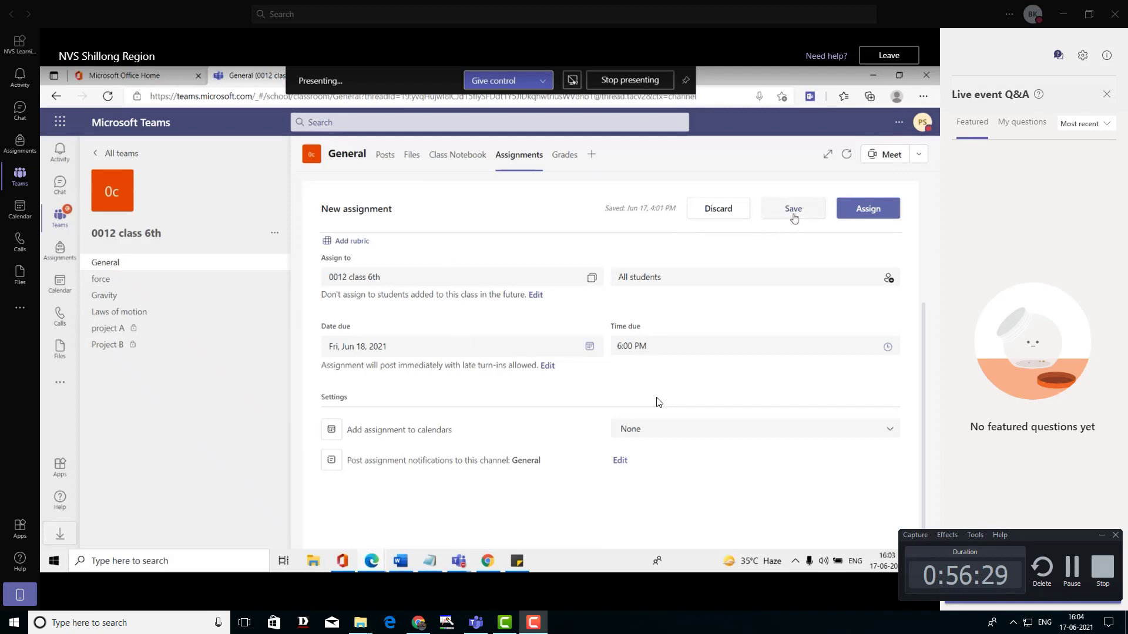
# Assign the History assignment to all students of 0012 class 6th
pyautogui.click(865, 214)
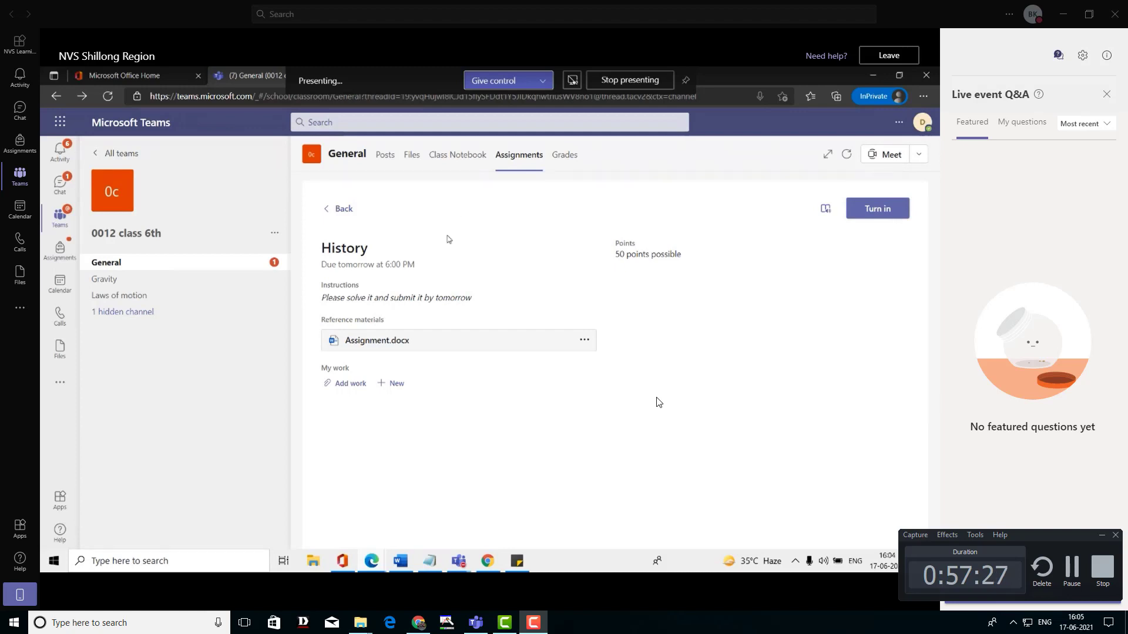
# Examine the open and download options for the reference file Assignment.docx in the student's view of the assignment
pyautogui.click(584, 340)
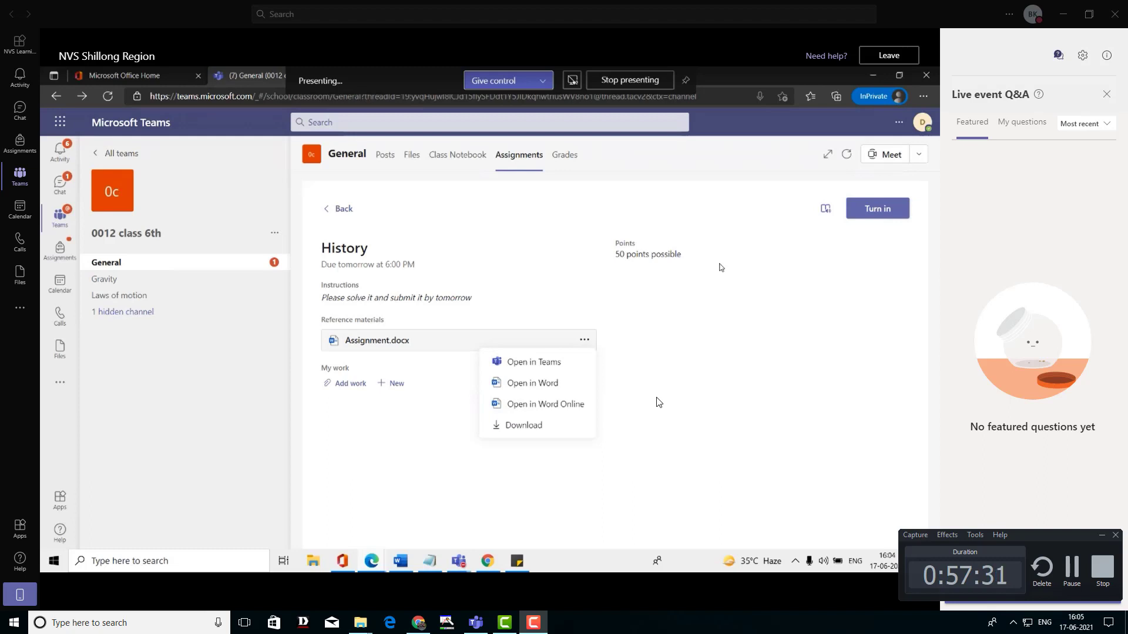
pyautogui.click(354, 421)
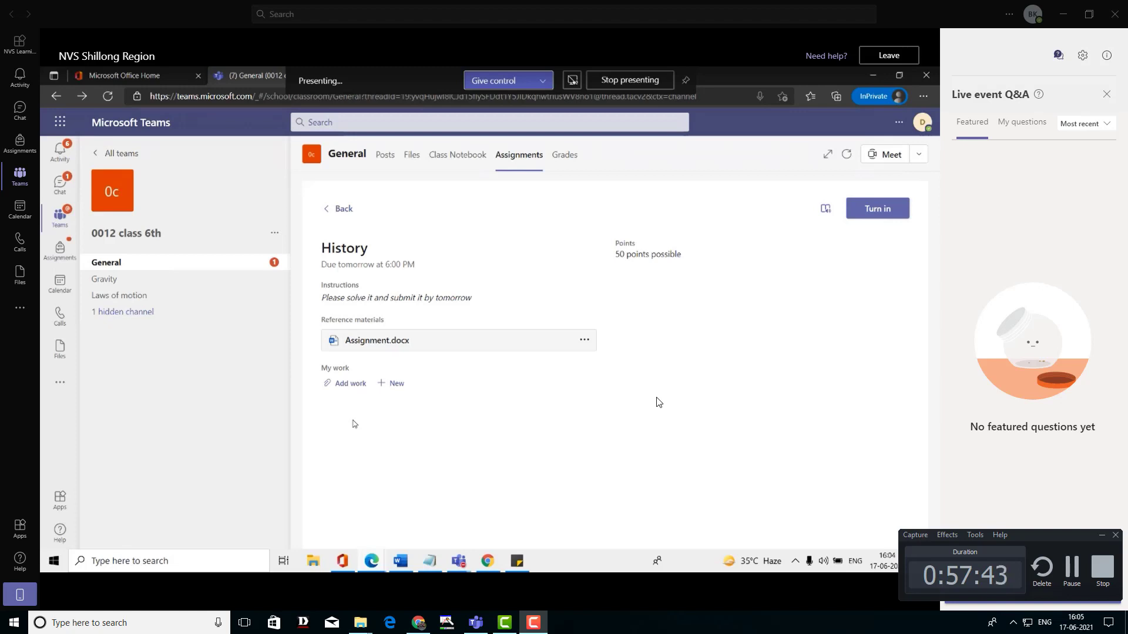
# Attach student work11 - Copy.pdf from the v555 folder on this device as the student's work and turn in the History assignment
pyautogui.click(350, 383)
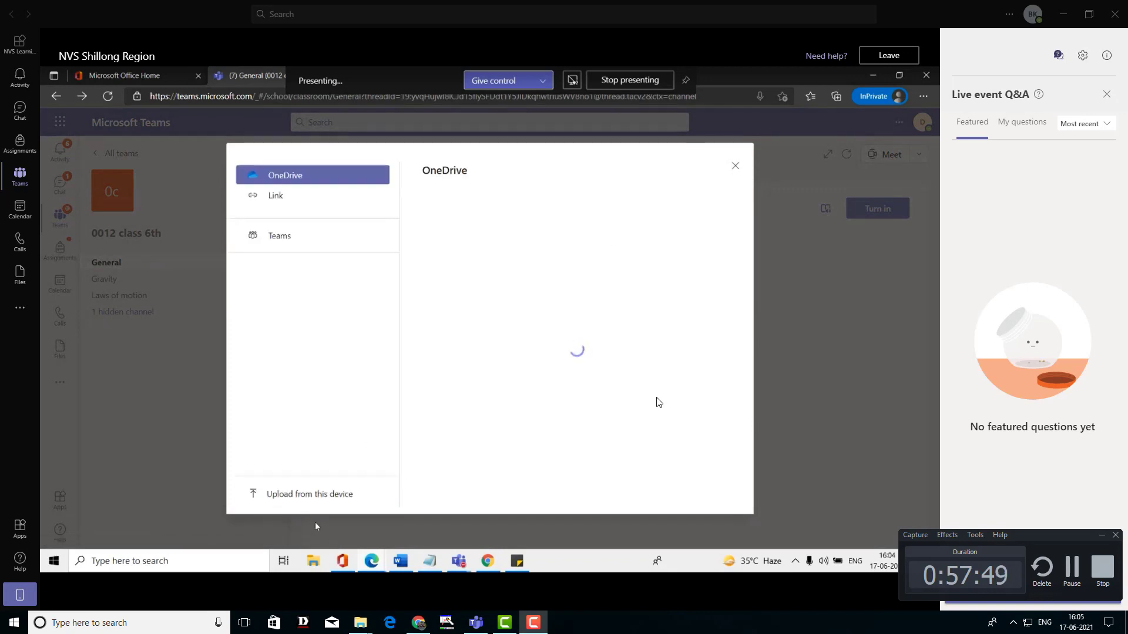
pyautogui.click(321, 498)
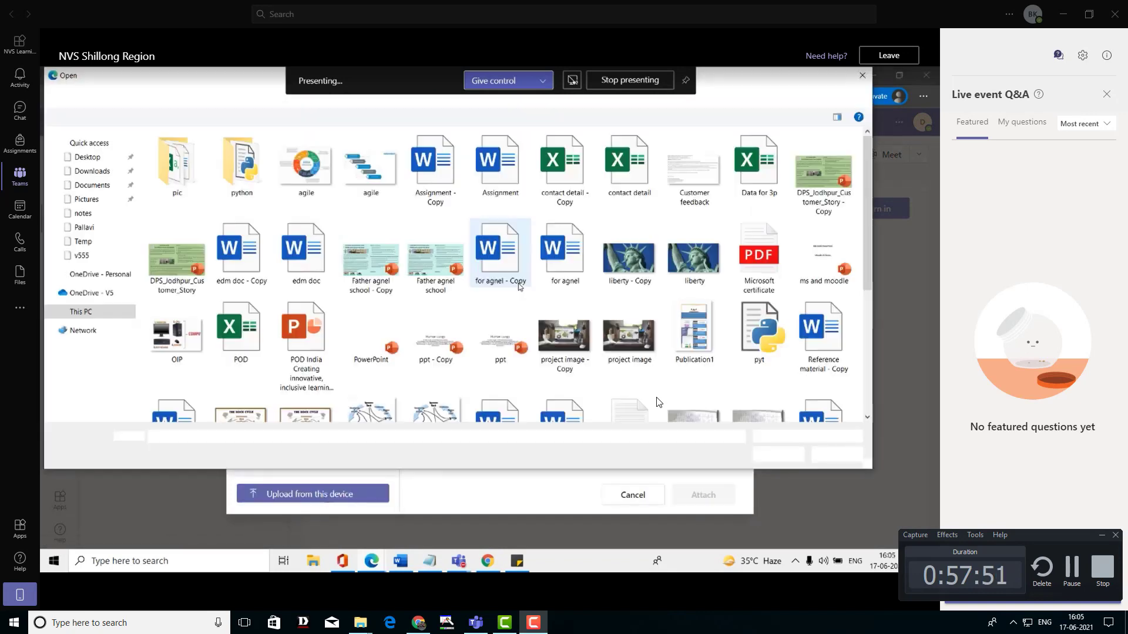
pyautogui.moveTo(864, 208); pyautogui.dragTo(864, 323)
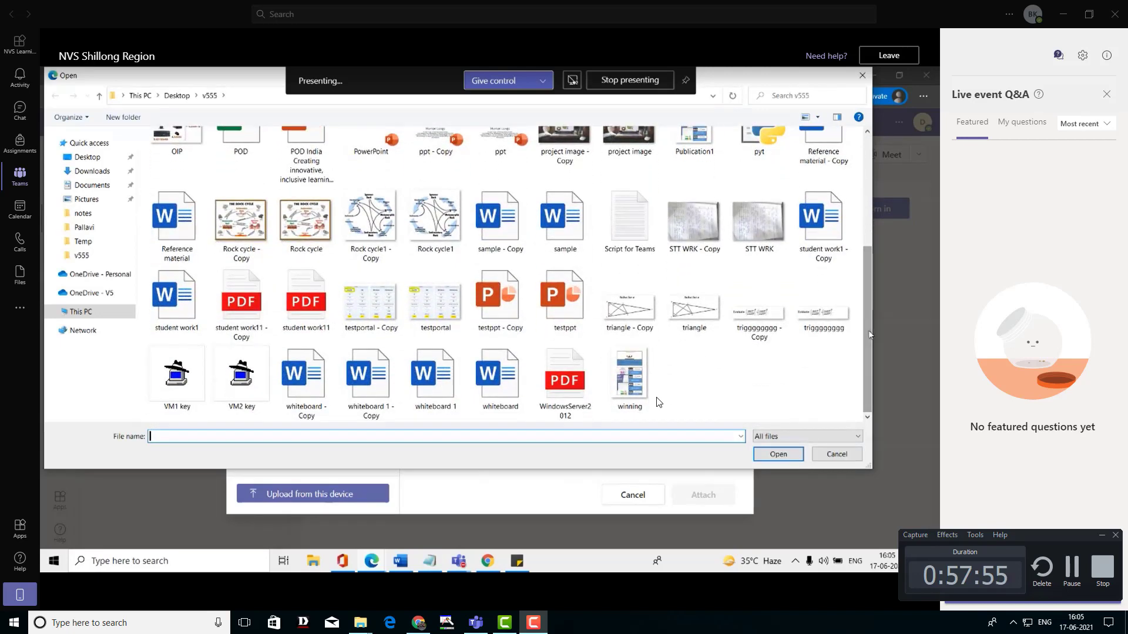
pyautogui.click(240, 304)
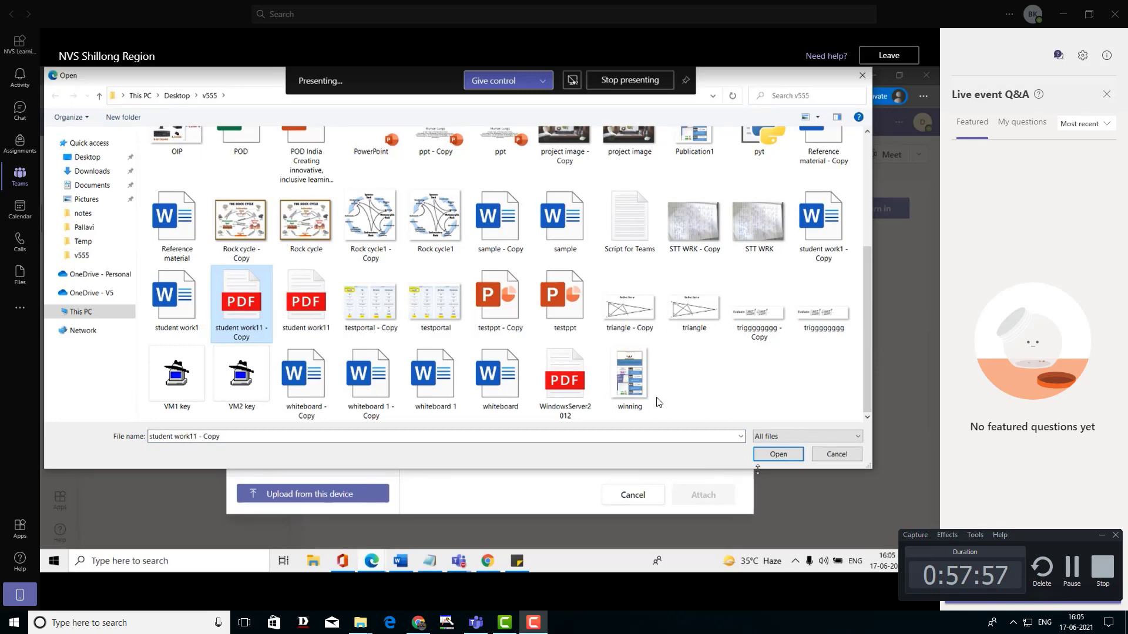
pyautogui.click(771, 456)
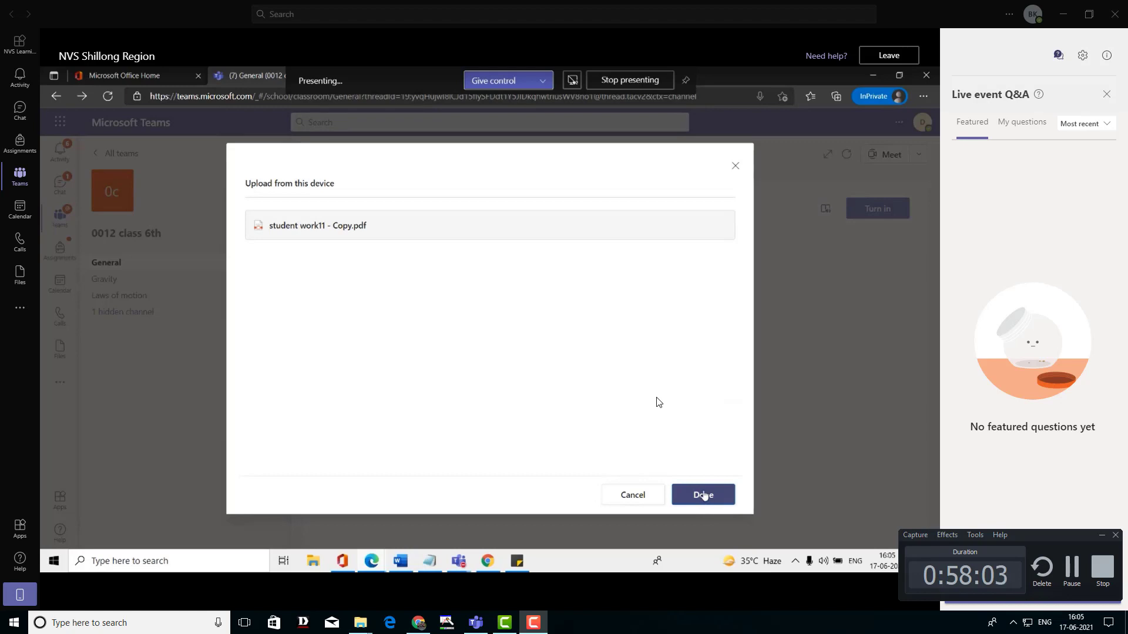
pyautogui.click(703, 496)
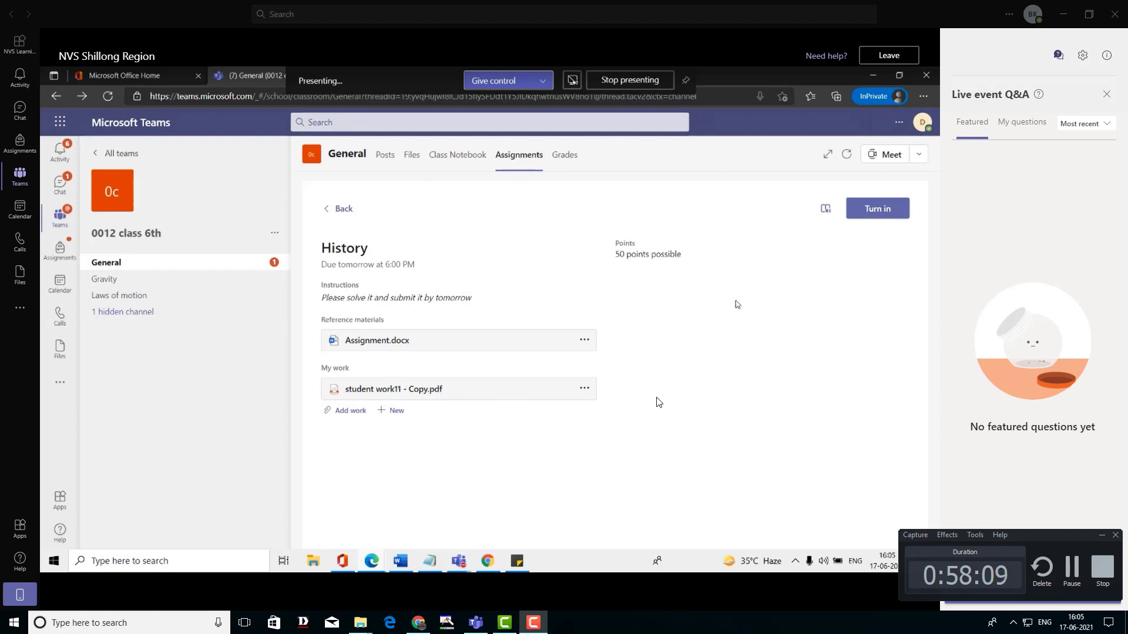
pyautogui.click(858, 214)
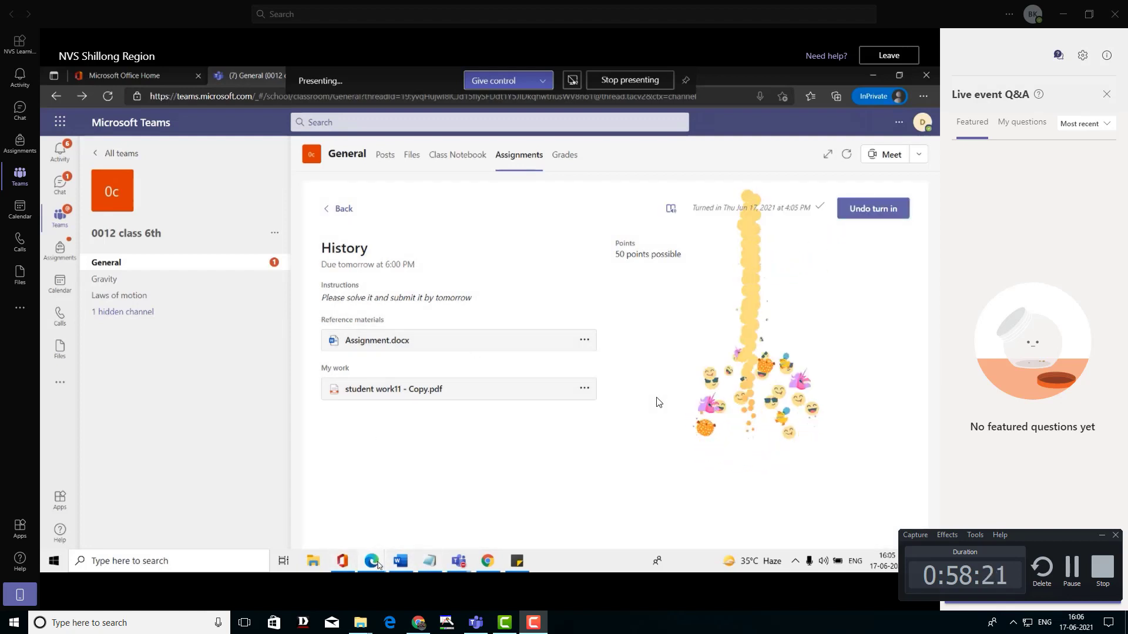
# In the teacher's view, grade the student's turned-in History work 40 out of 50 and return it with the feedback "good"
pyautogui.moveTo(371, 561)
pyautogui.click(329, 523)
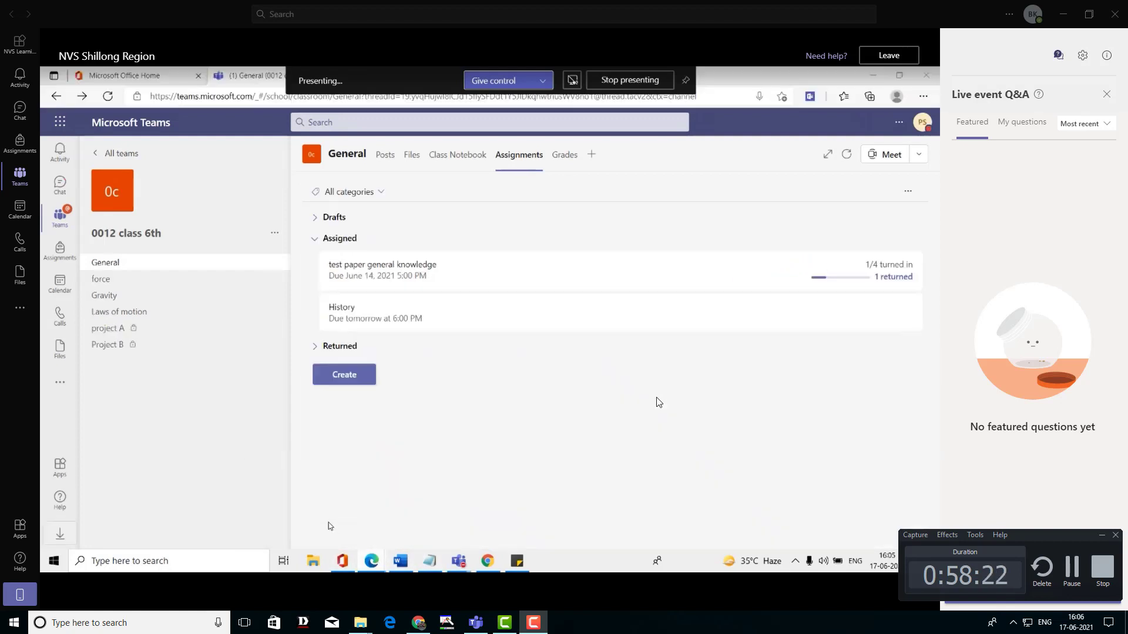
pyautogui.click(393, 318)
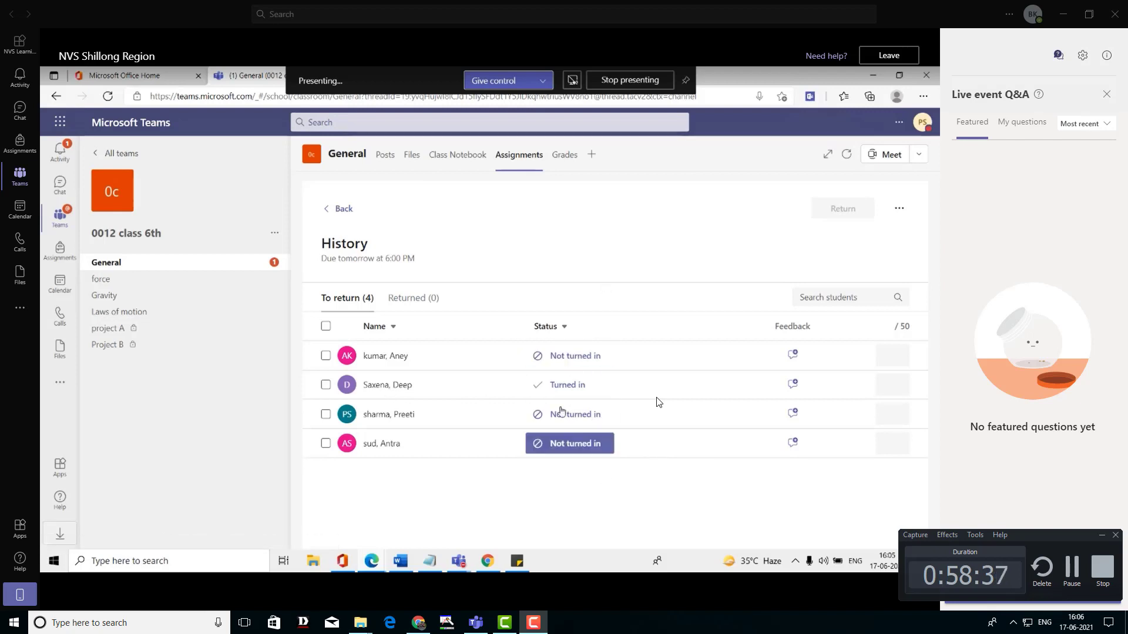
pyautogui.click(397, 387)
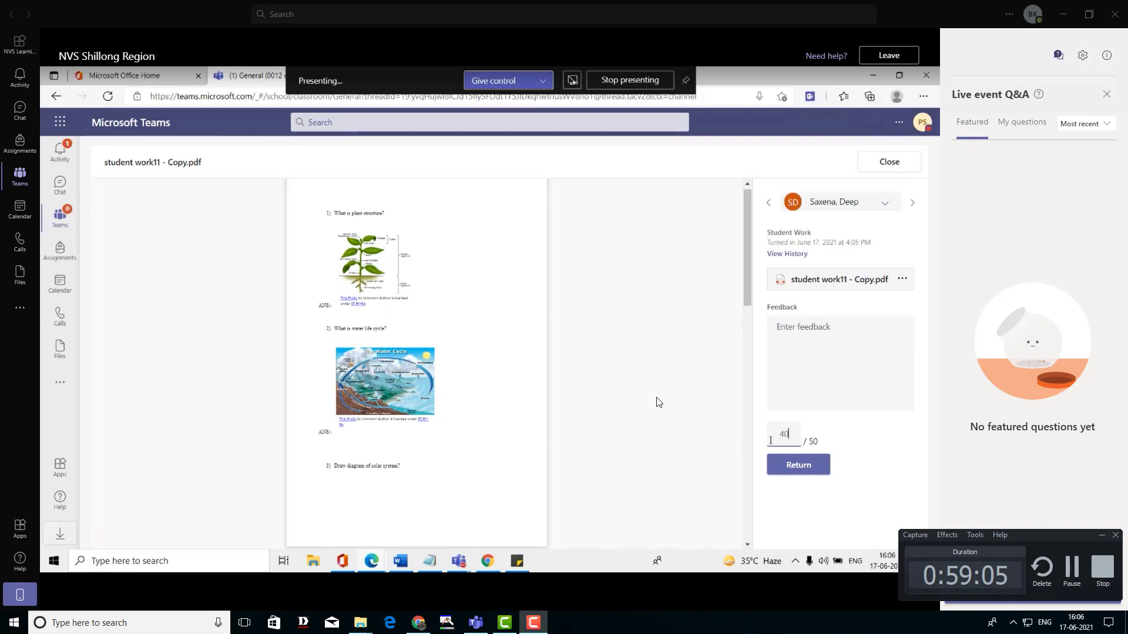
pyautogui.click(797, 370)
pyautogui.write('good')
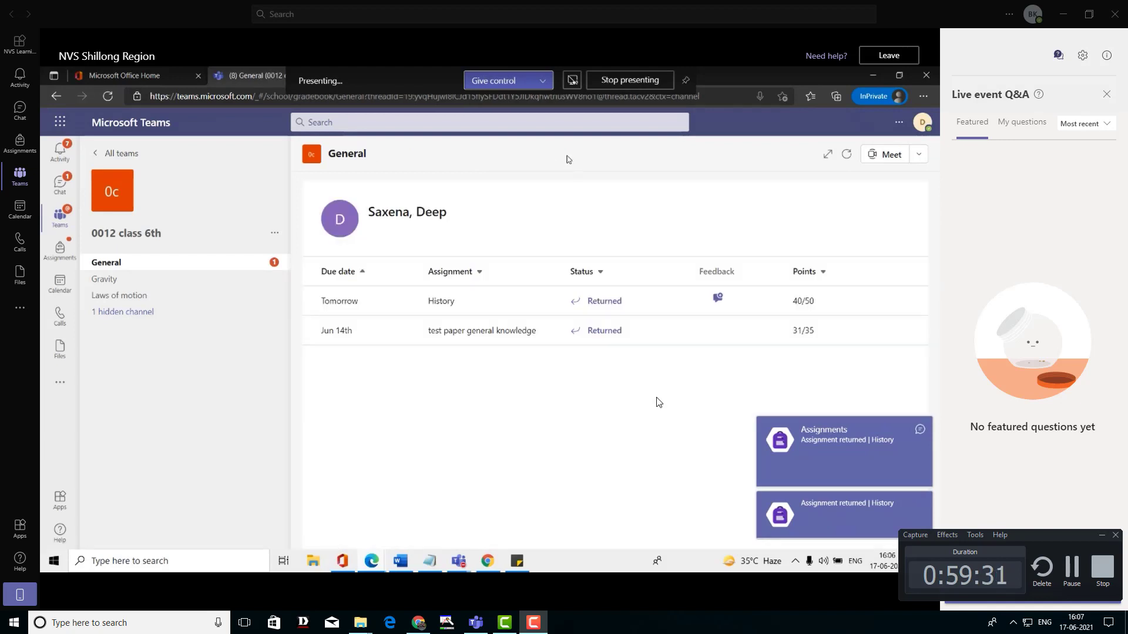
# Read the History feedback in the student's grades, and open the class grades in the teacher's view
pyautogui.click(718, 300)
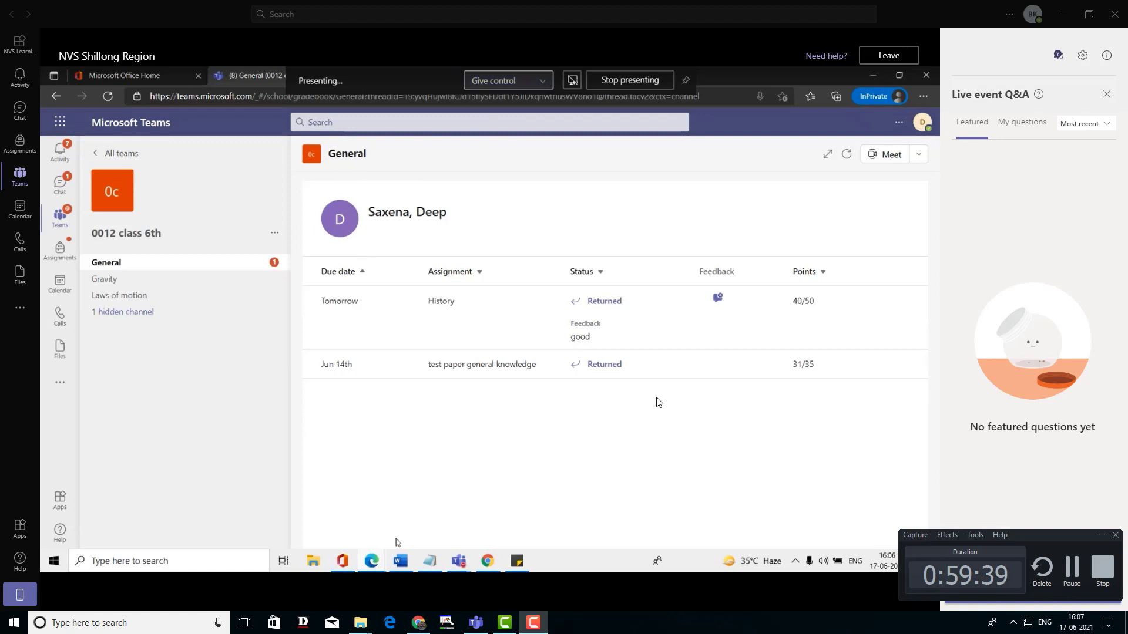
pyautogui.moveTo(379, 558)
pyautogui.click(338, 509)
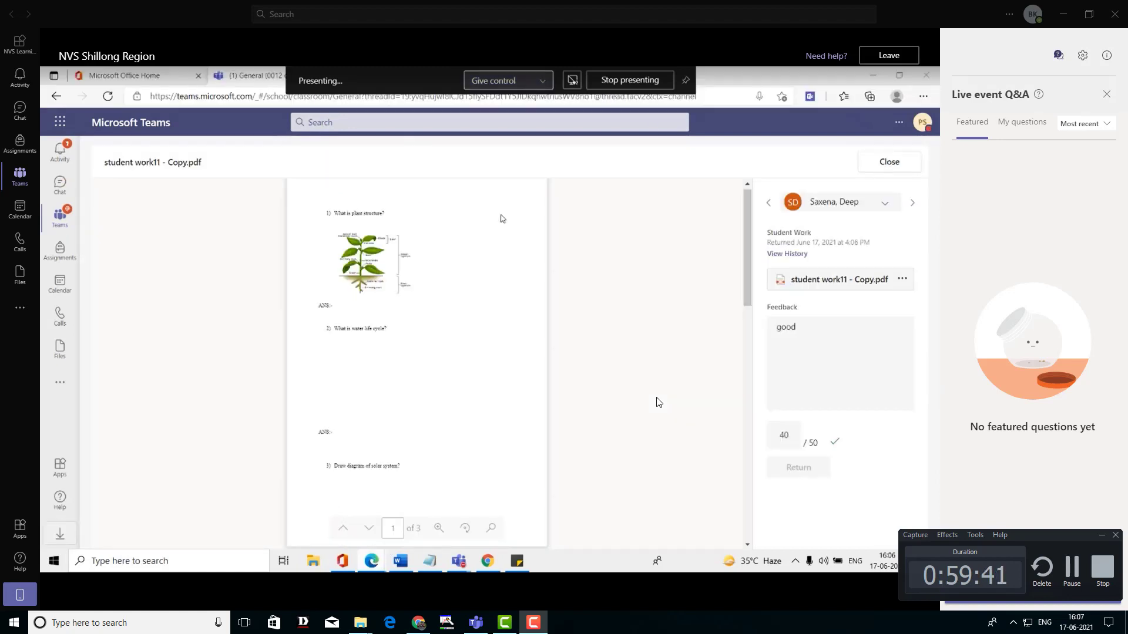
pyautogui.click(882, 167)
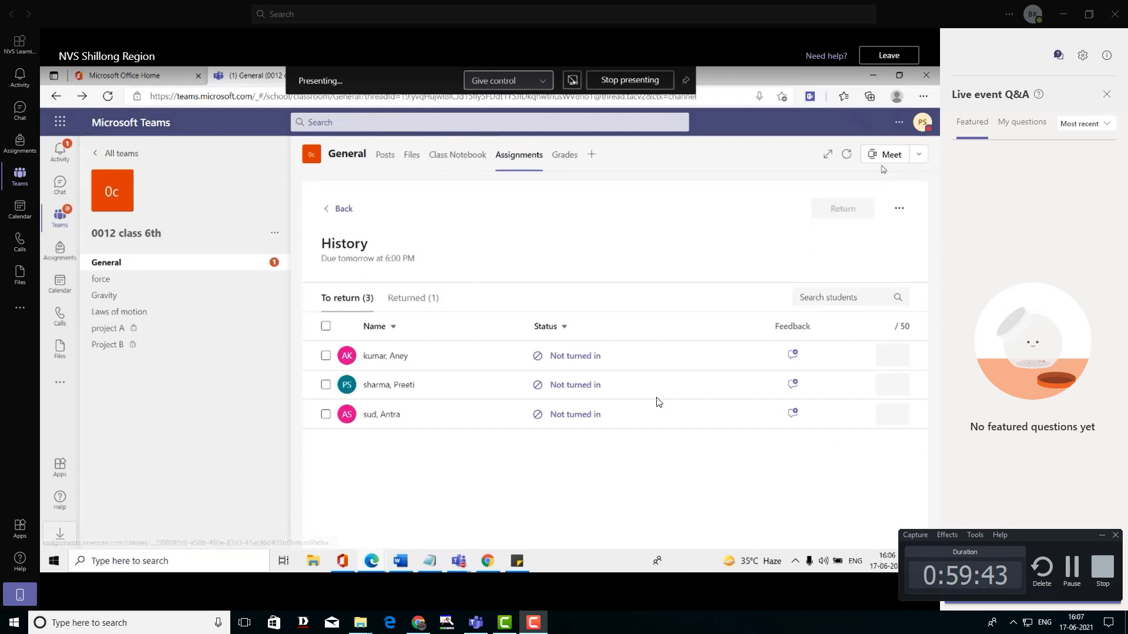
pyautogui.click(555, 159)
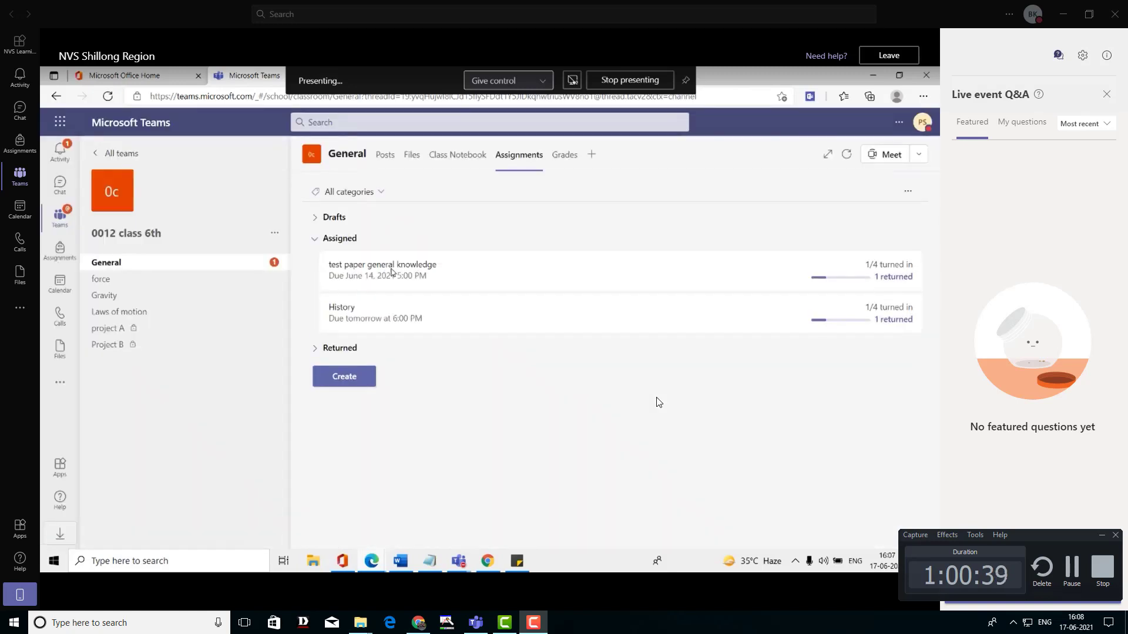
# Create a new quiz from the class's assignments and title it GQ-1
pyautogui.click(342, 379)
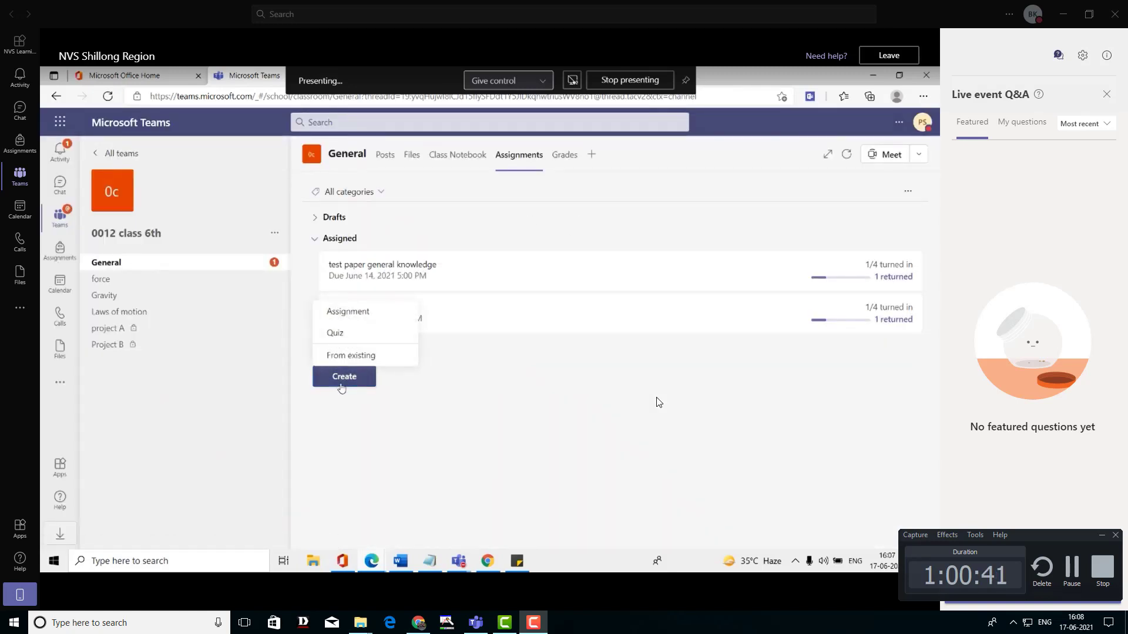
pyautogui.click(343, 339)
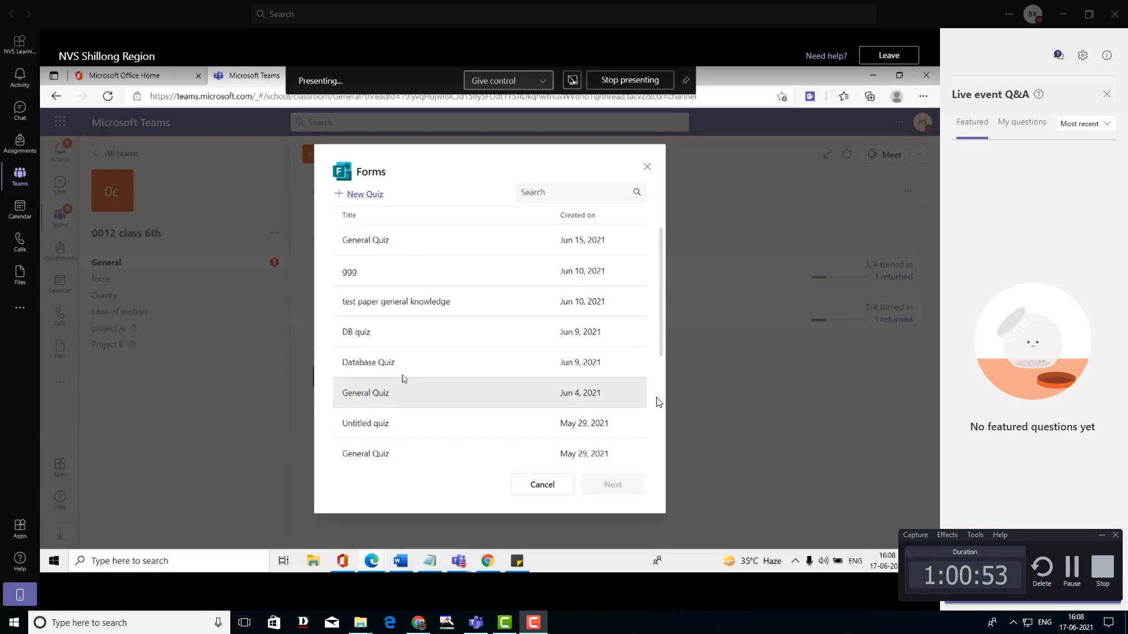
pyautogui.click(365, 194)
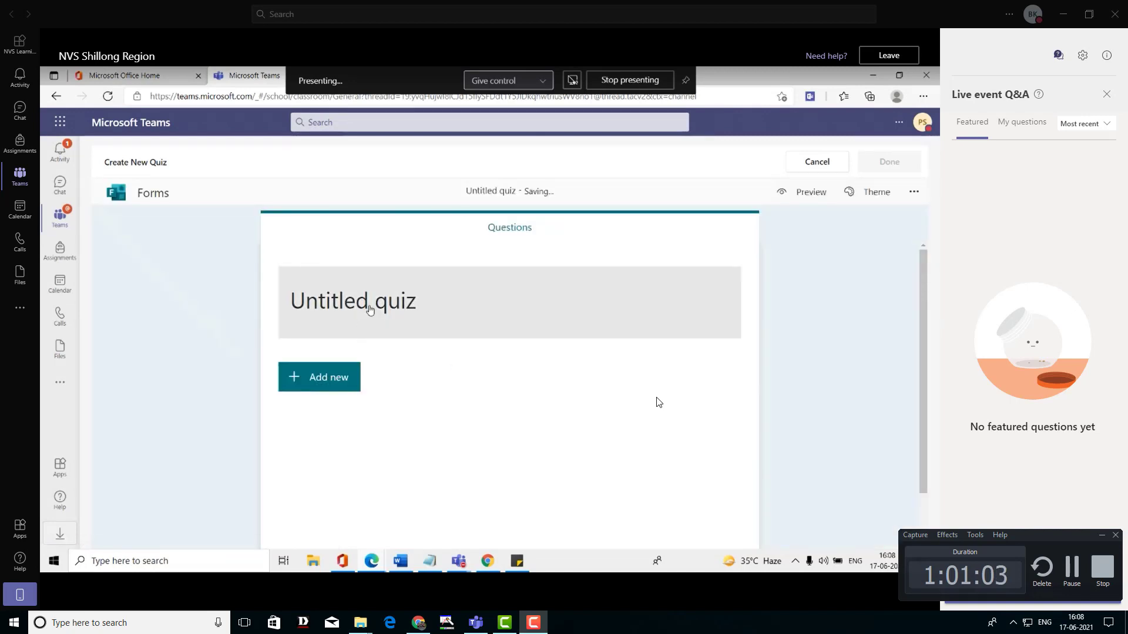
pyautogui.click(404, 309)
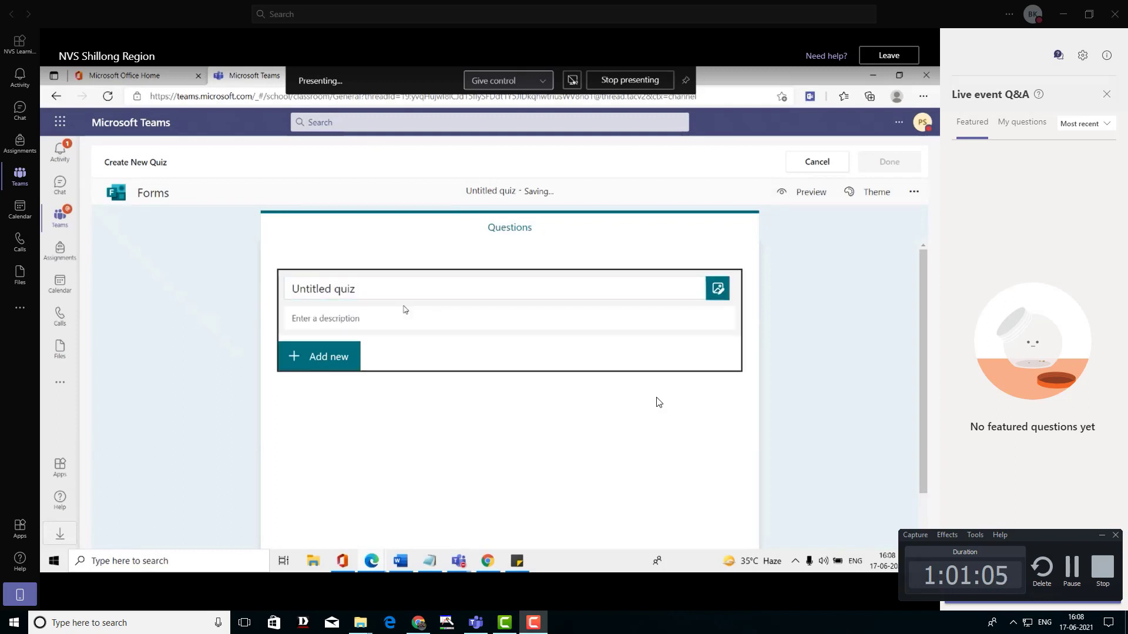
pyautogui.tripleClick(353, 291)
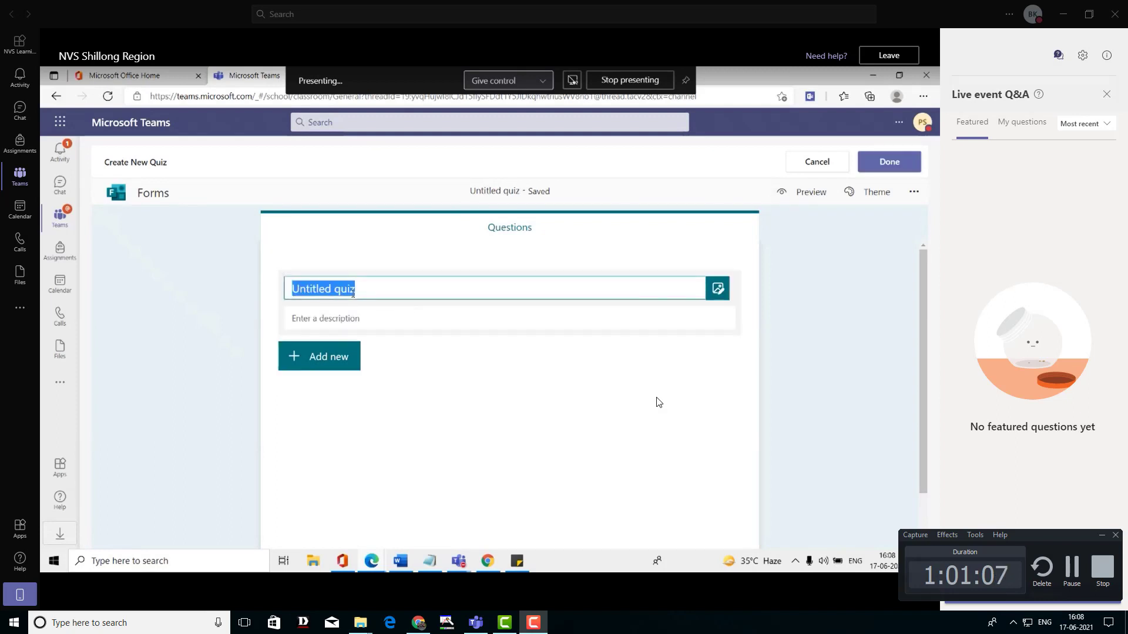
pyautogui.press('BackSpace')
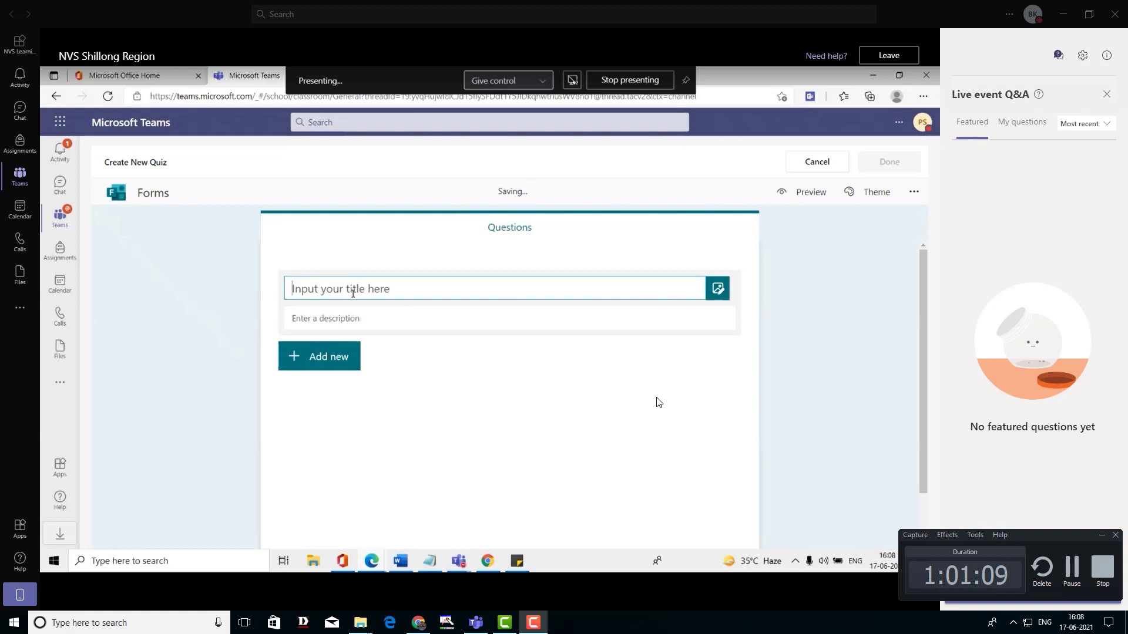
pyautogui.write('GQ-1')
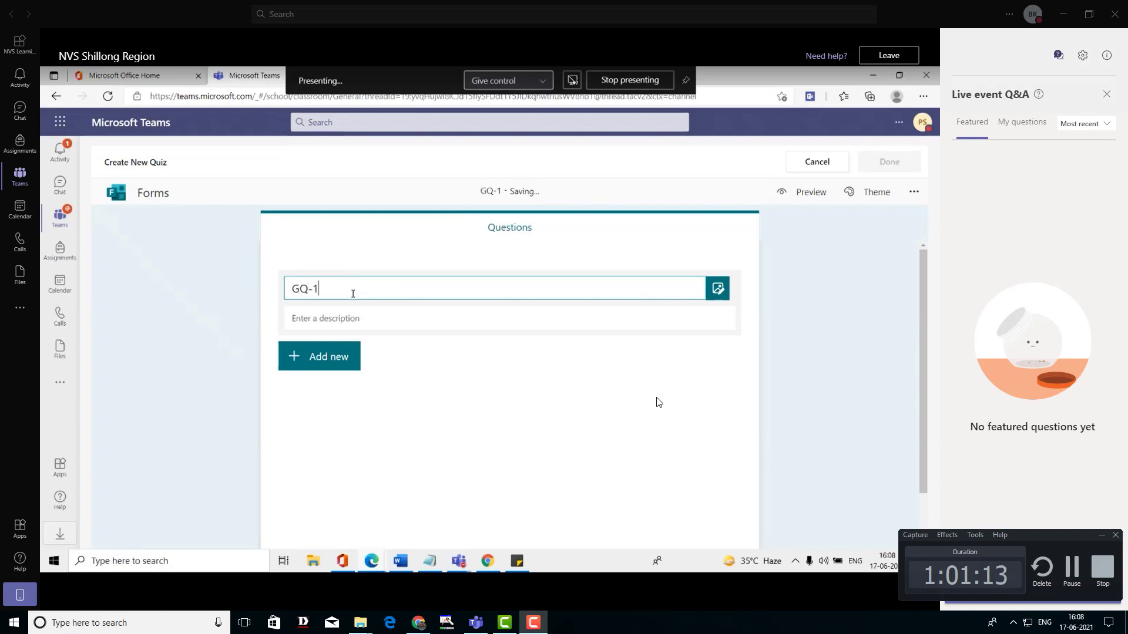
pyautogui.click(316, 318)
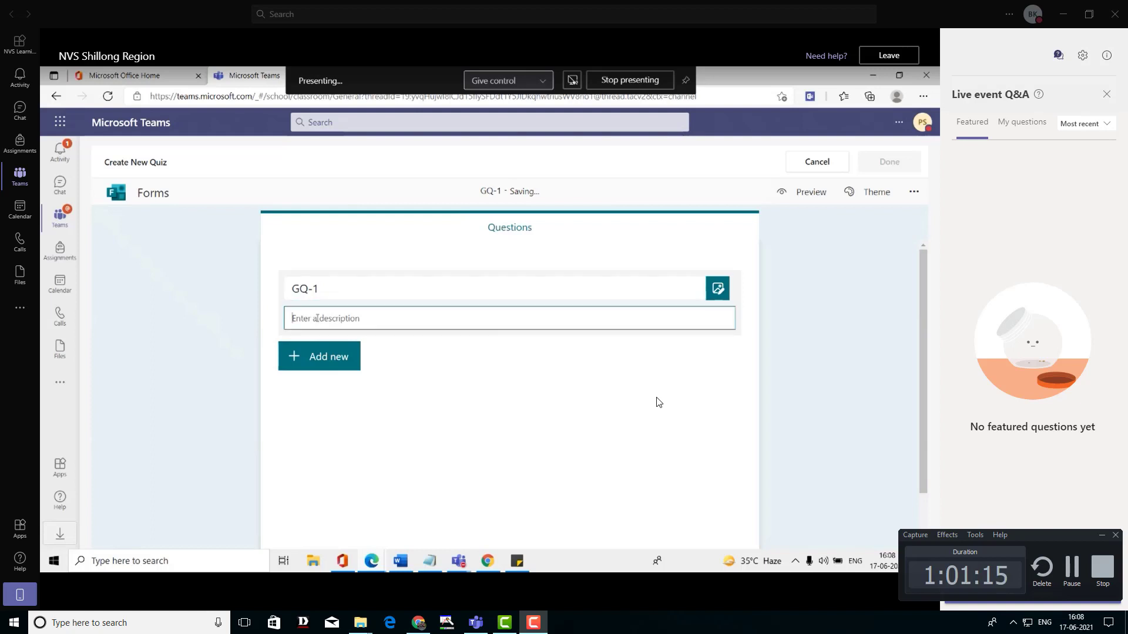
# Apply the theme of two men skiing in the snow to the quiz and preview it for computer and mobile
pyautogui.click(876, 193)
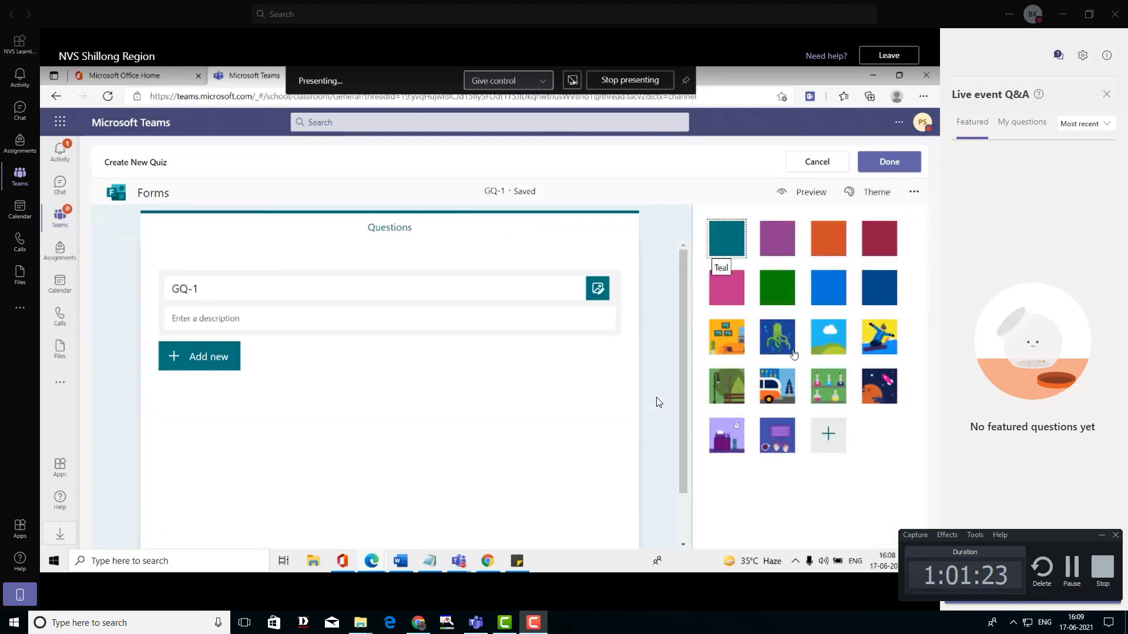
pyautogui.click(879, 336)
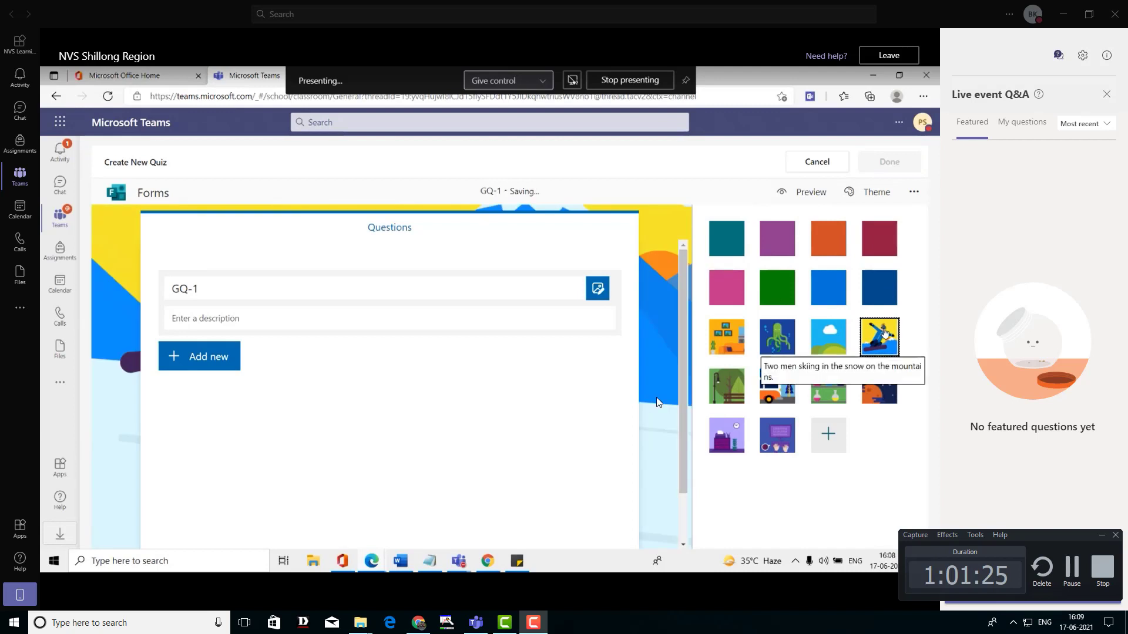
pyautogui.click(801, 193)
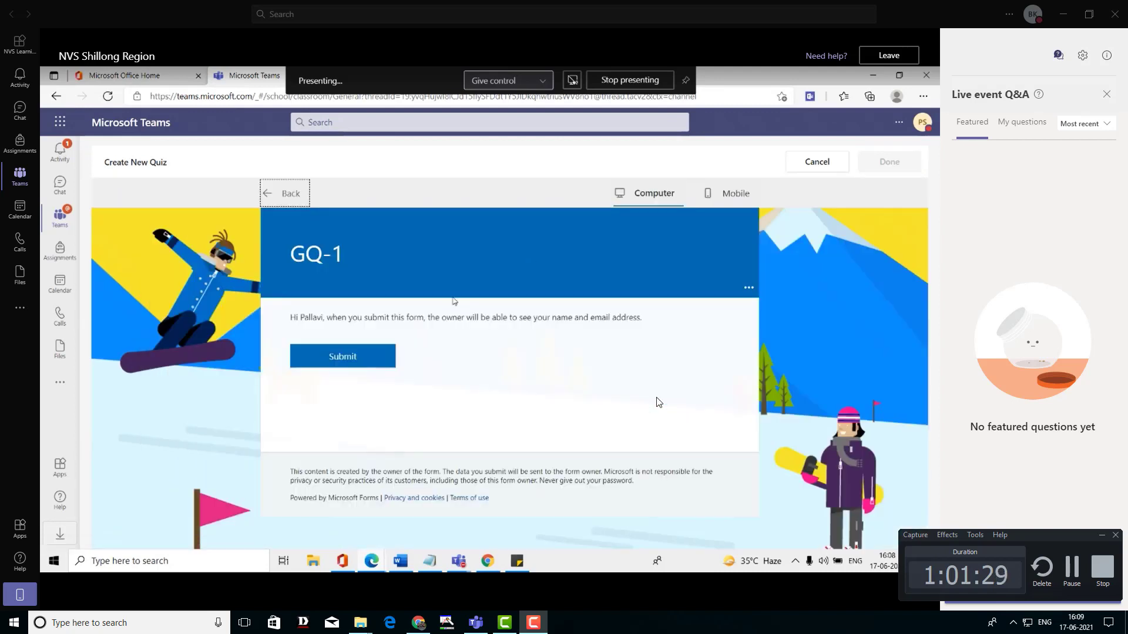
pyautogui.click(729, 199)
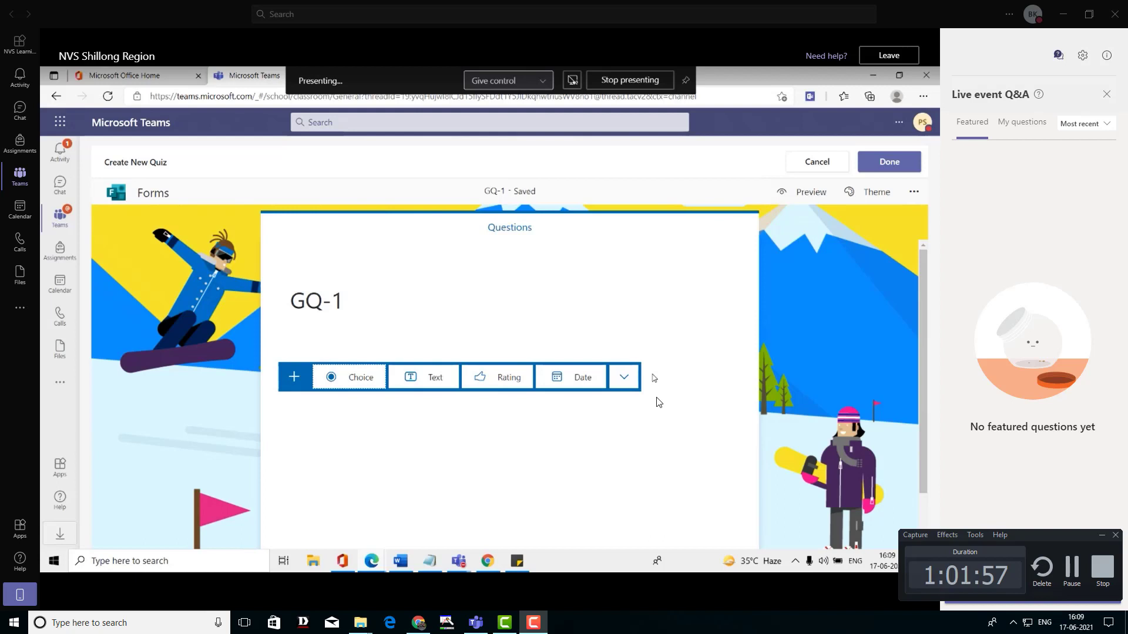
# Try out a text question in the GQ-1 quiz and delete it
pyautogui.click(421, 382)
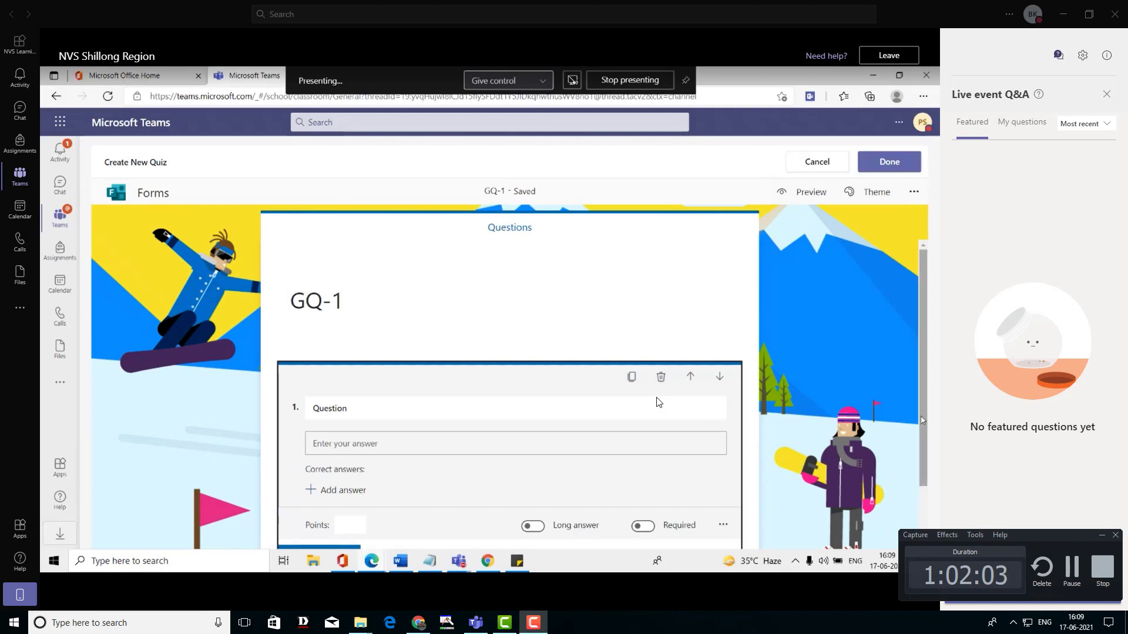
pyautogui.click(922, 409)
pyautogui.scroll(-1, 922, 409)
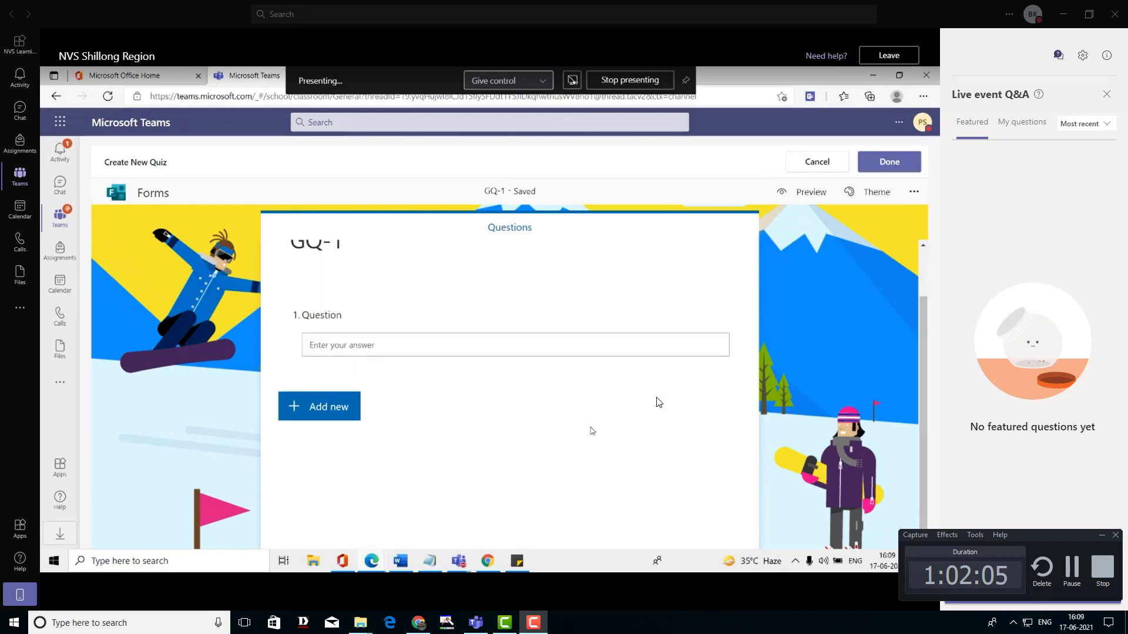
pyautogui.click(369, 350)
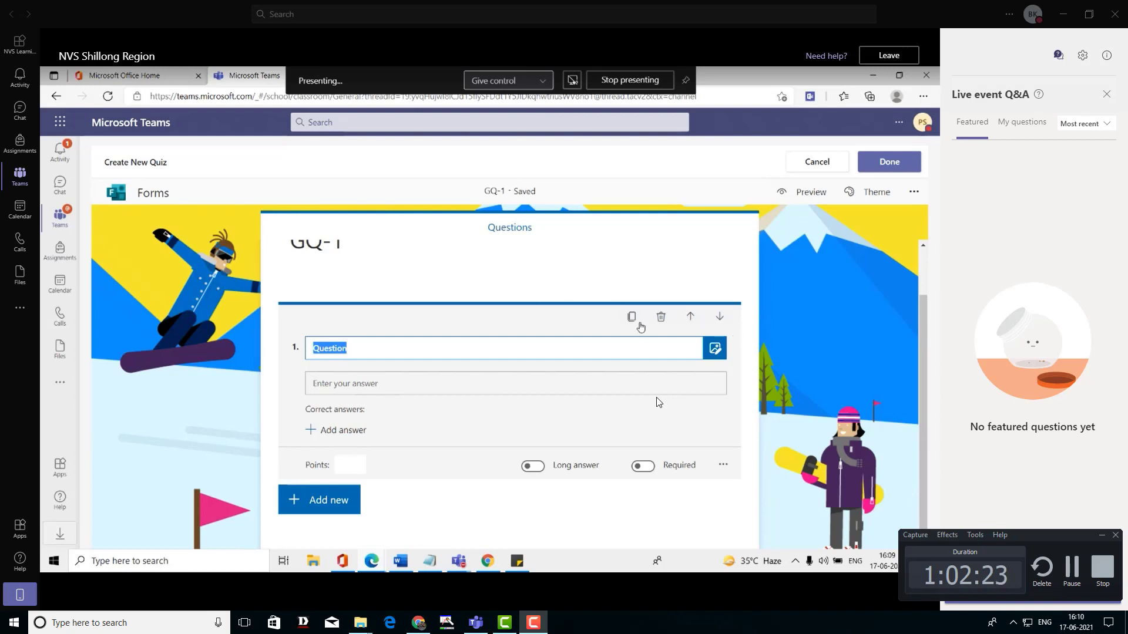
pyautogui.click(667, 321)
# Add a choice question to the quiz that reads "what is the capital of india"
pyautogui.click(335, 323)
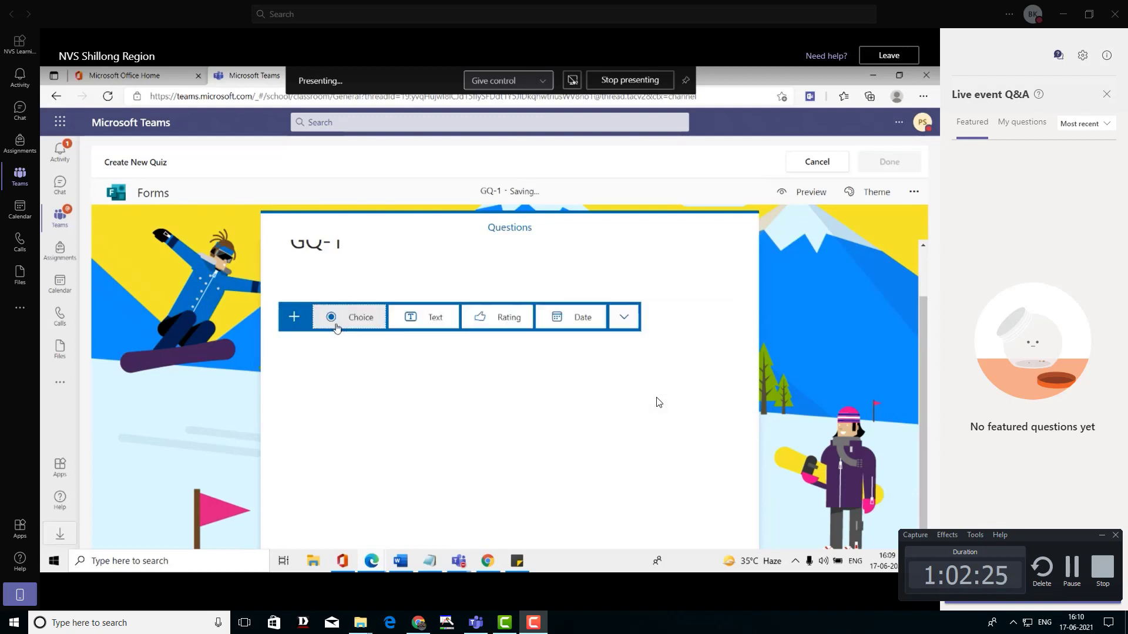
pyautogui.click(365, 326)
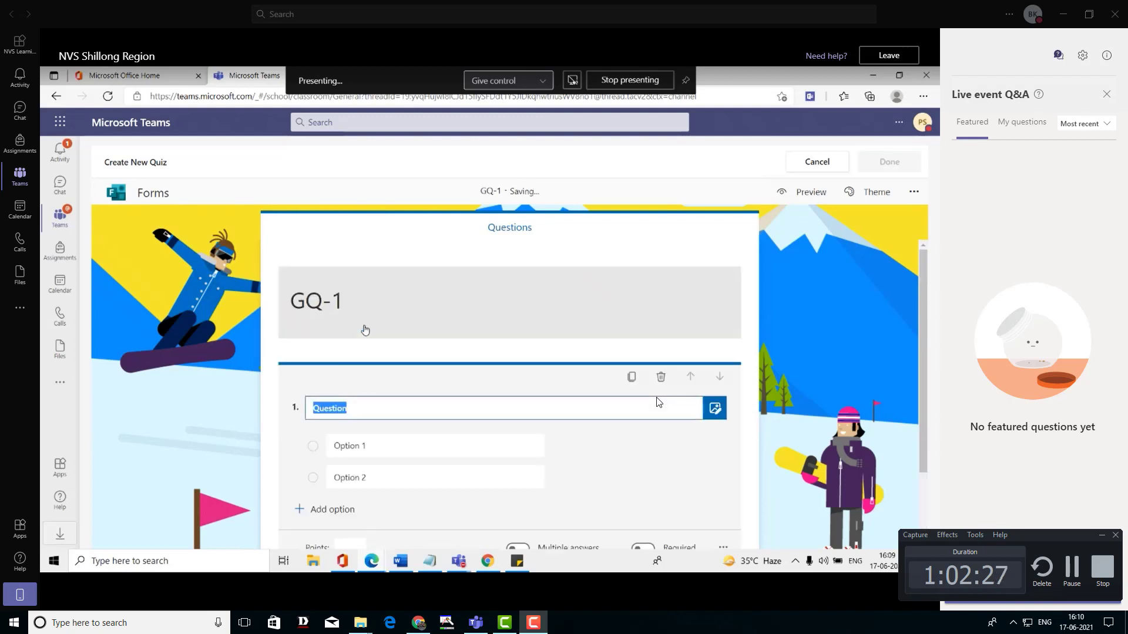
pyautogui.press('BackSpace')
pyautogui.write('what is the capital of india')
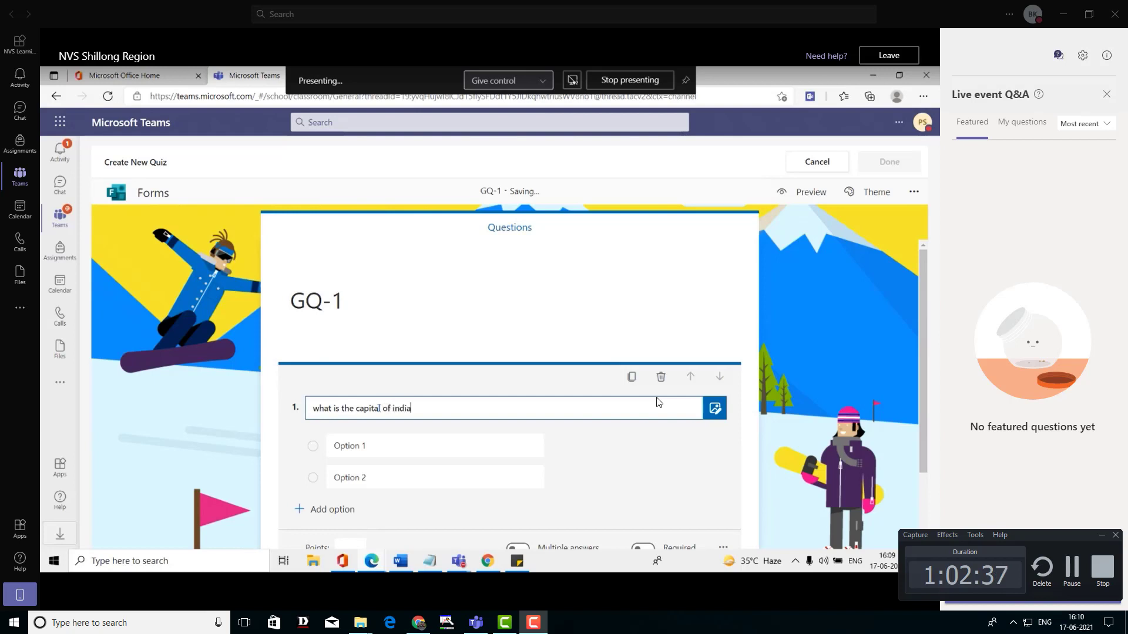
# Fill in delhi, Dhaka, Mumbai and Jakarta as the question's answer options and mark delhi as the correct answer
pyautogui.click(363, 448)
pyautogui.write('delhi')
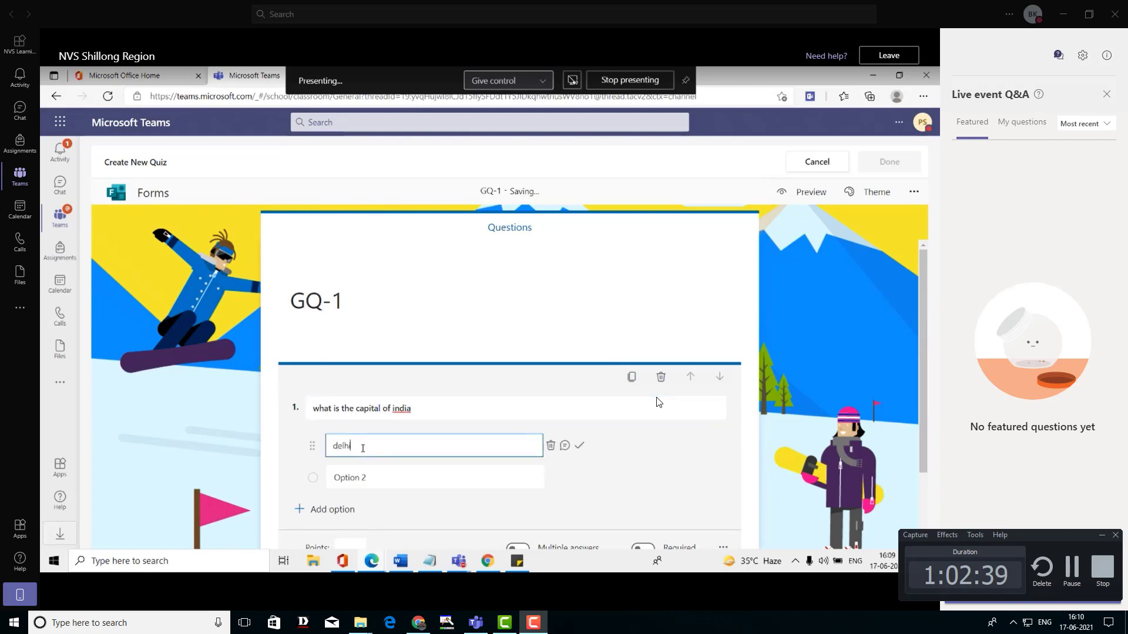
pyautogui.click(365, 474)
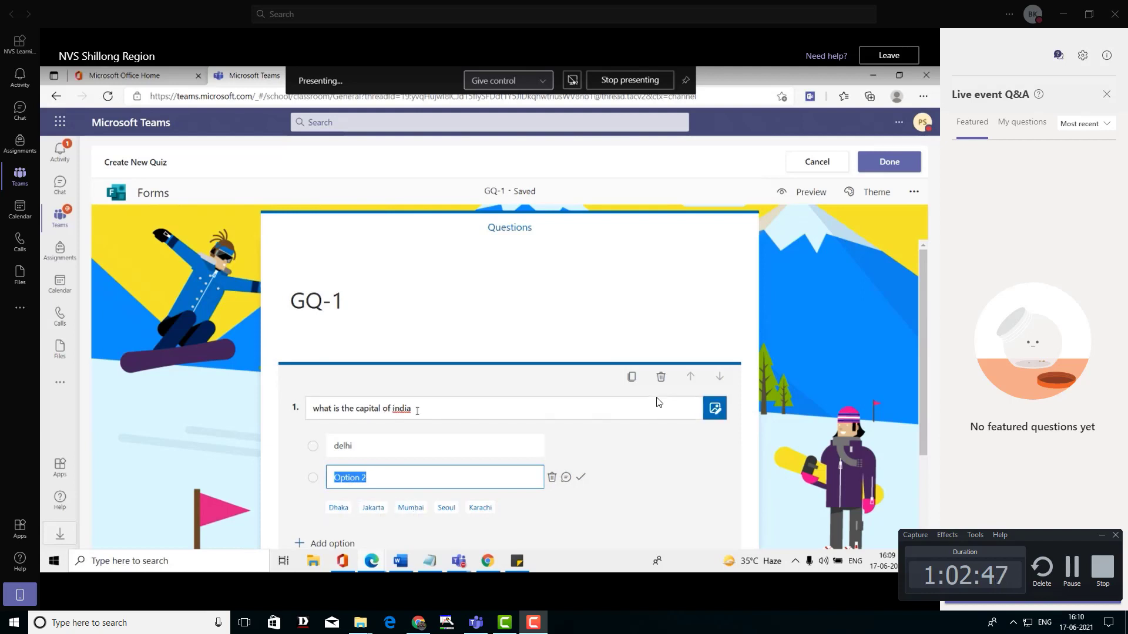
pyautogui.click(339, 509)
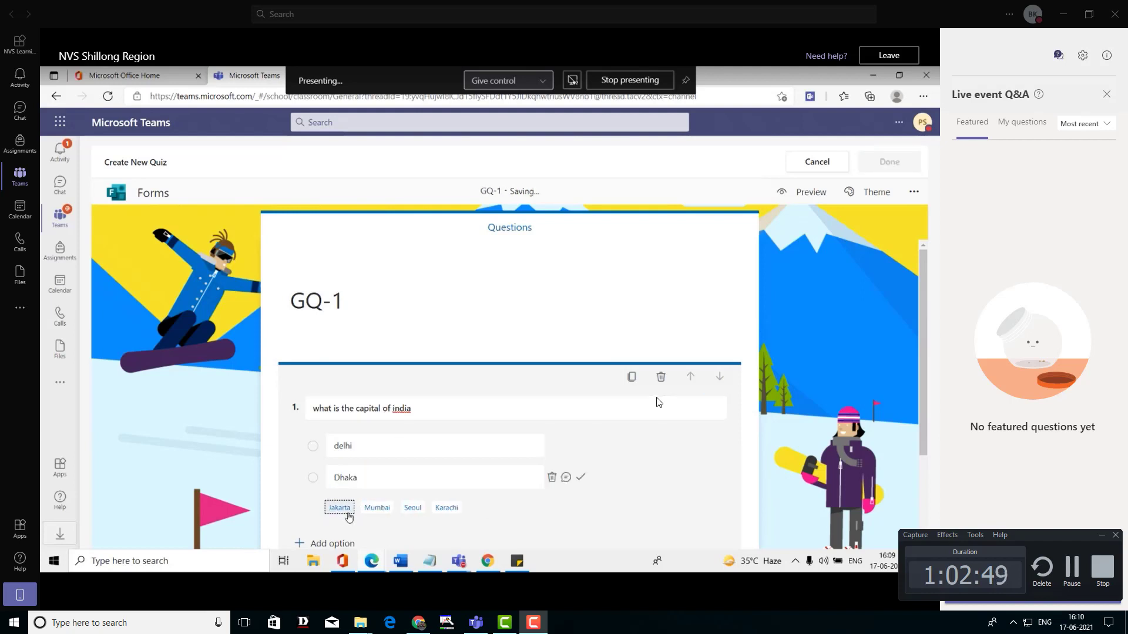
pyautogui.click(378, 508)
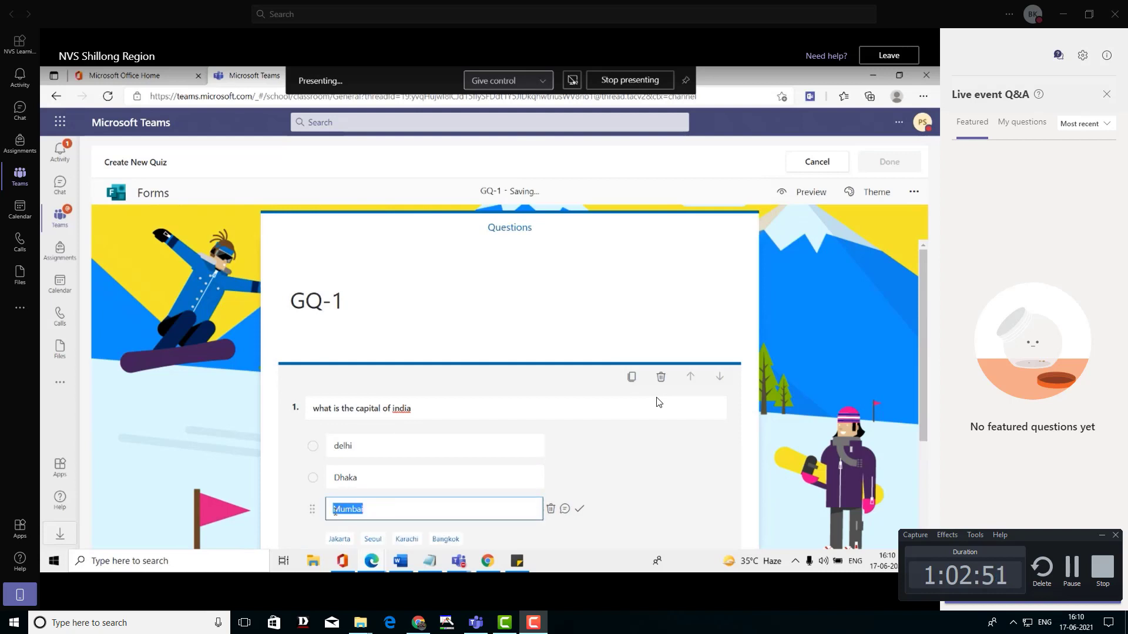
pyautogui.click(339, 539)
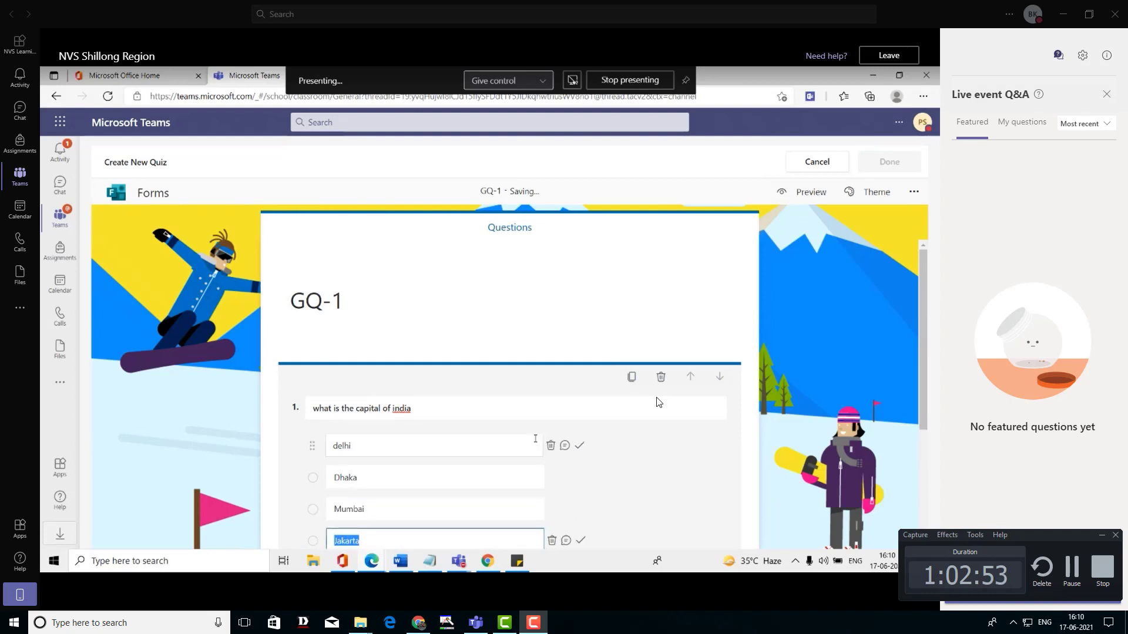
pyautogui.click(579, 445)
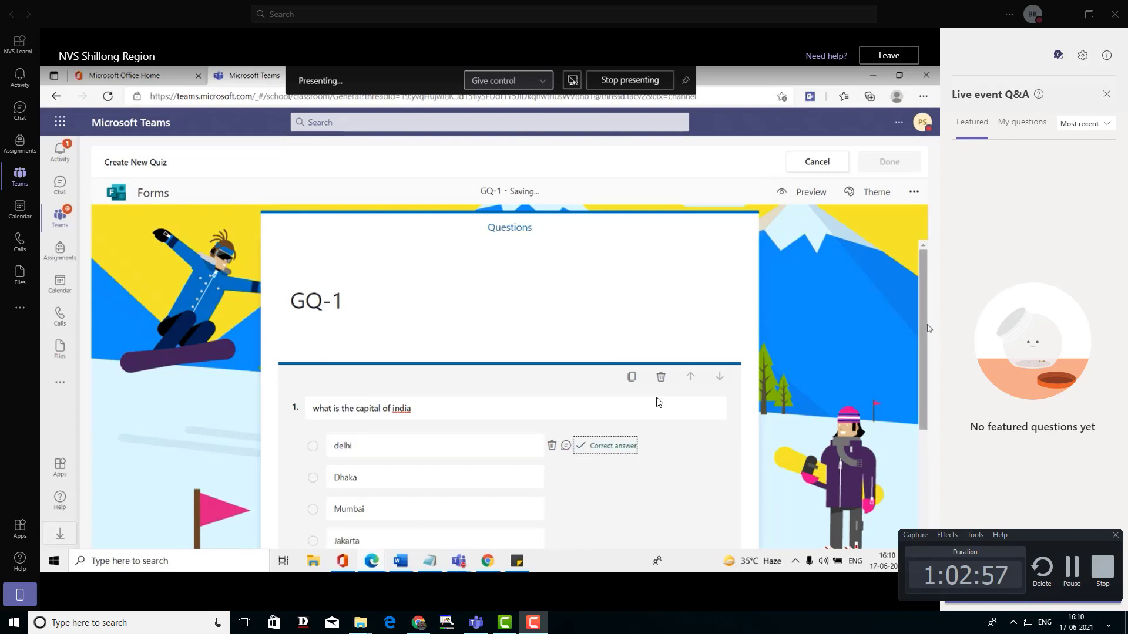
pyautogui.moveTo(924, 323); pyautogui.dragTo(921, 452)
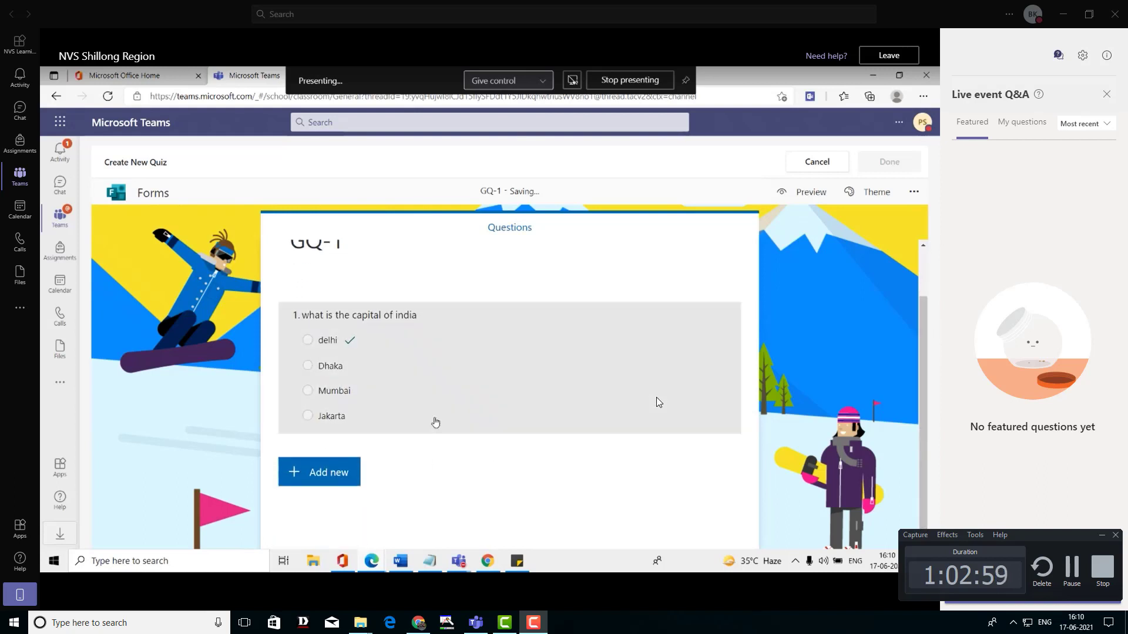
pyautogui.click(657, 399)
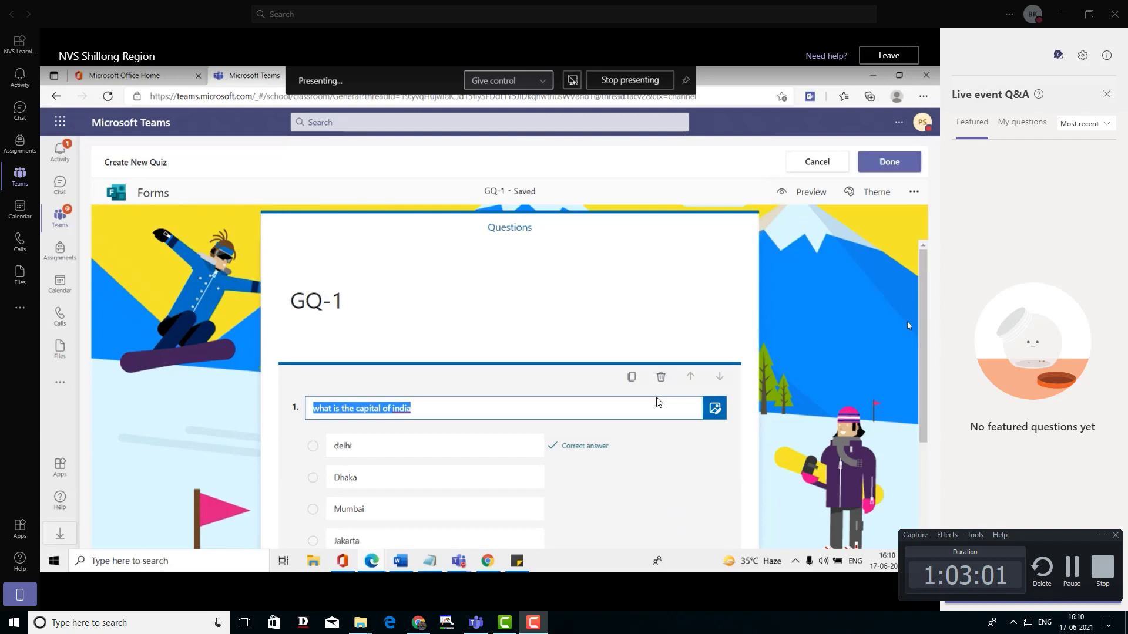
pyautogui.moveTo(922, 309); pyautogui.dragTo(916, 450)
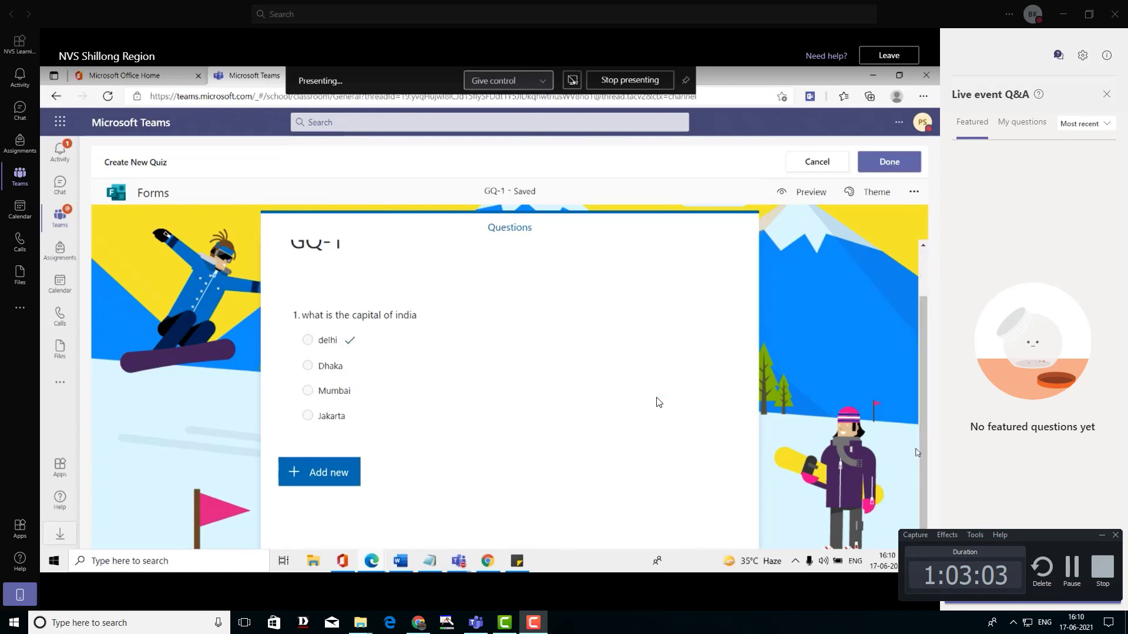
# Set the points for the "what is the capital of india" question to 10
pyautogui.click(638, 339)
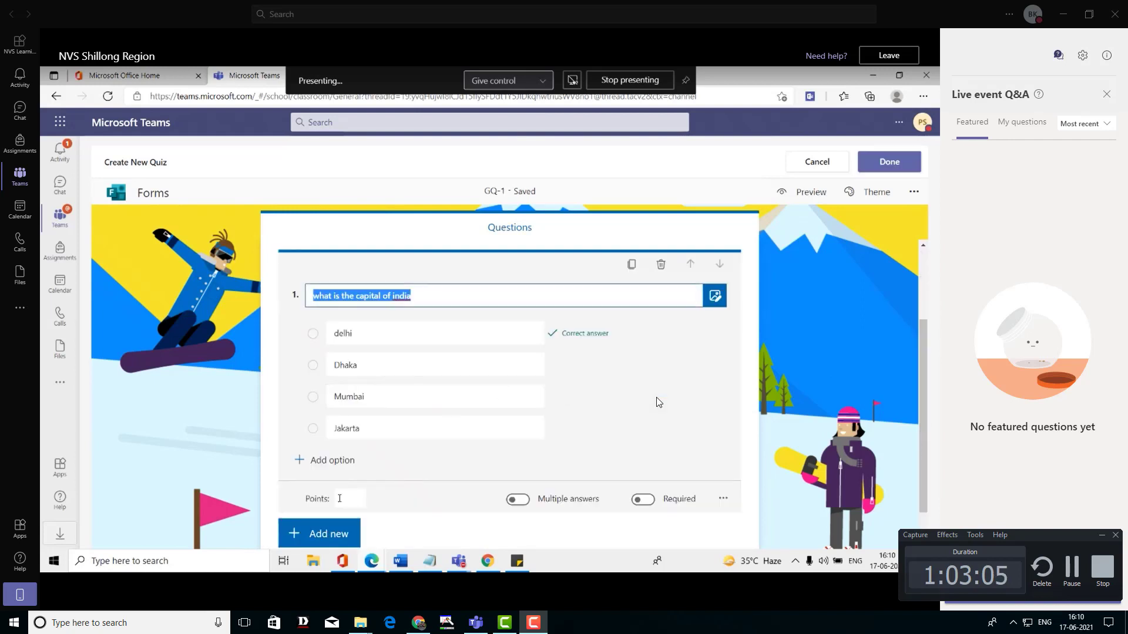
pyautogui.click(347, 499)
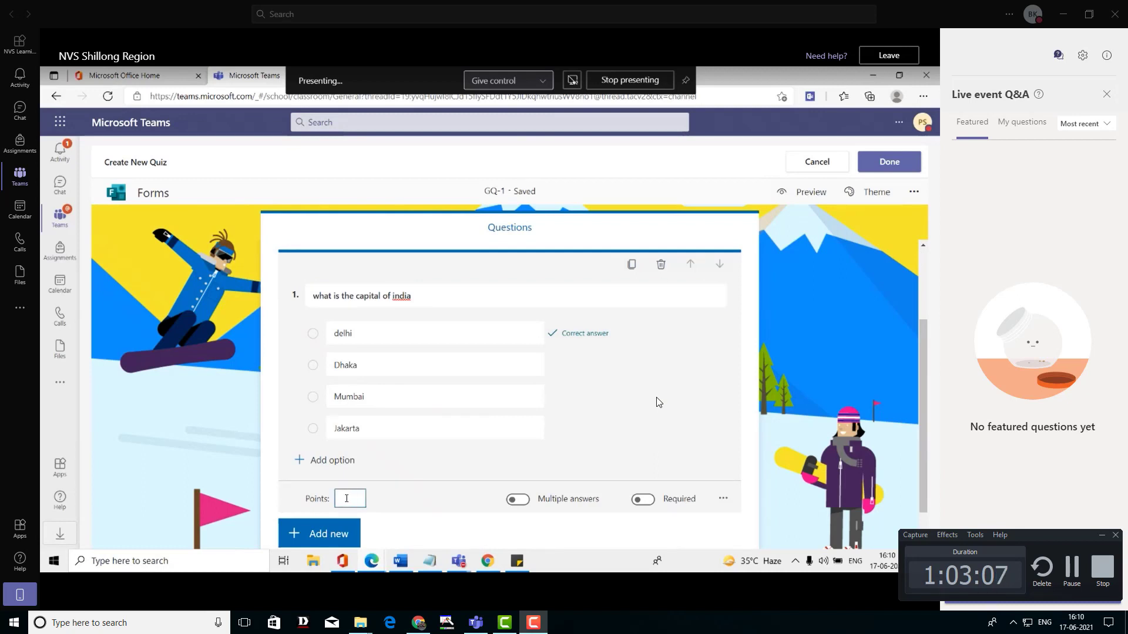
pyautogui.write('10')
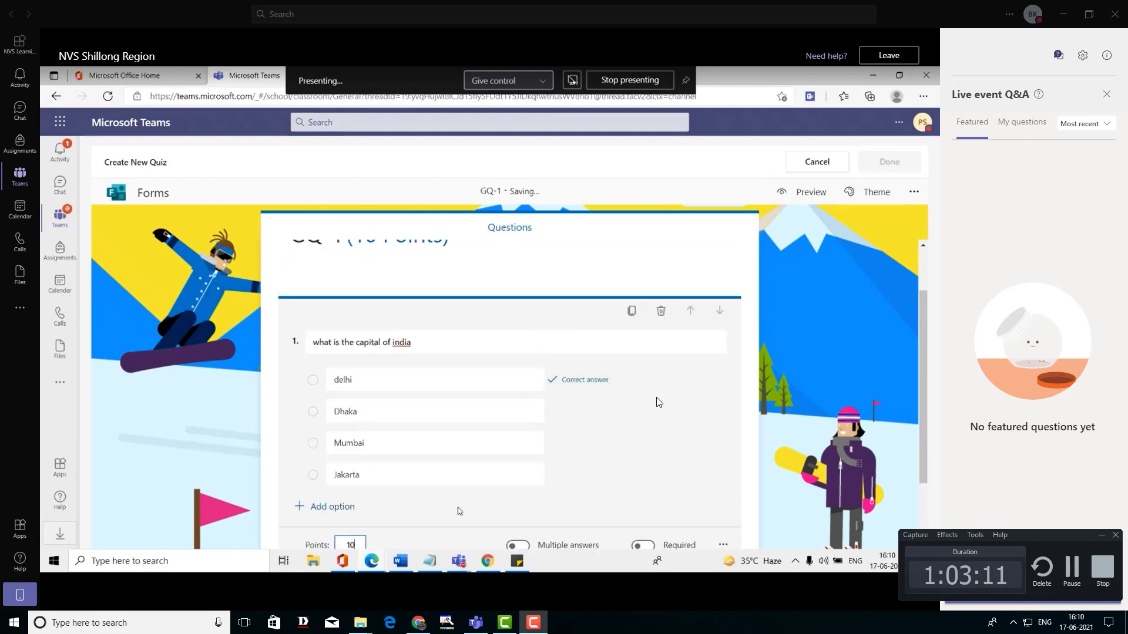
pyautogui.scroll(1, 499, 399)
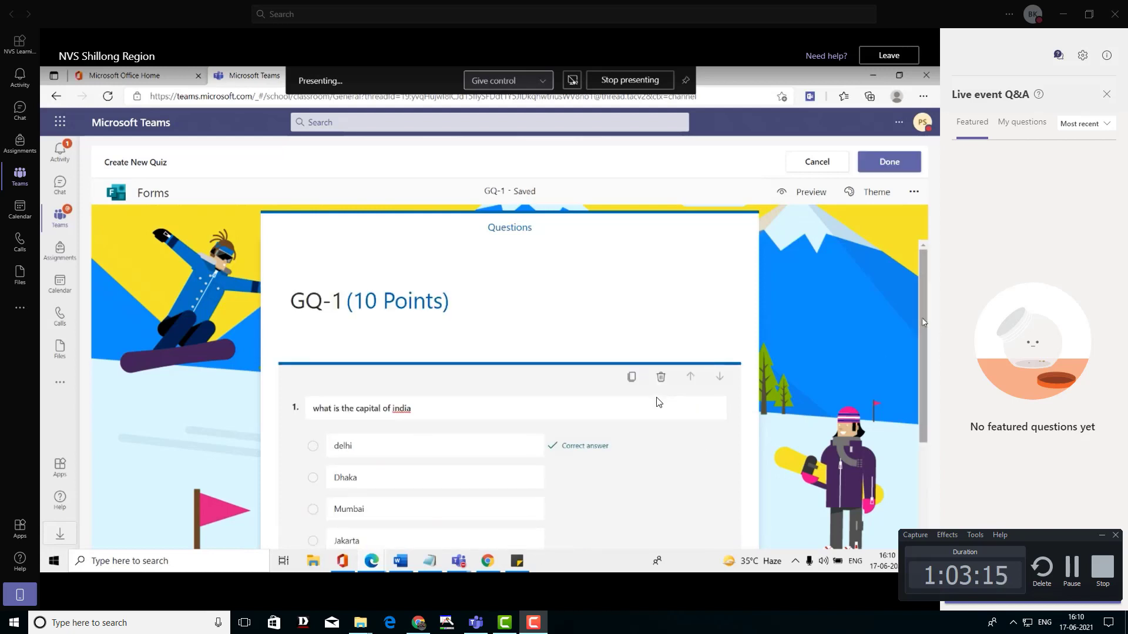
# Try out allowing multiple answers on the capital of india question and switch the option off again
pyautogui.moveTo(922, 370); pyautogui.dragTo(919, 399)
pyautogui.click(533, 363)
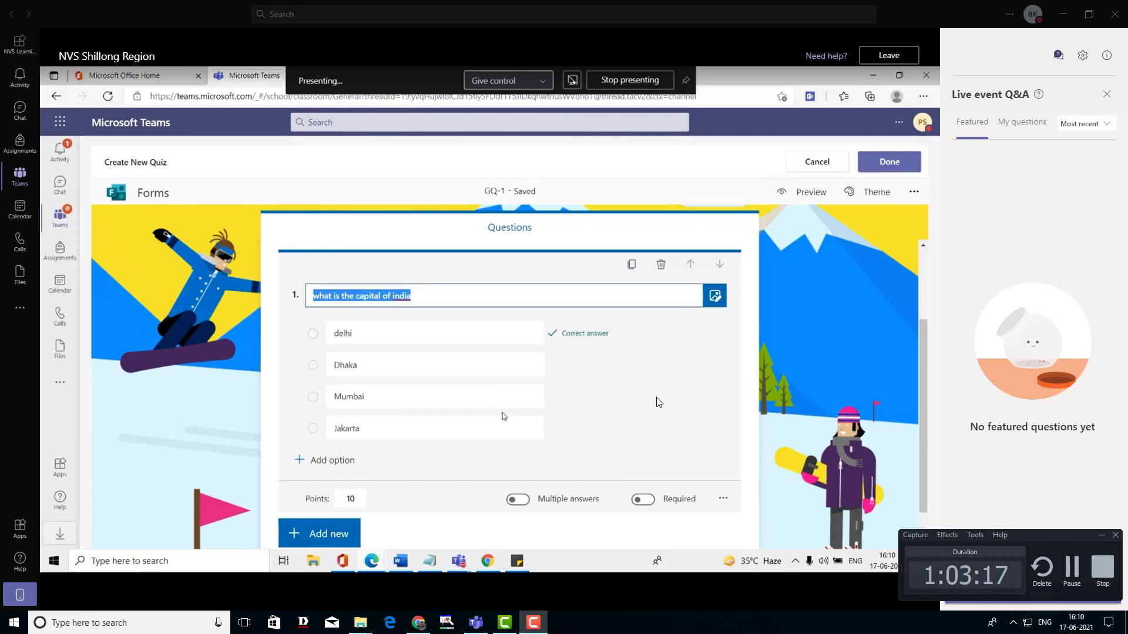
pyautogui.click(518, 499)
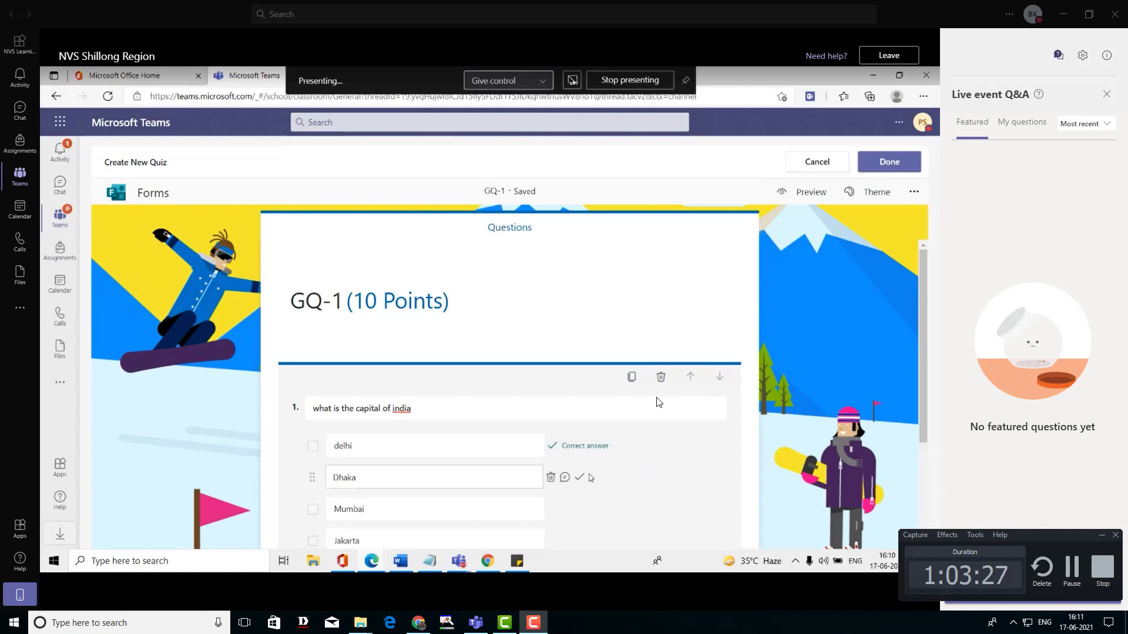
pyautogui.click(919, 392)
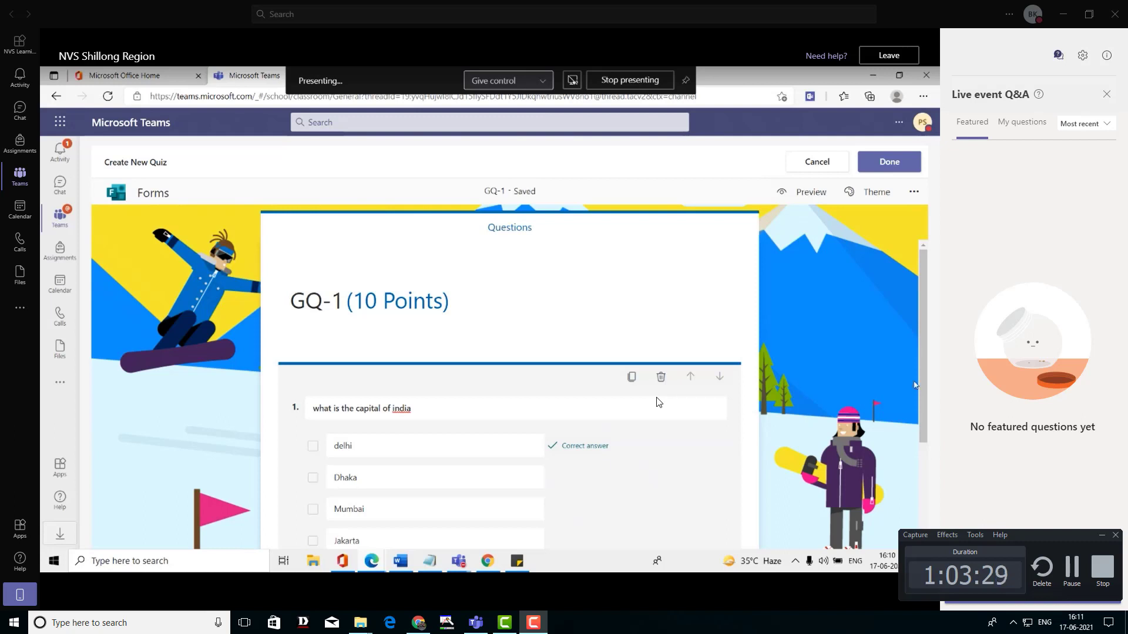
pyautogui.scroll(-1, 928, 409)
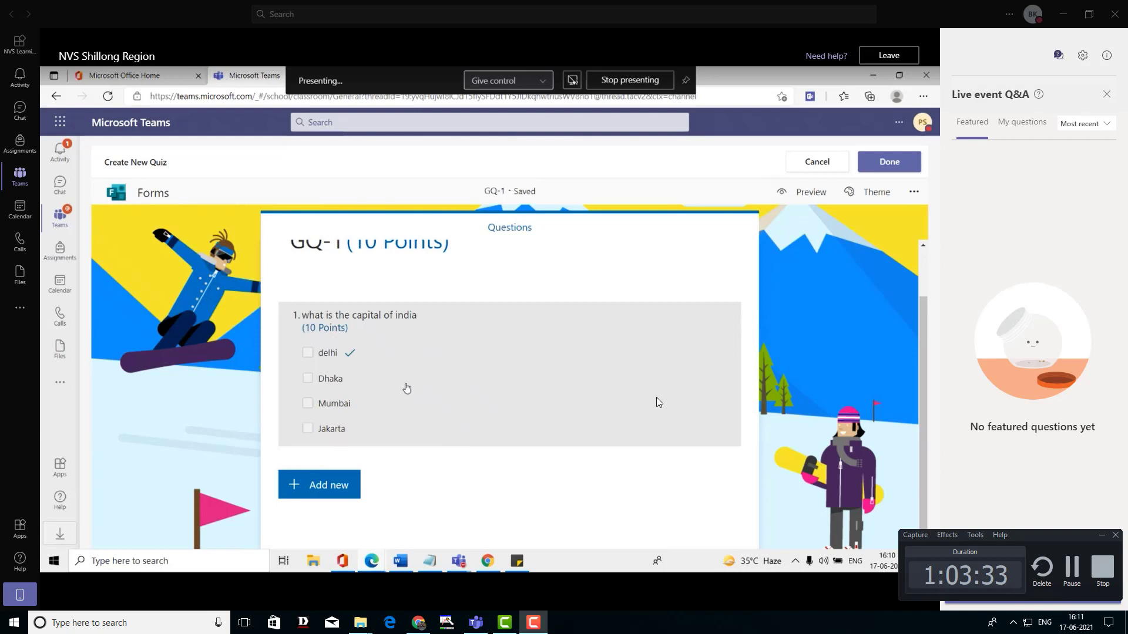
pyautogui.click(406, 388)
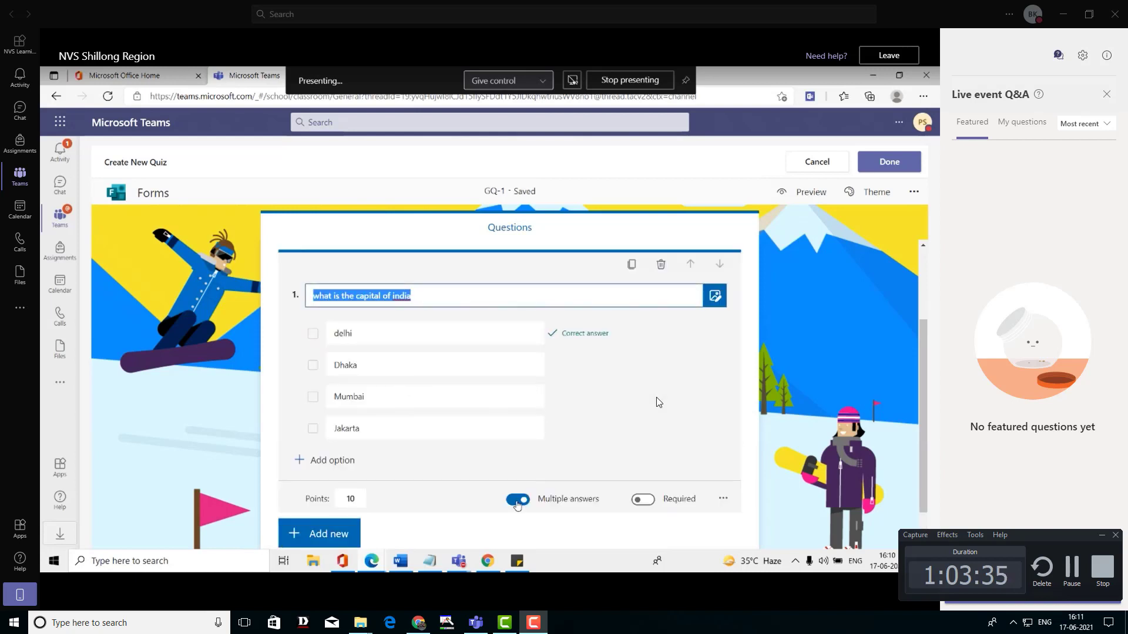
pyautogui.click(517, 500)
# Delete the Mumbai and Jakarta answer options from the capital of india question
pyautogui.moveTo(922, 307); pyautogui.dragTo(922, 432)
pyautogui.click(668, 413)
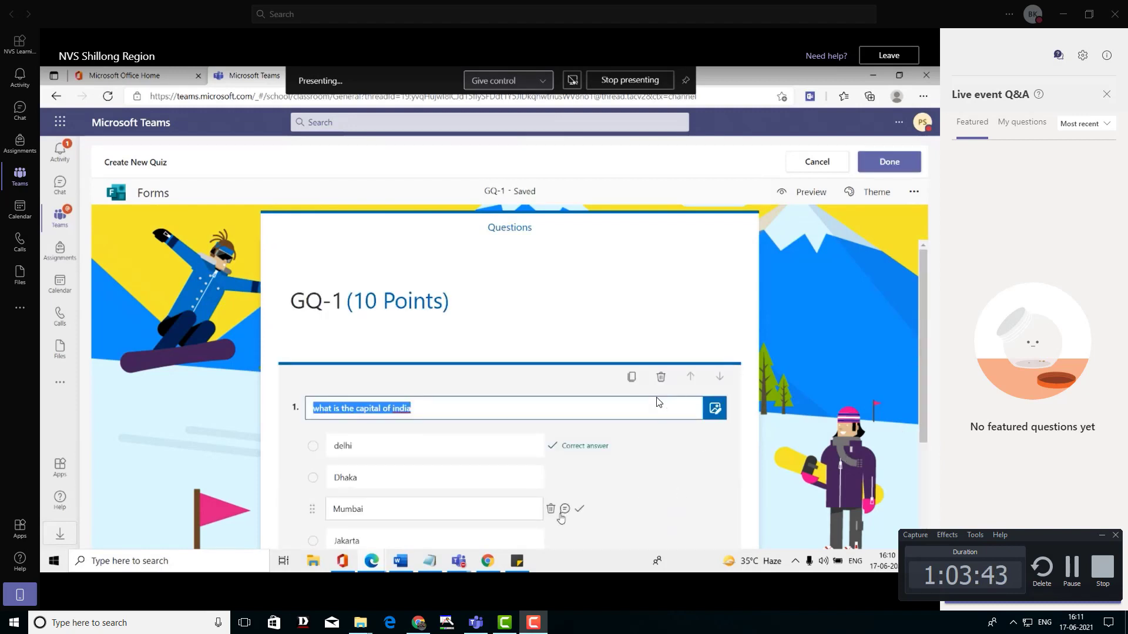
pyautogui.click(551, 510)
pyautogui.click(553, 513)
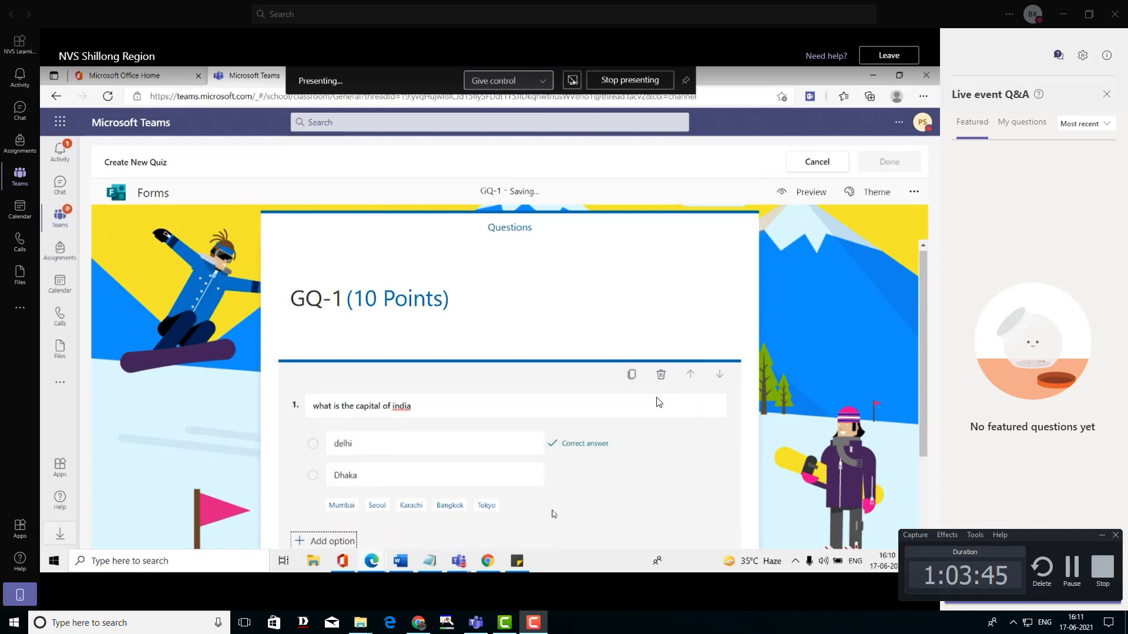
pyautogui.moveTo(501, 537); pyautogui.dragTo(877, 409)
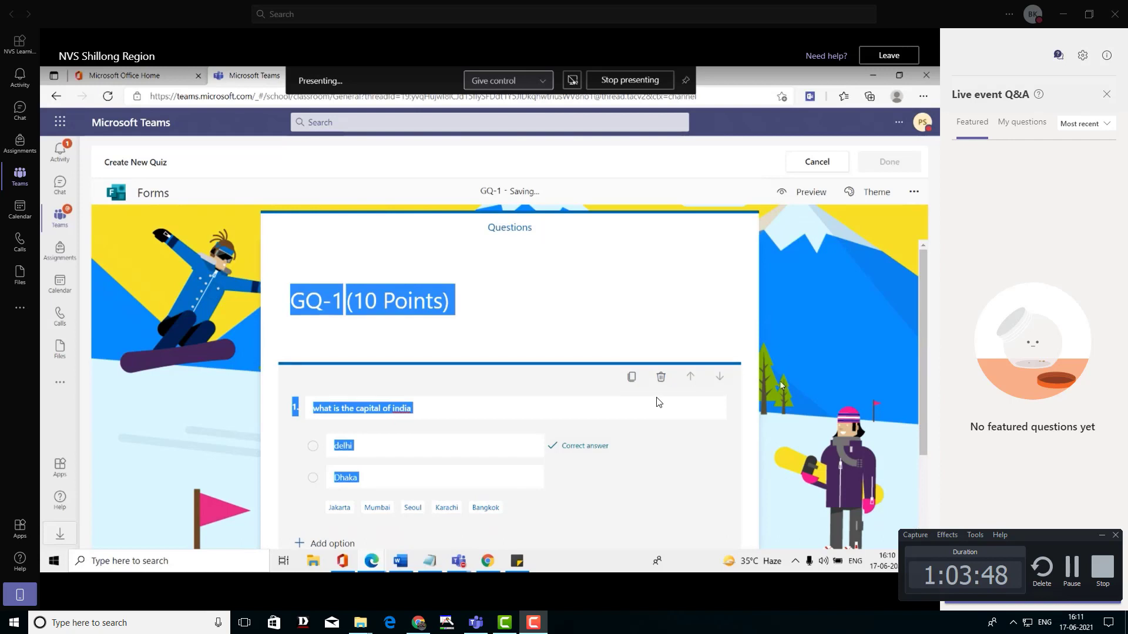
# Make the capital of india question required
pyautogui.moveTo(924, 333); pyautogui.dragTo(924, 378)
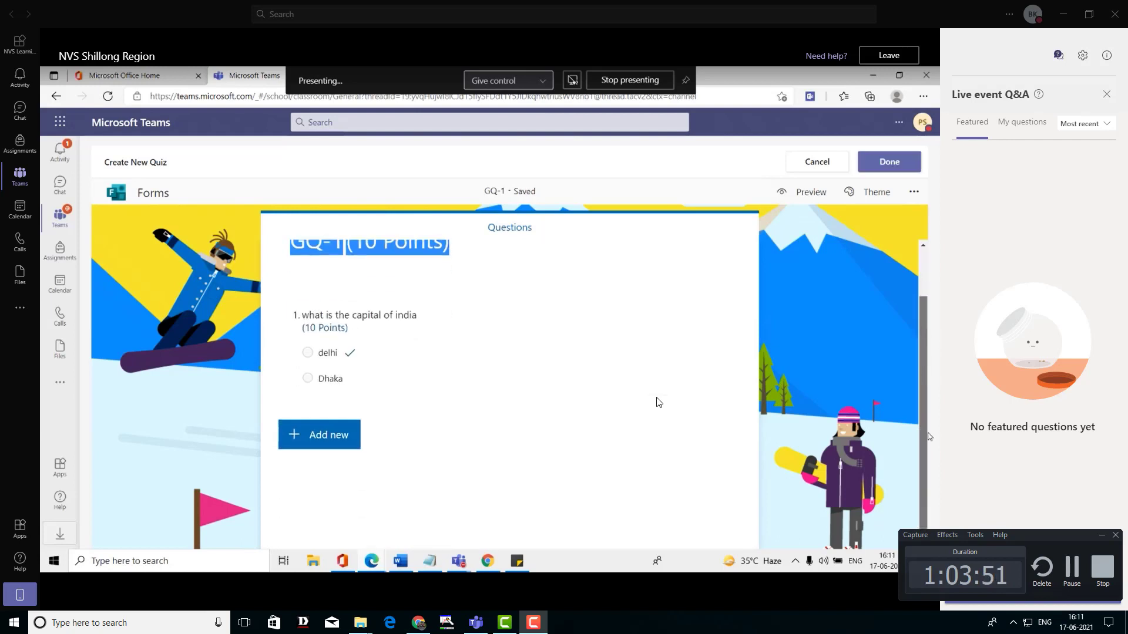
pyautogui.click(478, 342)
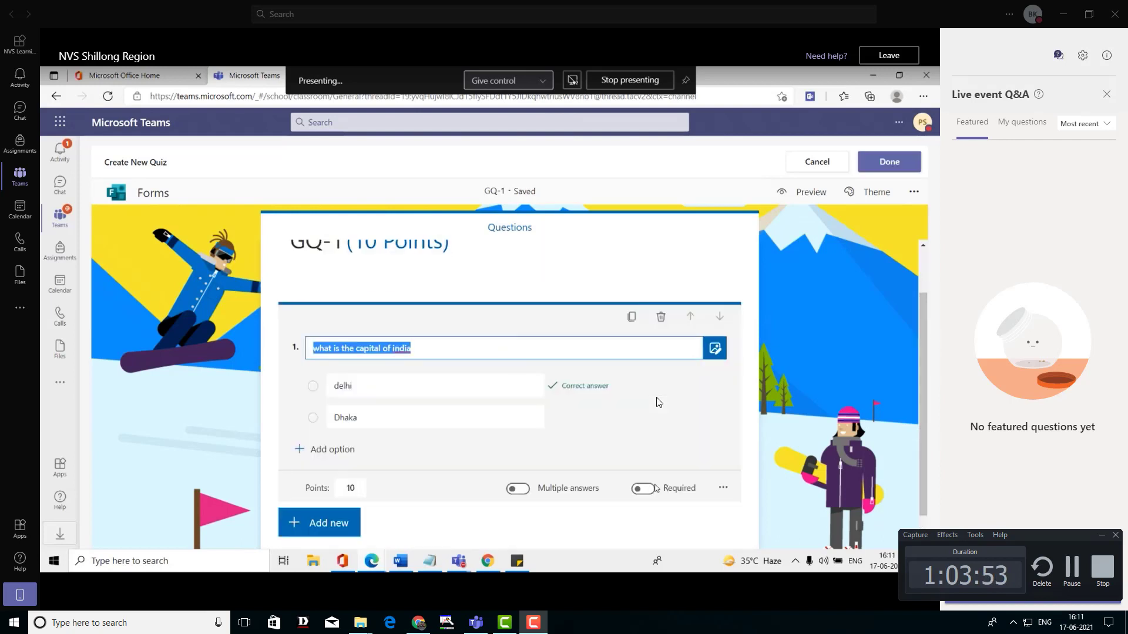
pyautogui.click(654, 489)
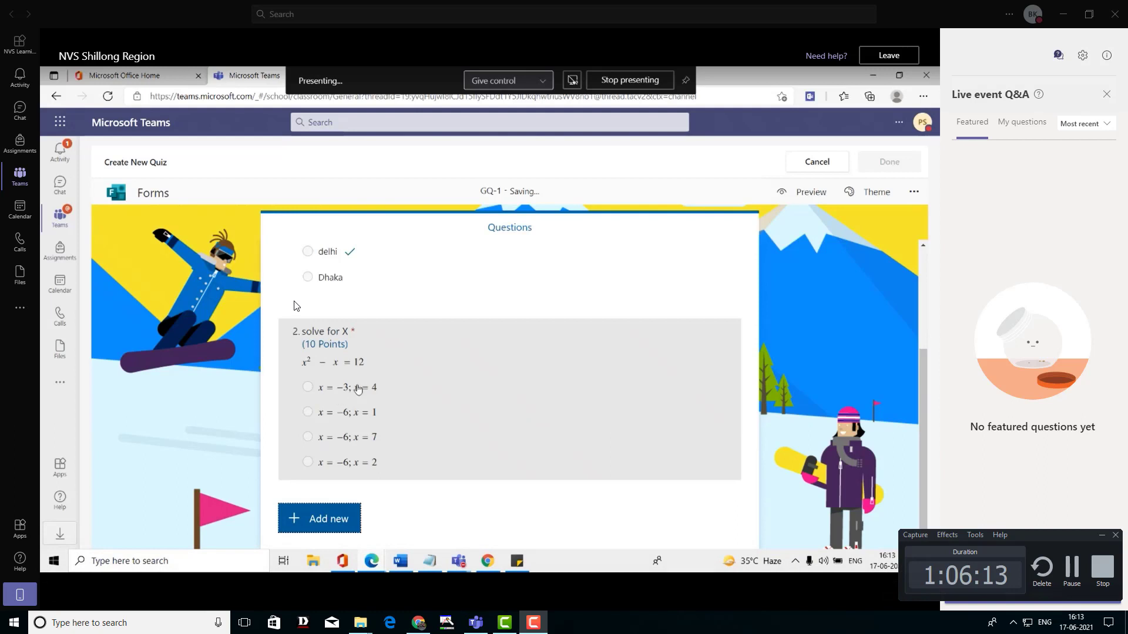
# Try out a Likert question after the "solve for X" question in the quiz and delete it
pyautogui.click(365, 388)
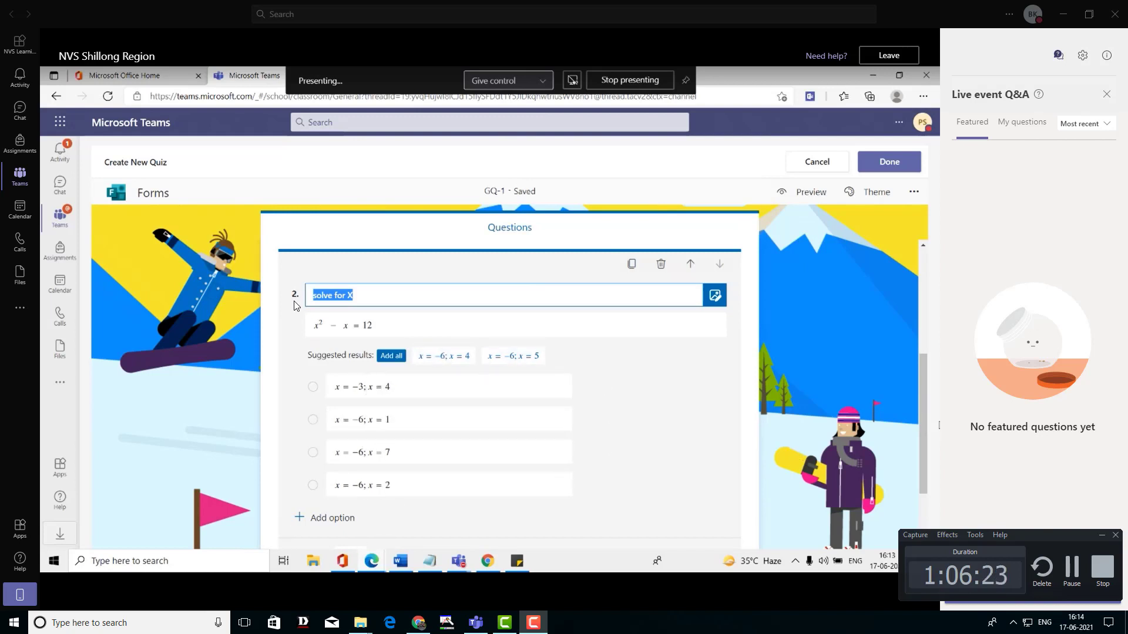
pyautogui.click(296, 305)
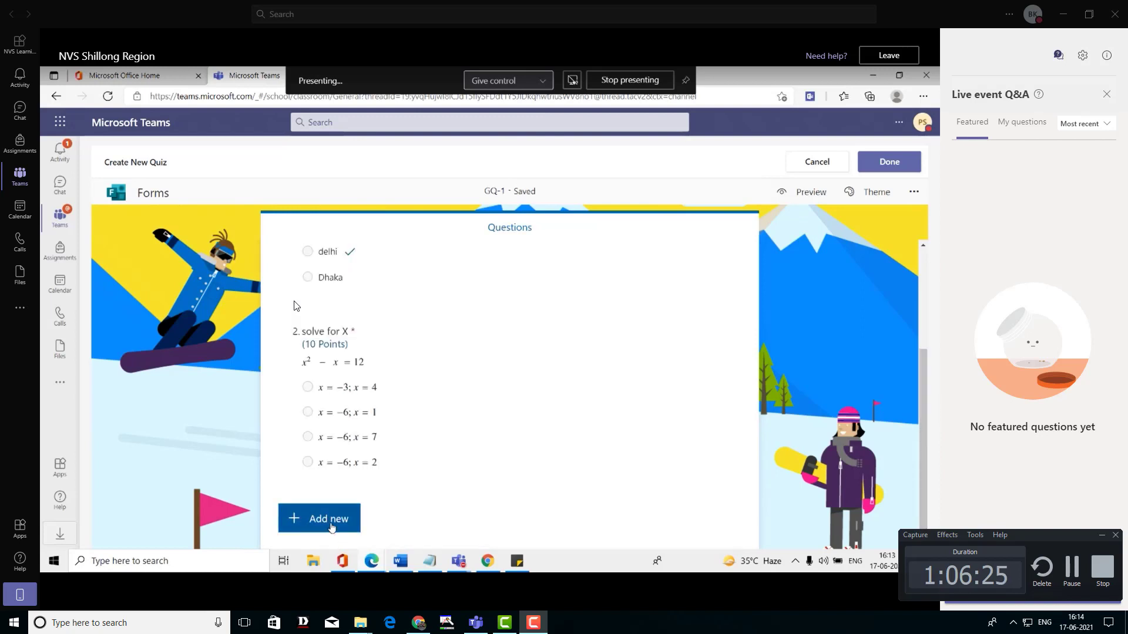
pyautogui.click(331, 521)
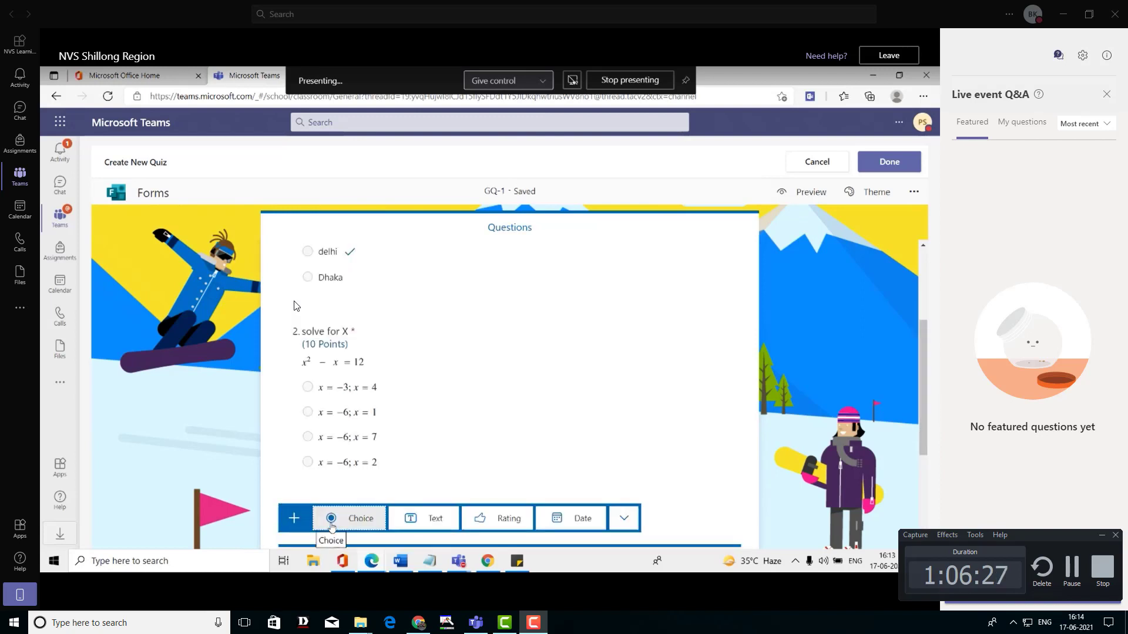
pyautogui.click(625, 518)
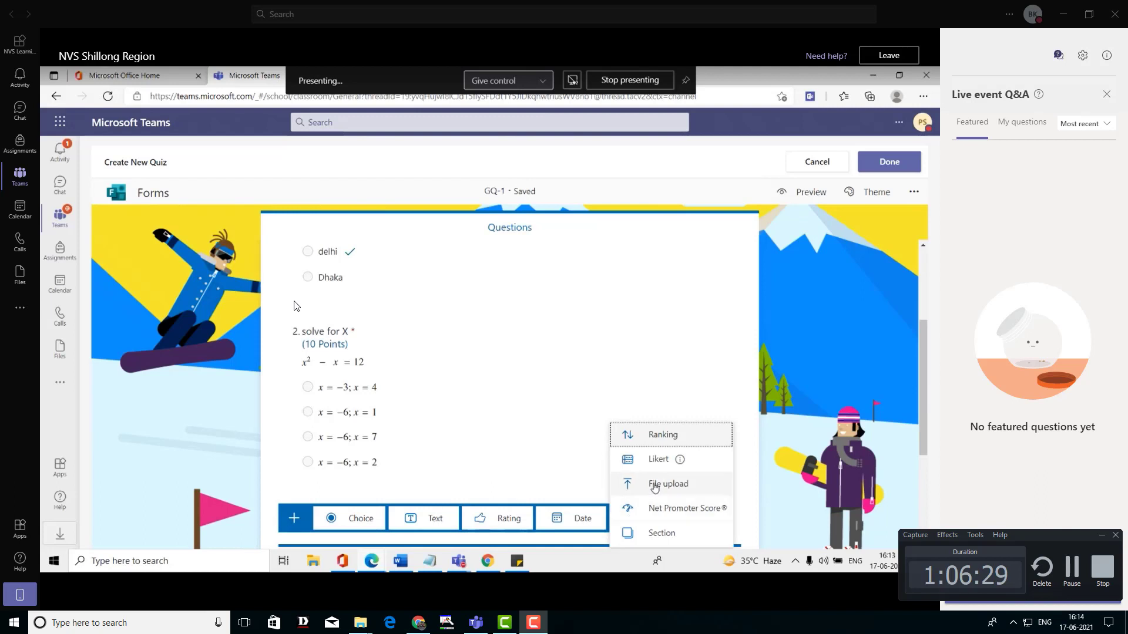
pyautogui.click(657, 460)
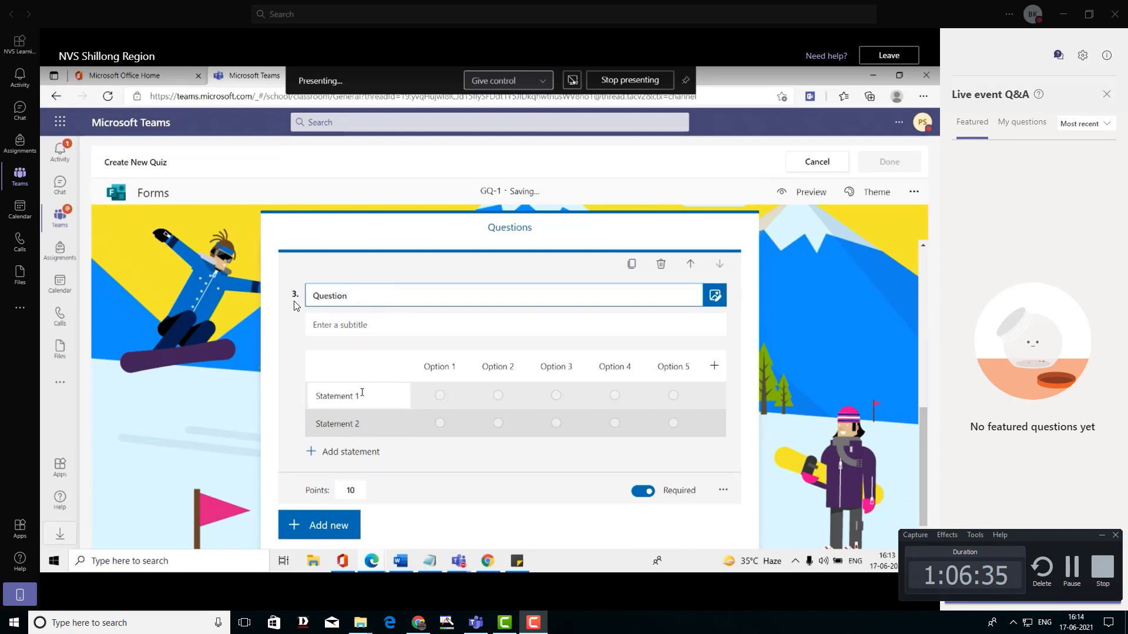
pyautogui.click(358, 396)
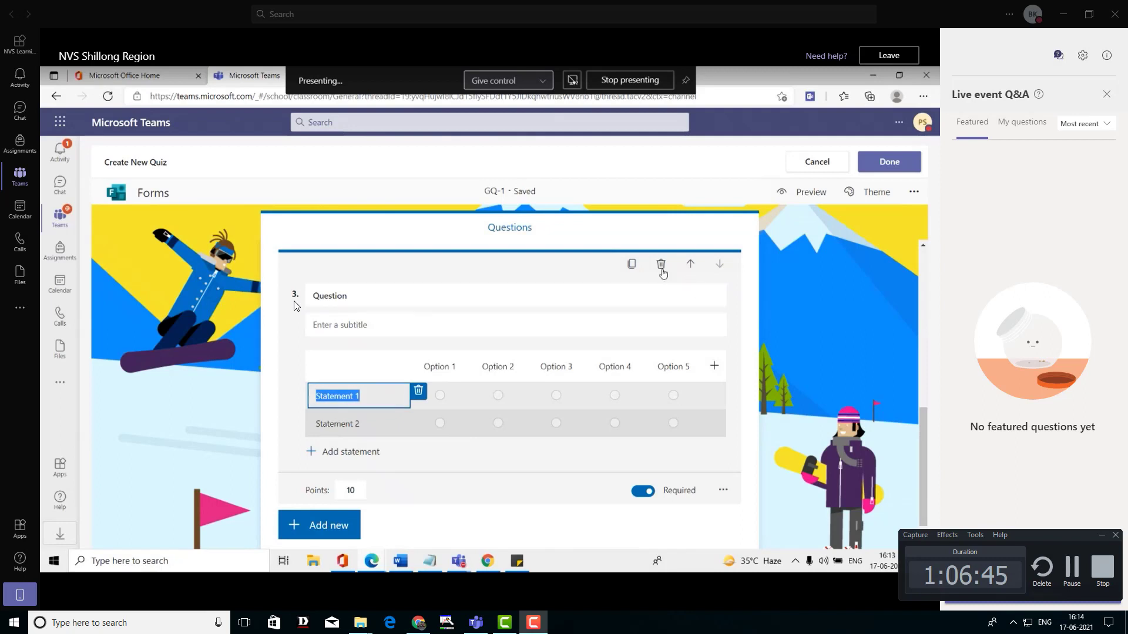
pyautogui.click(661, 264)
# Add a file upload question to the quiz, accept the OneDrive folder creation, and enter "story about cov" as its question text
pyautogui.click(320, 522)
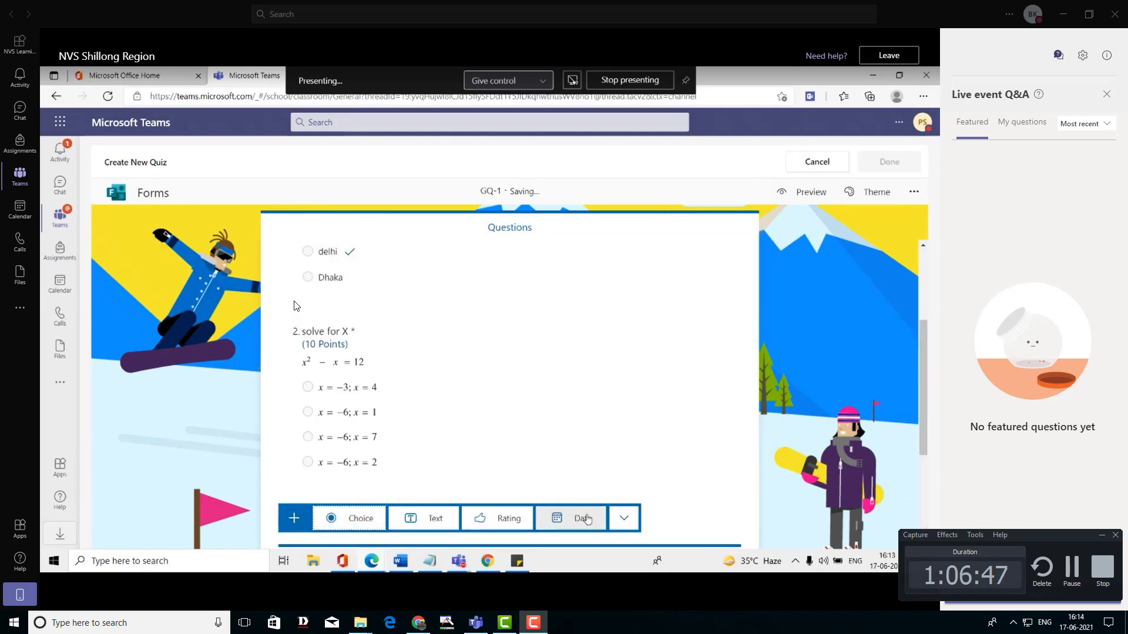
pyautogui.click(624, 518)
pyautogui.click(656, 493)
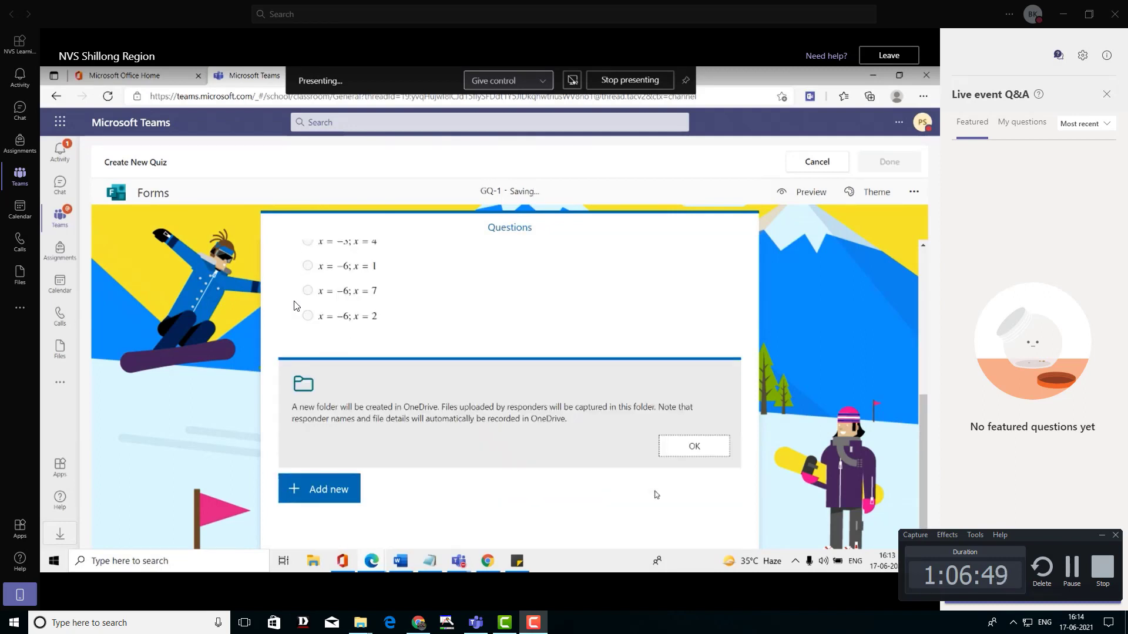
pyautogui.click(702, 448)
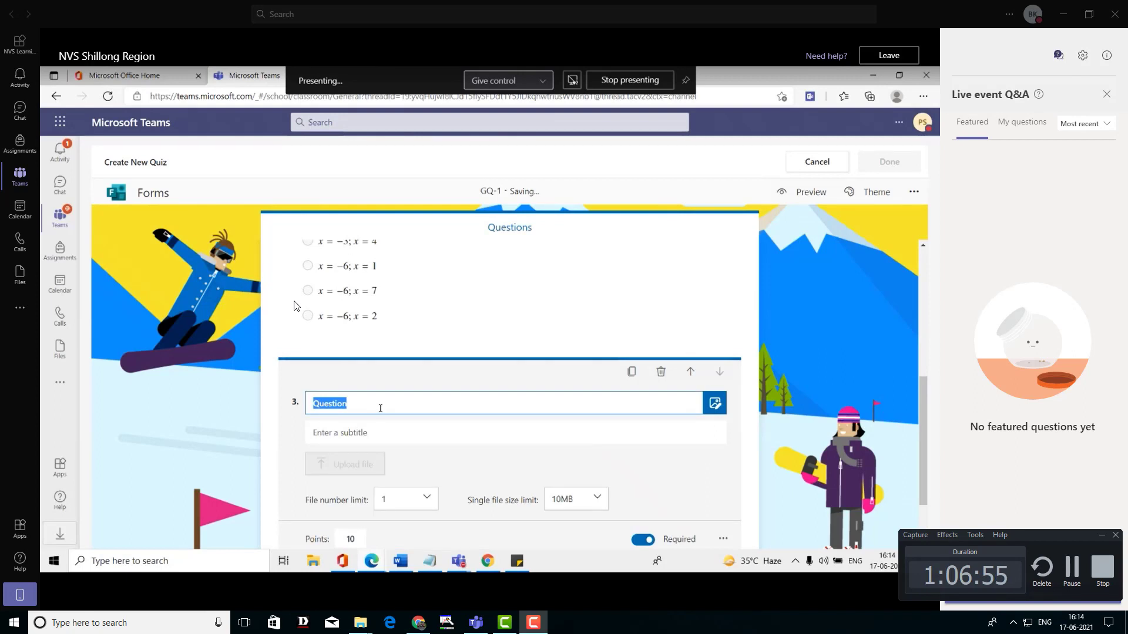
pyautogui.press('BackSpace')
pyautogui.write('story about cov')
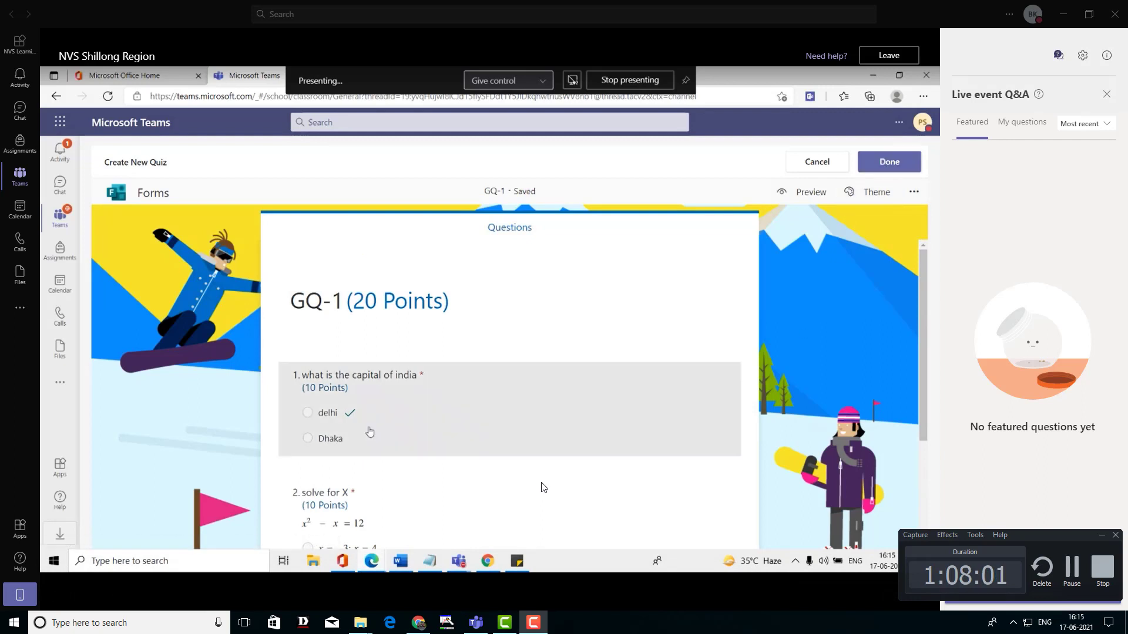
# View the results of the submitted GQ-1 quiz response
pyautogui.moveTo(579, 407)
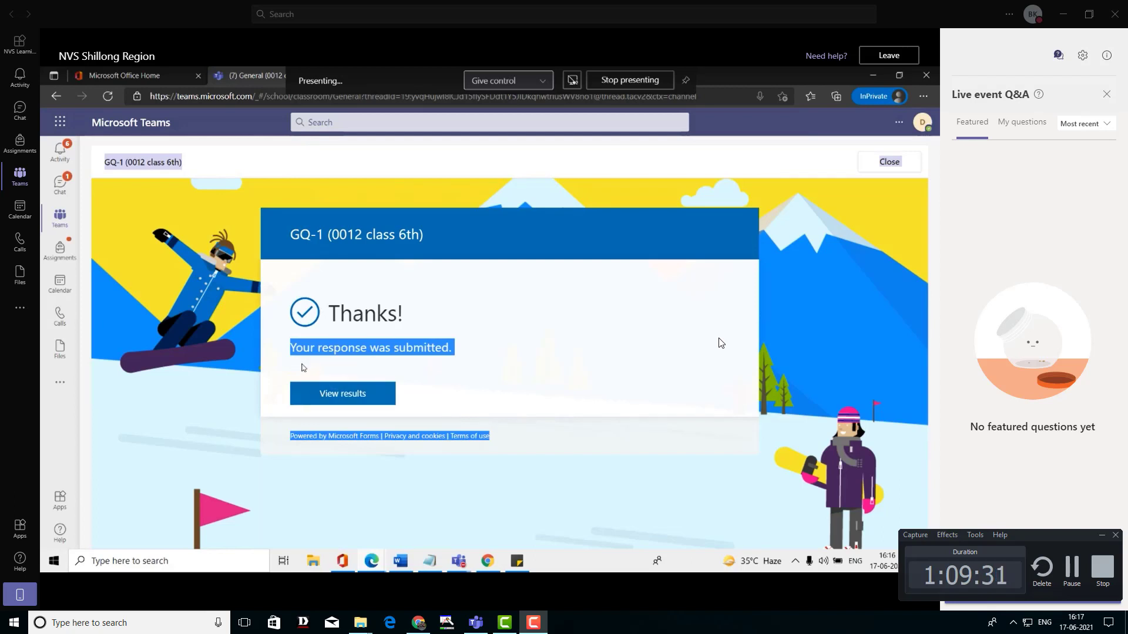
pyautogui.click(357, 394)
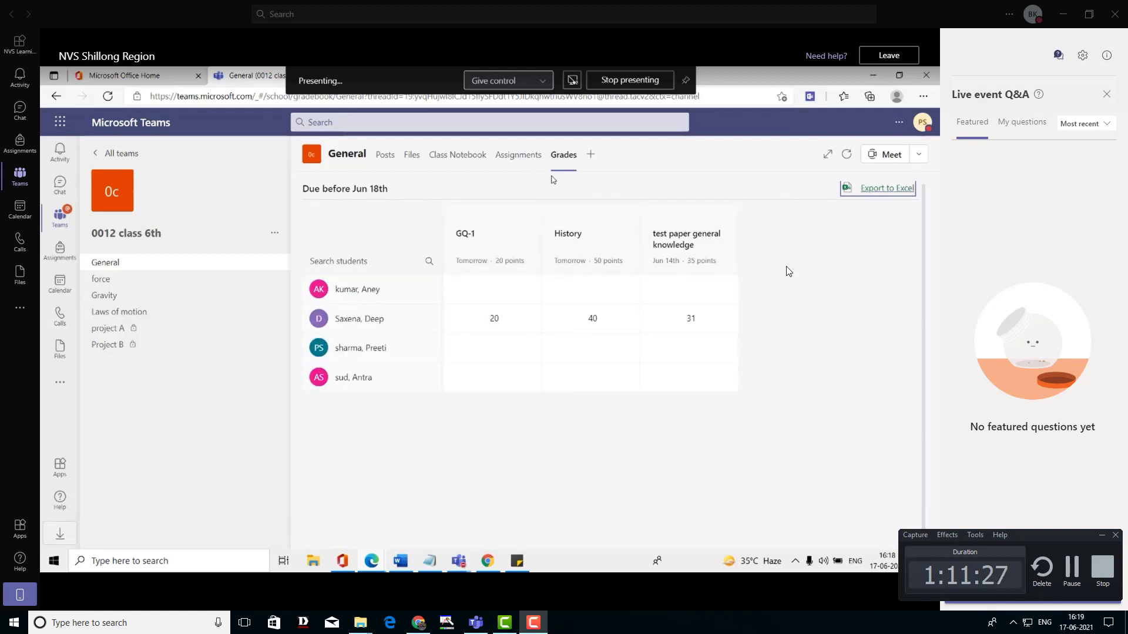
# Switch from the grades of 0012 class 6th to the calendar
pyautogui.moveTo(784, 284)
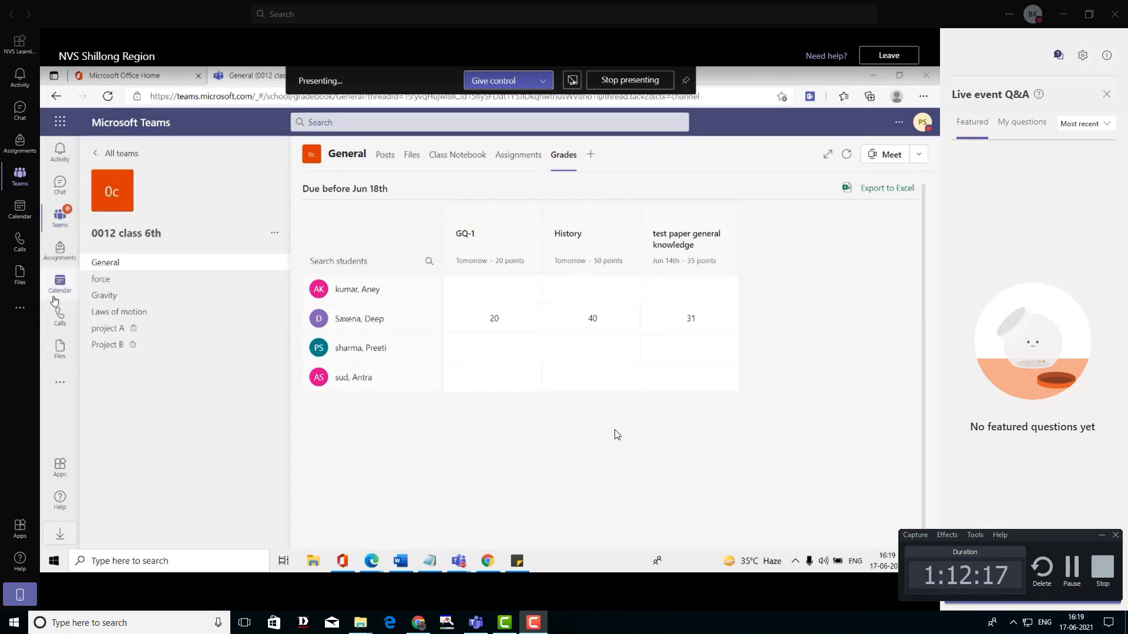
pyautogui.click(56, 296)
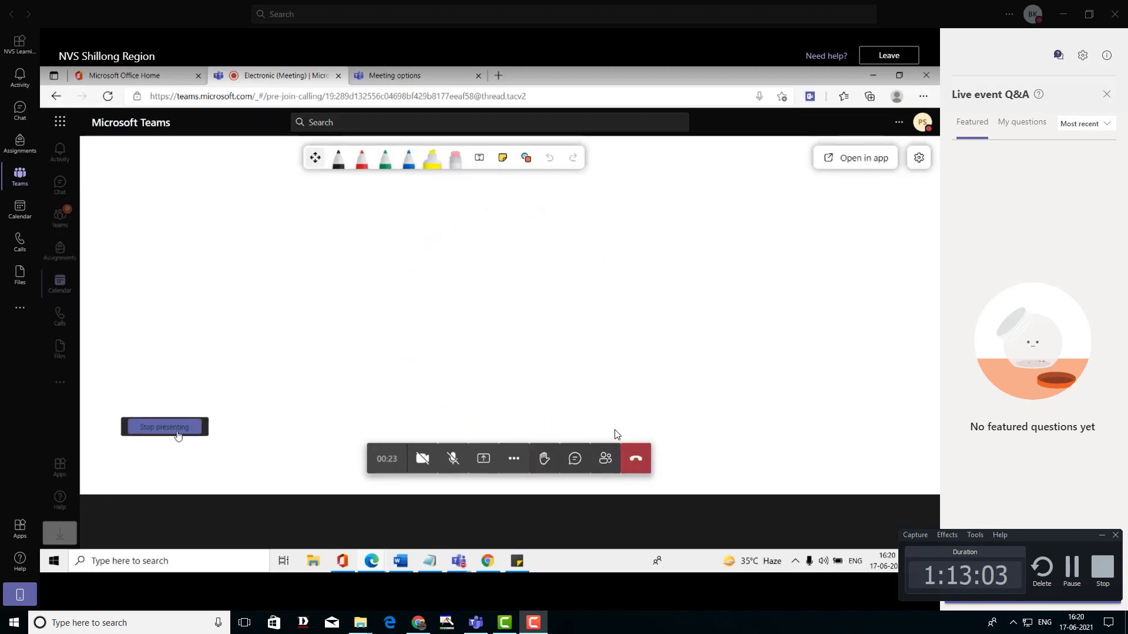
# Stop presenting the whiteboard in the Electronic meeting and open the content sharing options
pyautogui.click(177, 433)
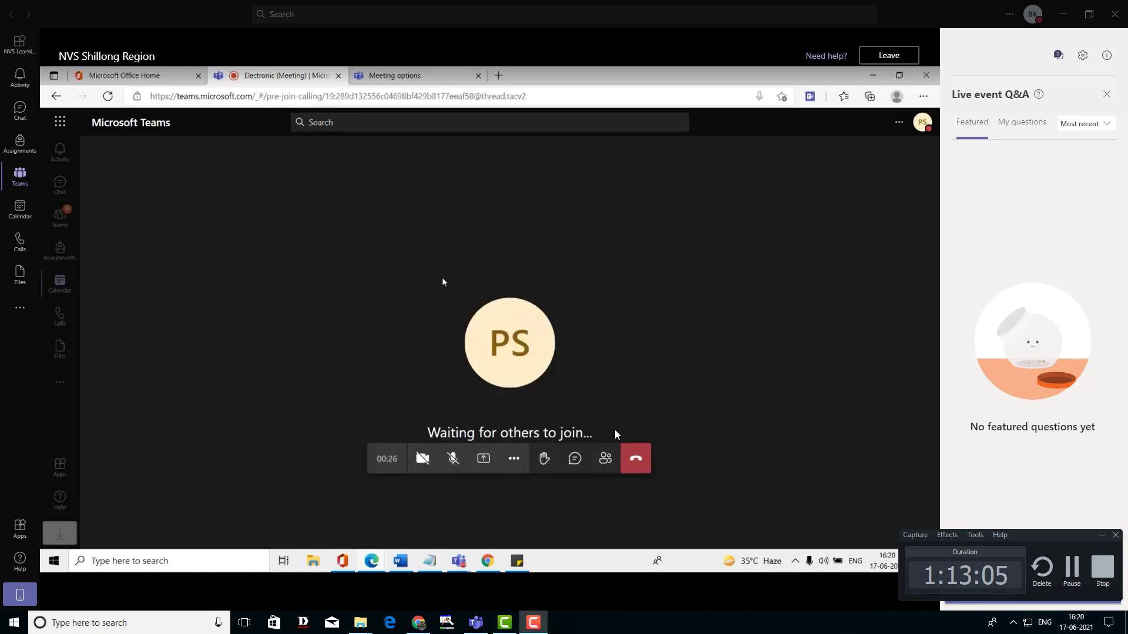
pyautogui.click(483, 459)
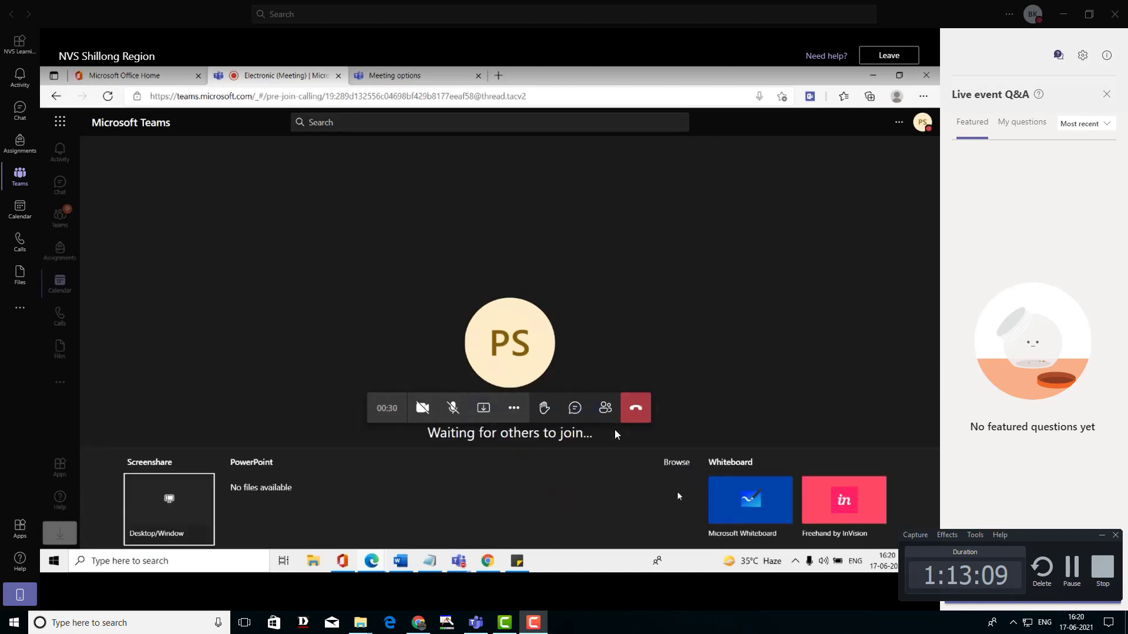
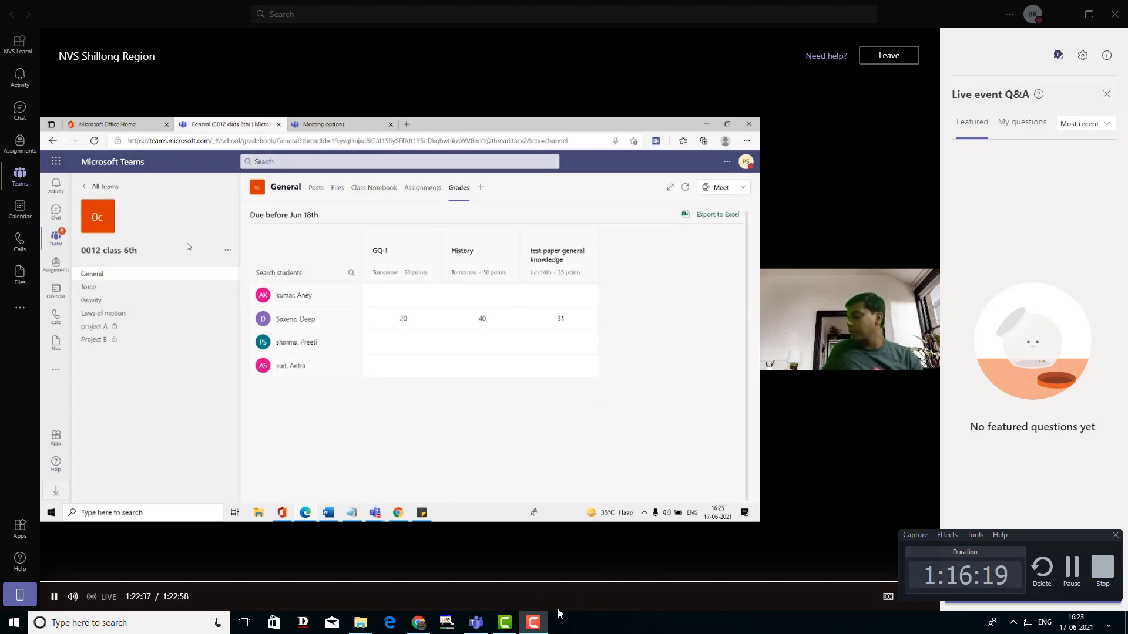
pyautogui.click(540, 625)
pyautogui.click(539, 625)
pyautogui.click(539, 624)
pyautogui.click(539, 625)
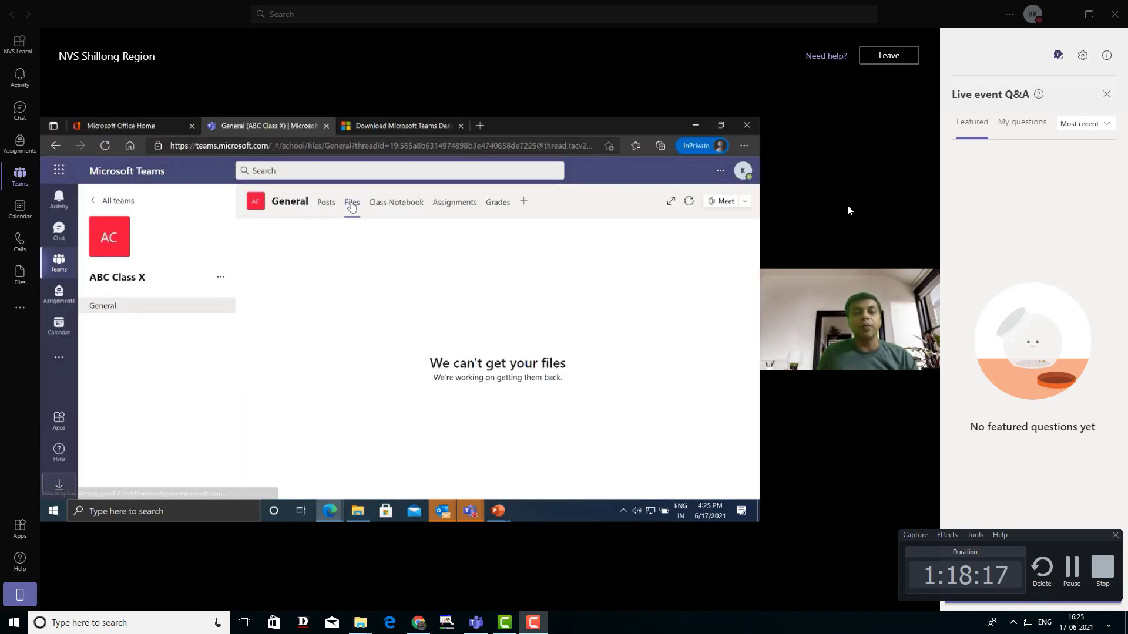
# Return from the blank Word document to the Word start page with its templates and recent files
pyautogui.moveTo(589, 362)
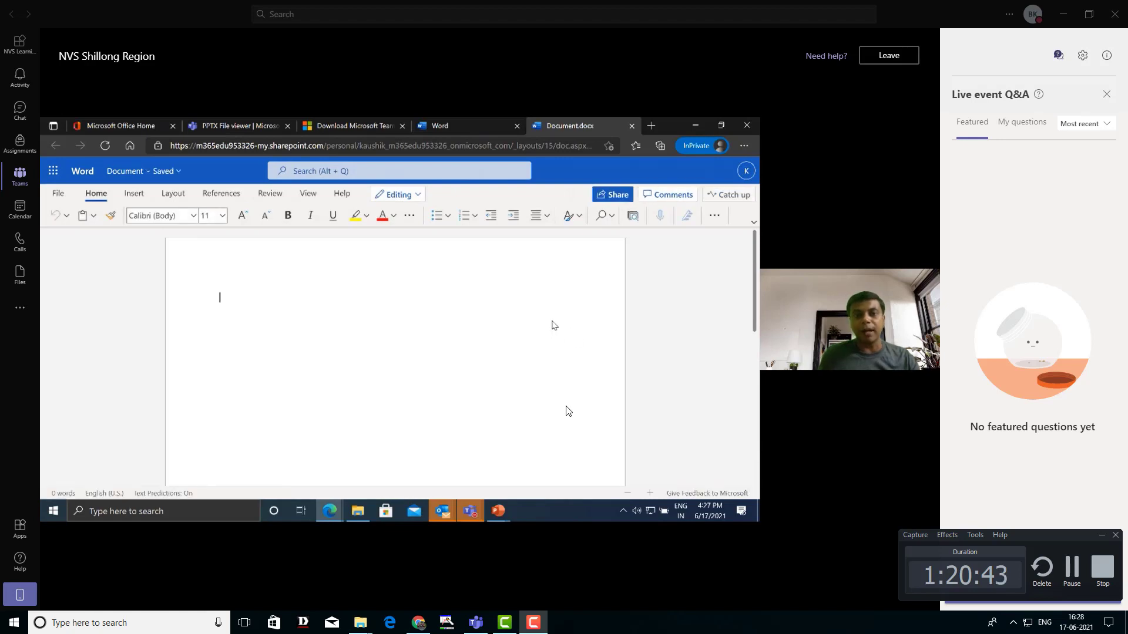
pyautogui.click(457, 128)
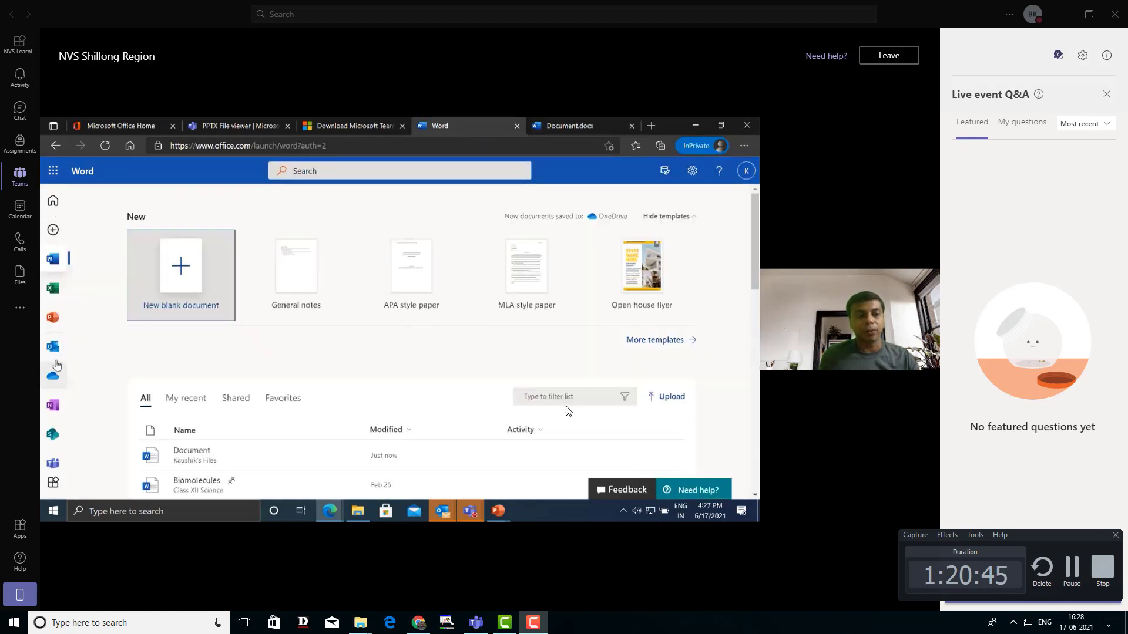